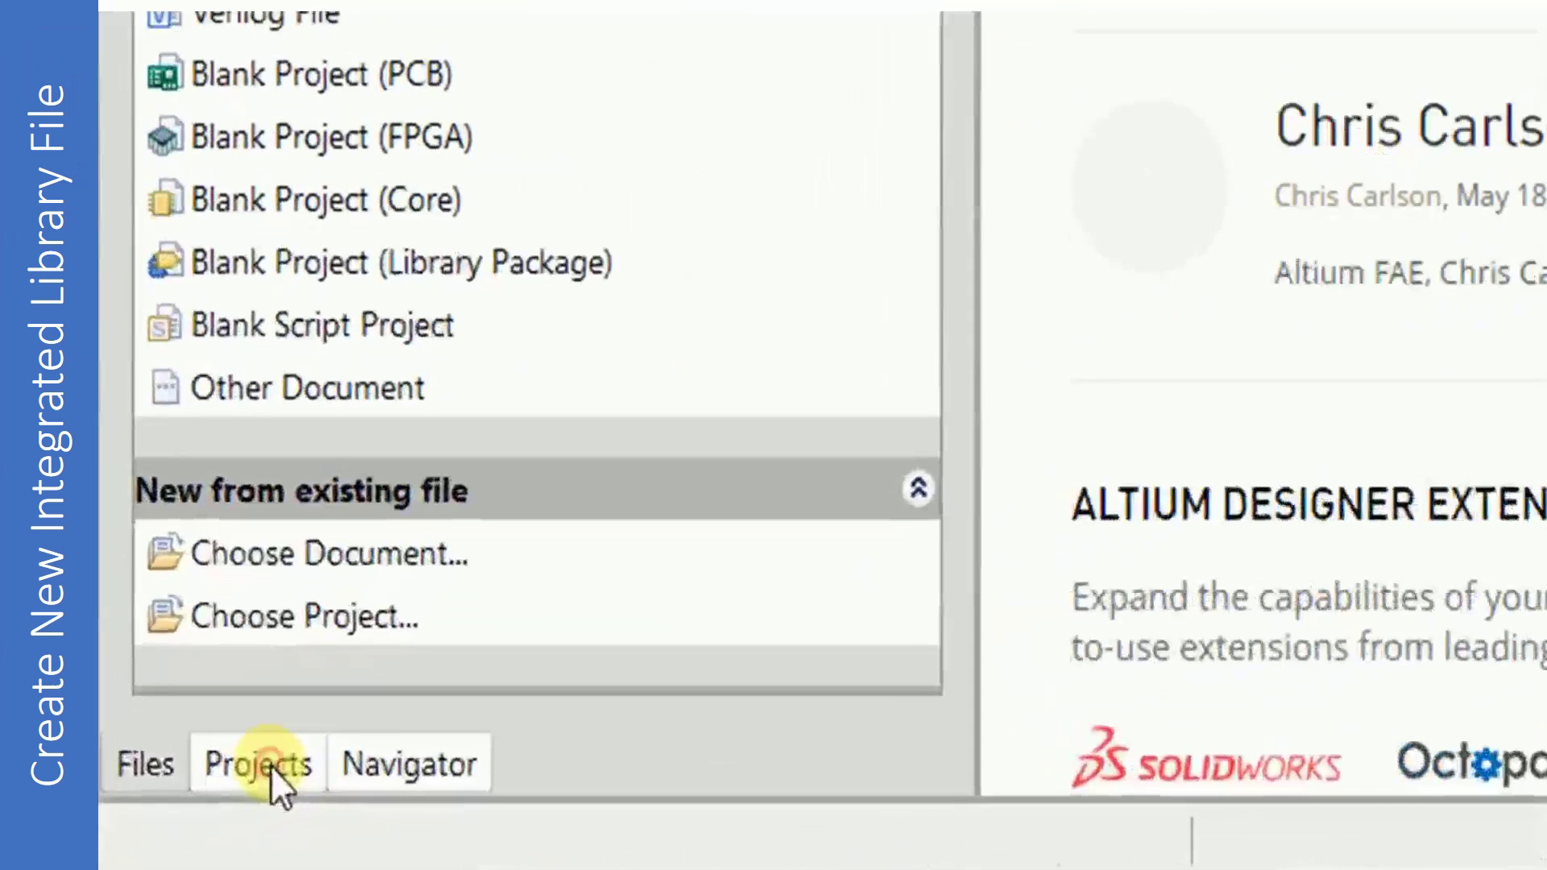
Show the Projects panel with the empty Workspace1.DsnWrk workspace.
left_click(179, 826)
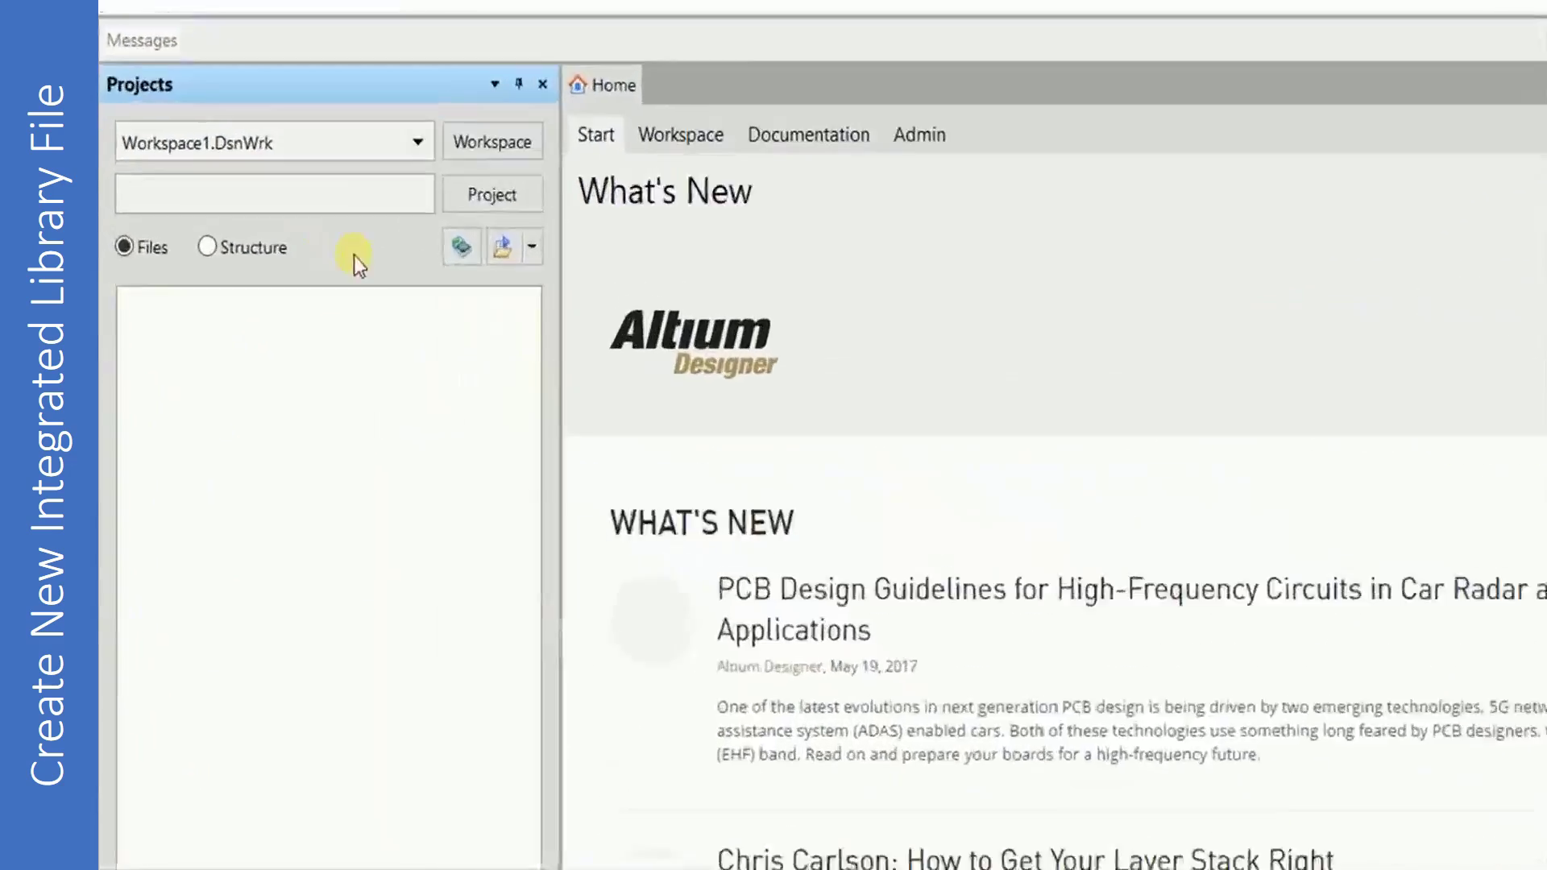
Add a new Integrated Library project, Integrated_Library1.LibPkg, and begin saving it.
right_click(354, 256)
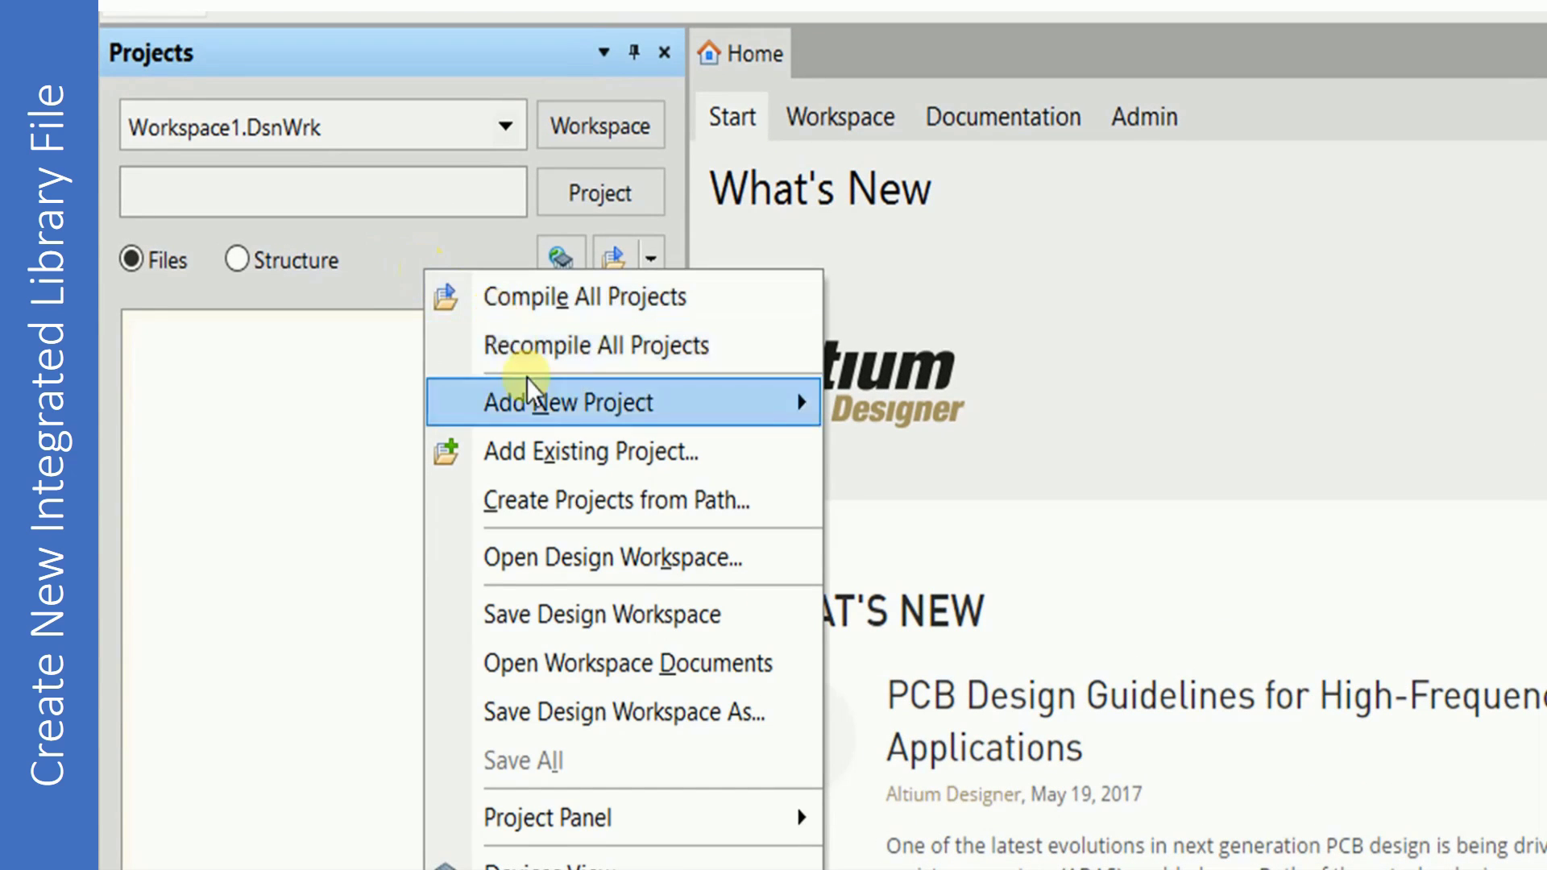
mouse_move(527, 398)
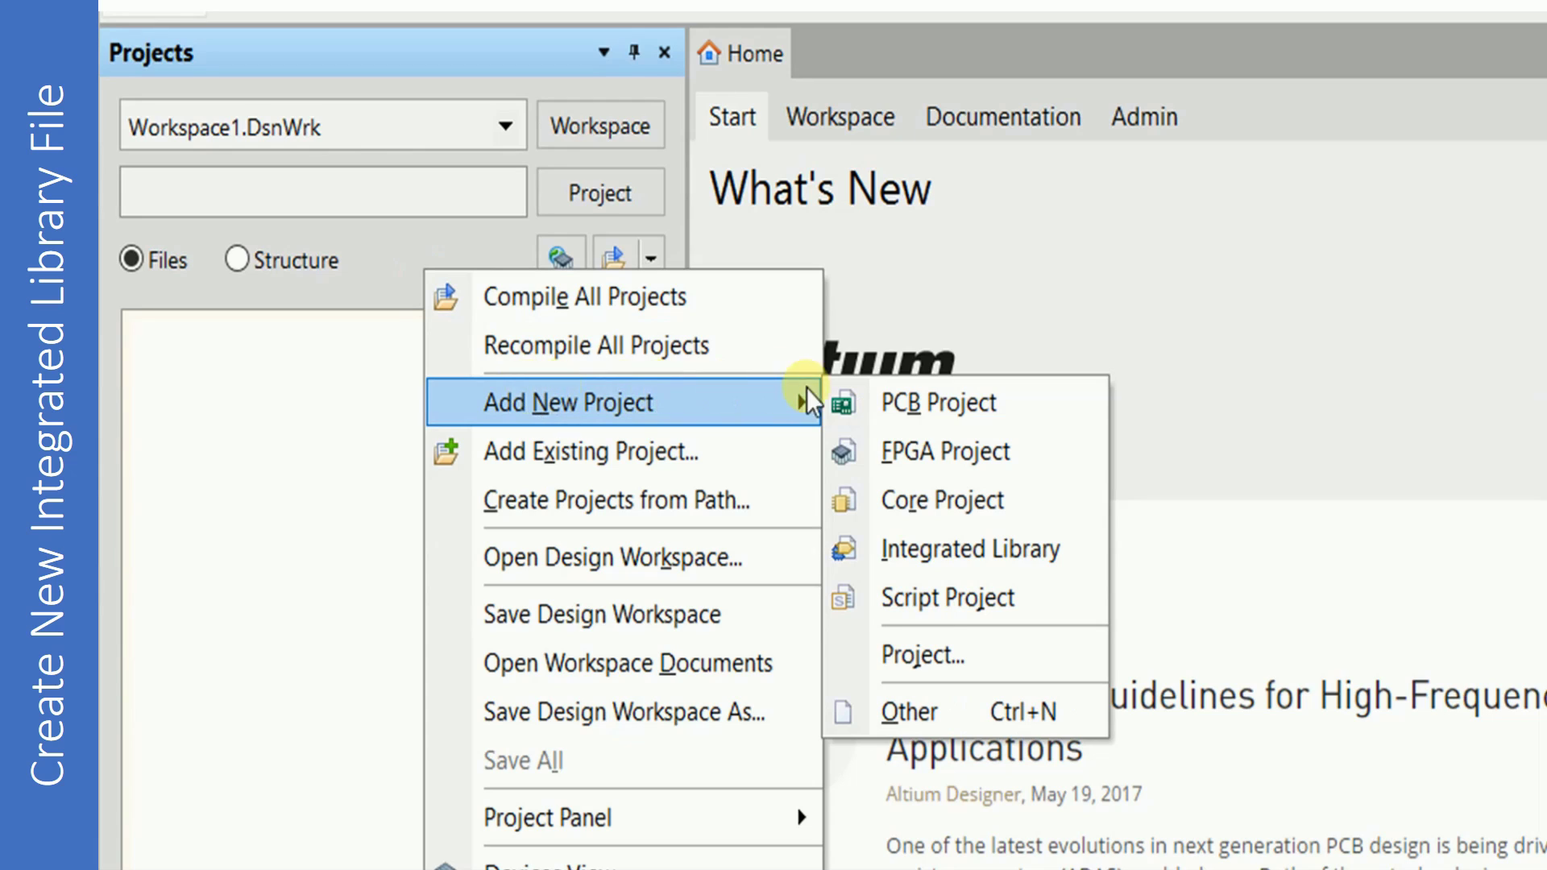
left_click(907, 548)
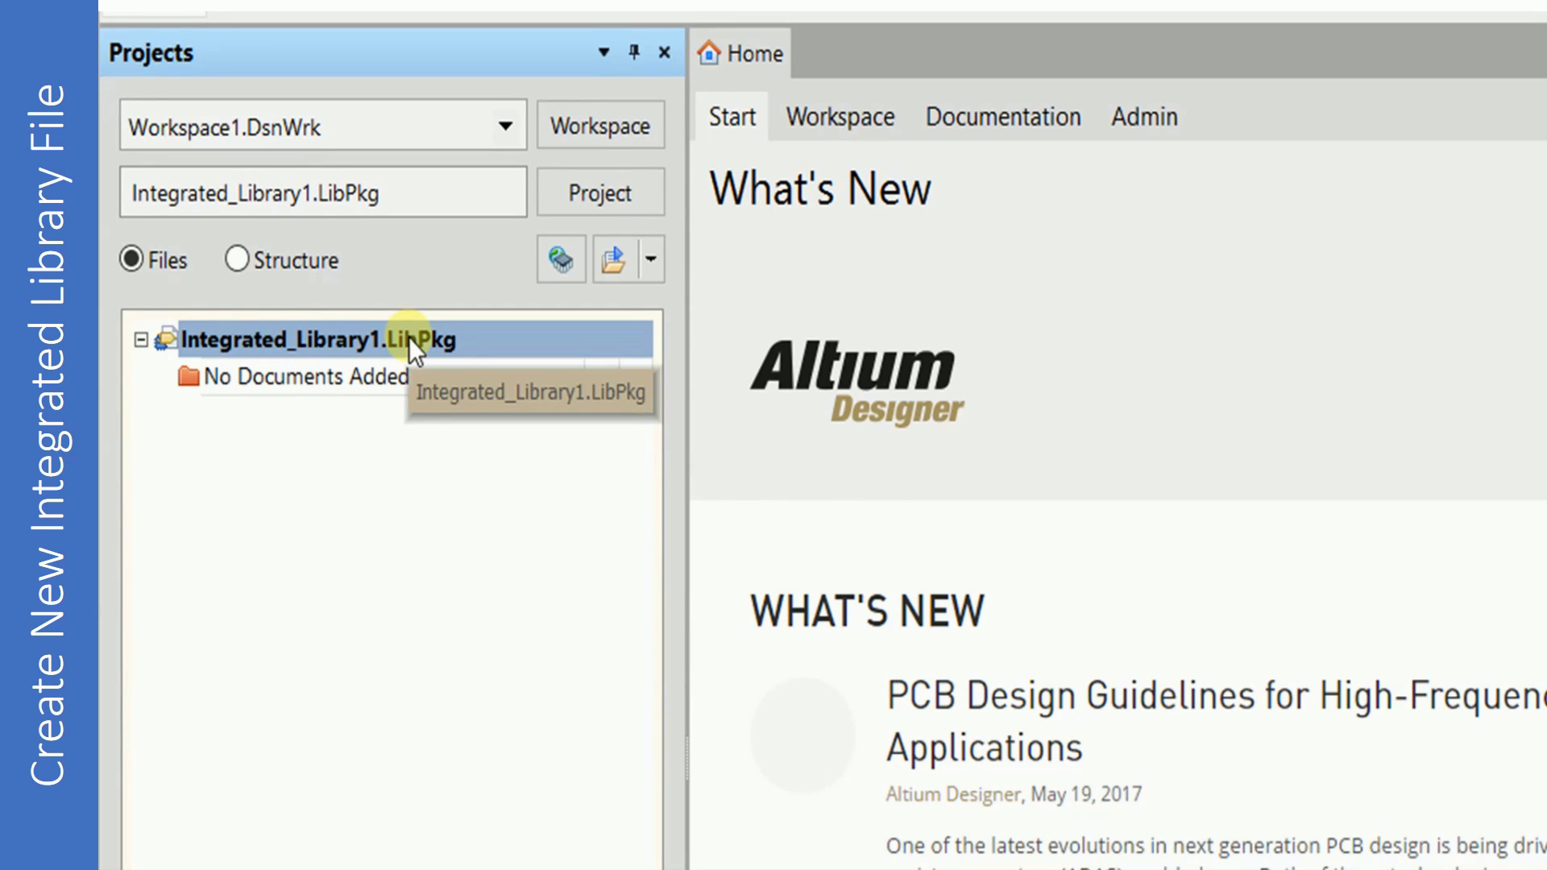
right_click(269, 335)
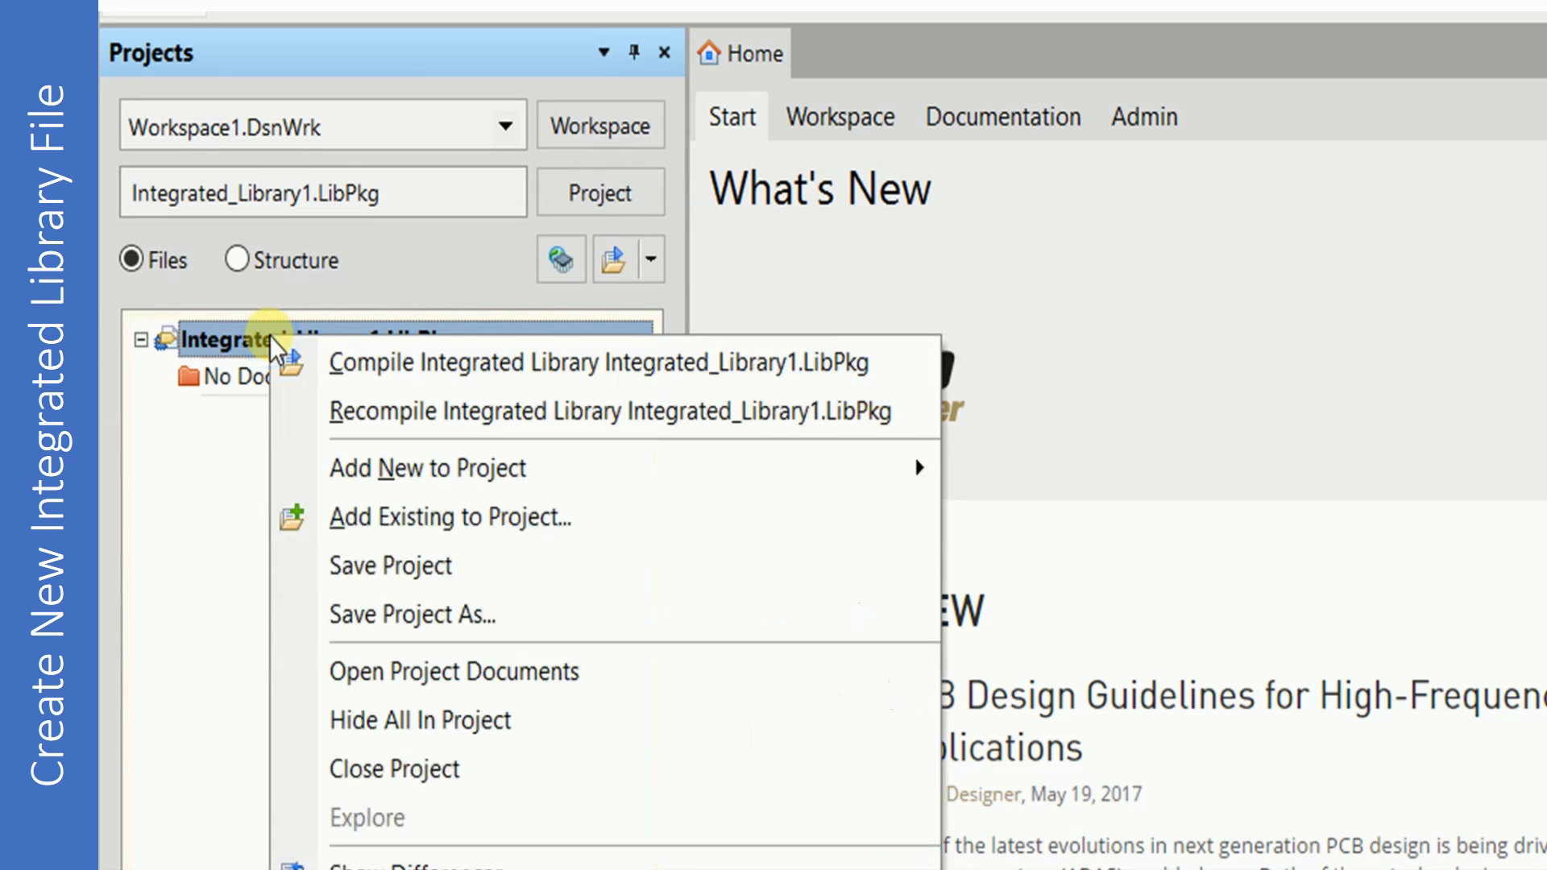
left_click(409, 562)
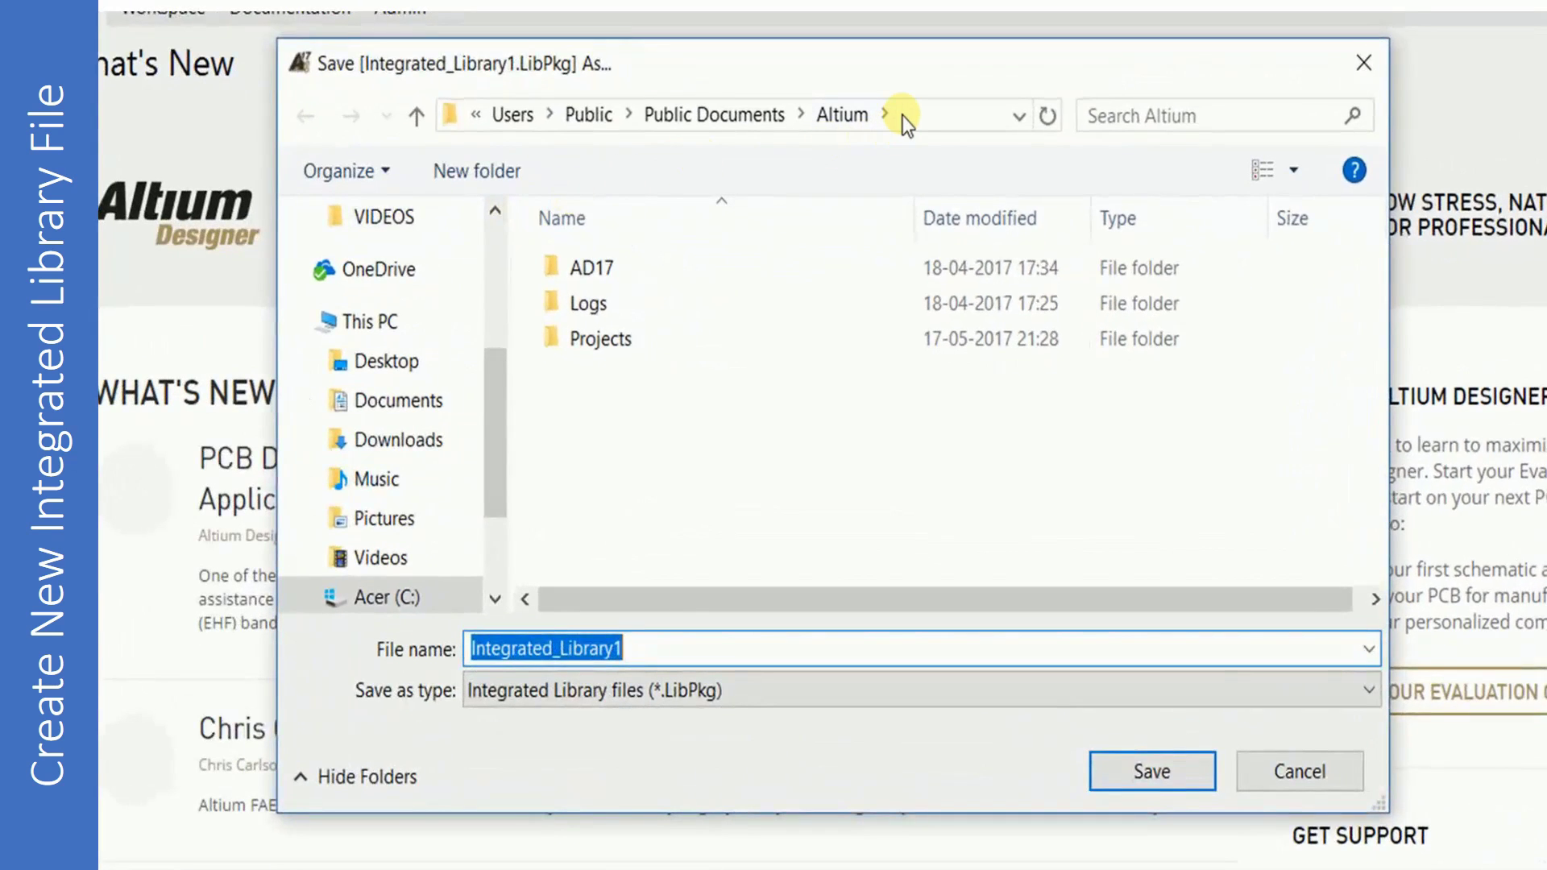
Browse to Public Documents\Altium\AD17\Library and create a 'Custom Libraries' folder there.
left_click(902, 114)
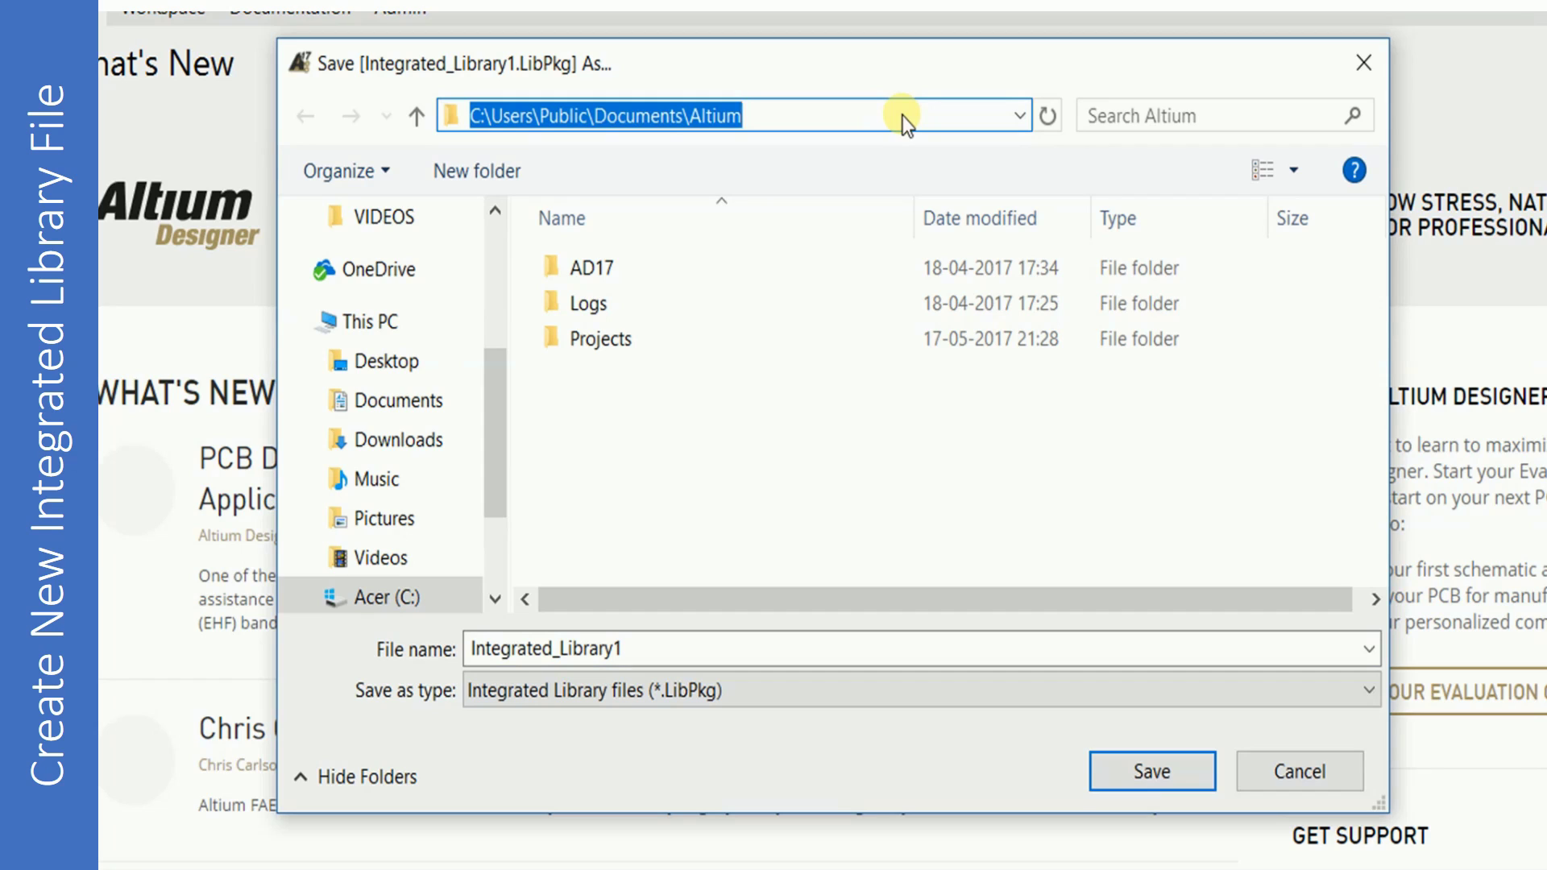
double_click(602, 273)
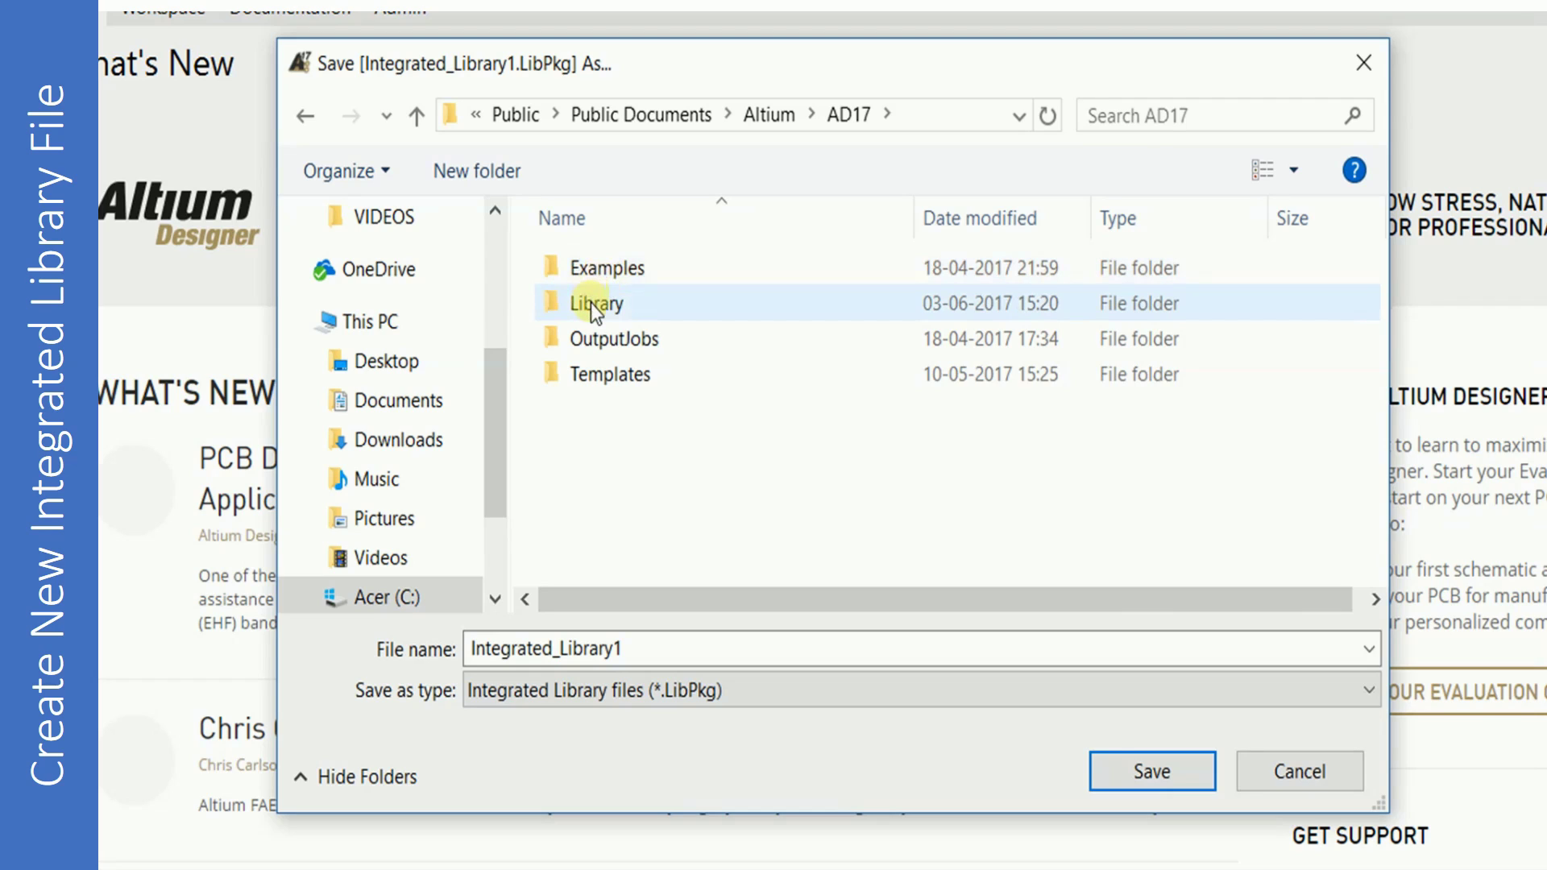
double_click(591, 303)
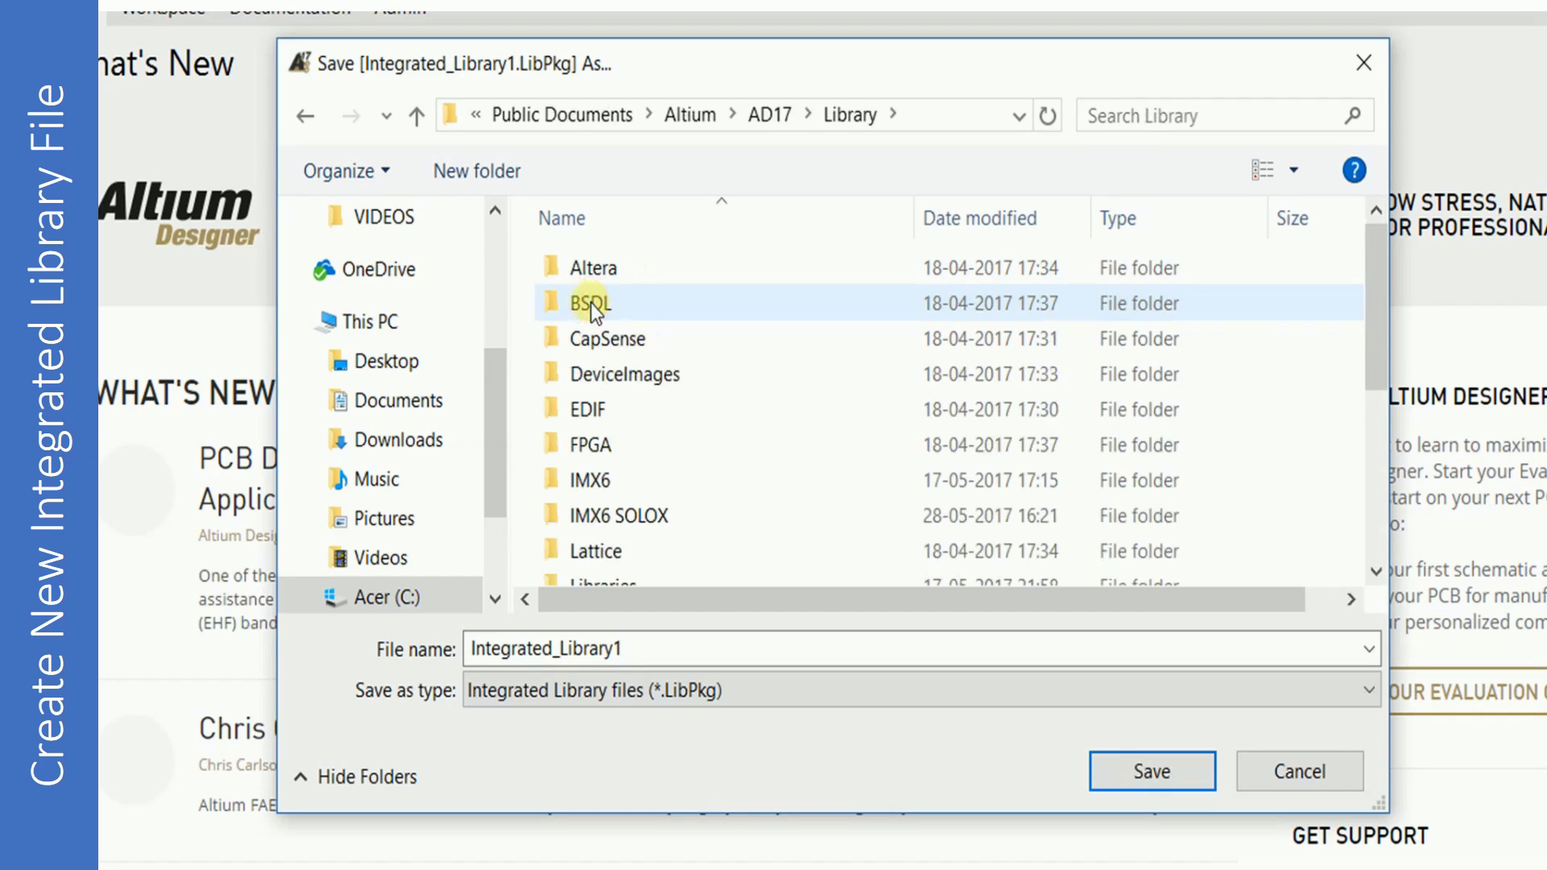
left_click(471, 176)
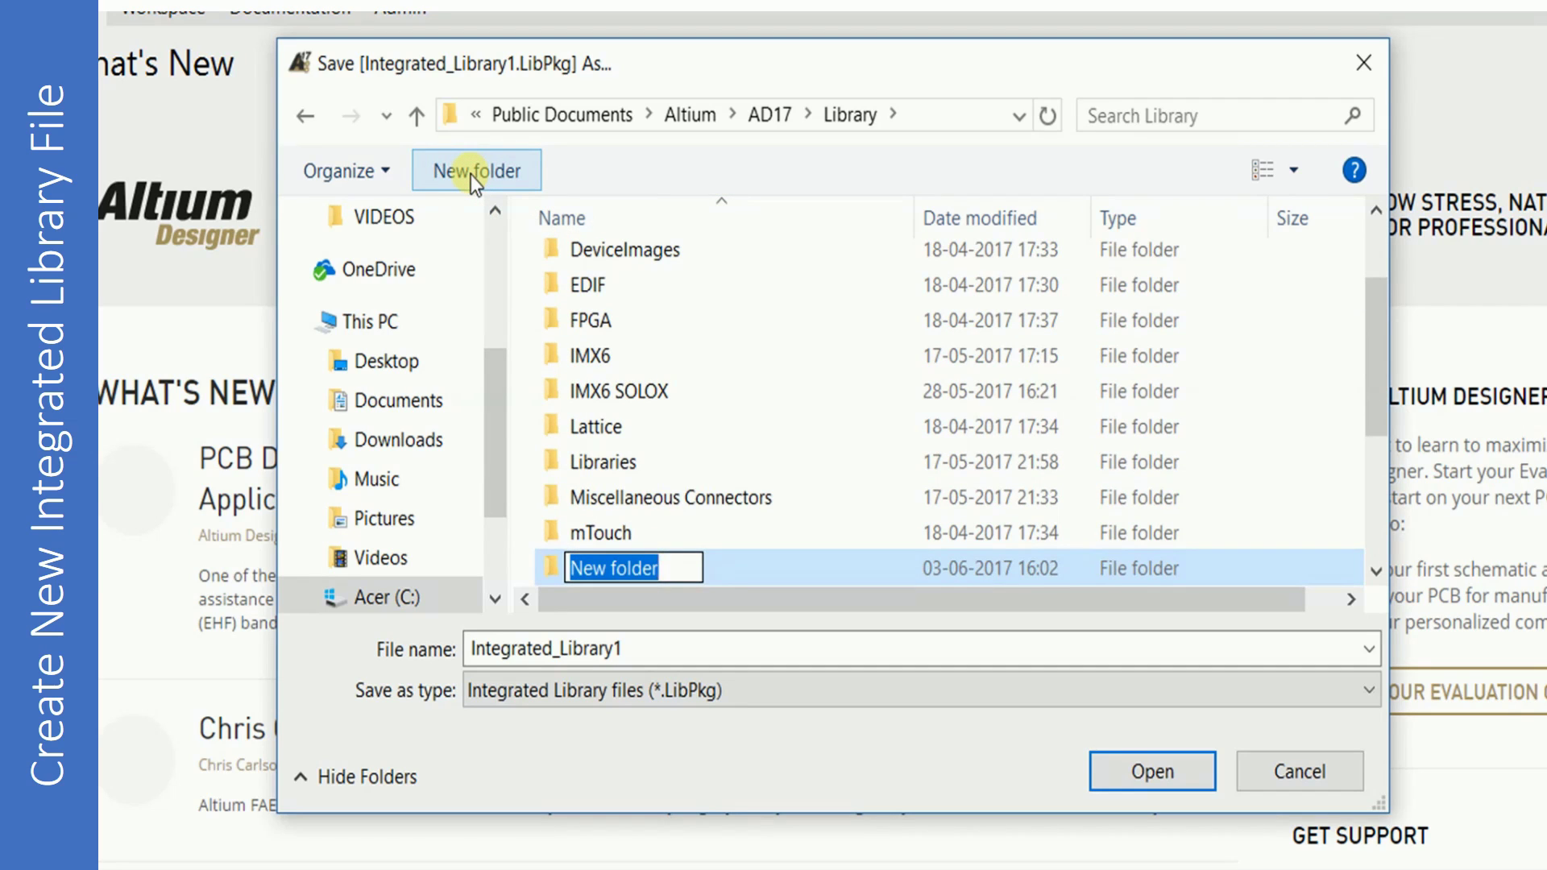
type("Cus")
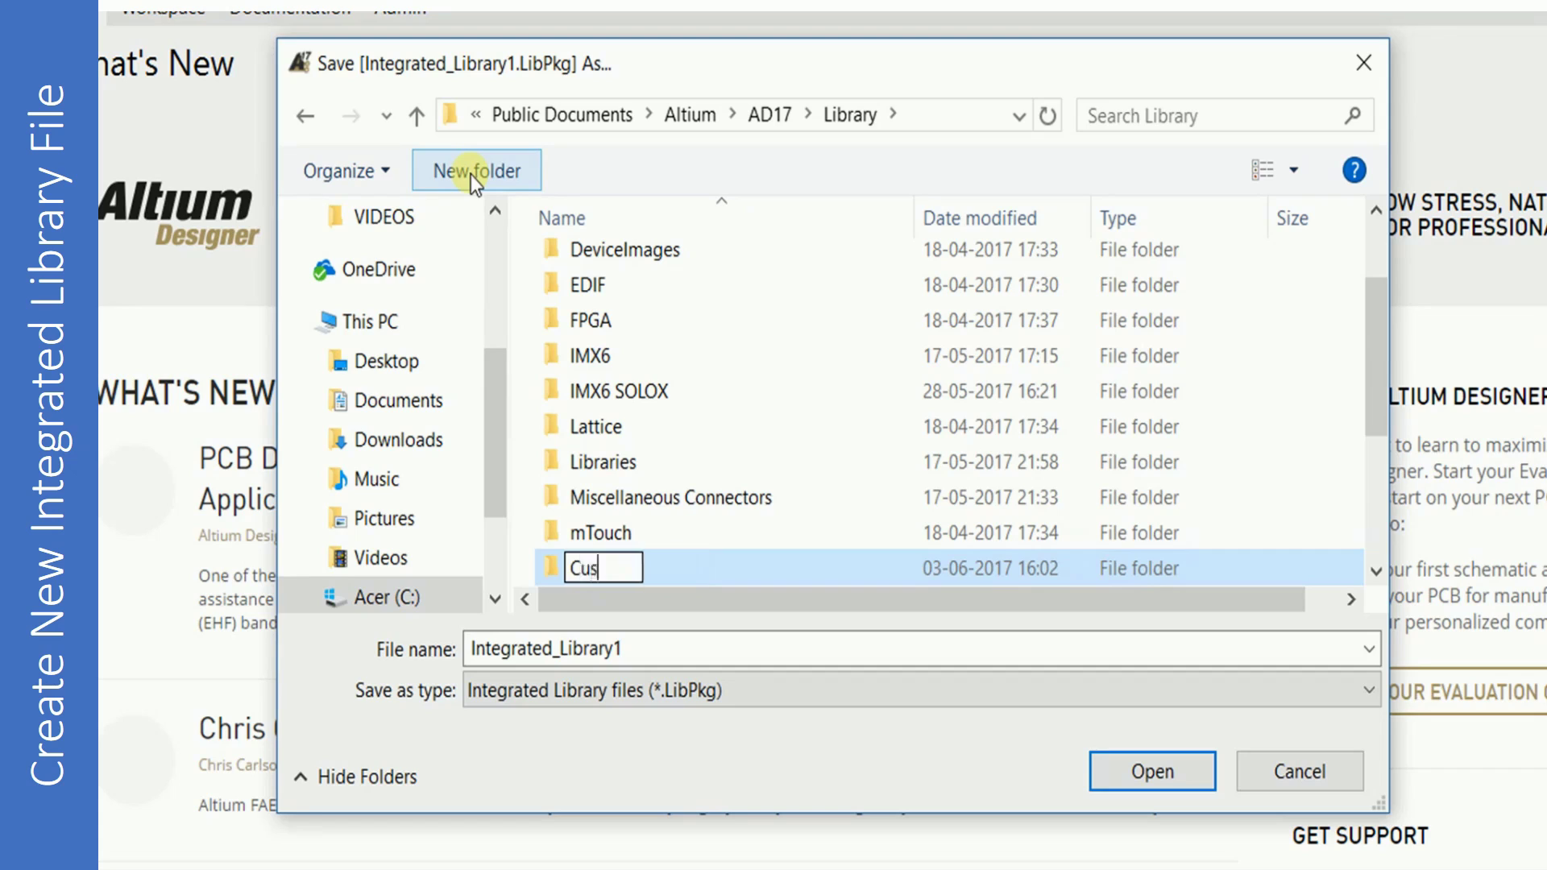
type("tom Li")
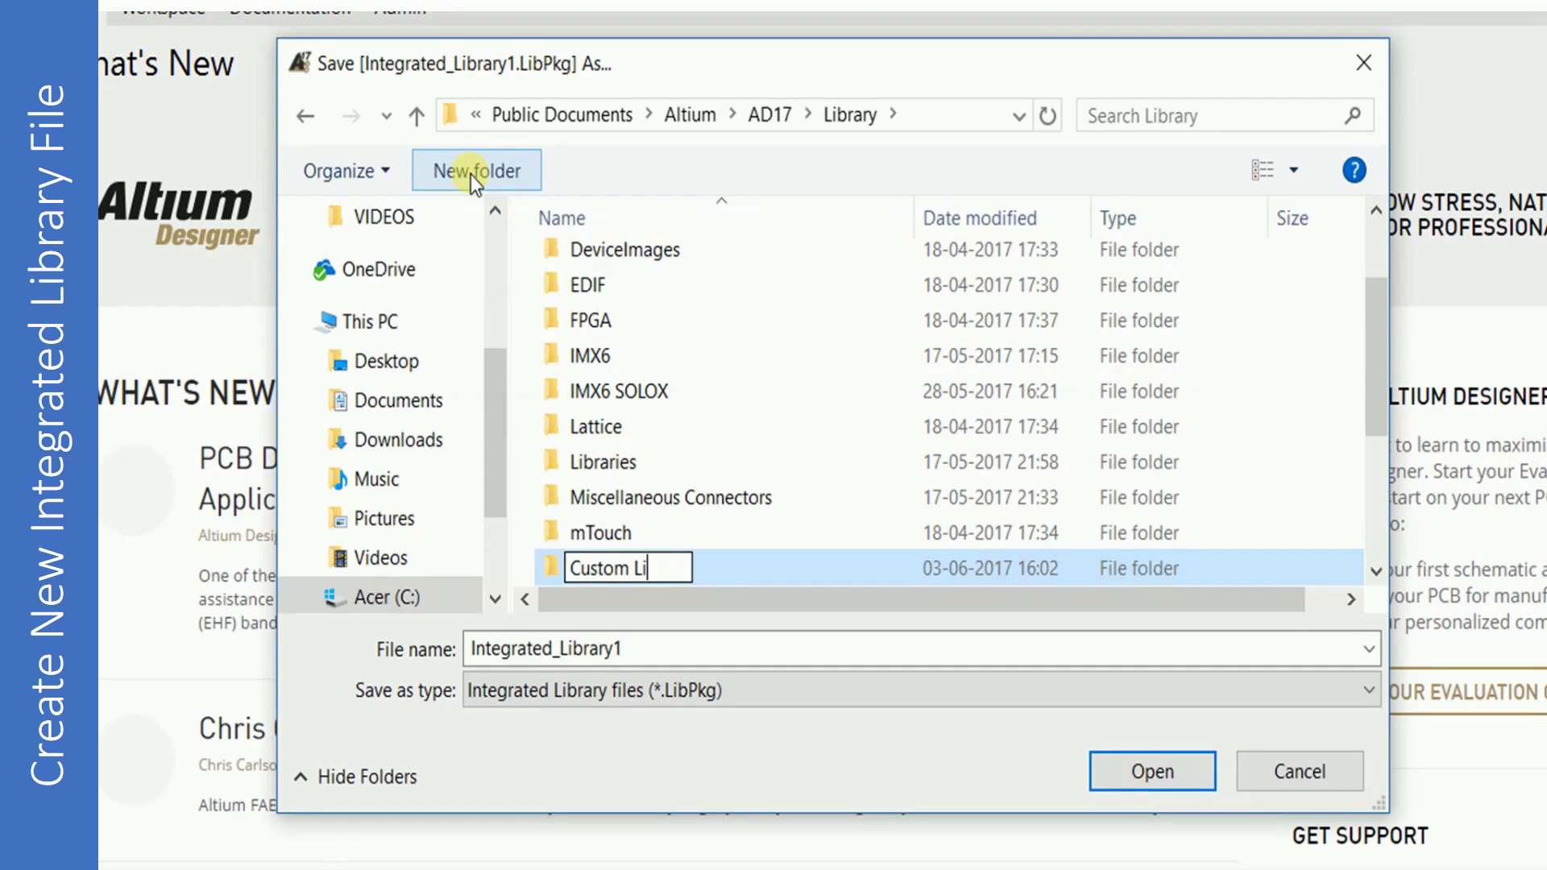
type("braries")
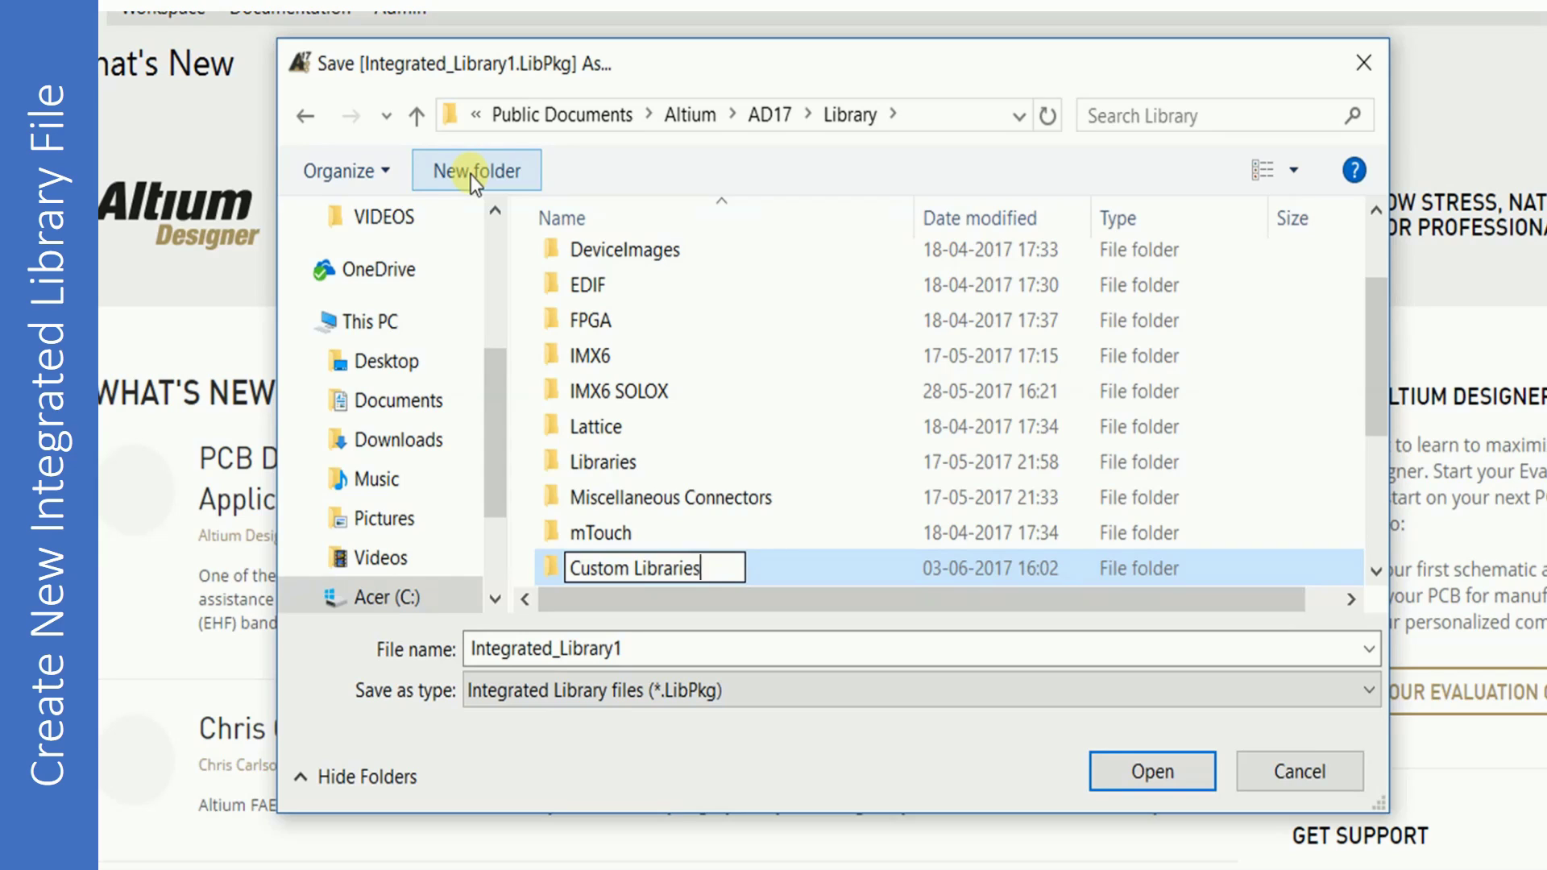
left_click(785, 564)
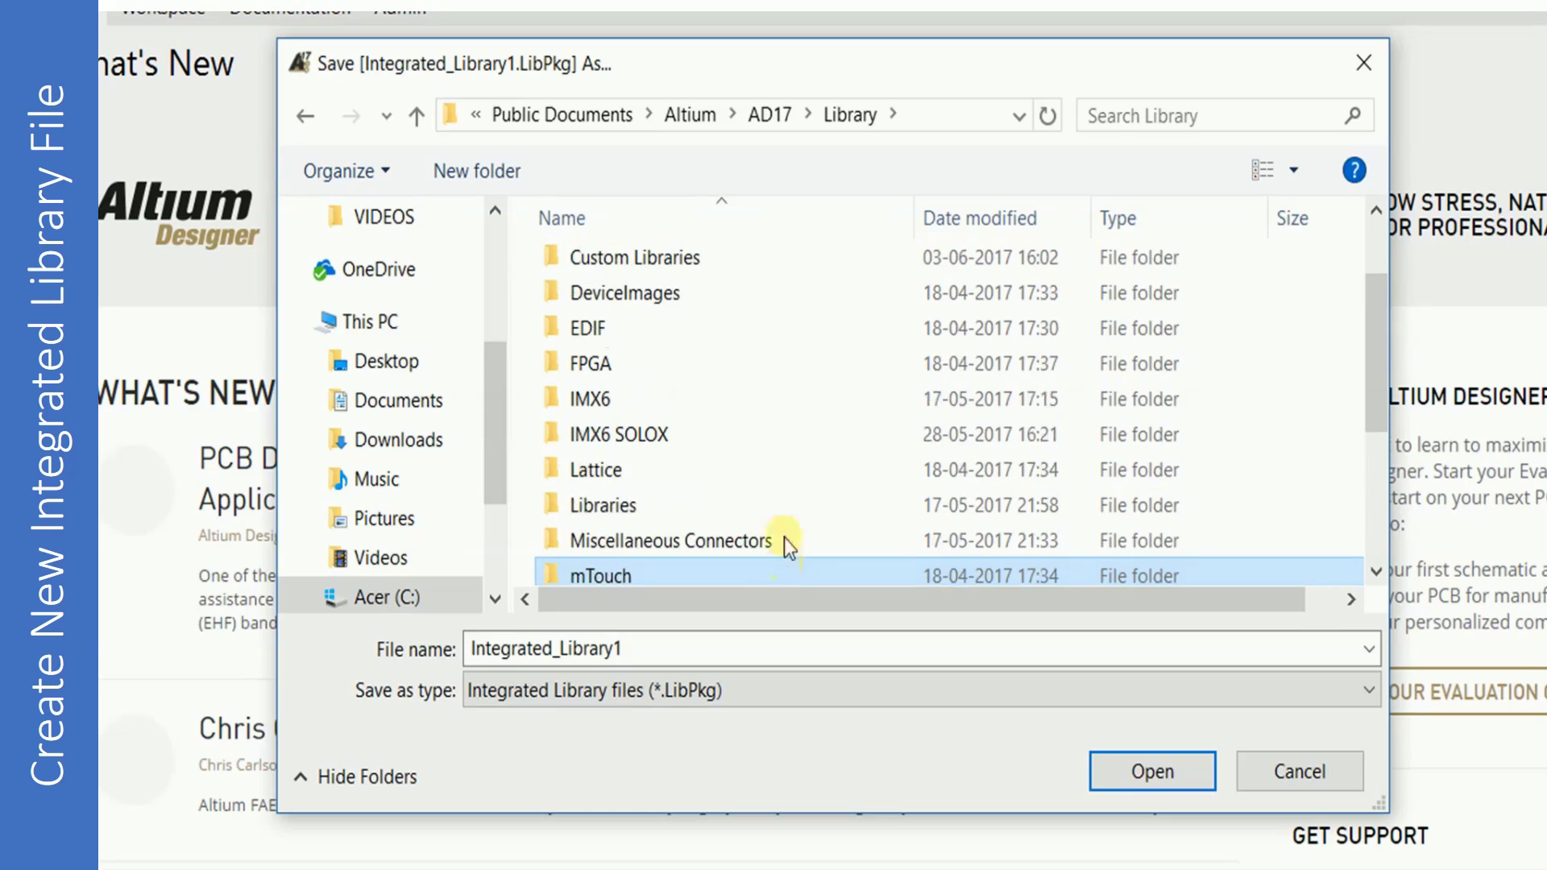
Save the project as 'Atmel 8 bit microcontrollers.LibPkg' inside Custom Libraries.
double_click(621, 261)
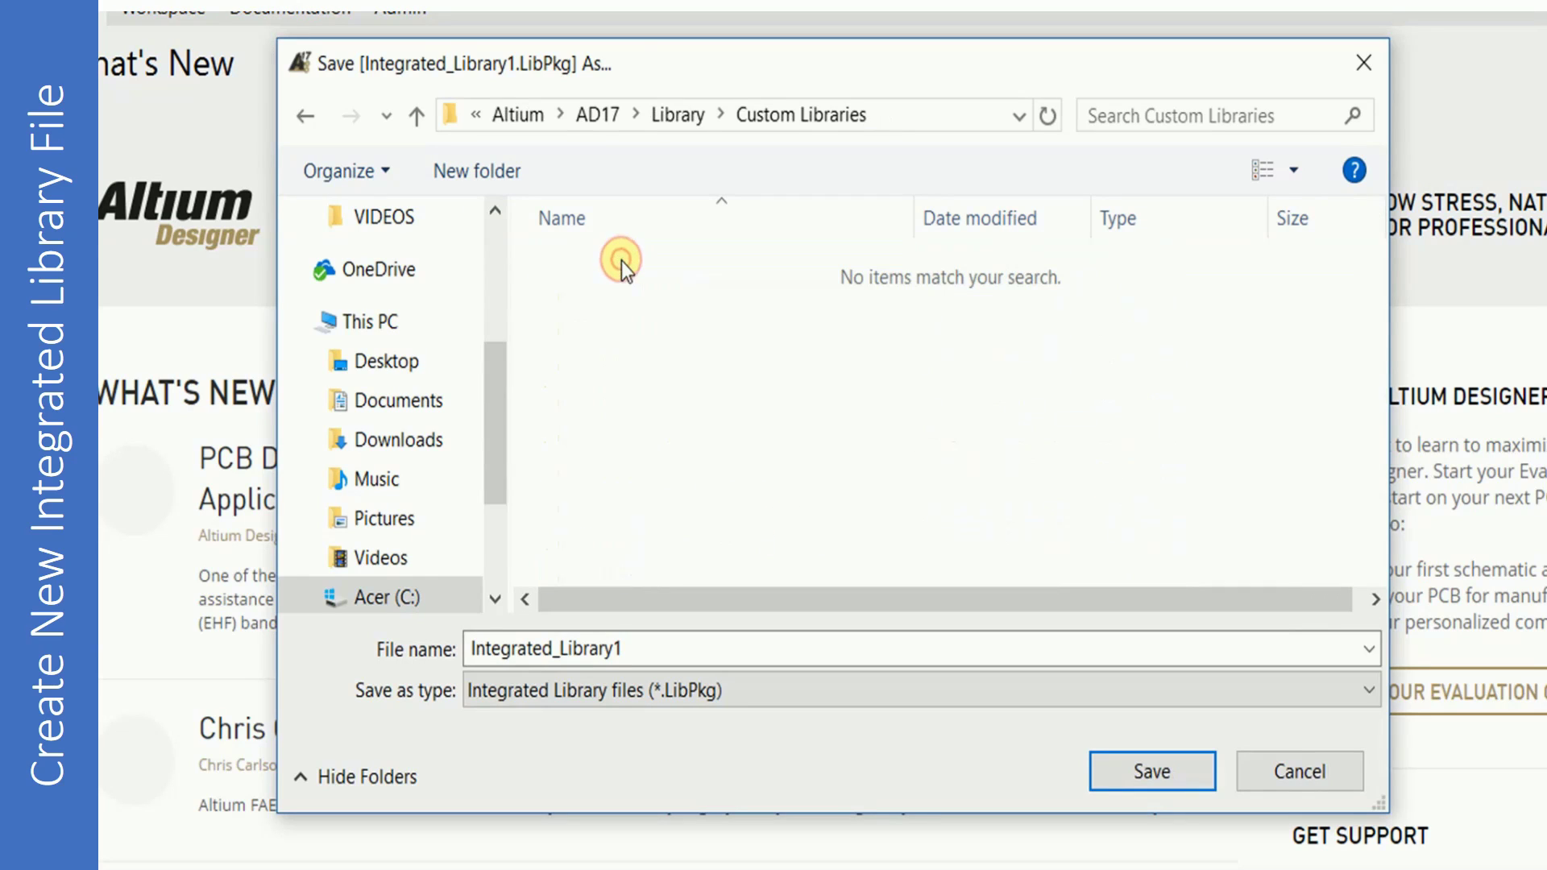
double_click(653, 651)
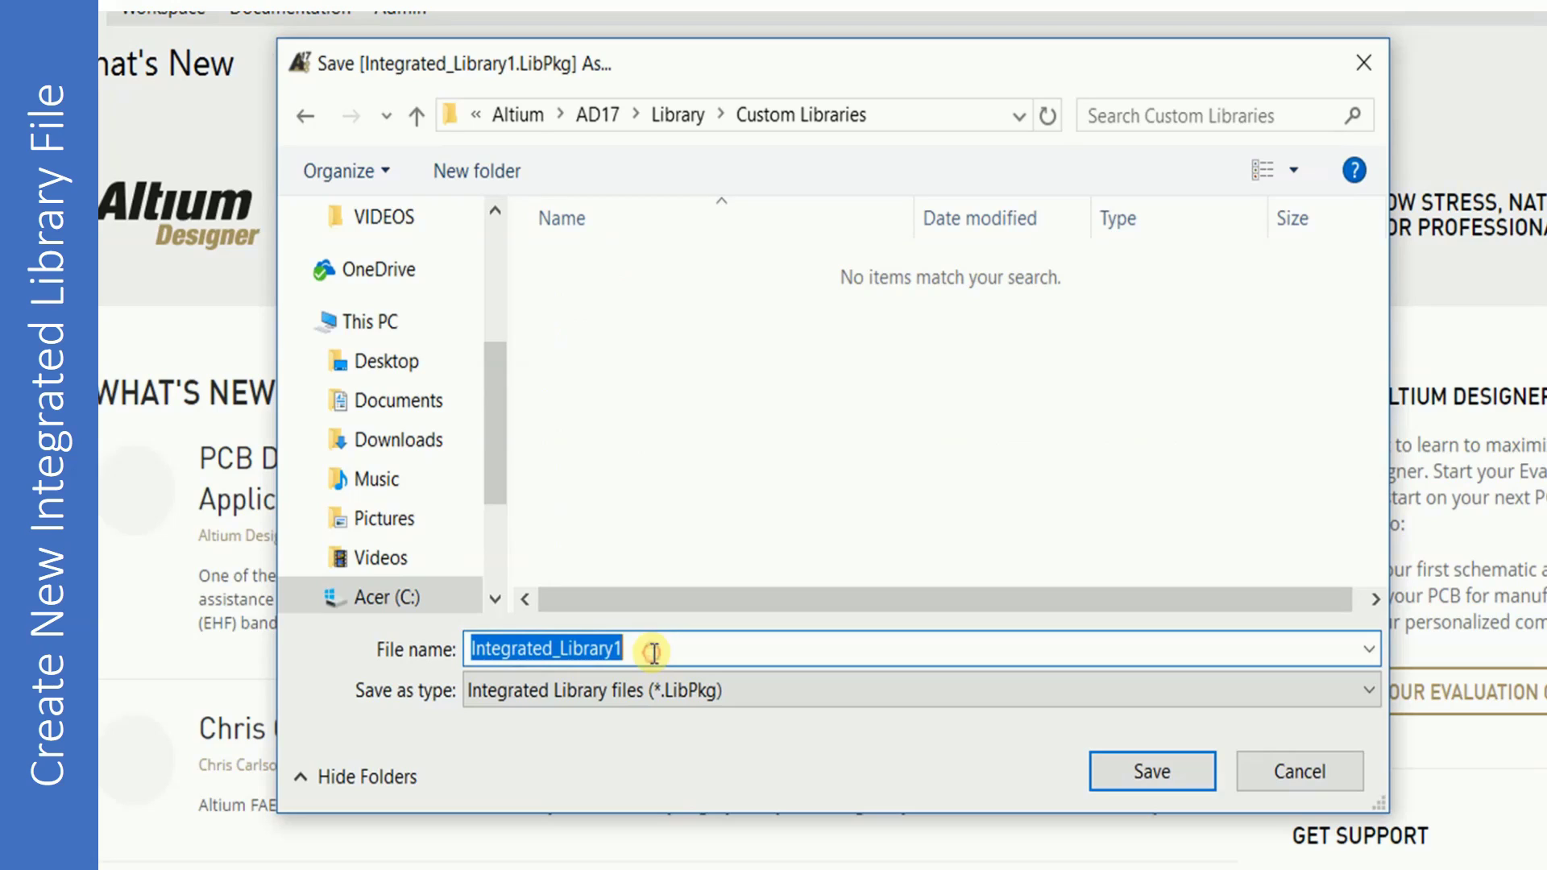
type("Atmel")
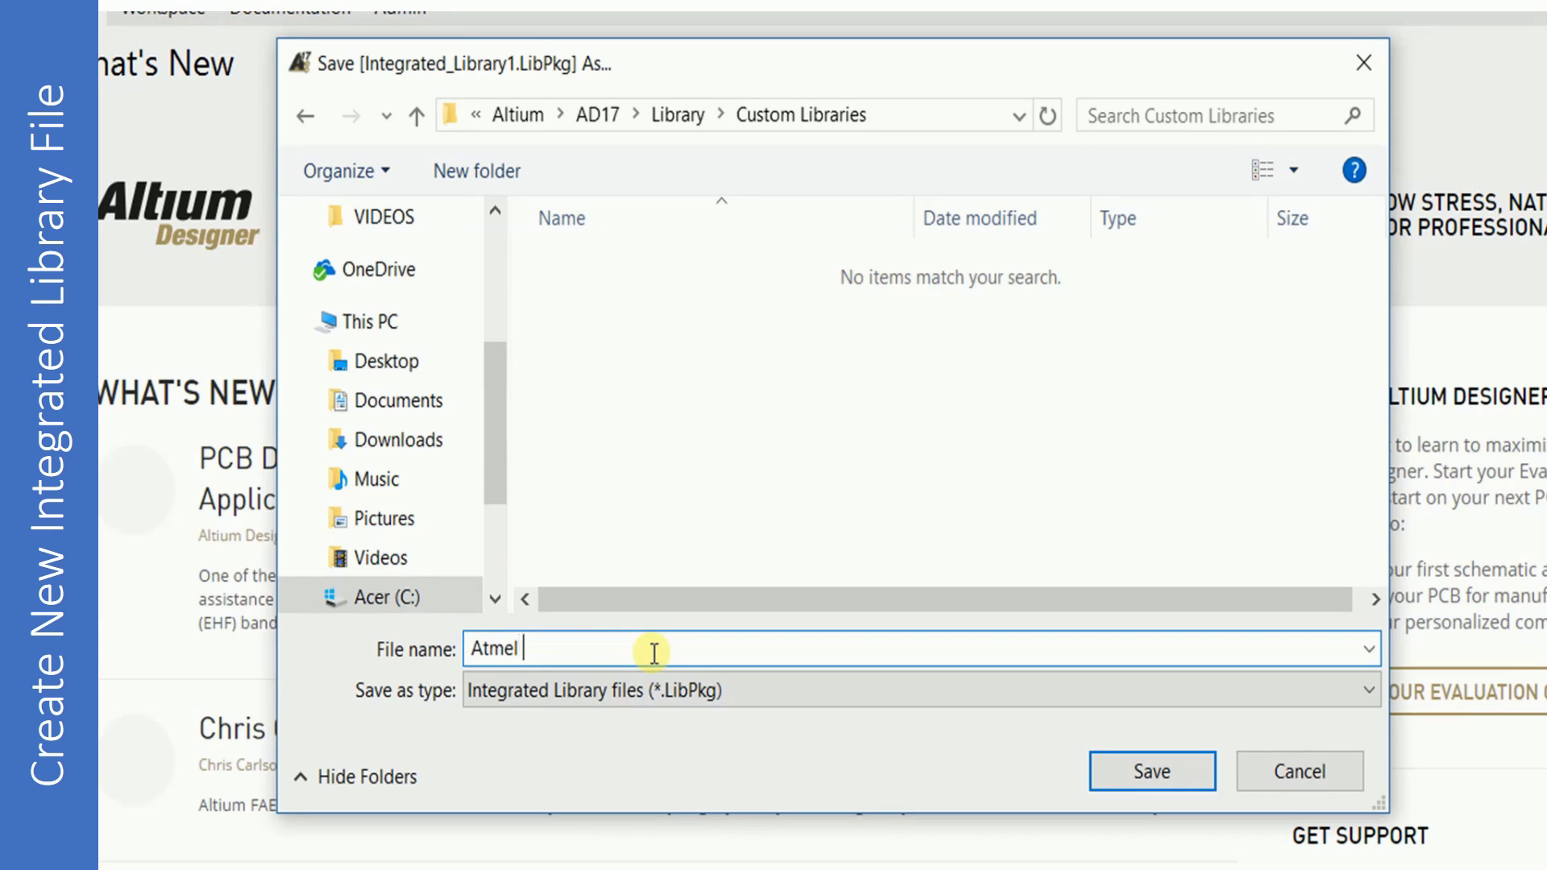
type(" 8 bit microco")
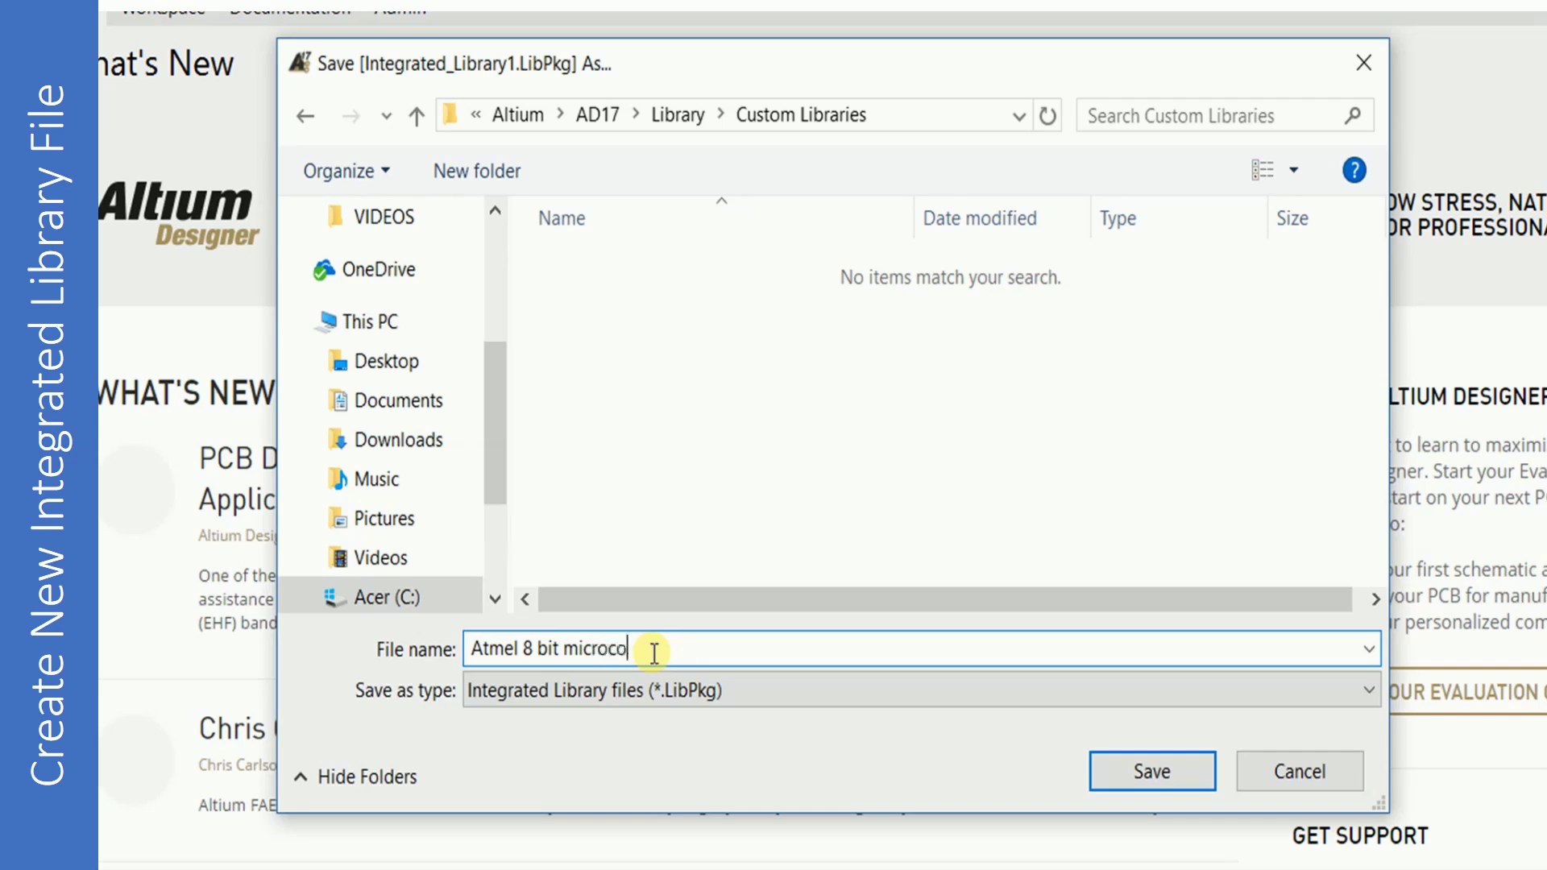
type("ntrollers")
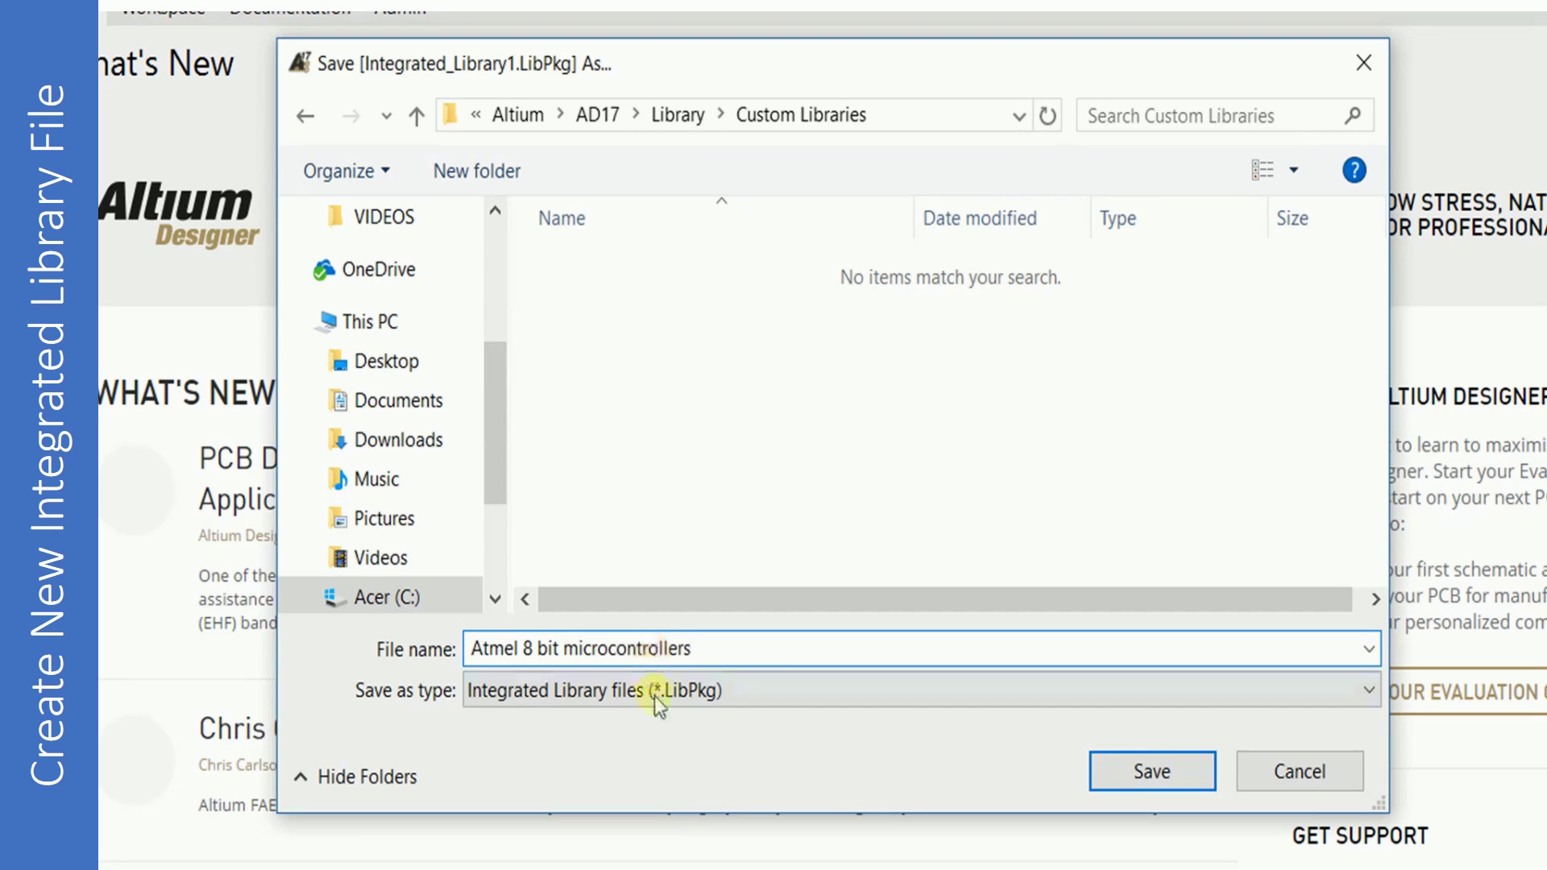
left_click(1135, 762)
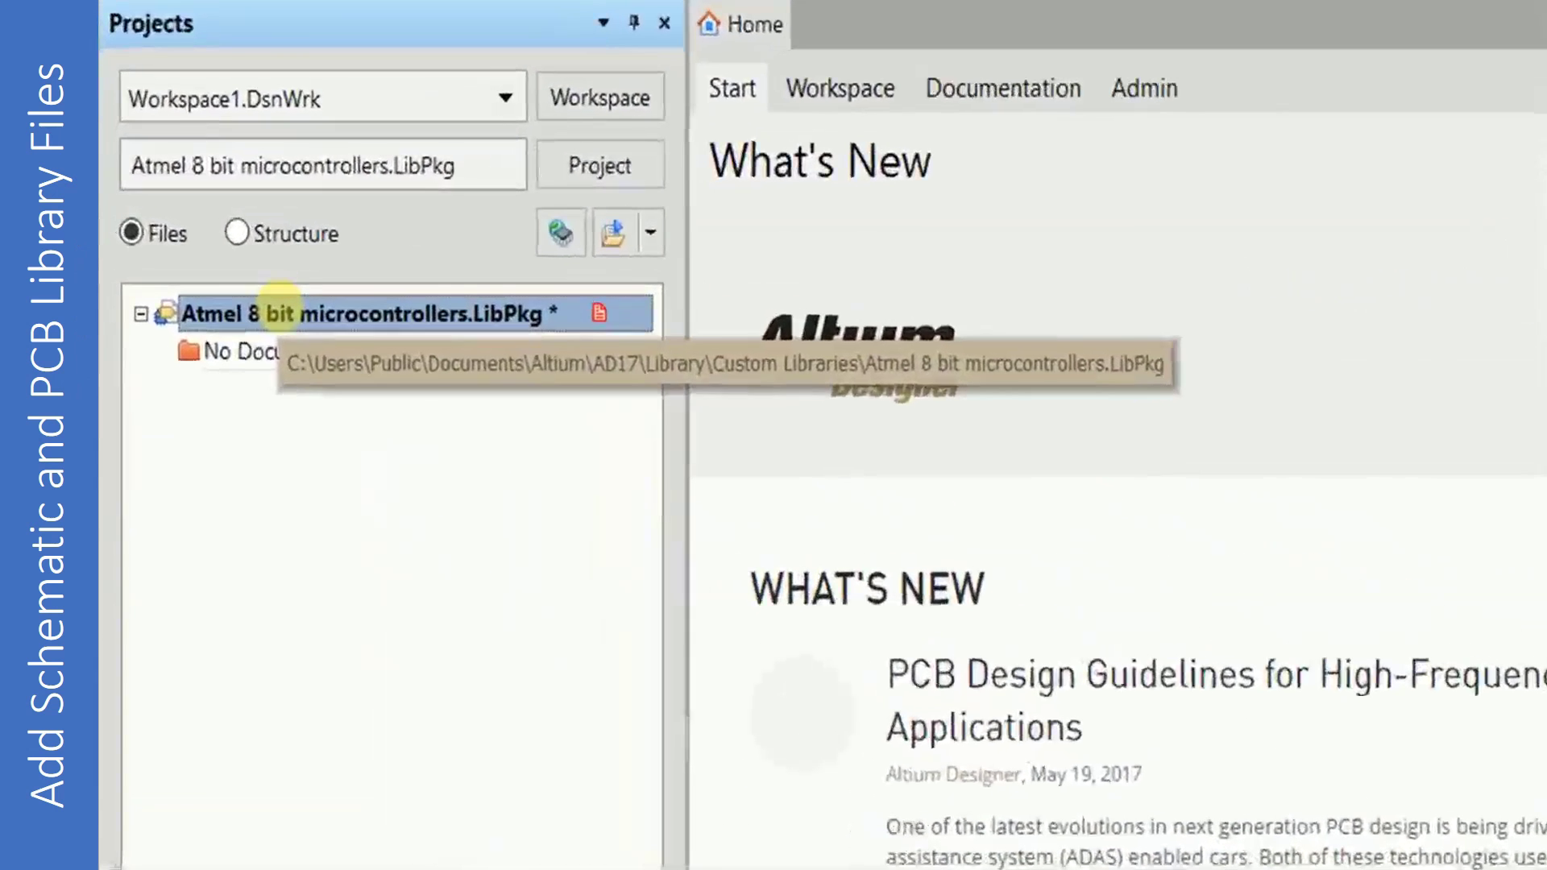
Add a new schematic library, Schlib1.SchLib, to the Atmel 8 bit microcontrollers project.
right_click(282, 312)
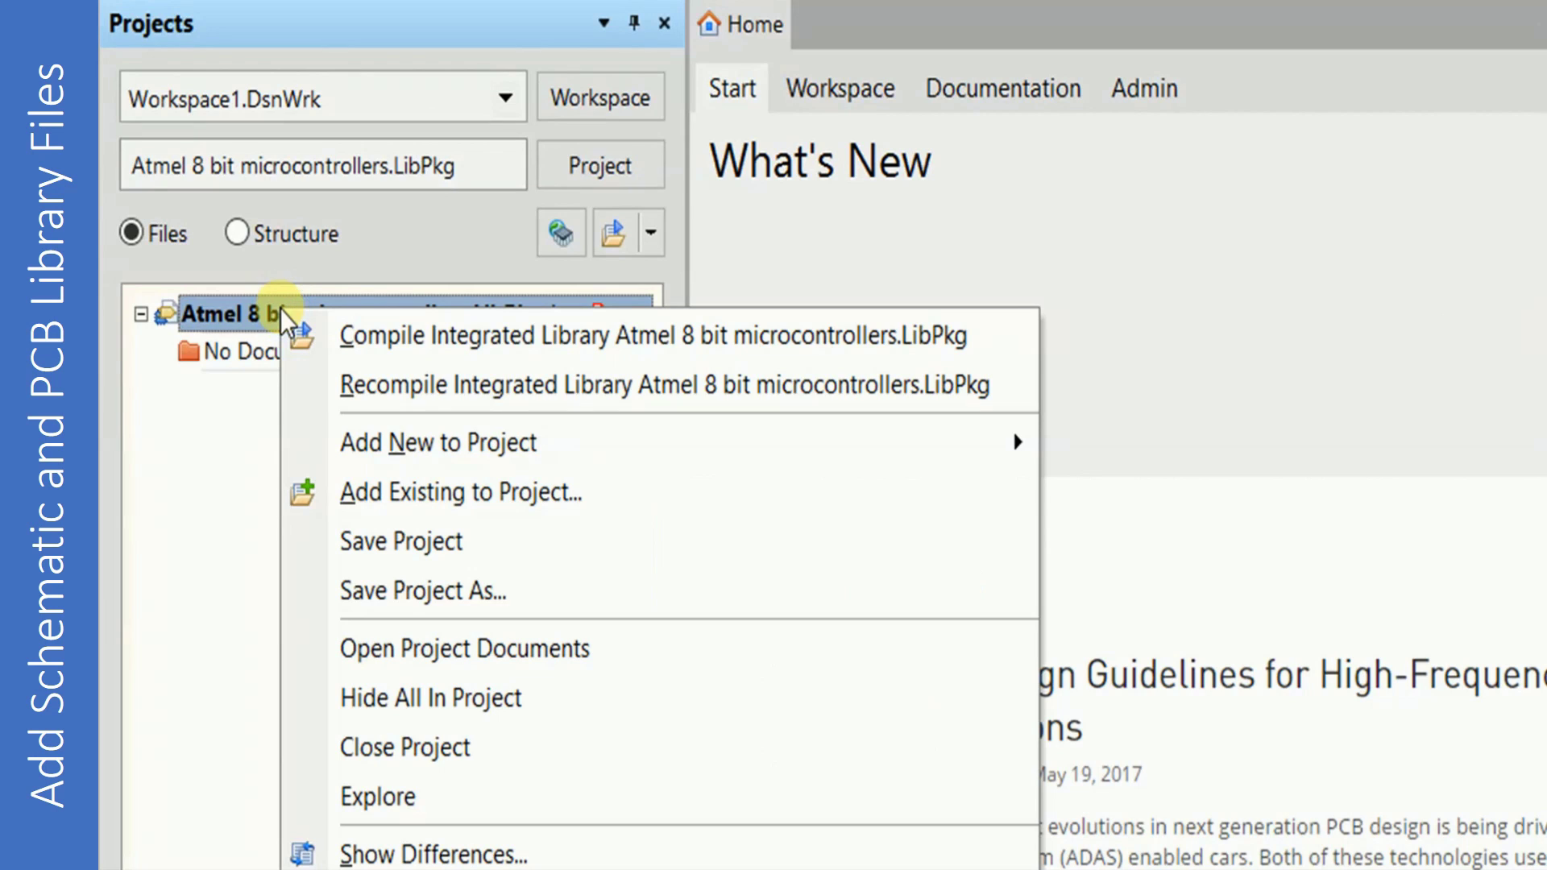
mouse_move(361, 449)
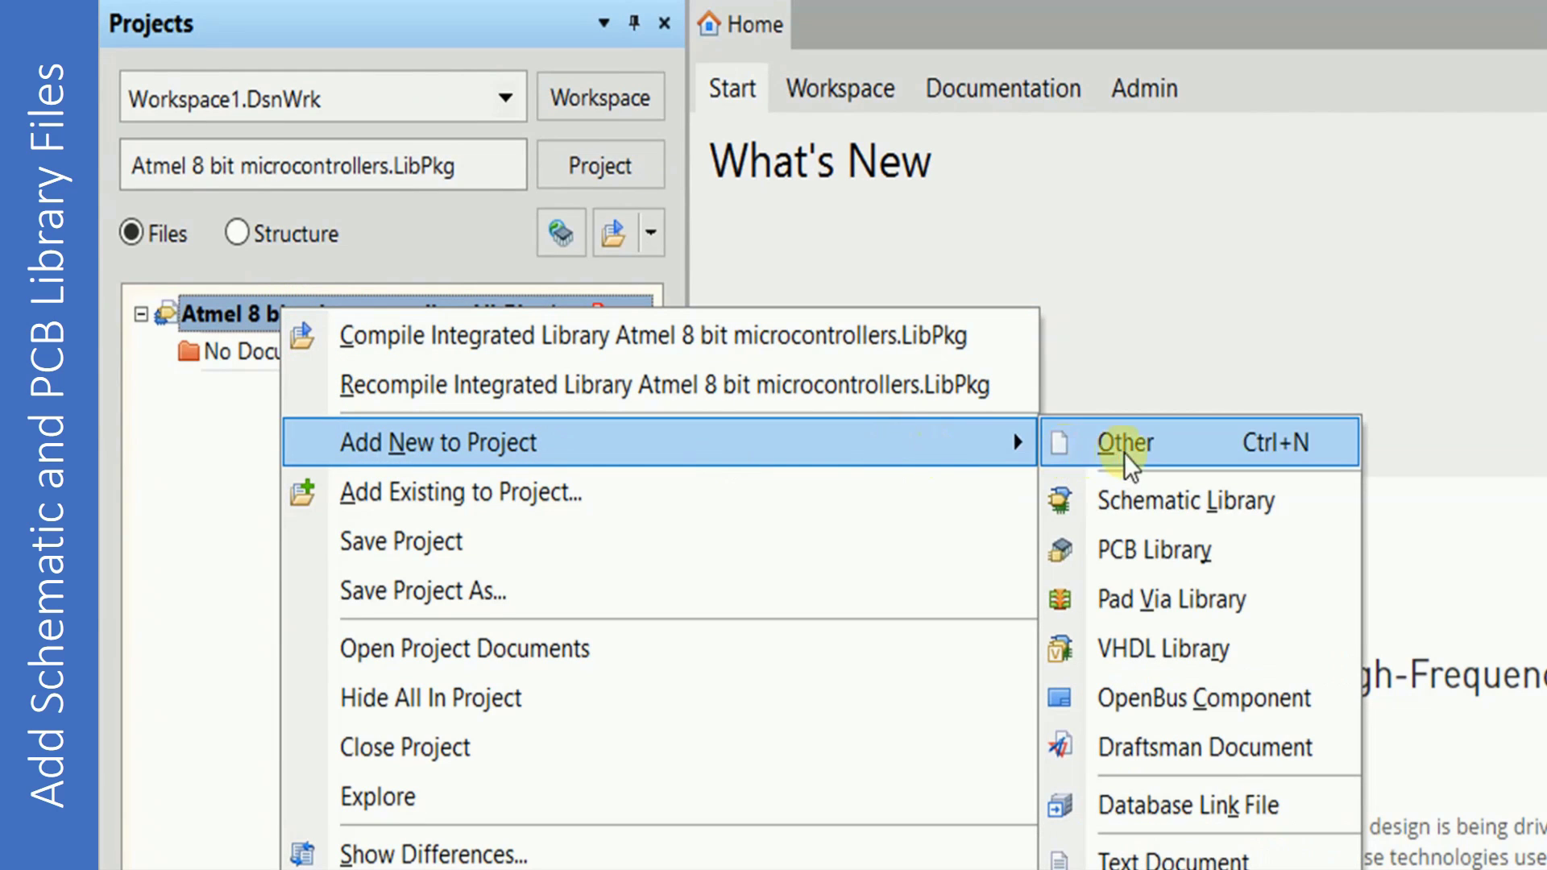
left_click(1131, 494)
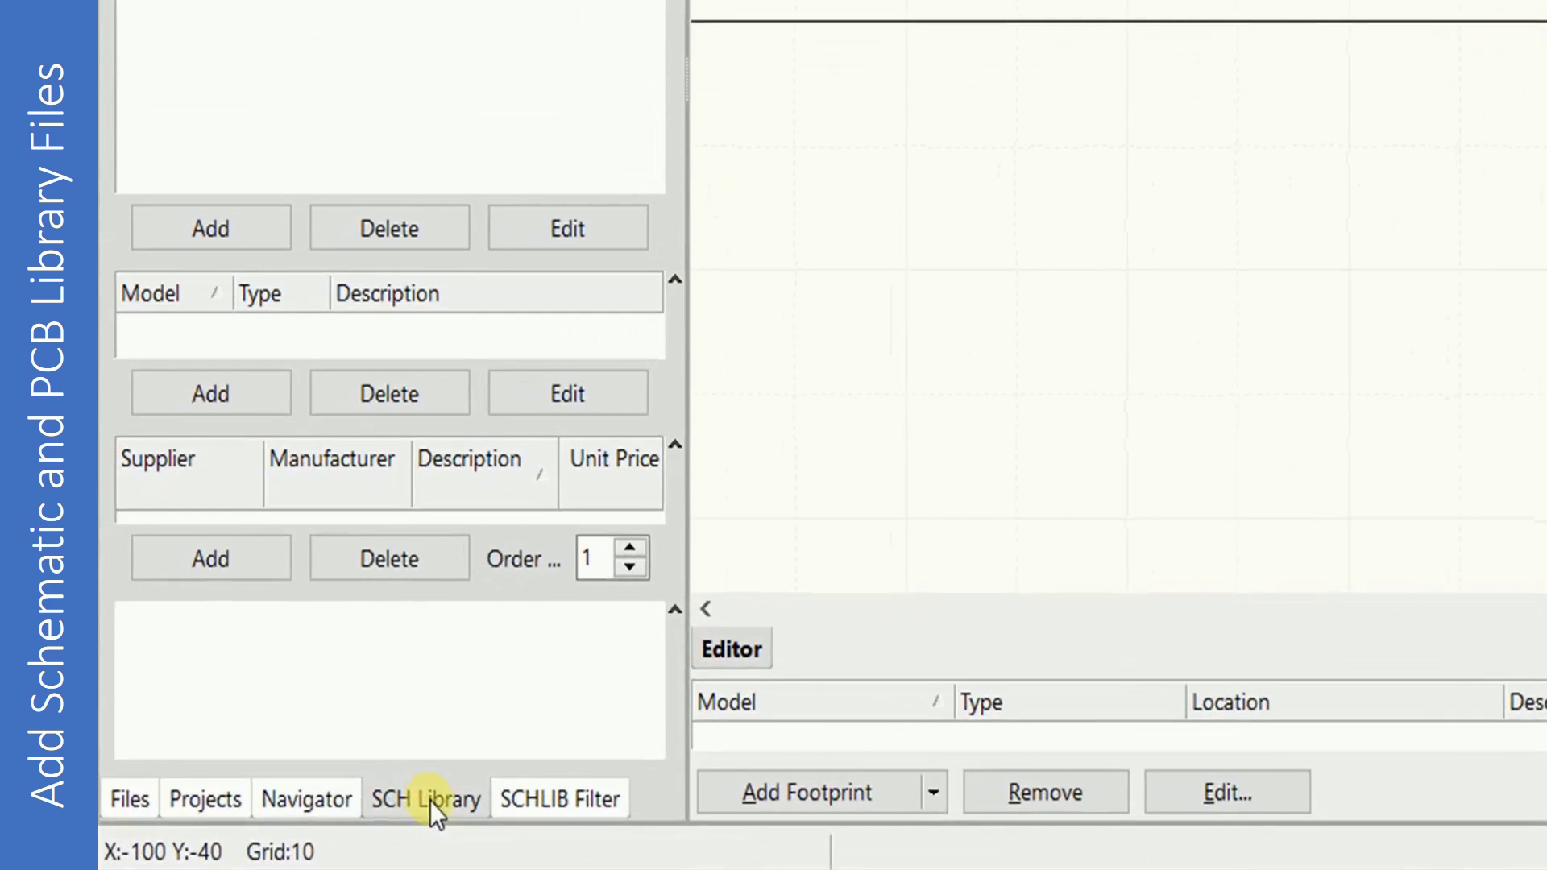
left_click(205, 809)
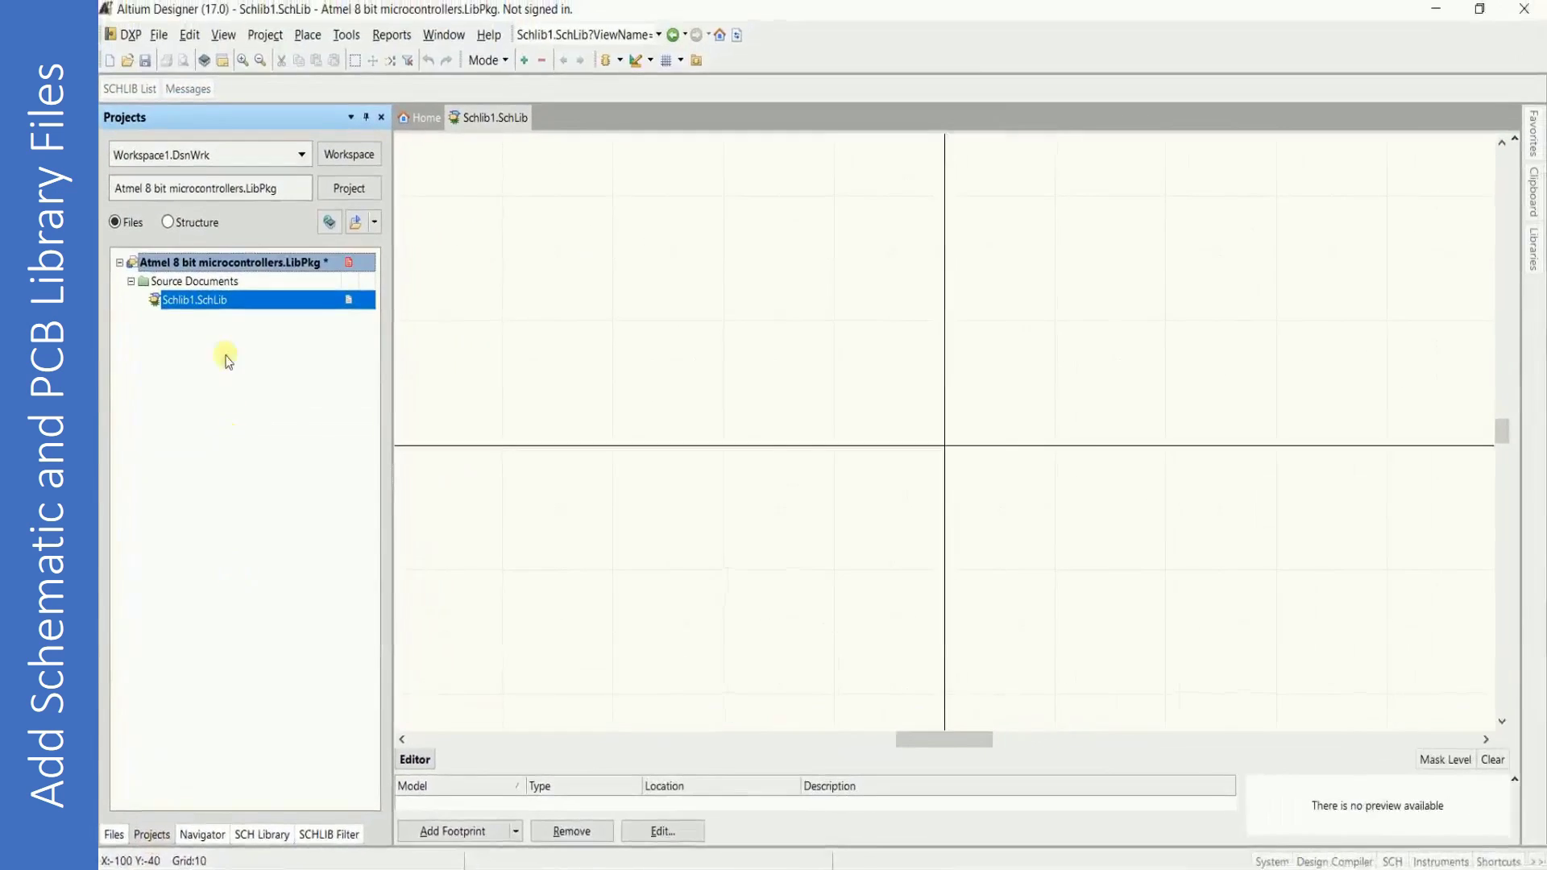
Add a new PCB library, PcbLib1.PcbLib, to the same project.
right_click(213, 262)
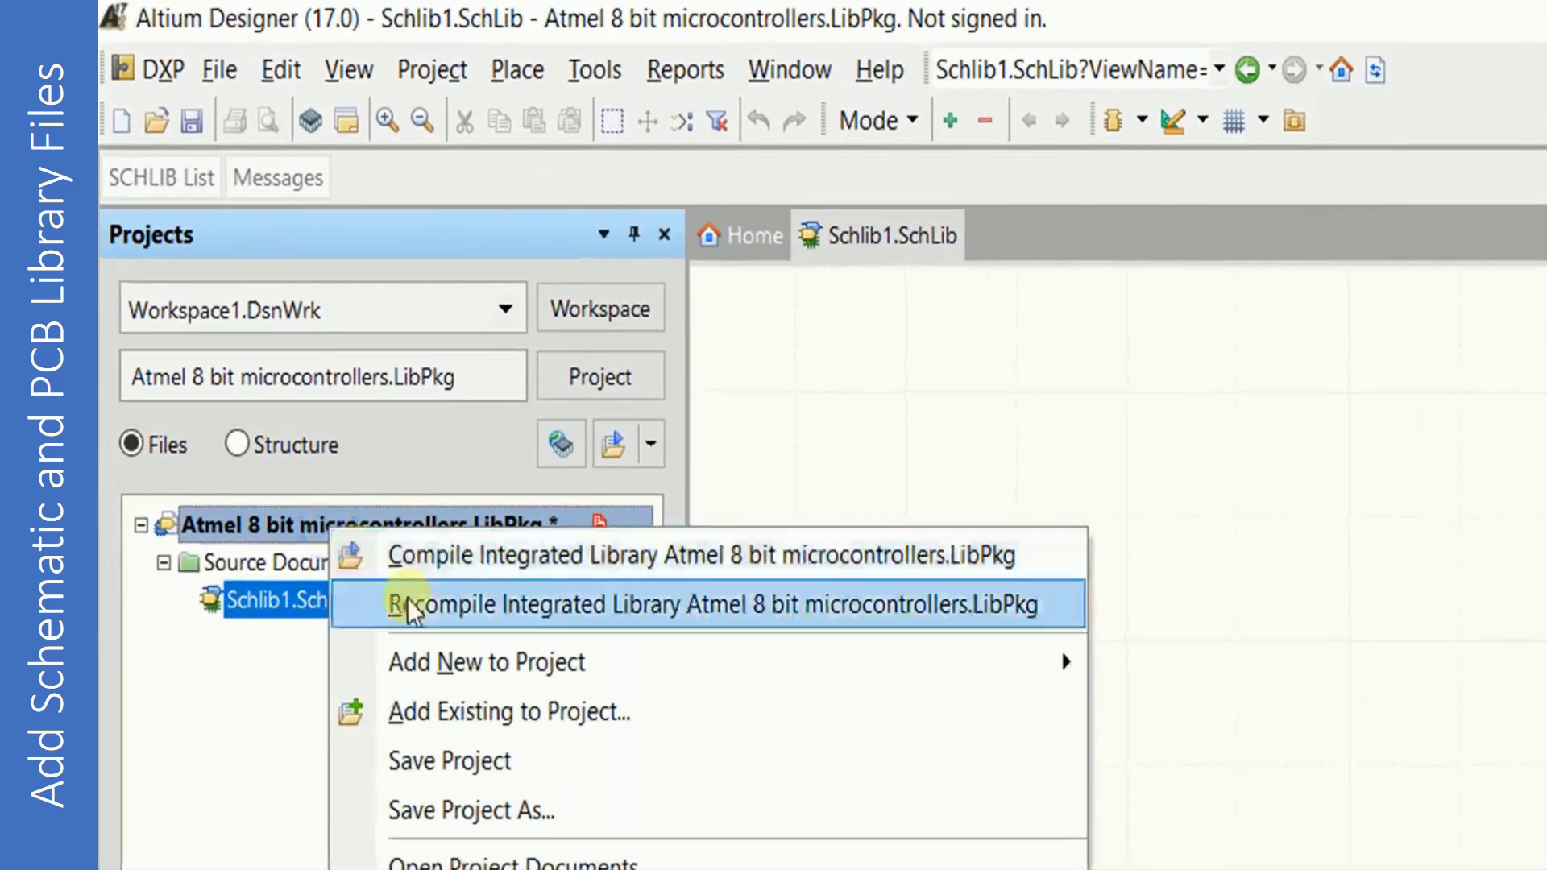
mouse_move(450, 671)
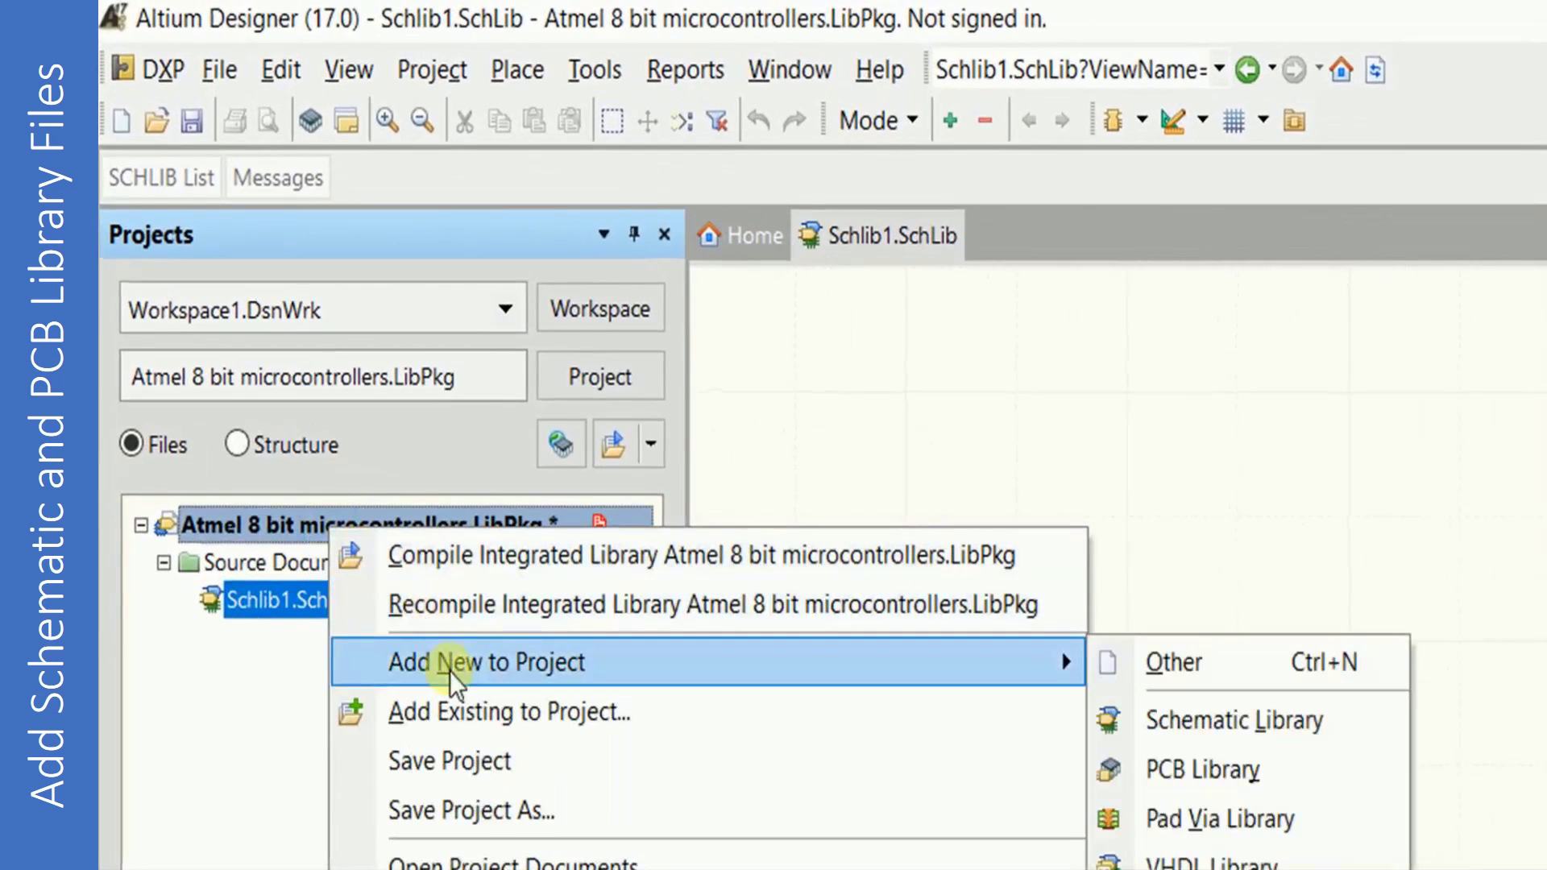
left_click(1166, 767)
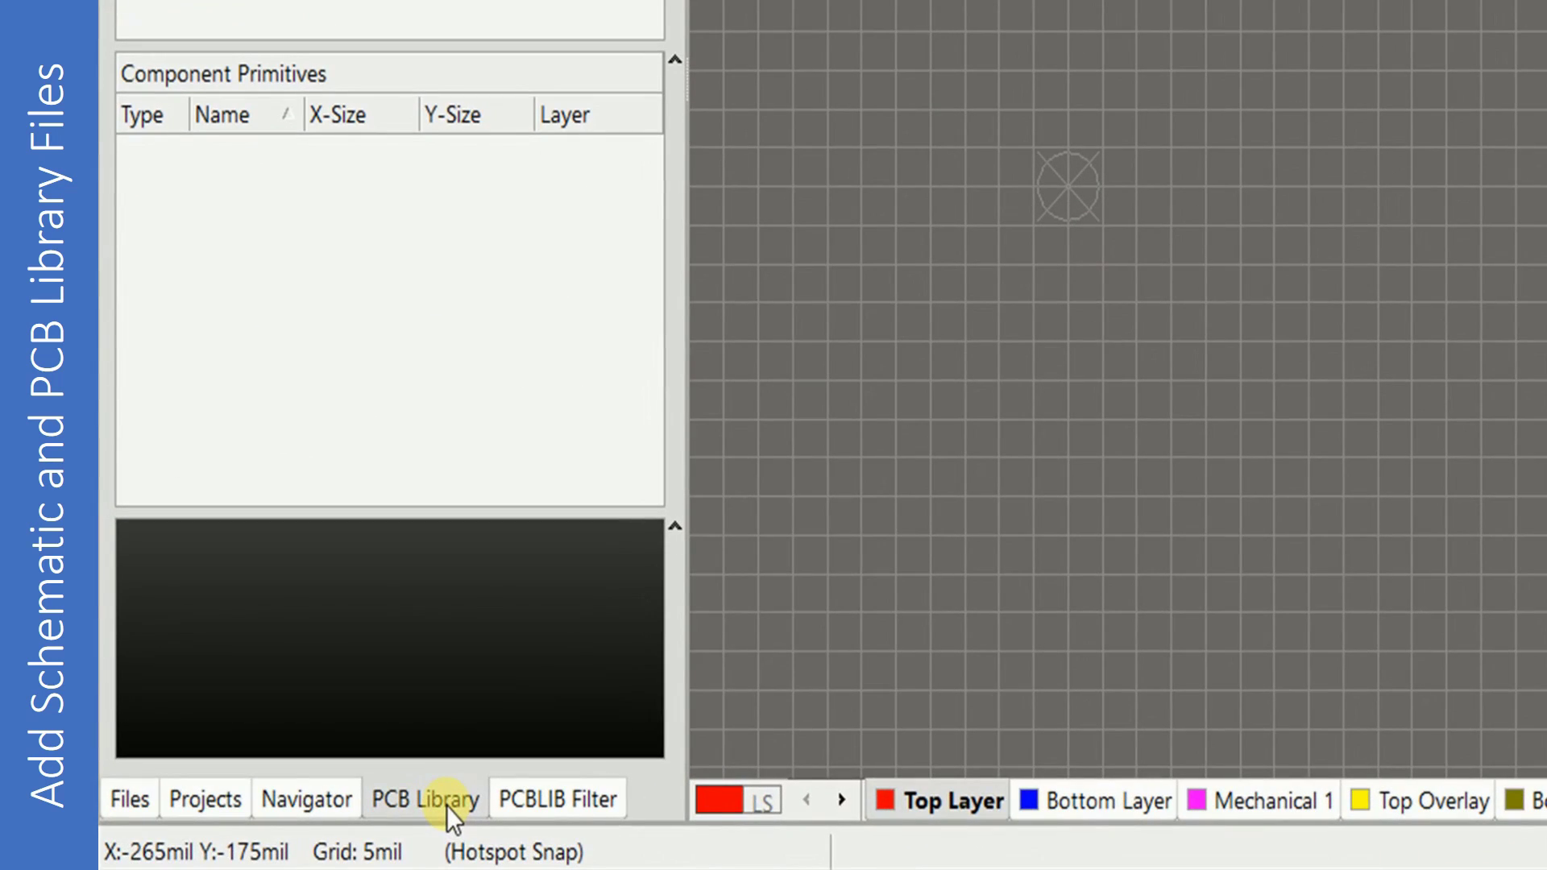
left_click(192, 803)
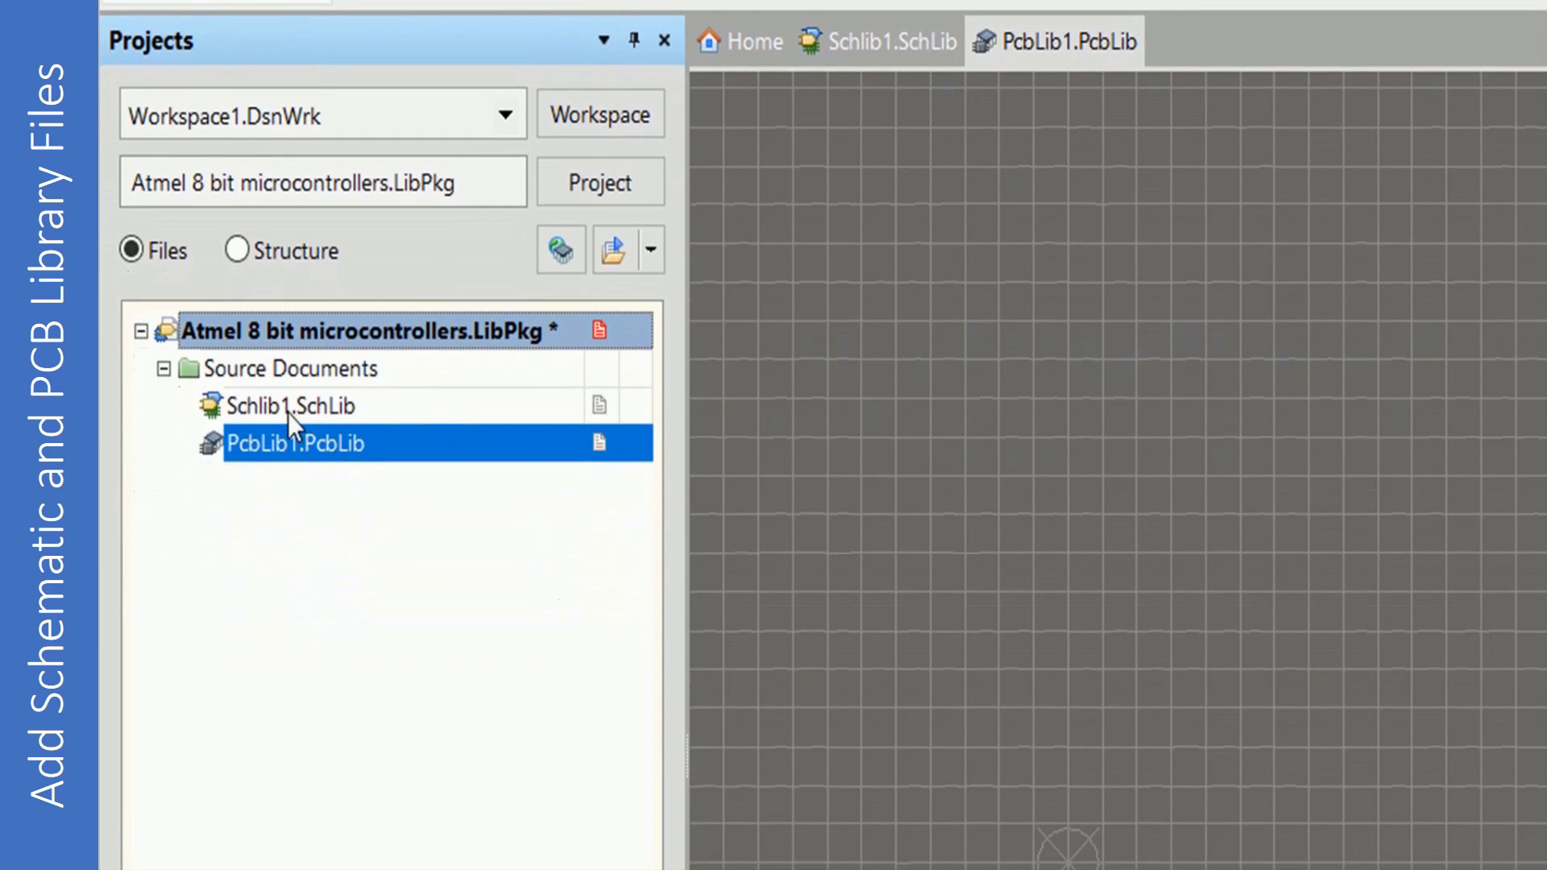
Save Schlib1.SchLib as Atmega328p.SchLib in the Custom Libraries folder.
right_click(288, 606)
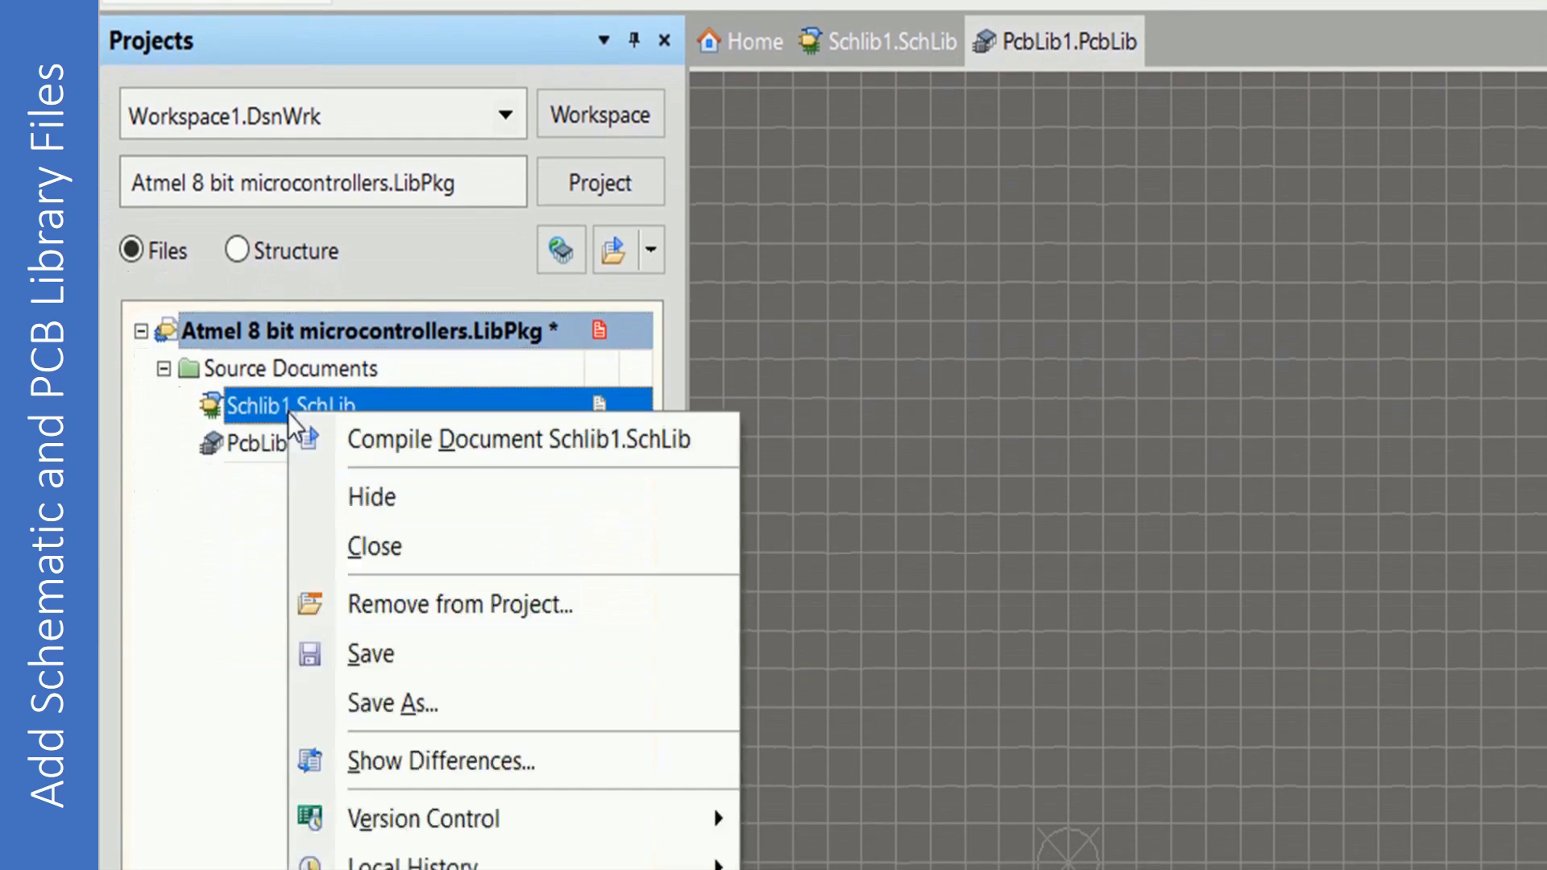
left_click(372, 655)
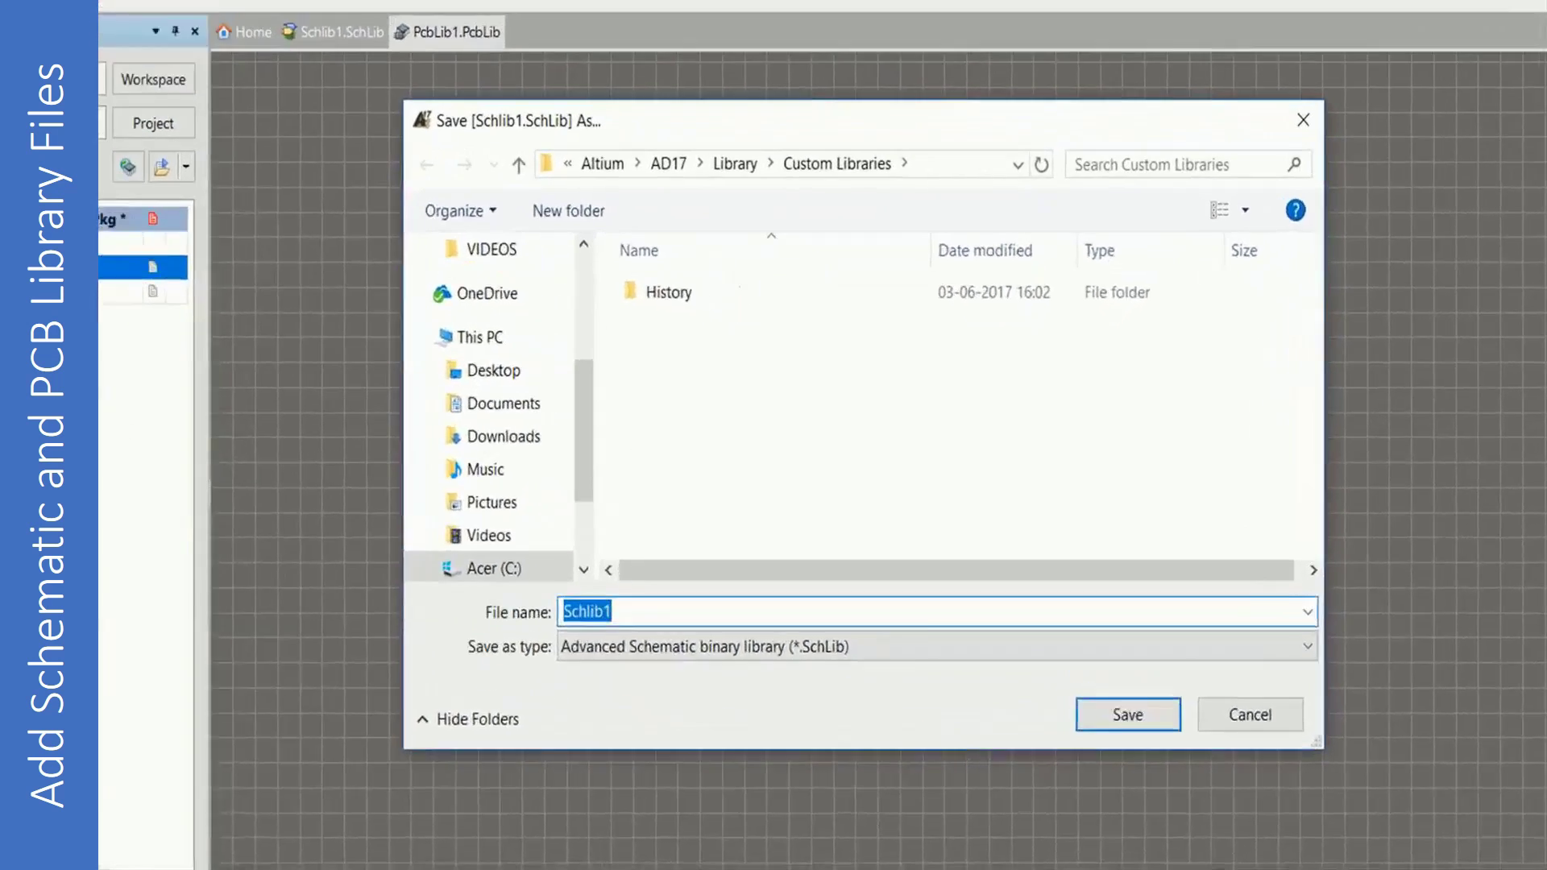
type("Atmega")
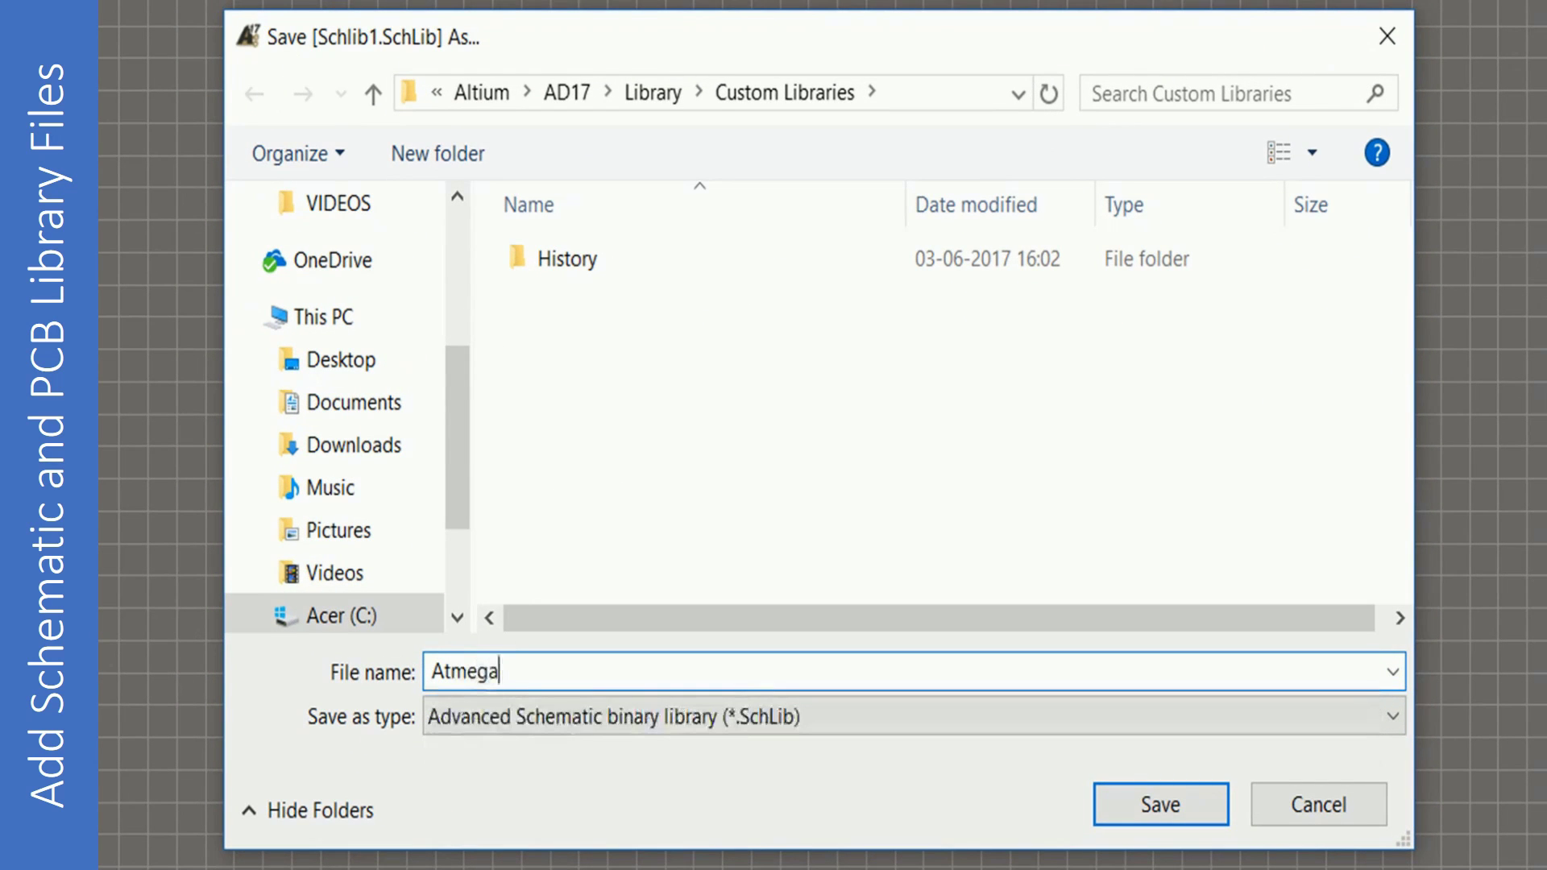
type("328p")
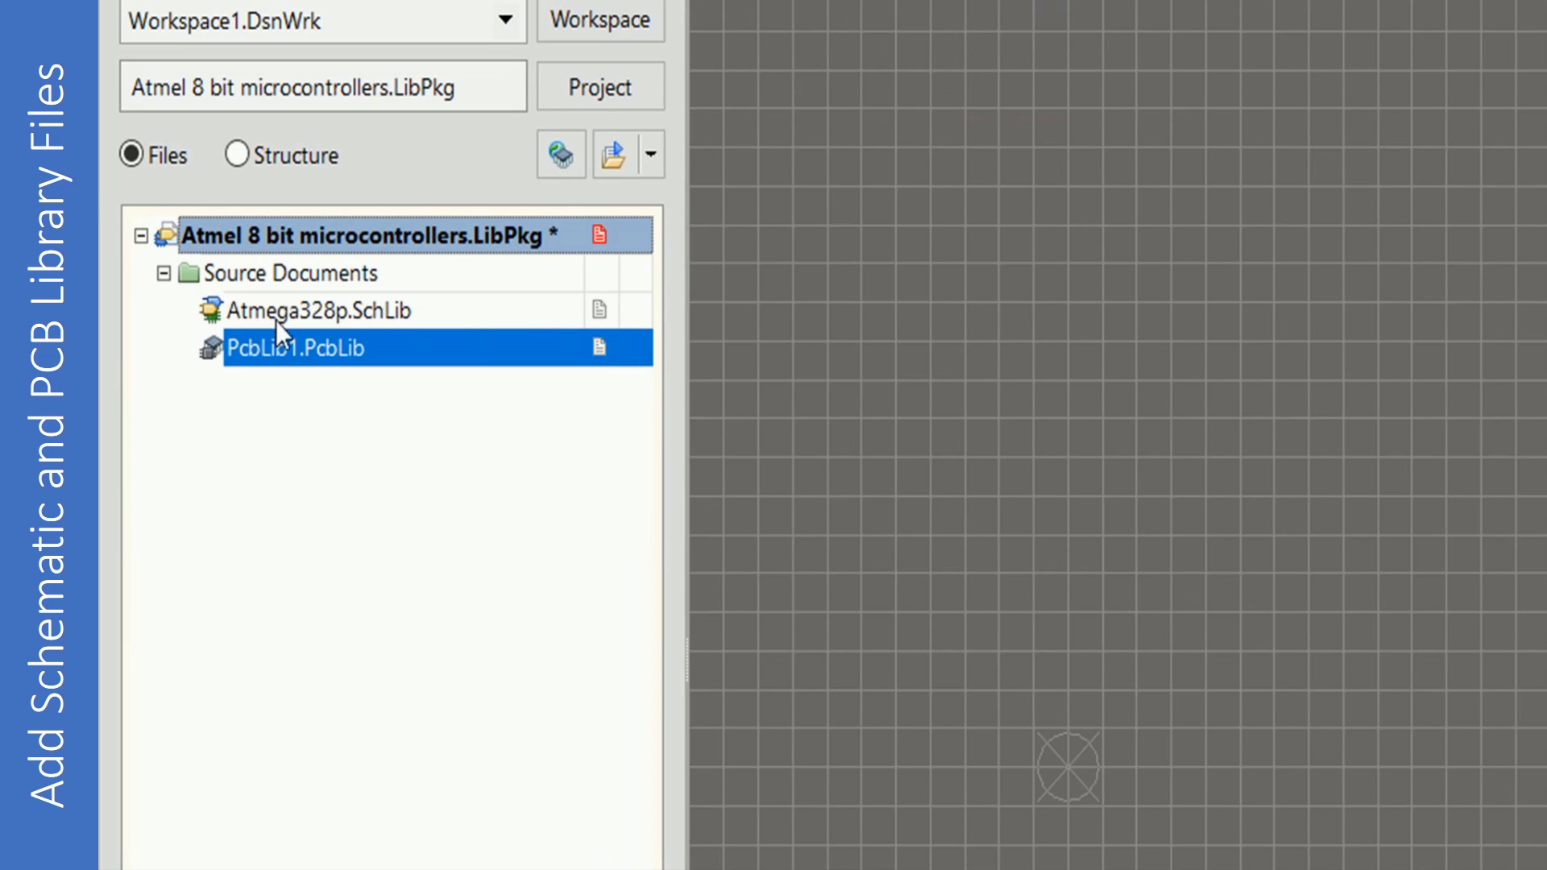
right_click(292, 340)
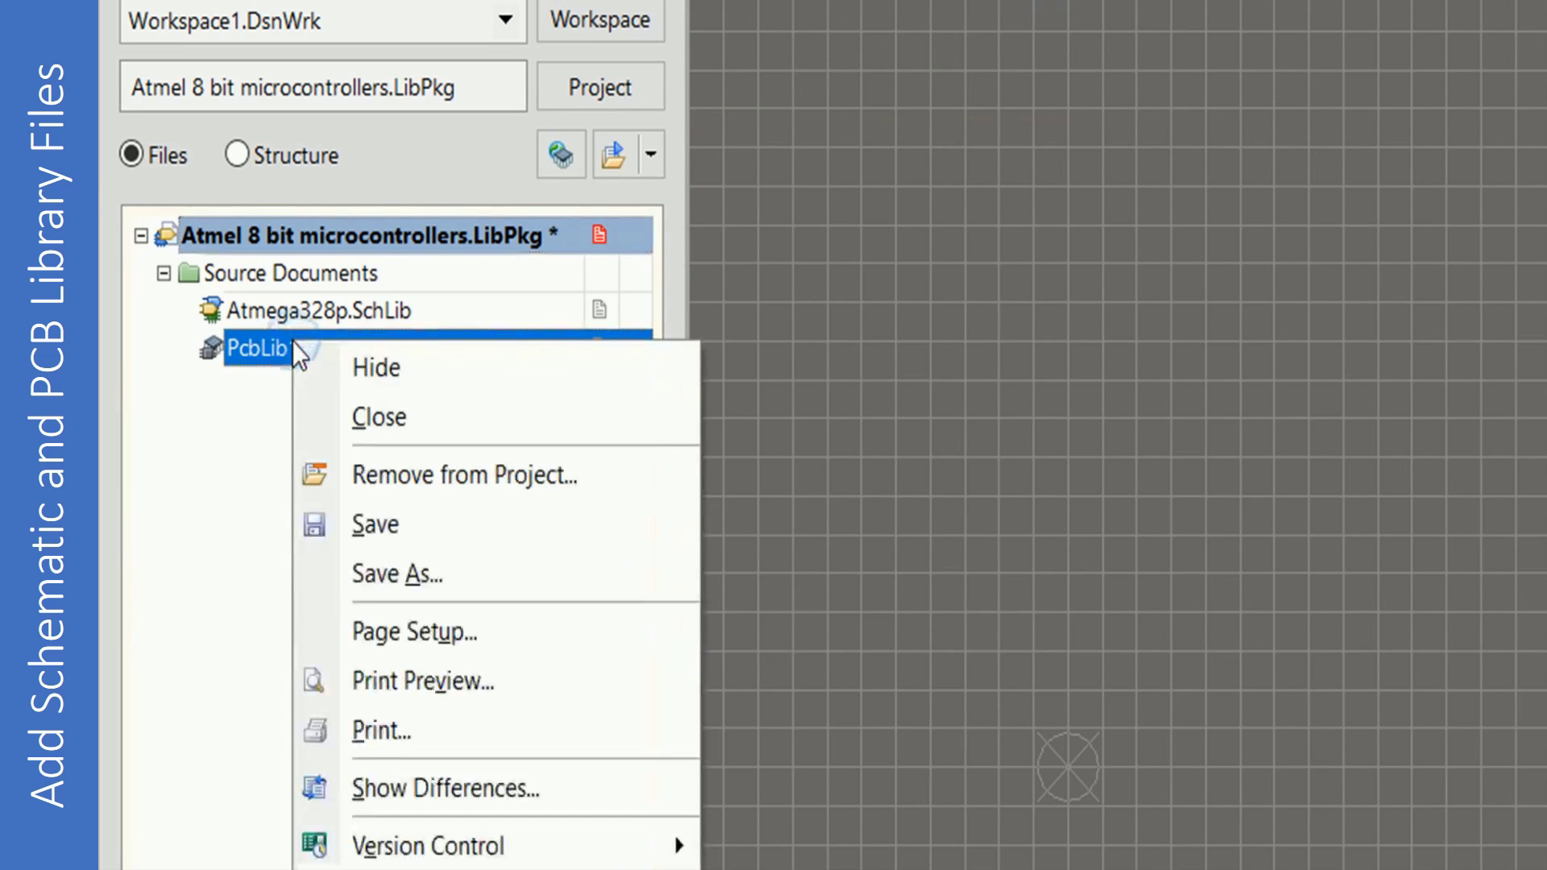
Save PcbLib1.PcbLib as Atmega328p.PcbLib in the Custom Libraries folder.
left_click(375, 524)
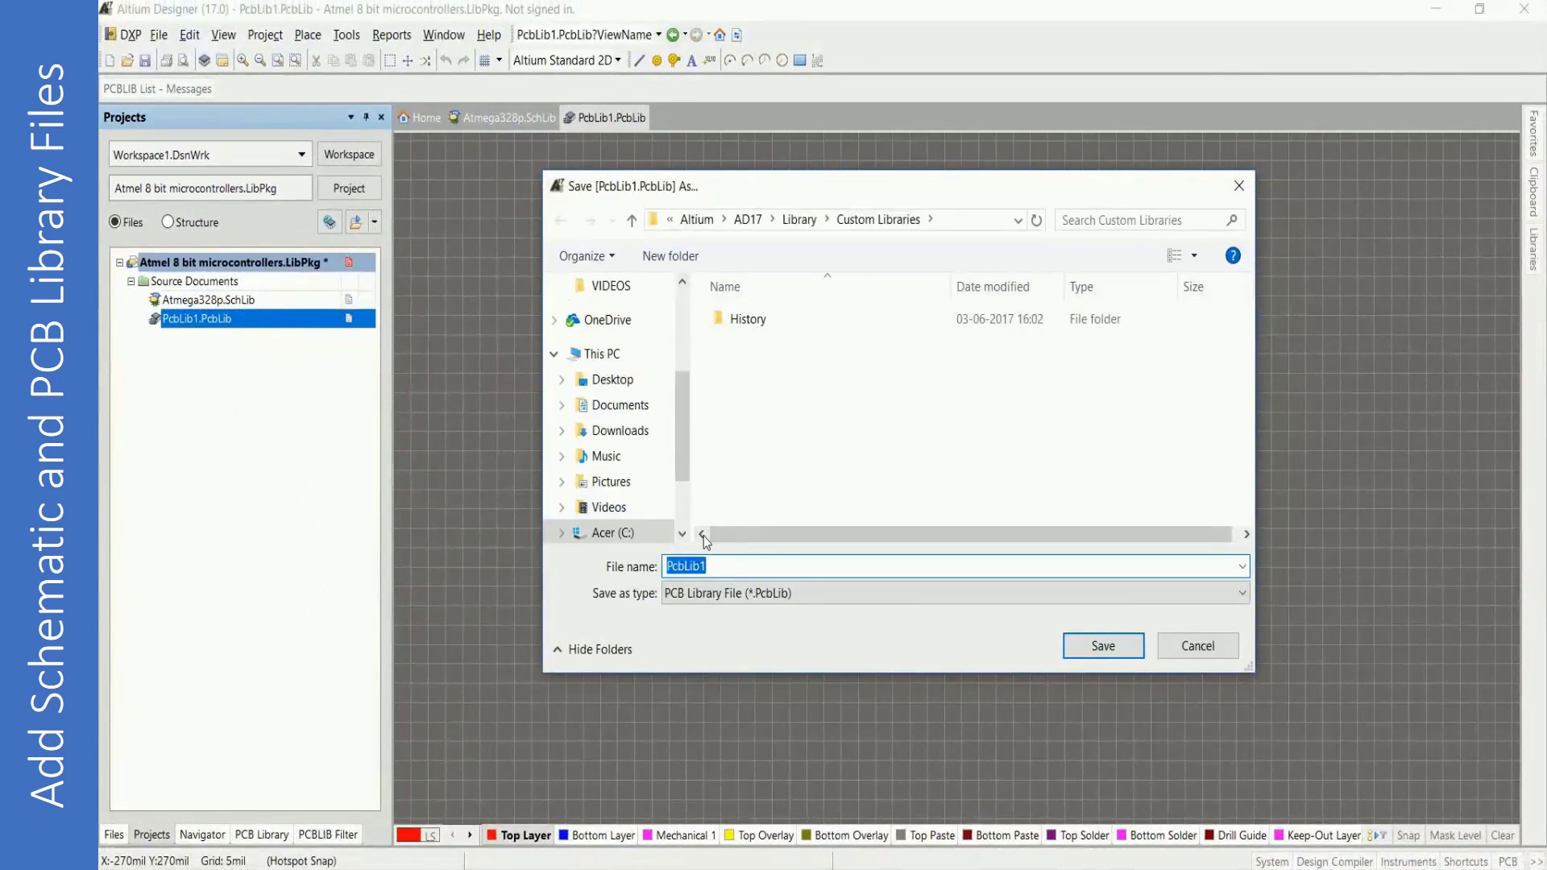
type("Atmega")
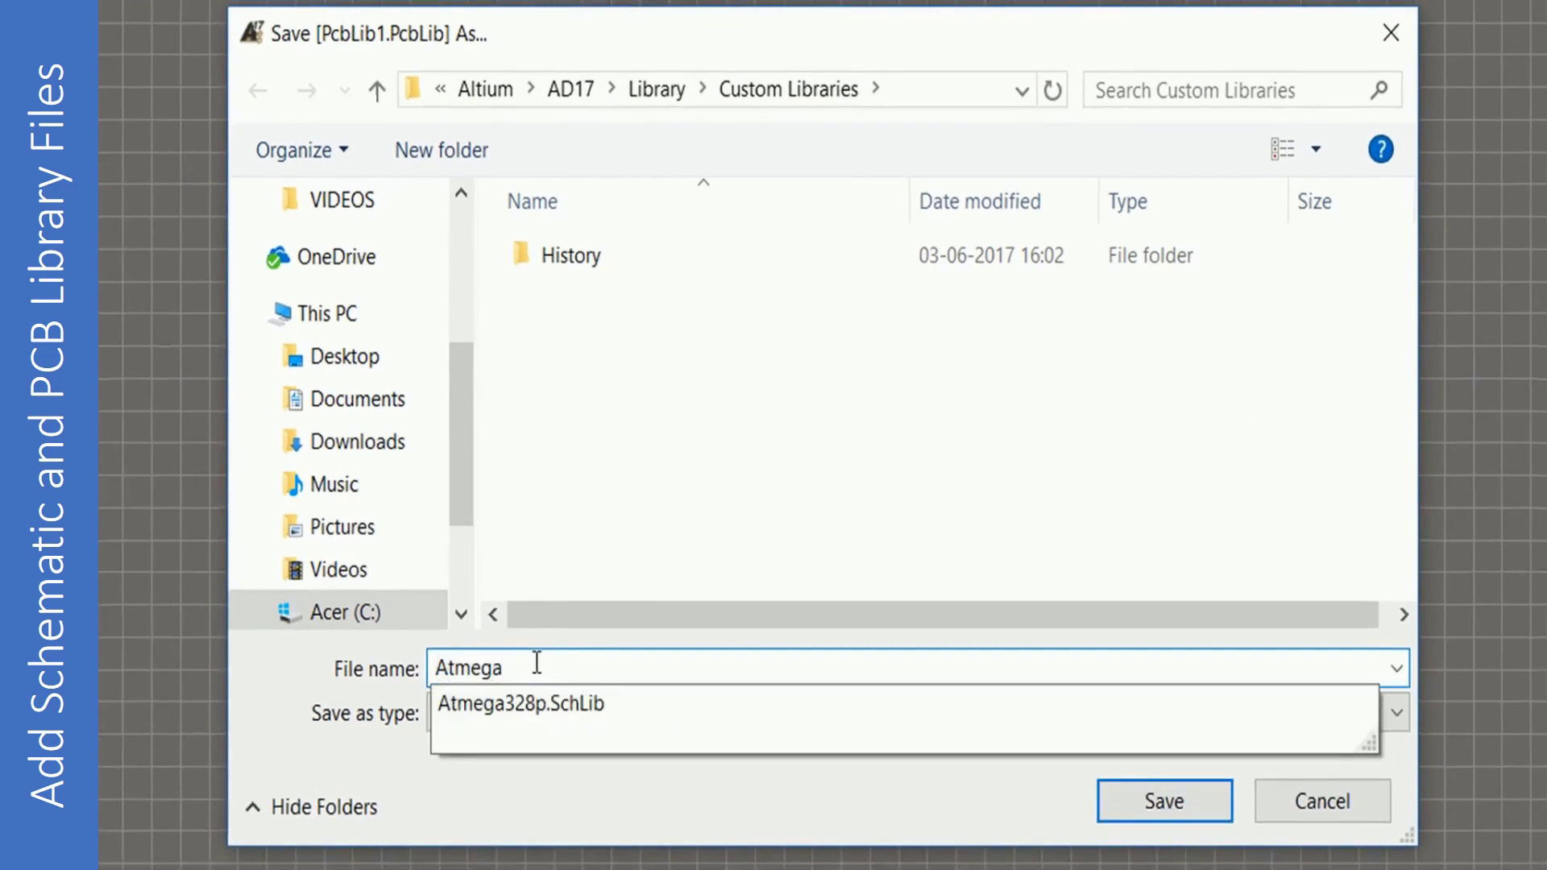
key("Down")
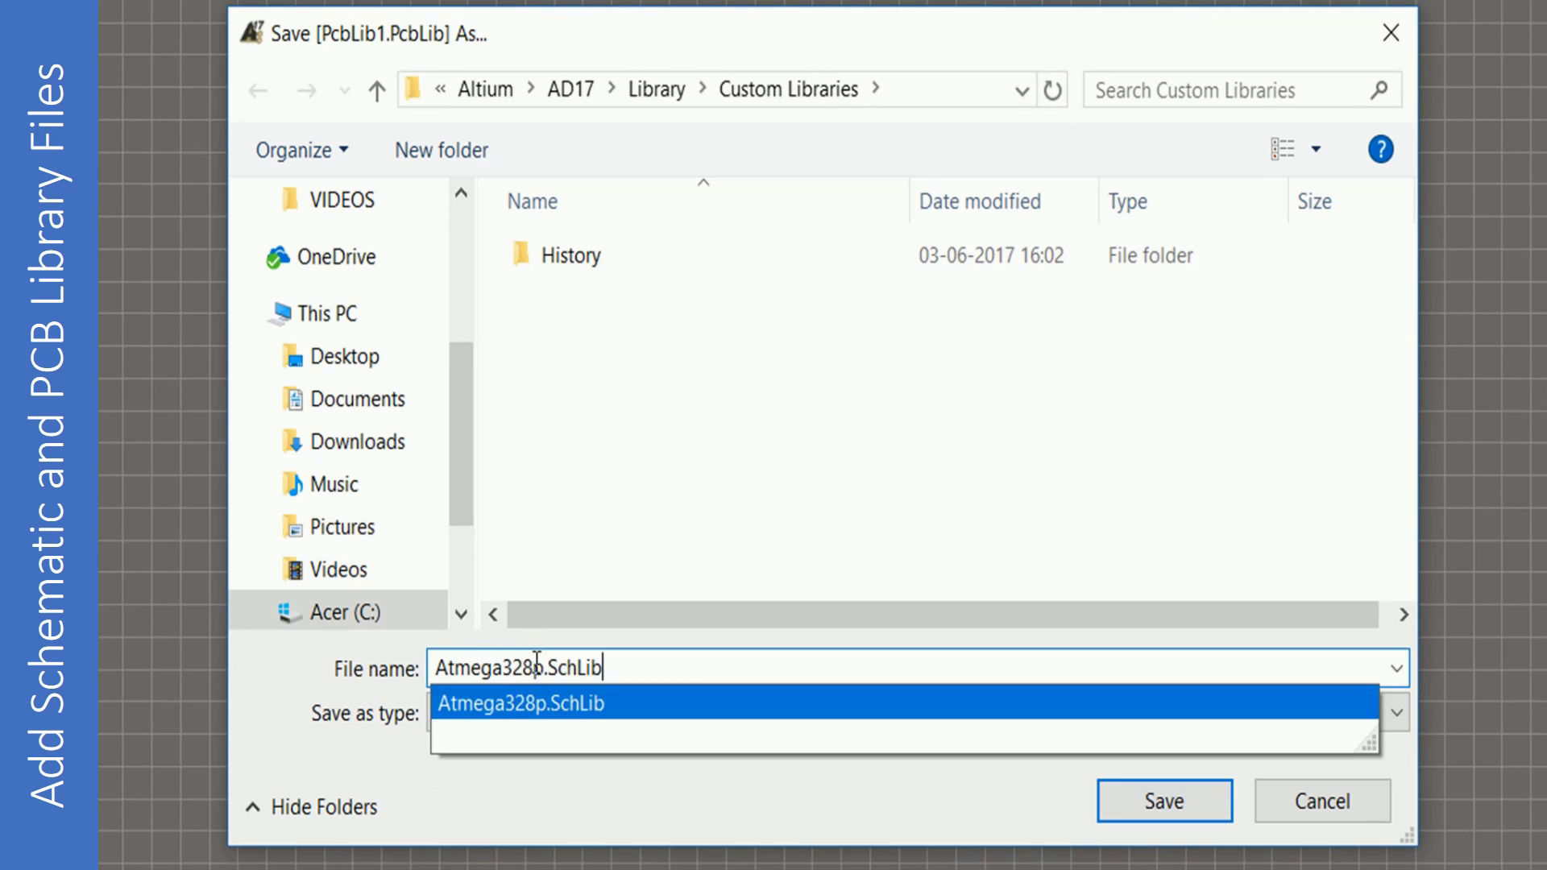
key("BackSpace")
key("BackSpace")
key("BackSpace")
key("BackSpace")
key("BackSpace")
key("BackSpace")
key("BackSpace")
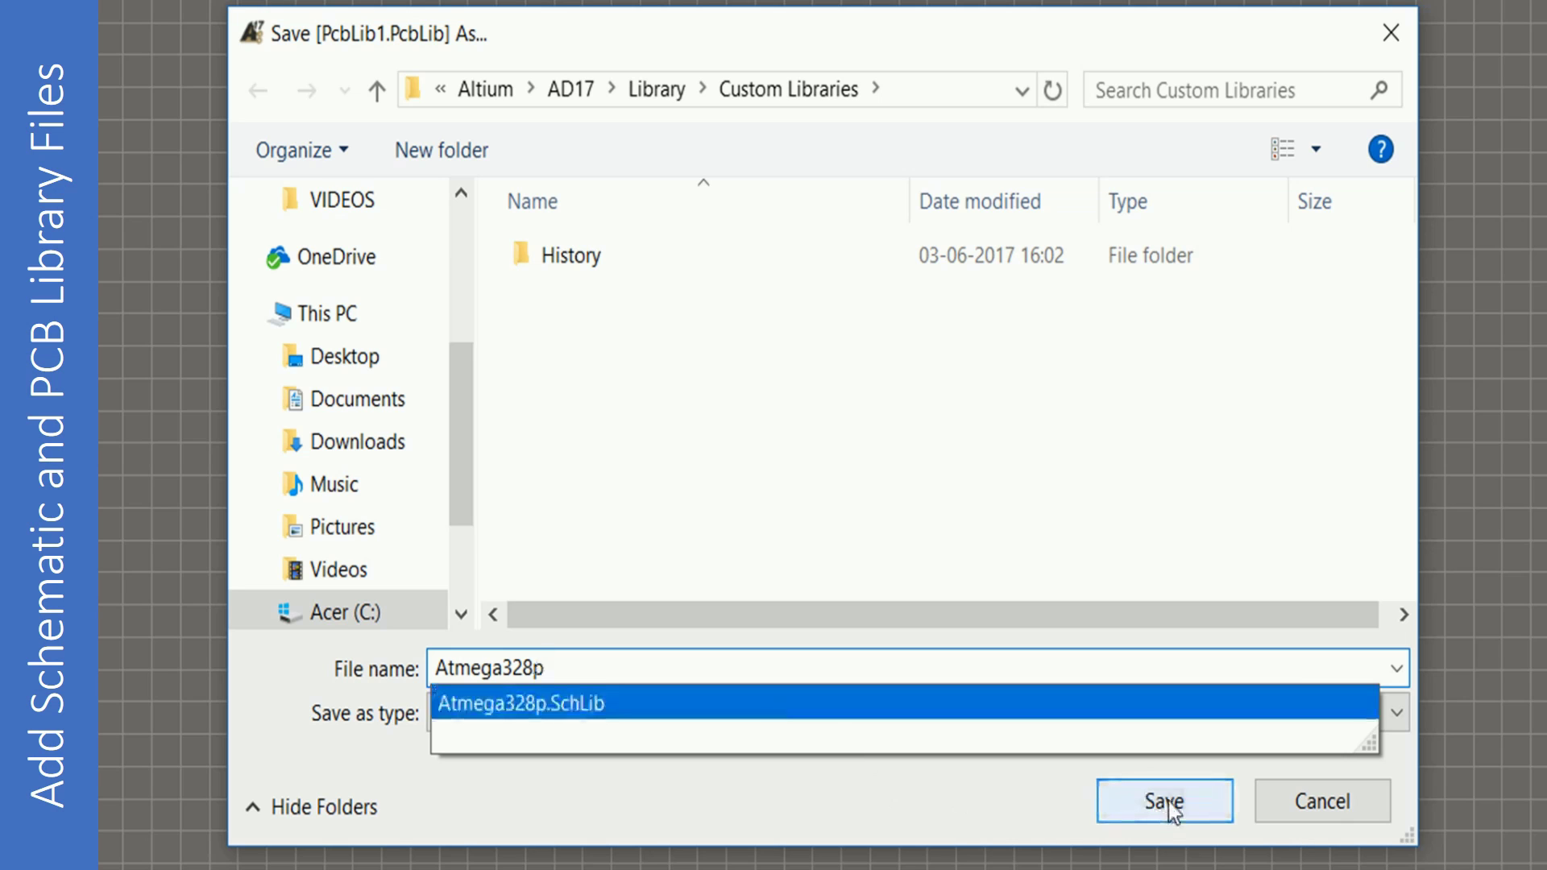
left_click(1168, 799)
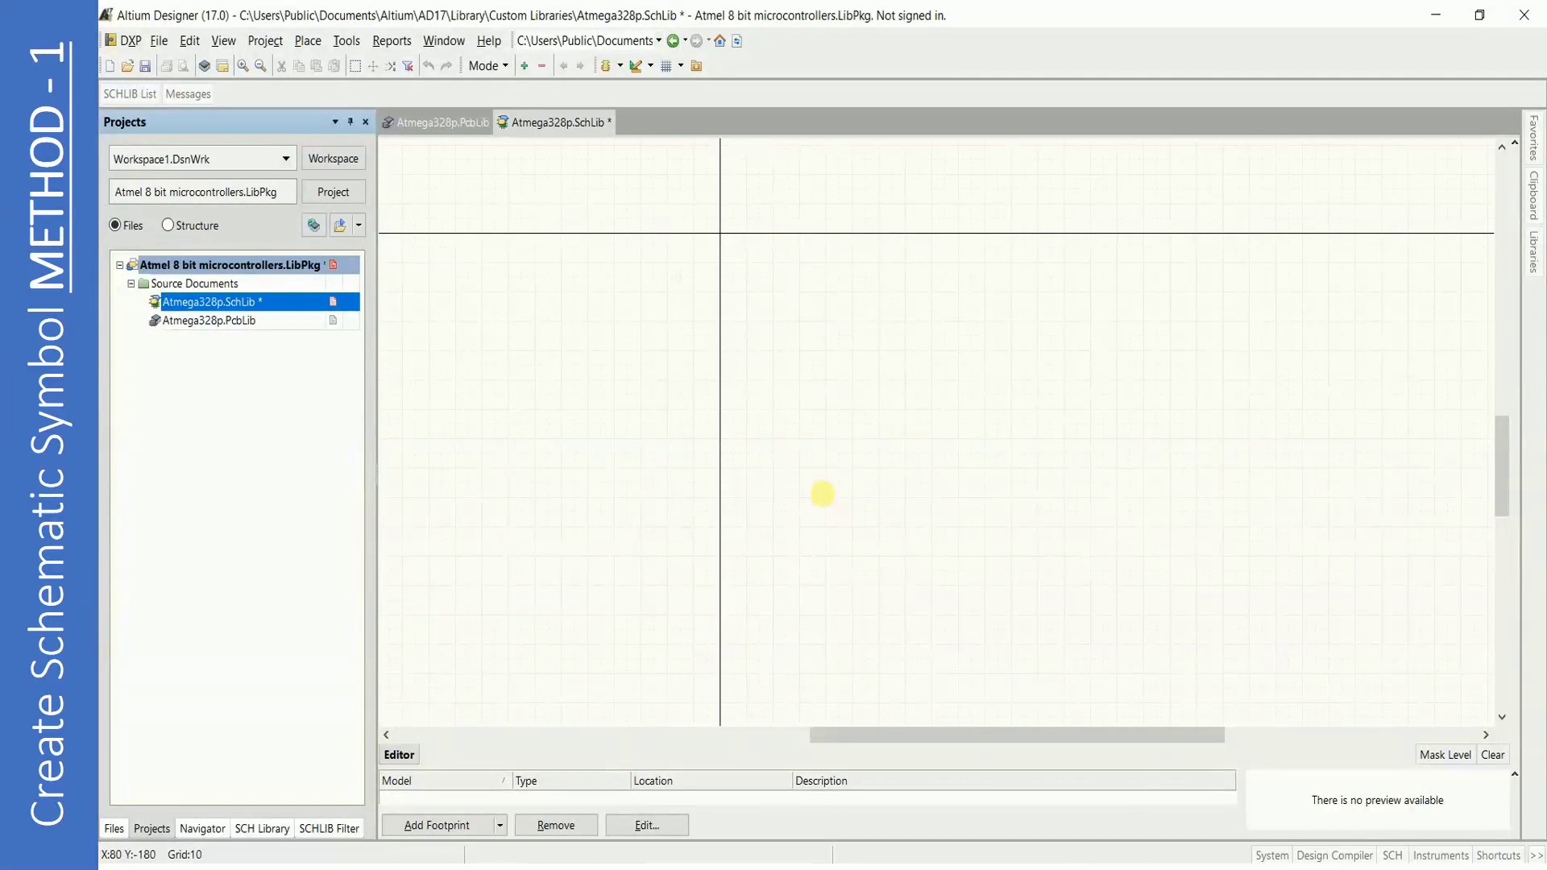
Return to the Atmega328p.SchLib sheet and bring up the Drawing Tools dropdown.
scroll(799, 444, "down", 1)
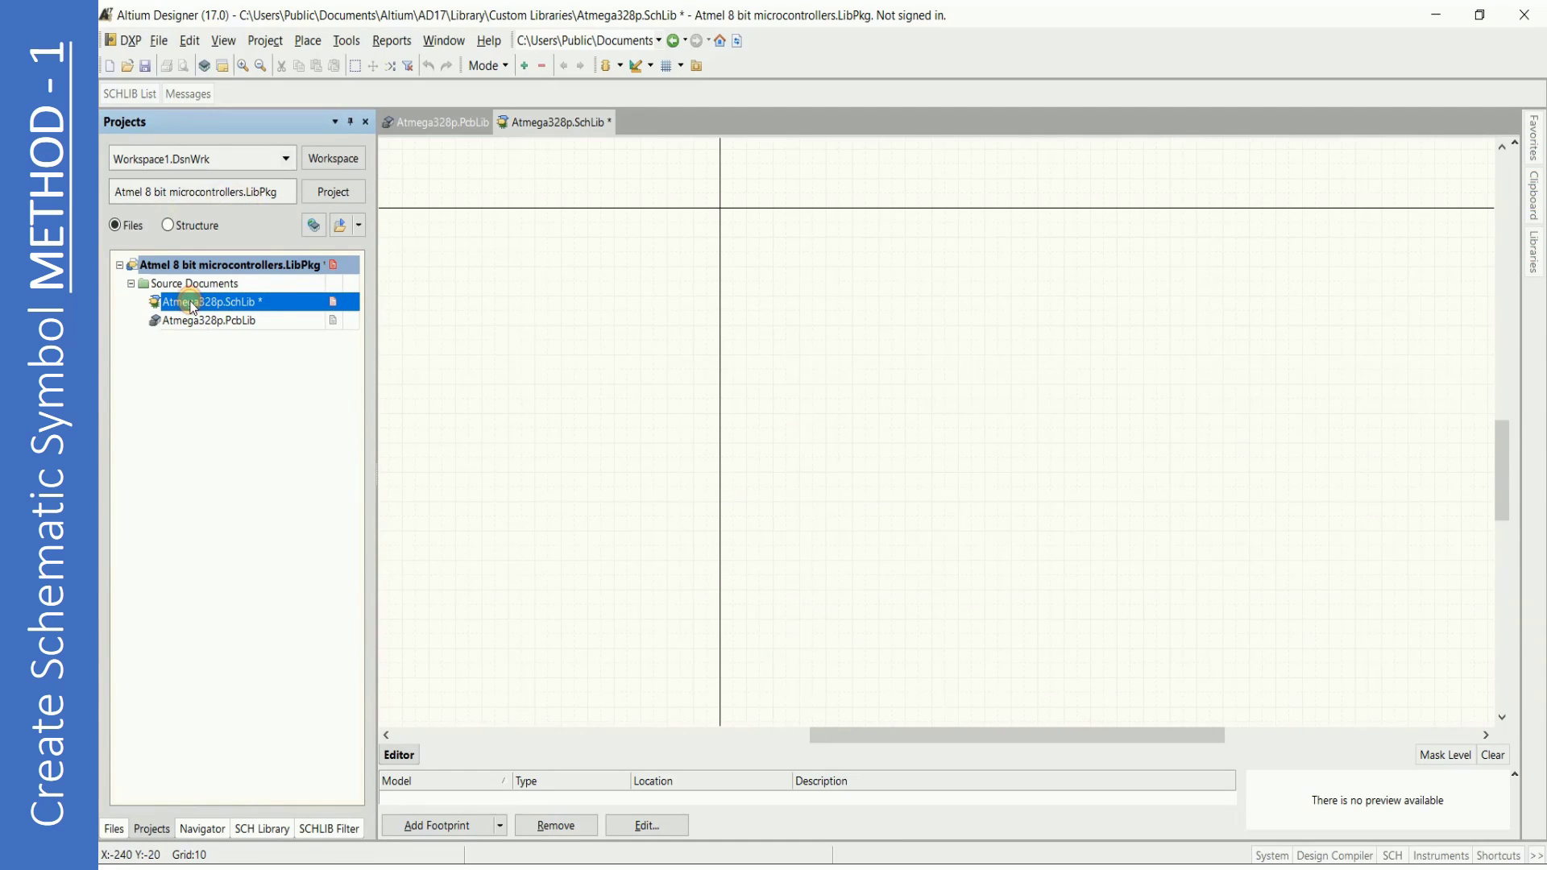
left_click(418, 119)
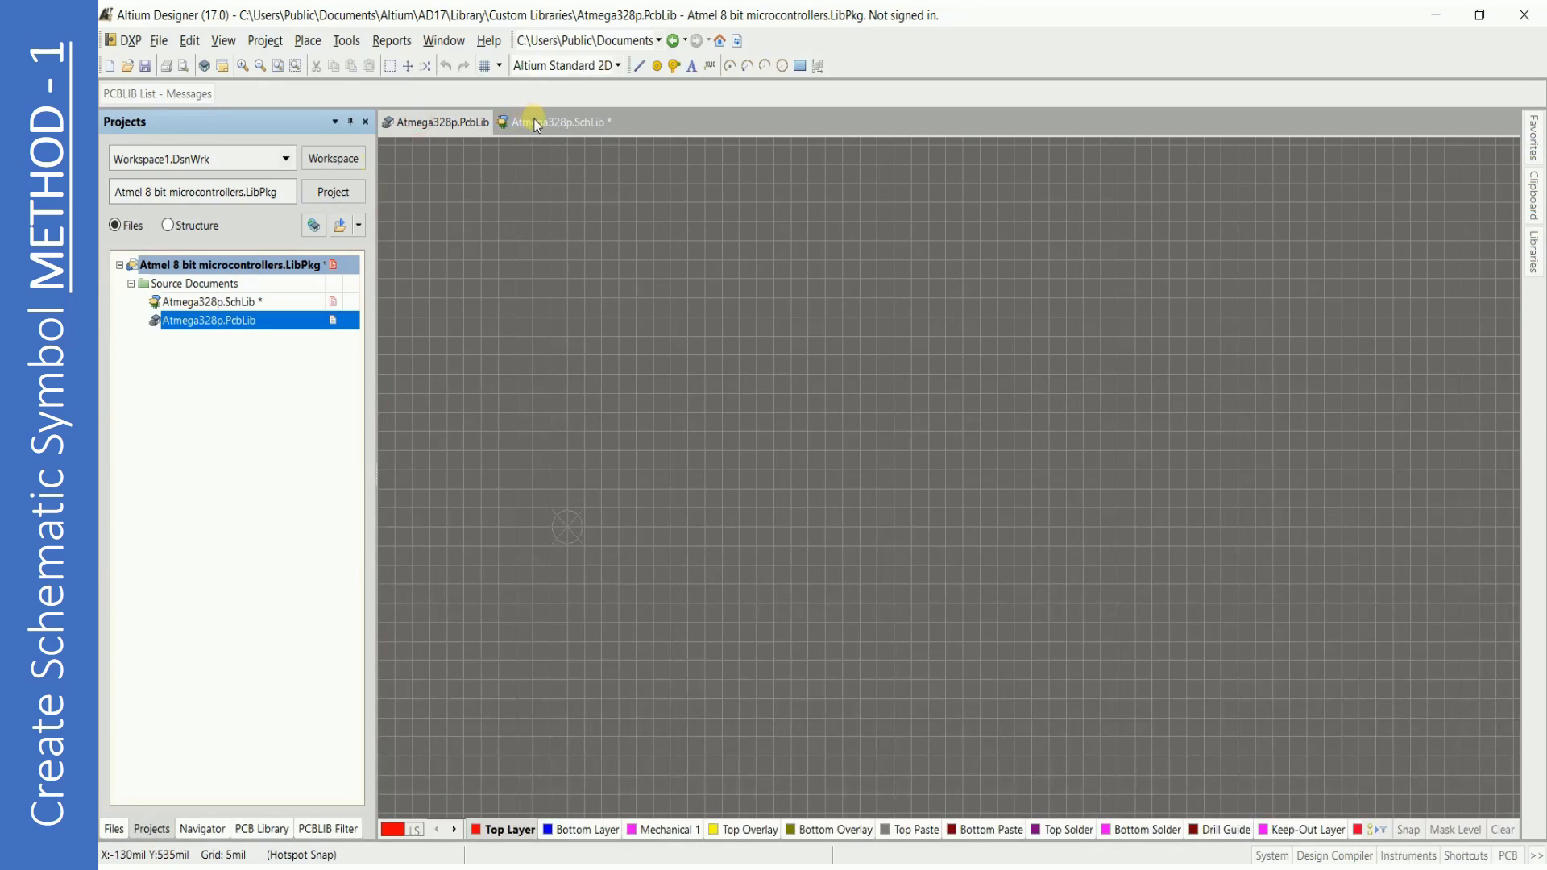
left_click(535, 123)
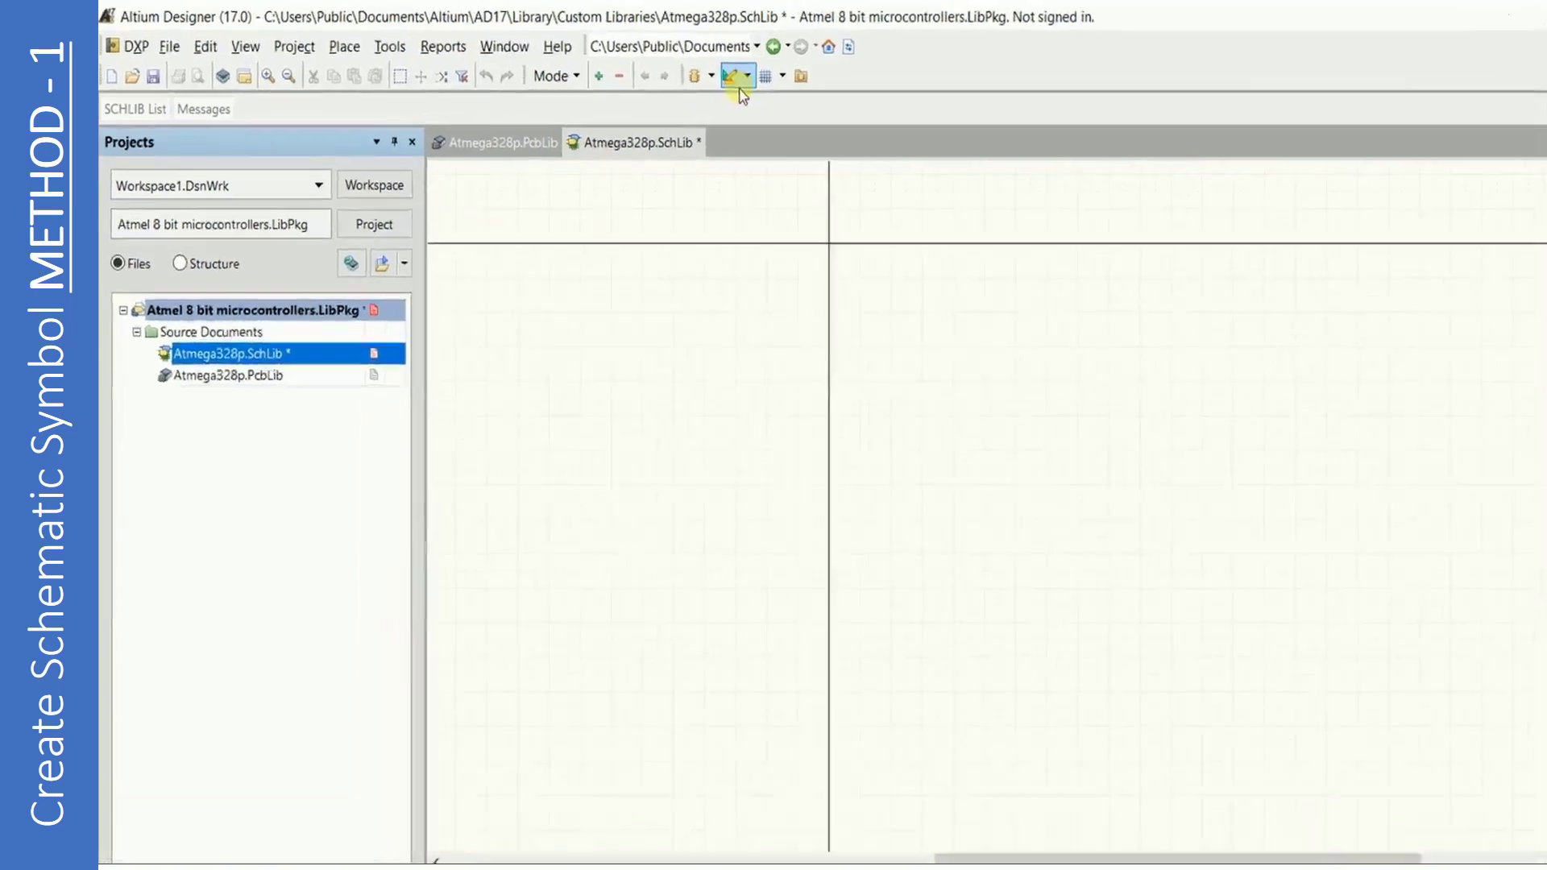
left_click(740, 84)
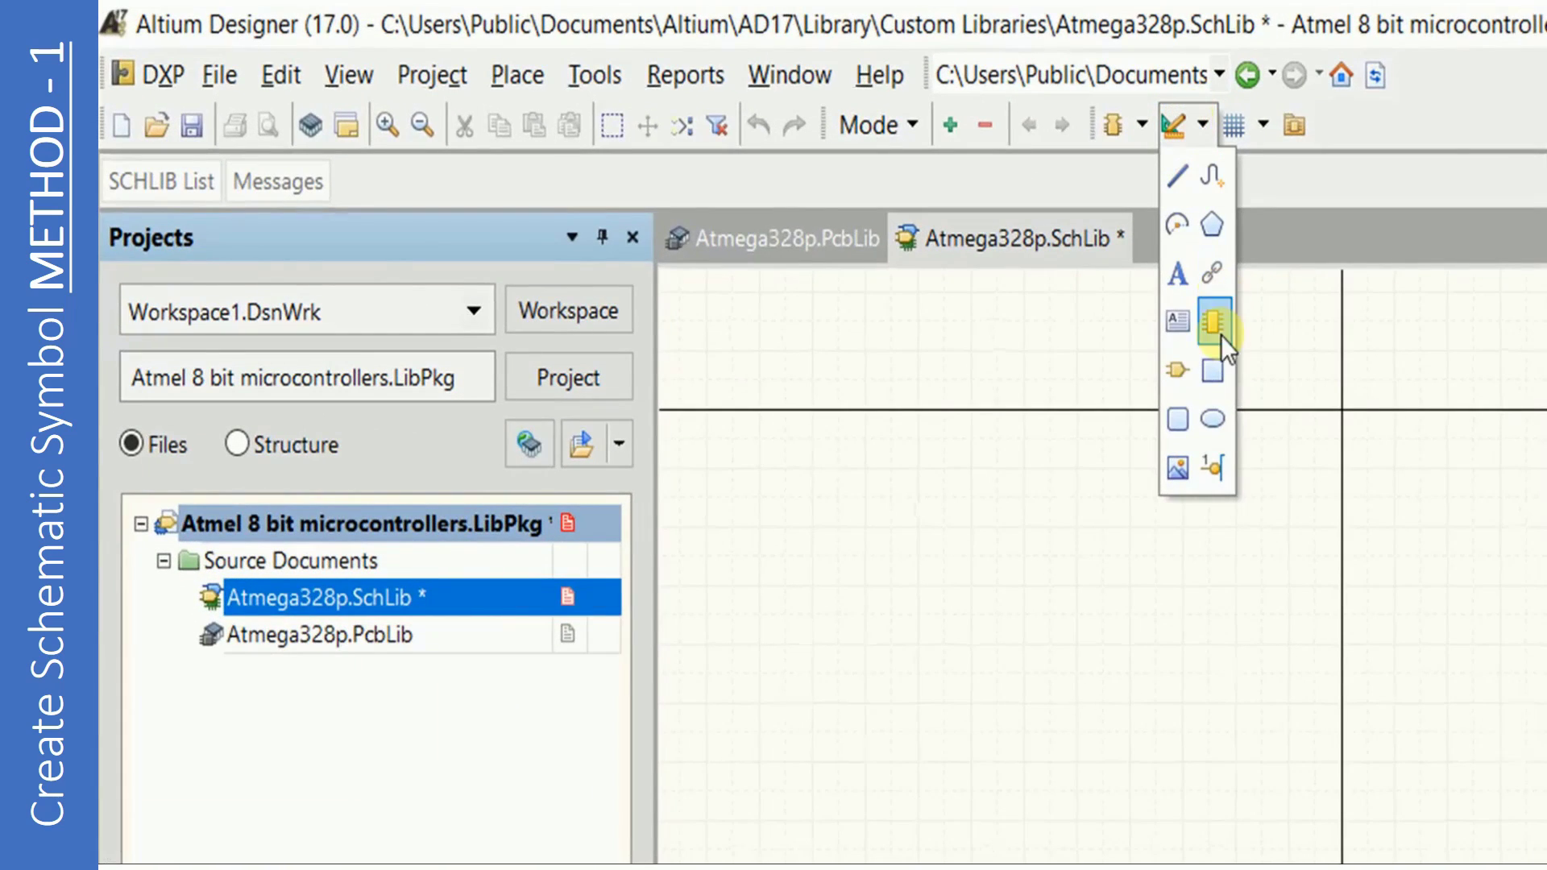
Draw a rectangle for the symbol body starting at the sheet origin.
left_click(1215, 364)
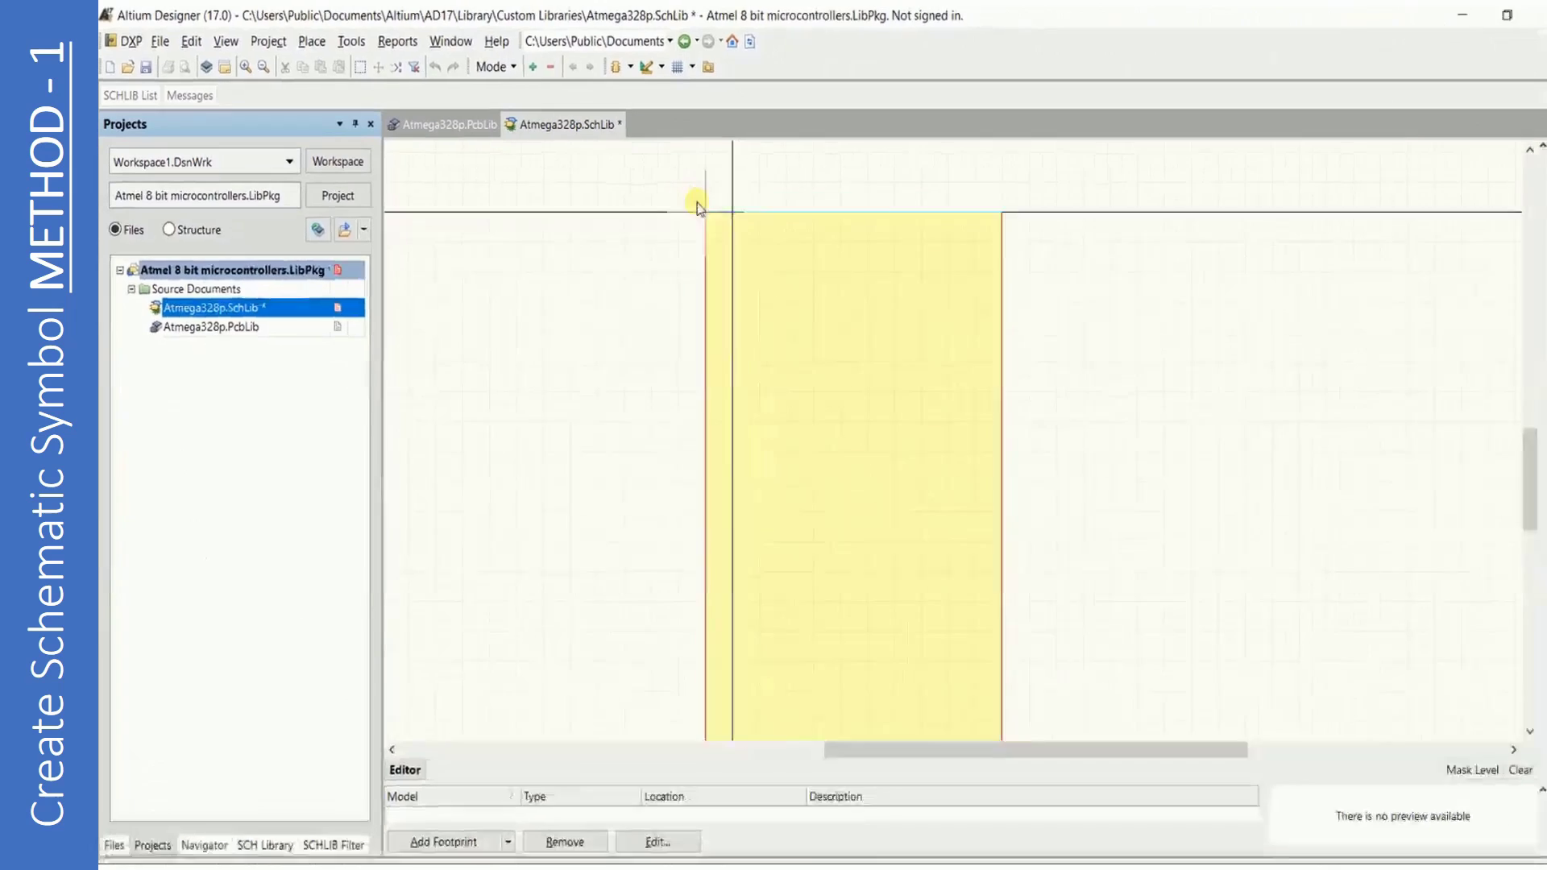
left_click(718, 210)
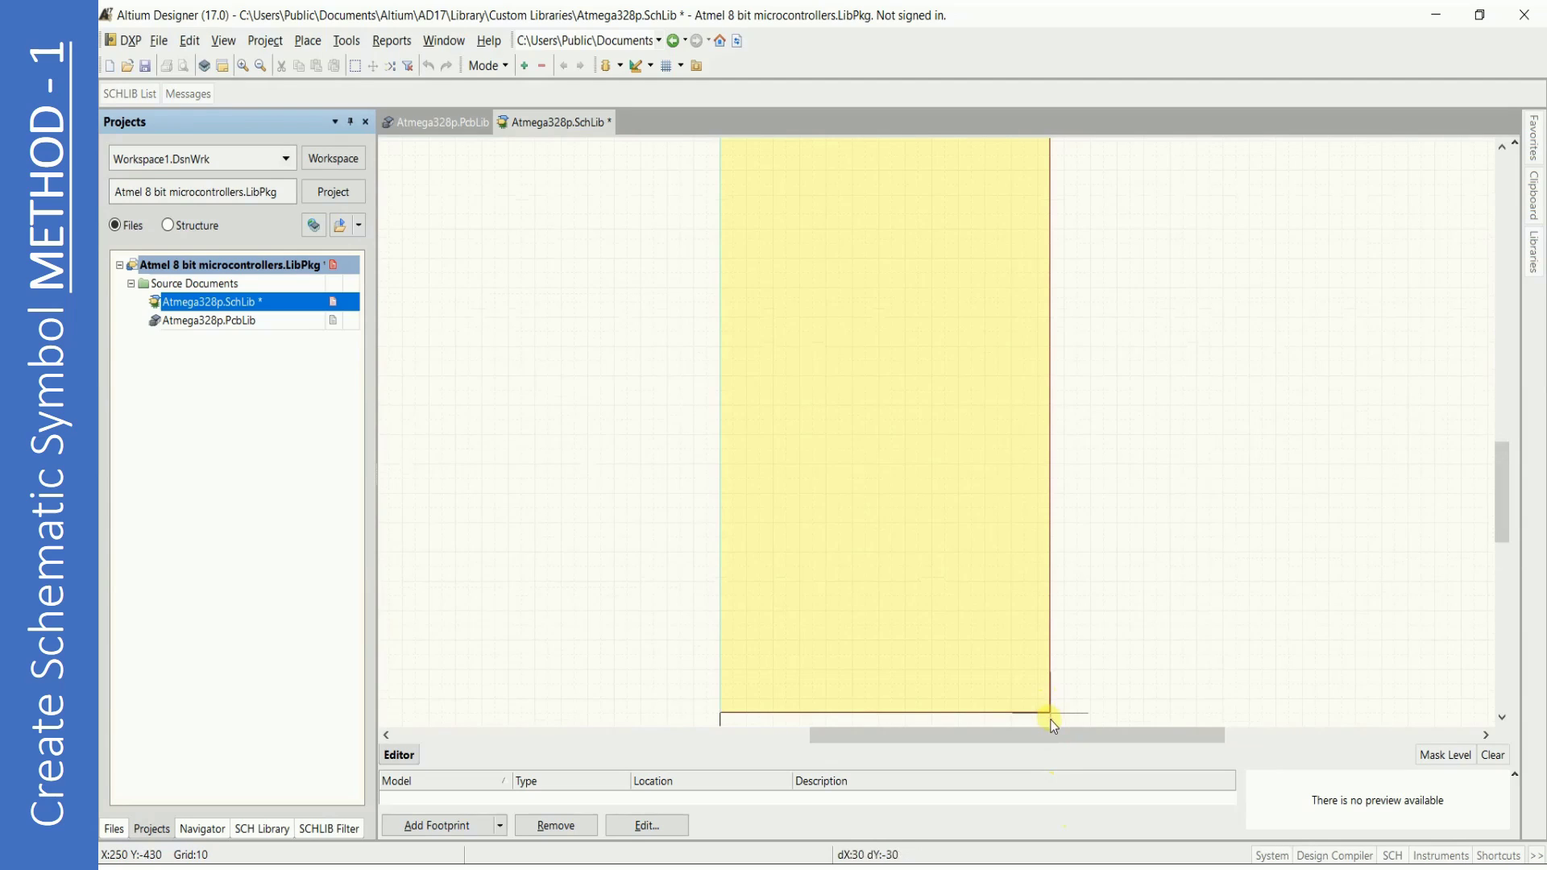
left_click(1050, 714)
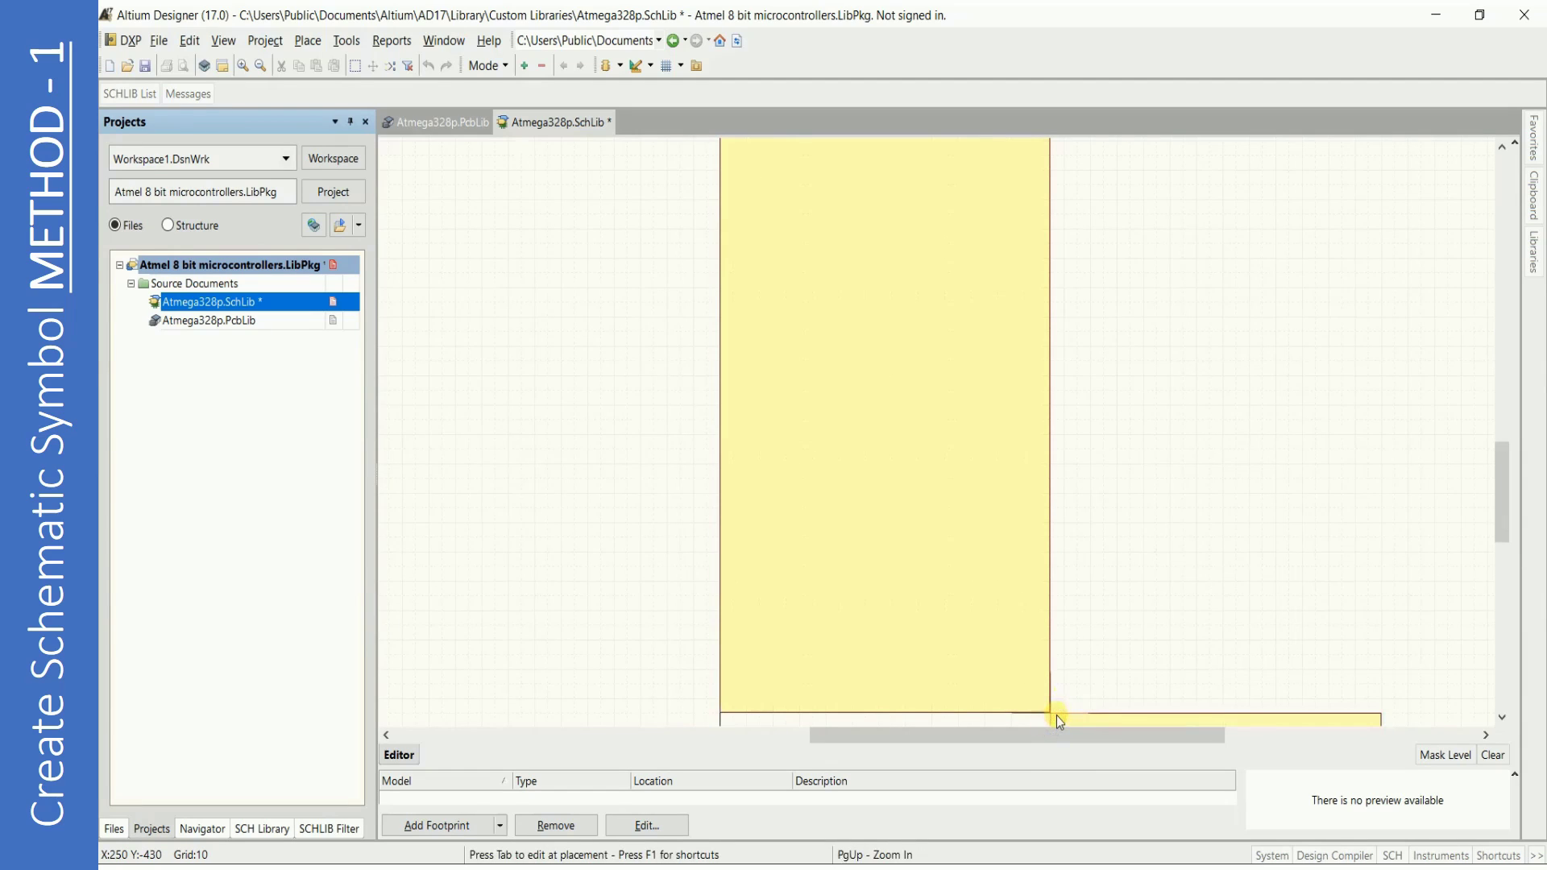
right_click(1019, 632)
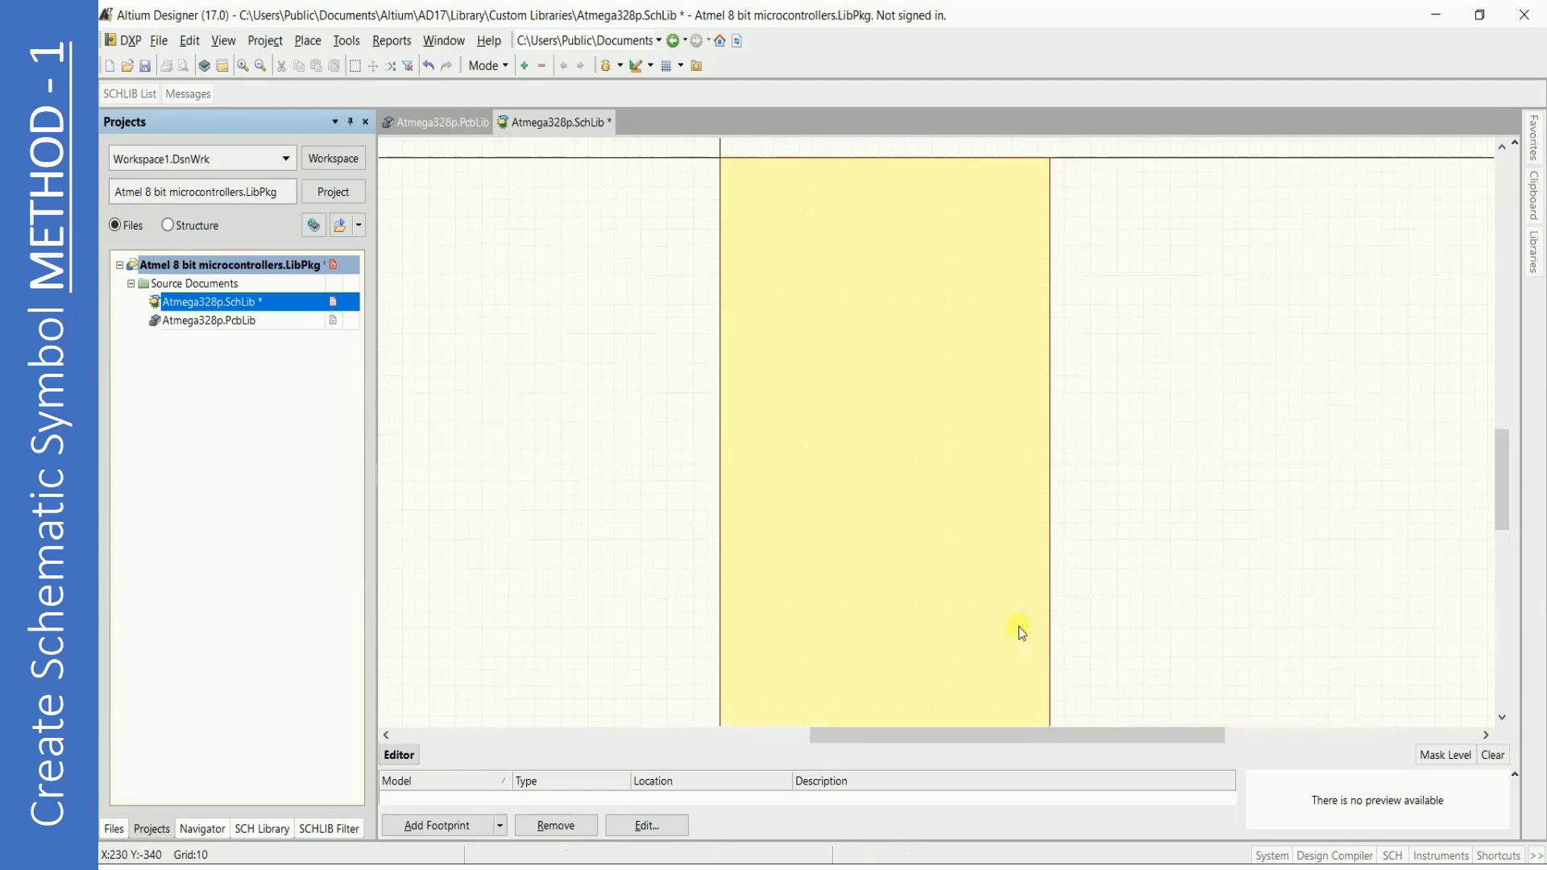
Give the rectangle a transparent fill and a Medium border width.
double_click(877, 352)
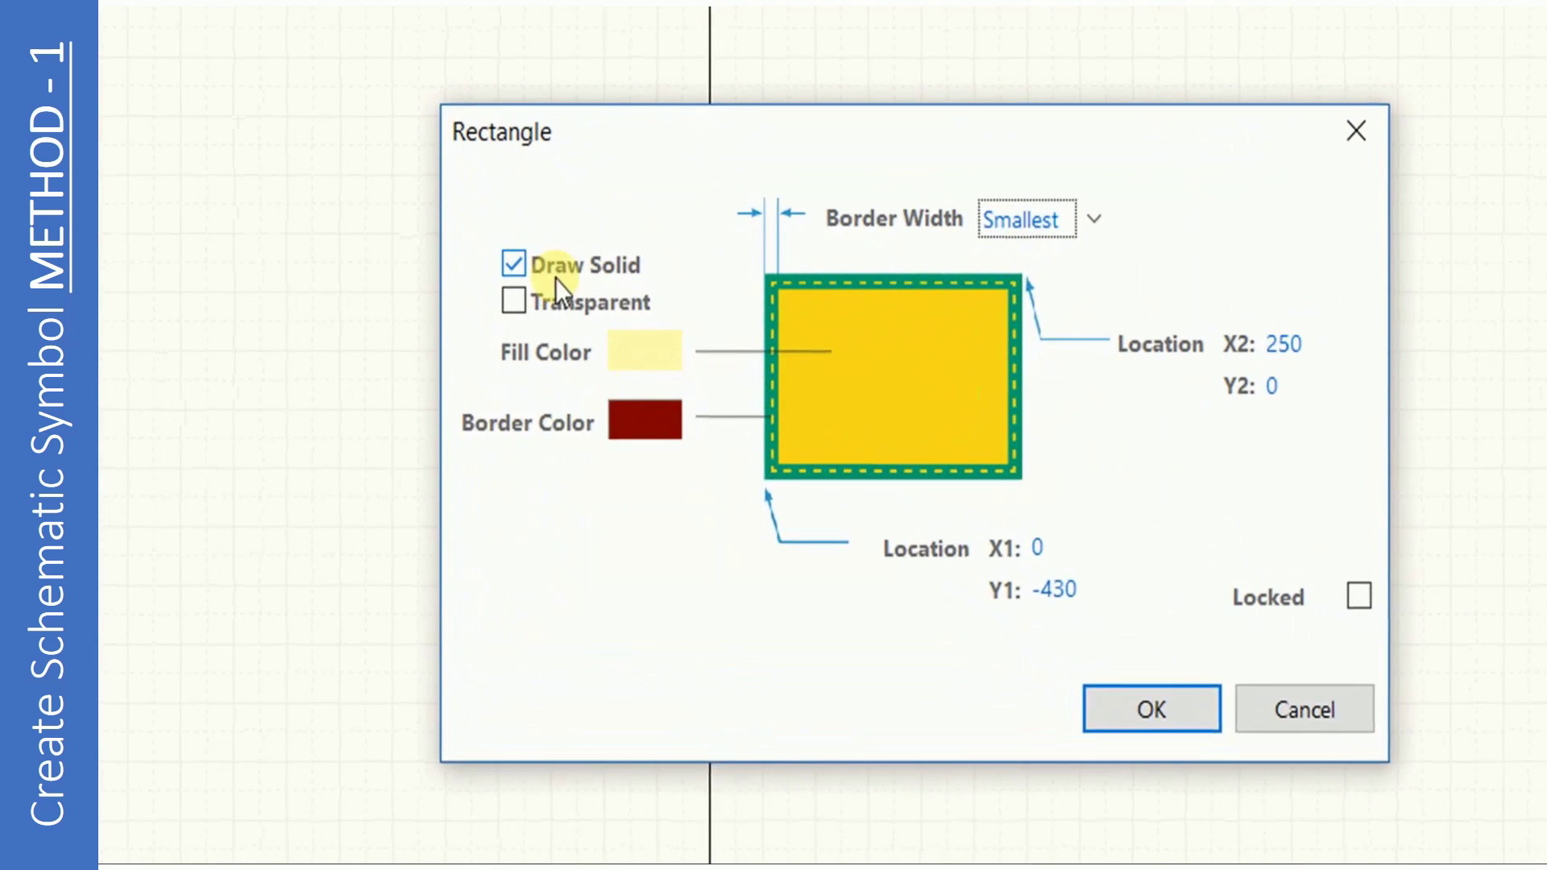
left_click(508, 311)
left_click(984, 225)
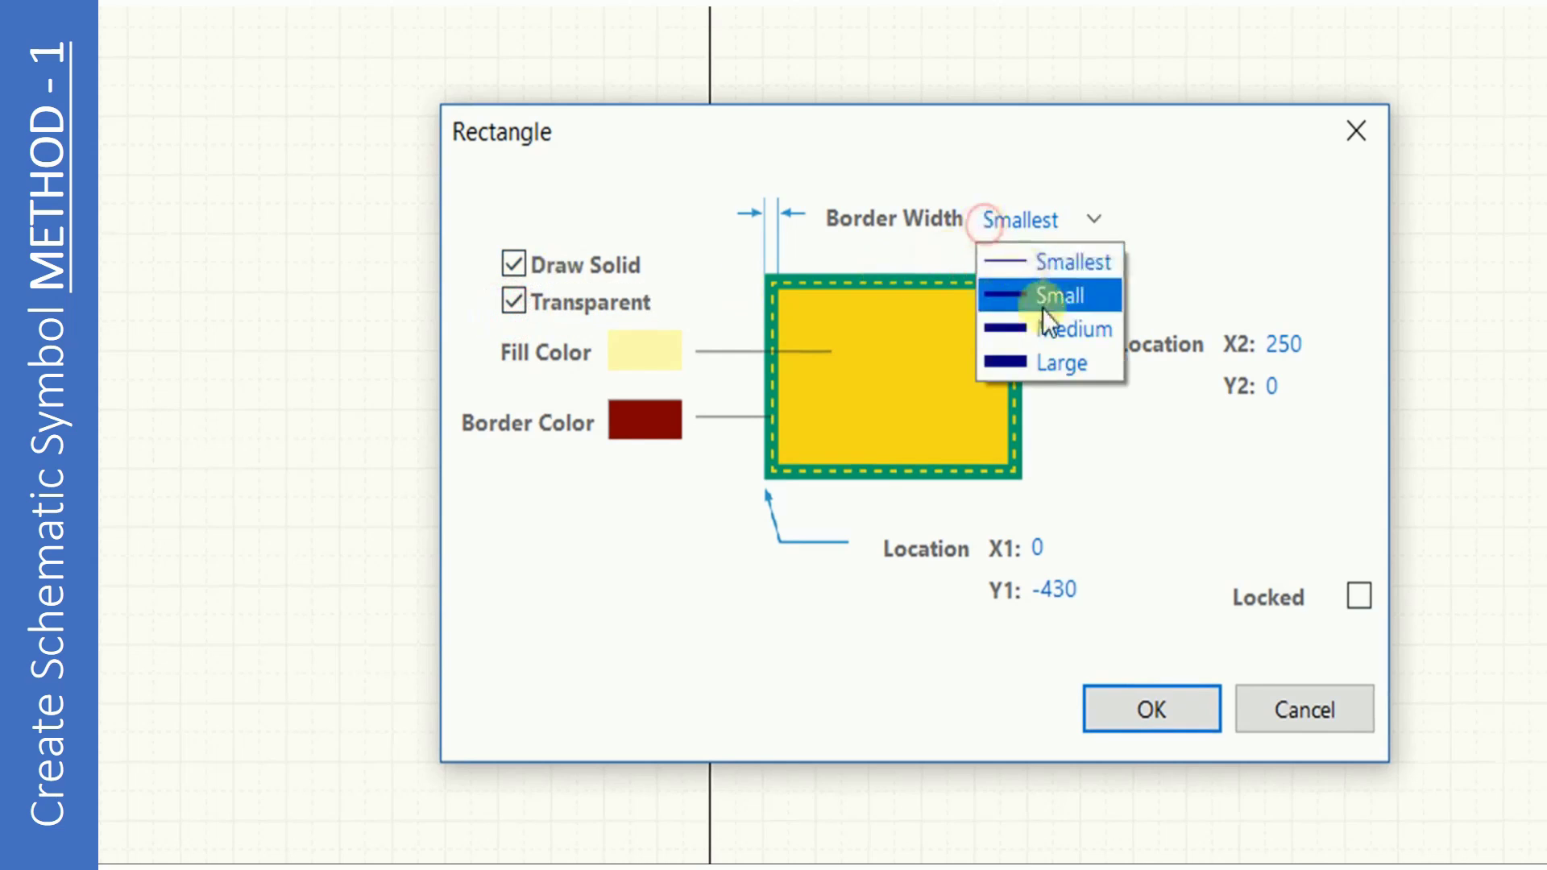
left_click(1041, 324)
left_click(1151, 704)
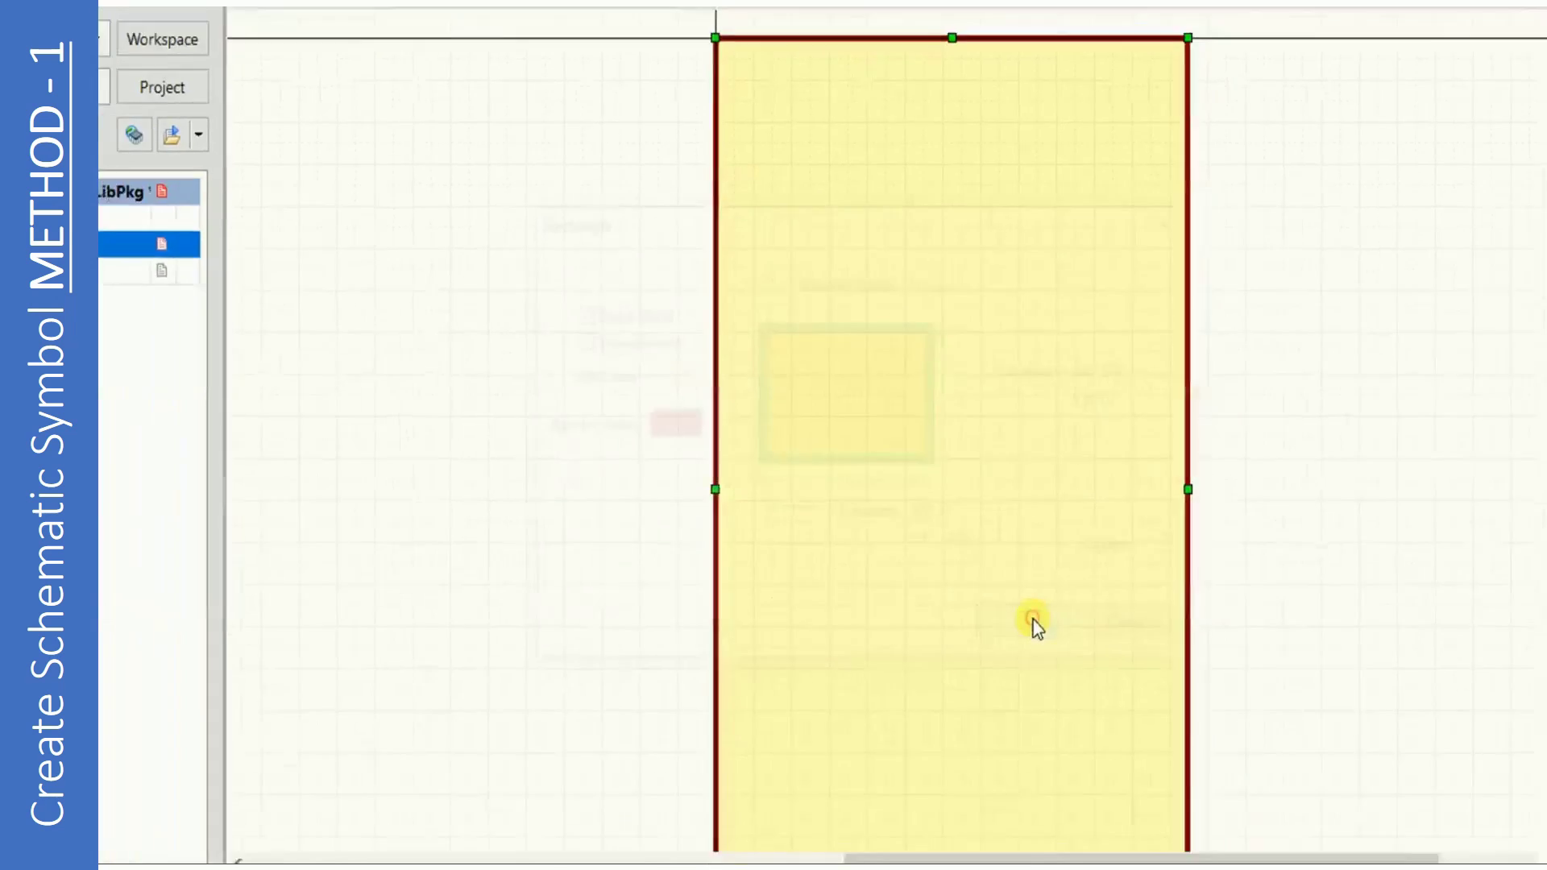
Shorten the rectangle by raising its bottom edge.
scroll(930, 484, "down", 2, "ctrl")
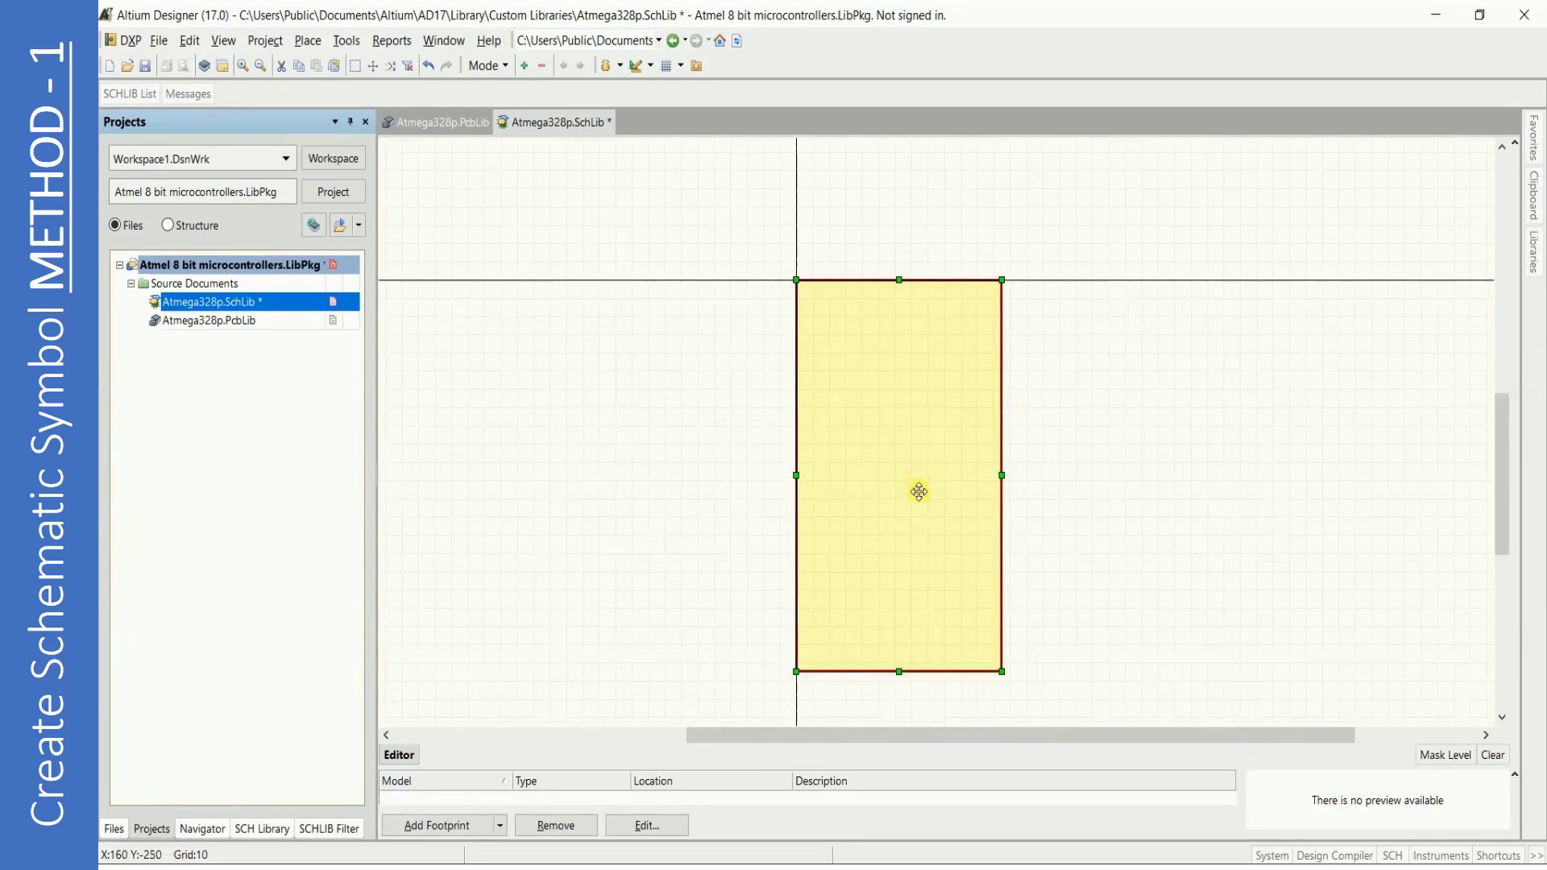
left_click(994, 672)
left_click_drag(900, 675, 897, 600)
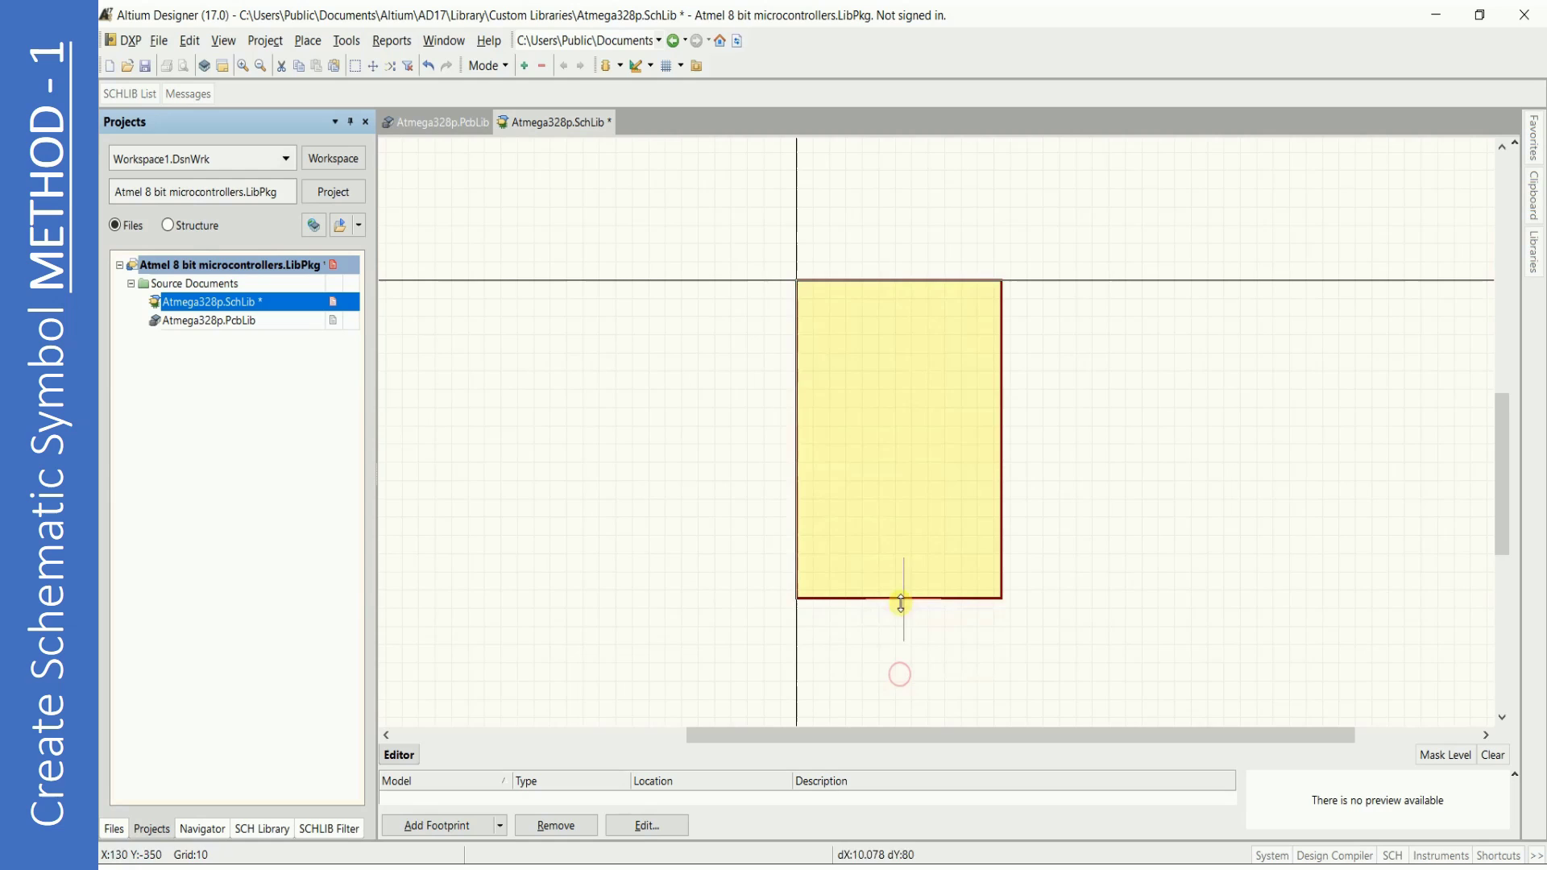
left_click(683, 473)
scroll(758, 457, "up", 1, "ctrl")
scroll(800, 355, "up", 1, "ctrl")
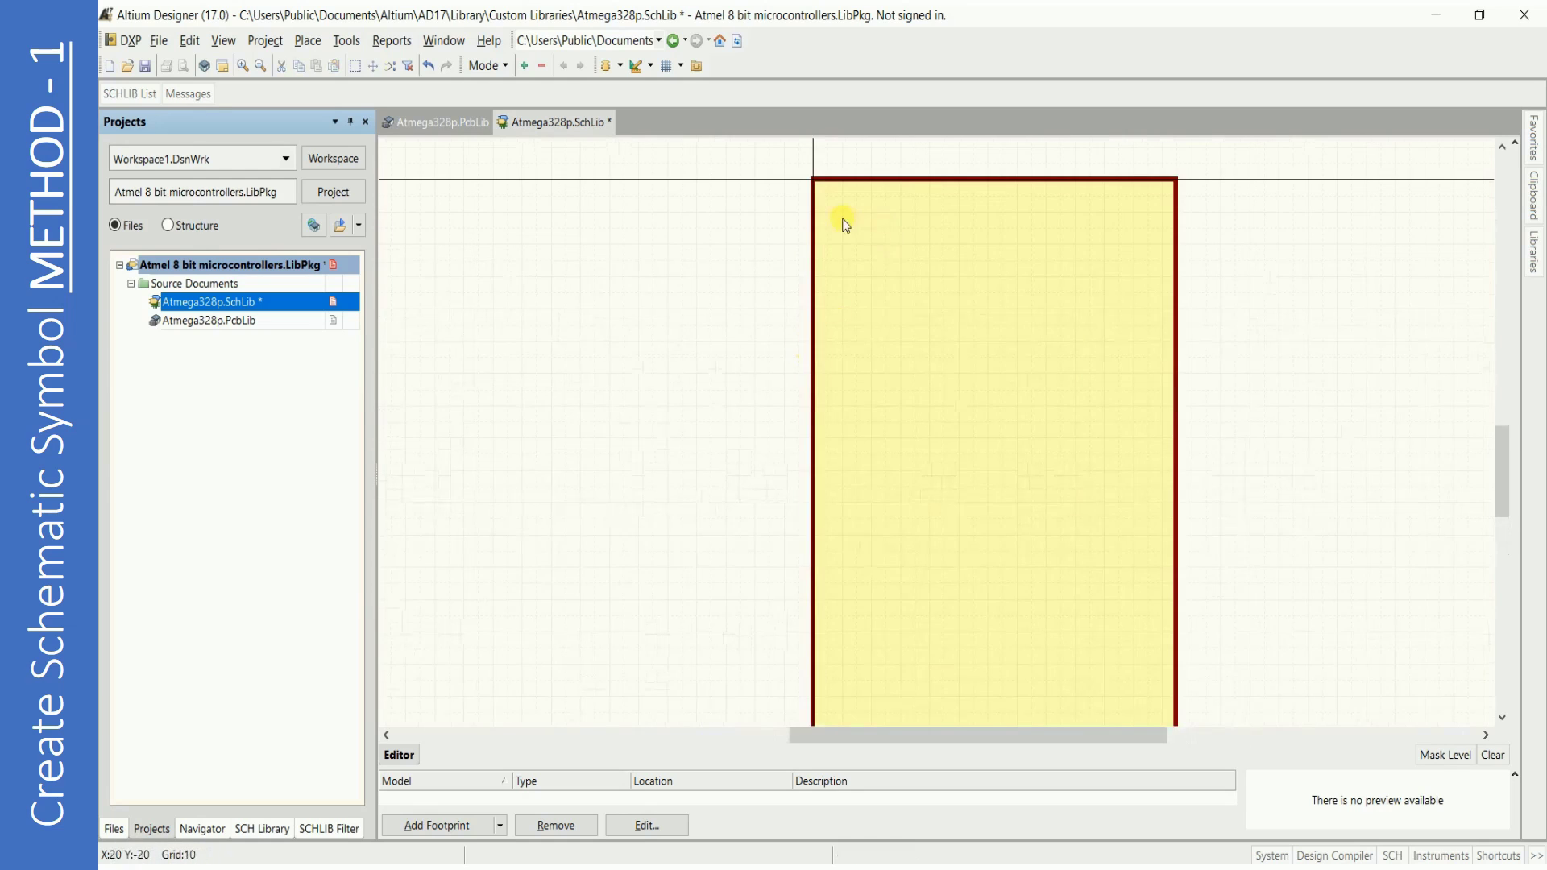
scroll(837, 225, "up", 1, "ctrl")
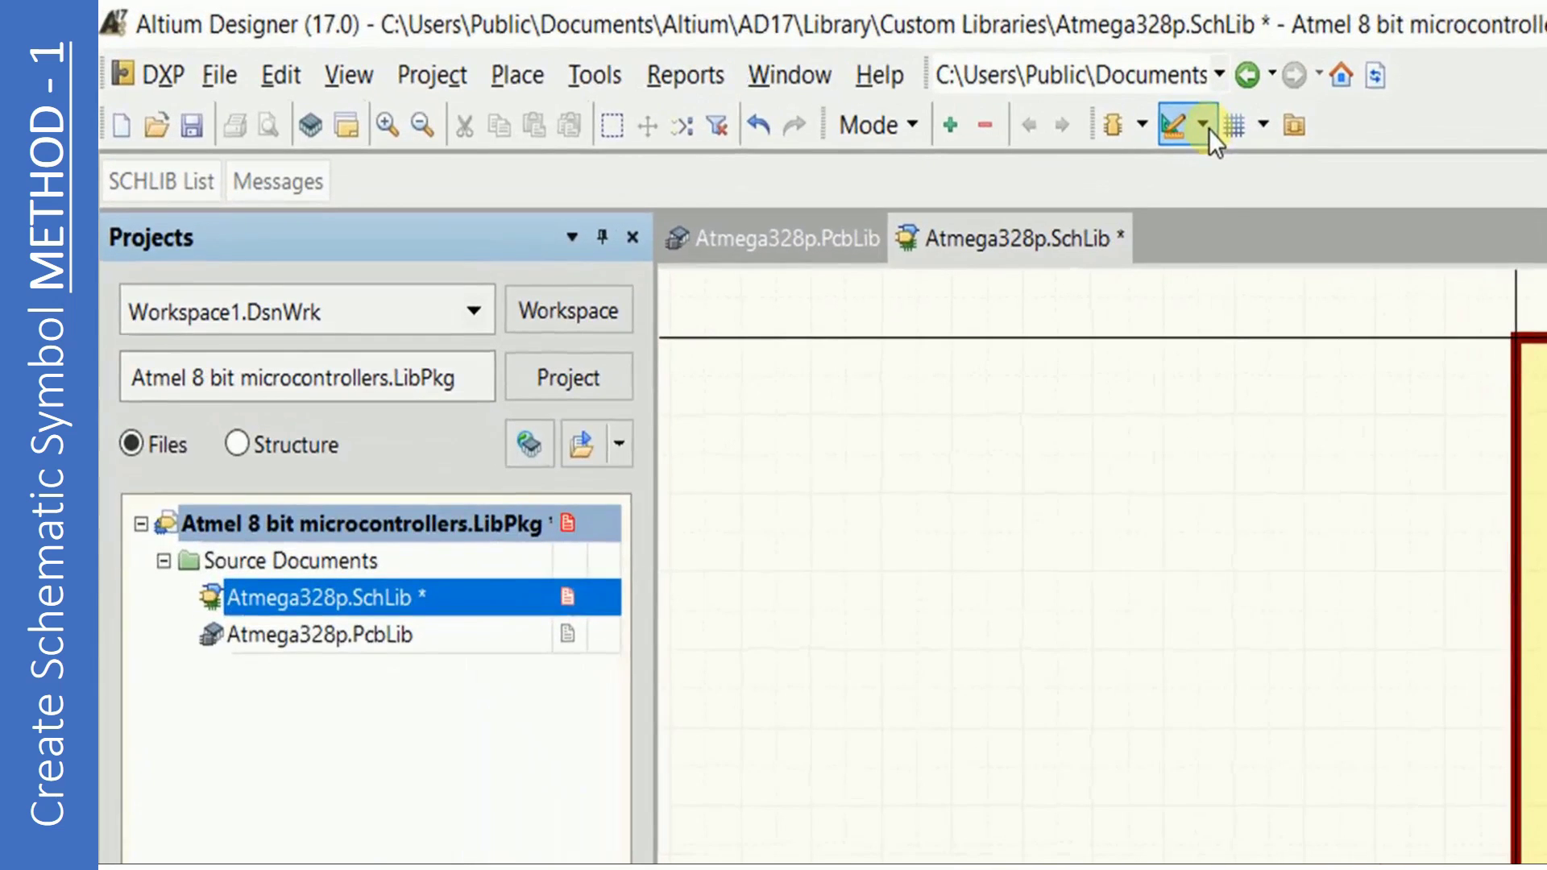
Start placing a pin with its properties shown, then select datasheet pin labels PC1 to PB5.
left_click(1035, 108)
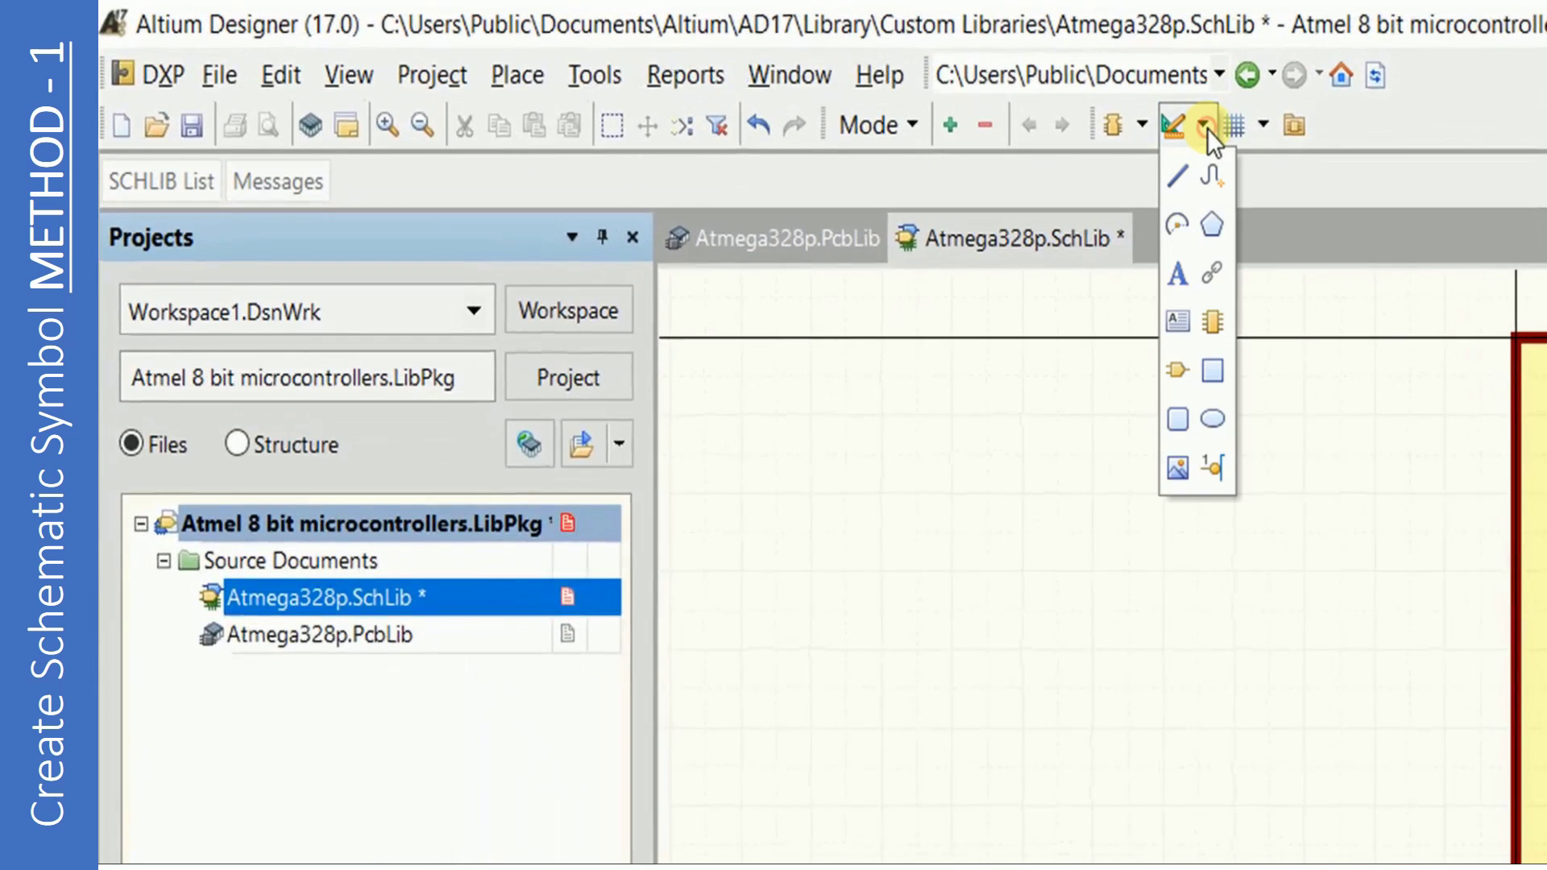
left_click(1213, 477)
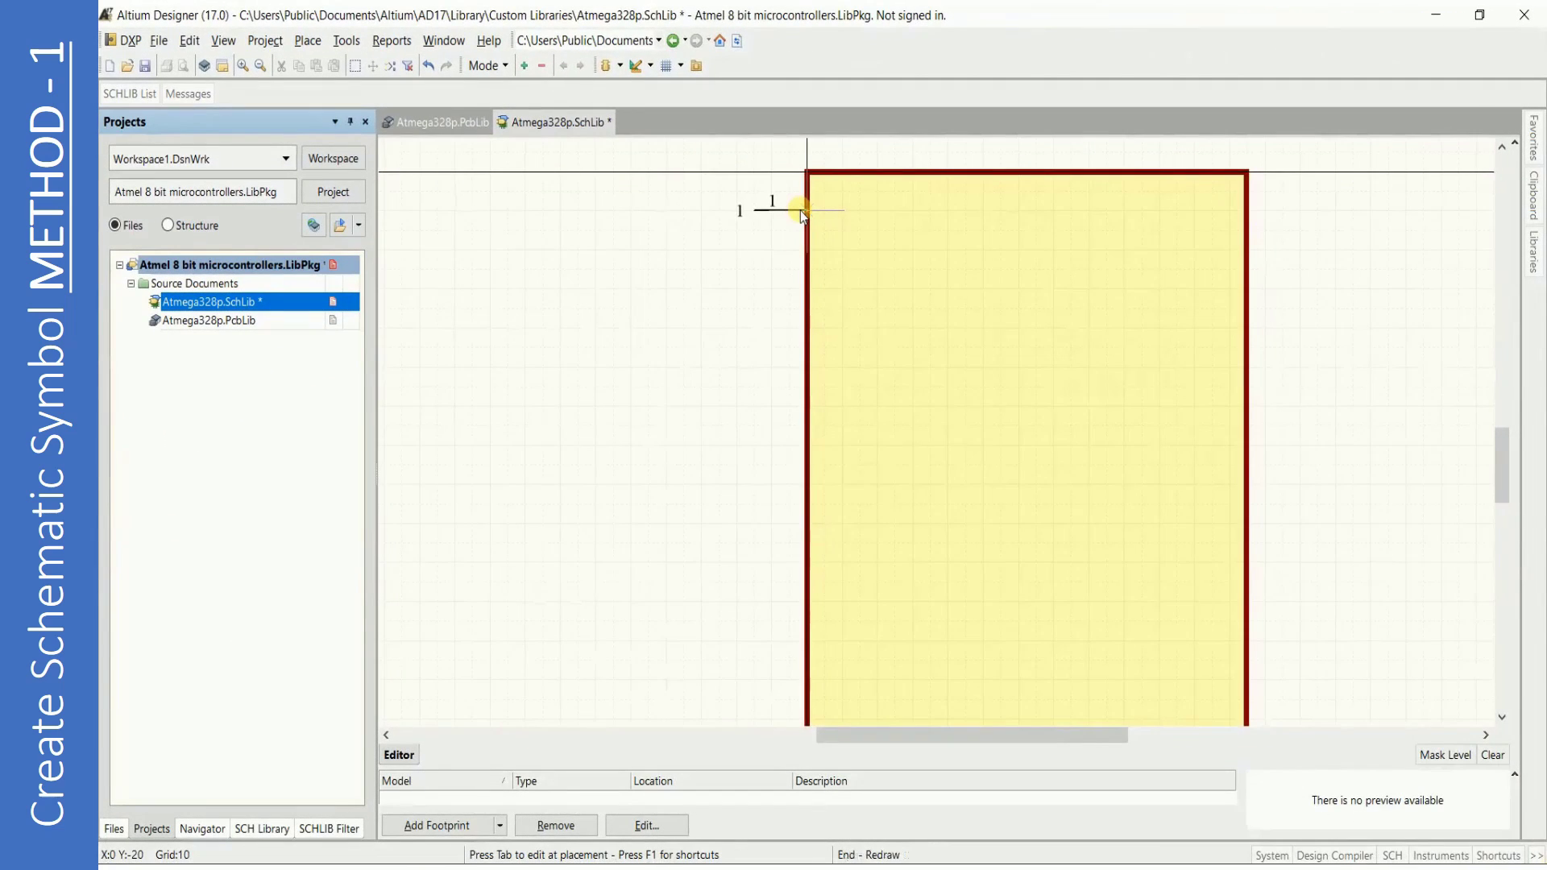
key("Tab")
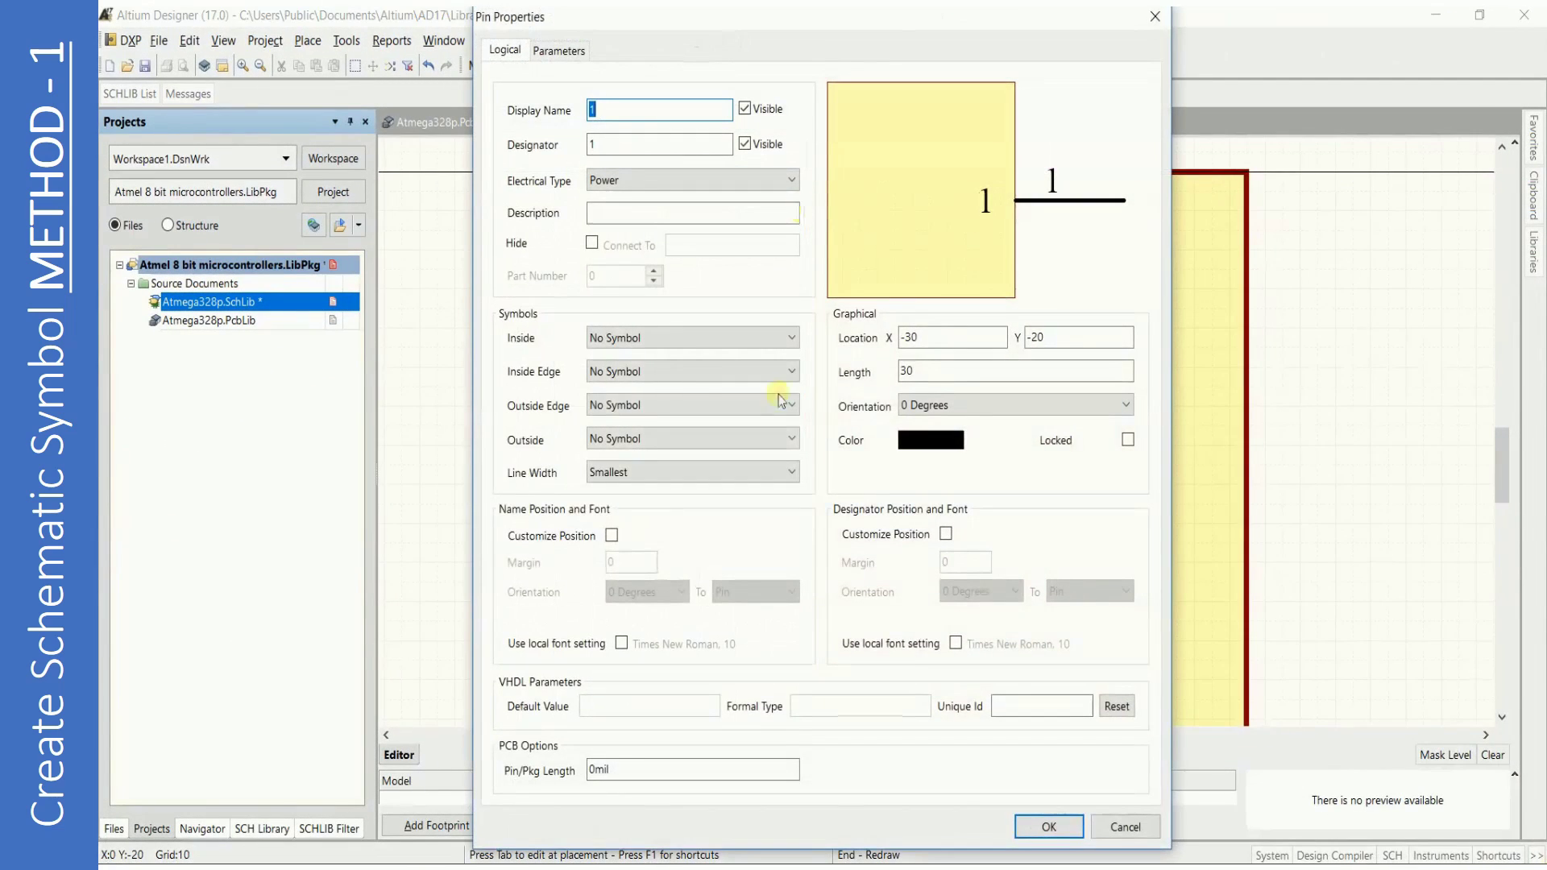
key("alt+Tab")
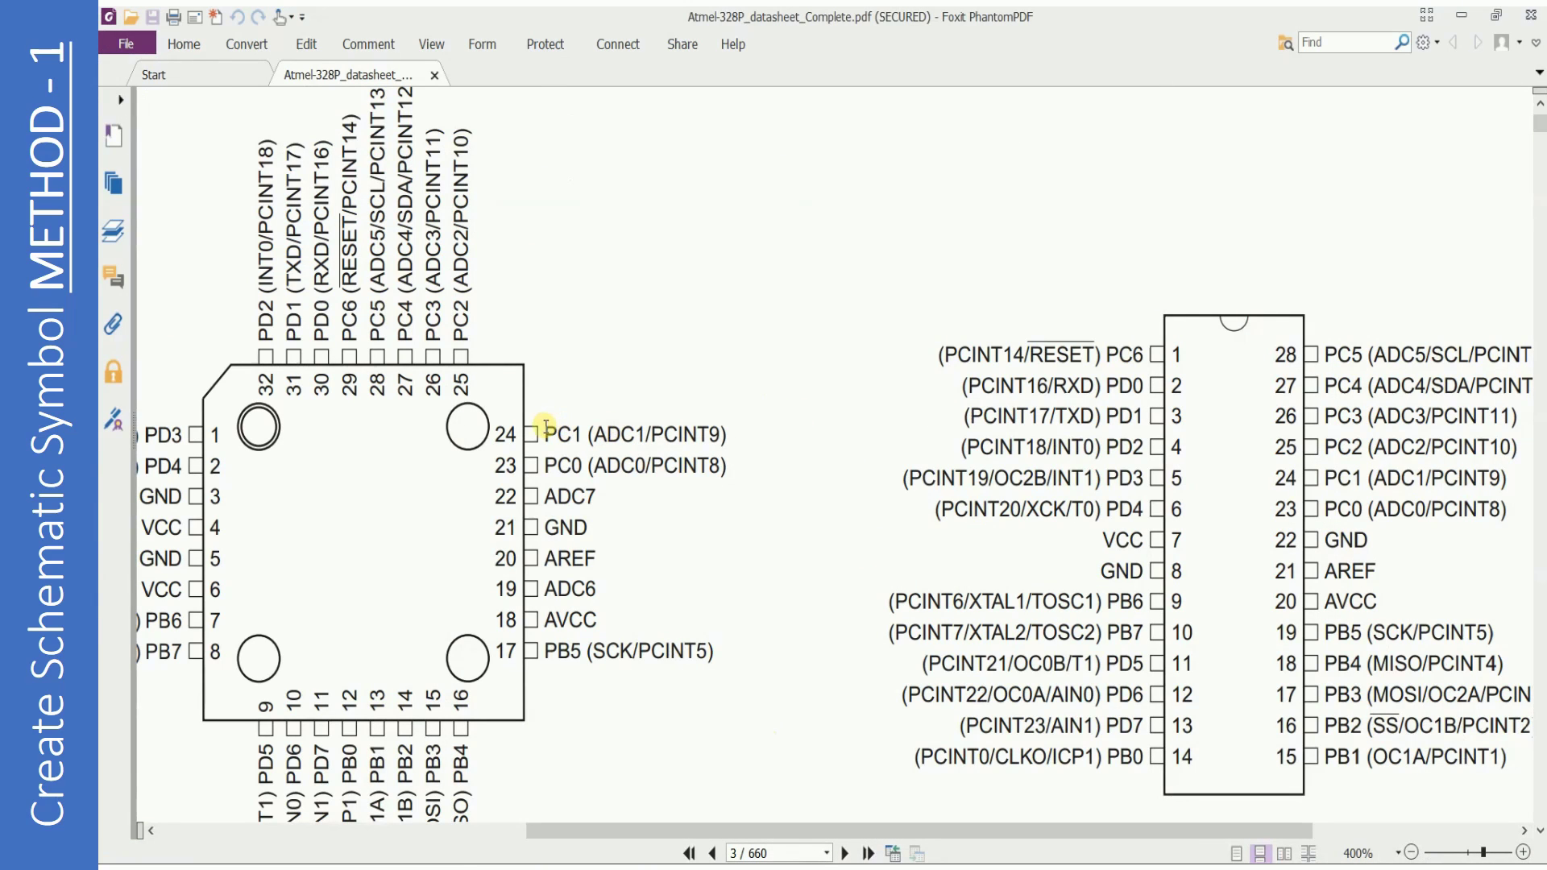
left_click_drag(545, 426, 699, 651)
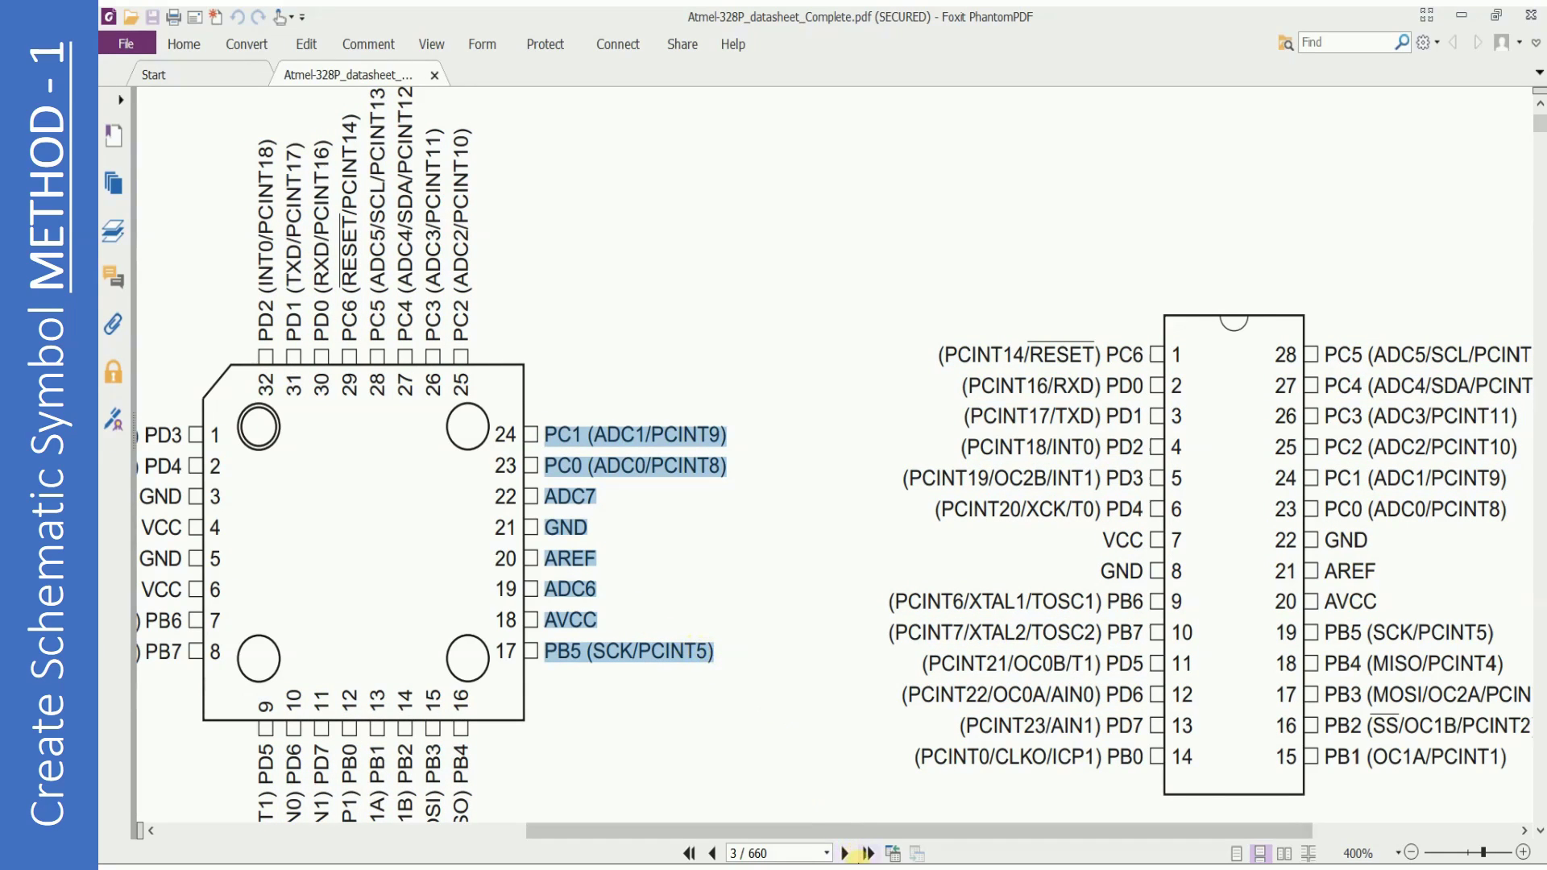
In the Excel pin list, select the pin names from PD3(PCINT19/OC2B/INT1) down to AVCC.
left_click(862, 853)
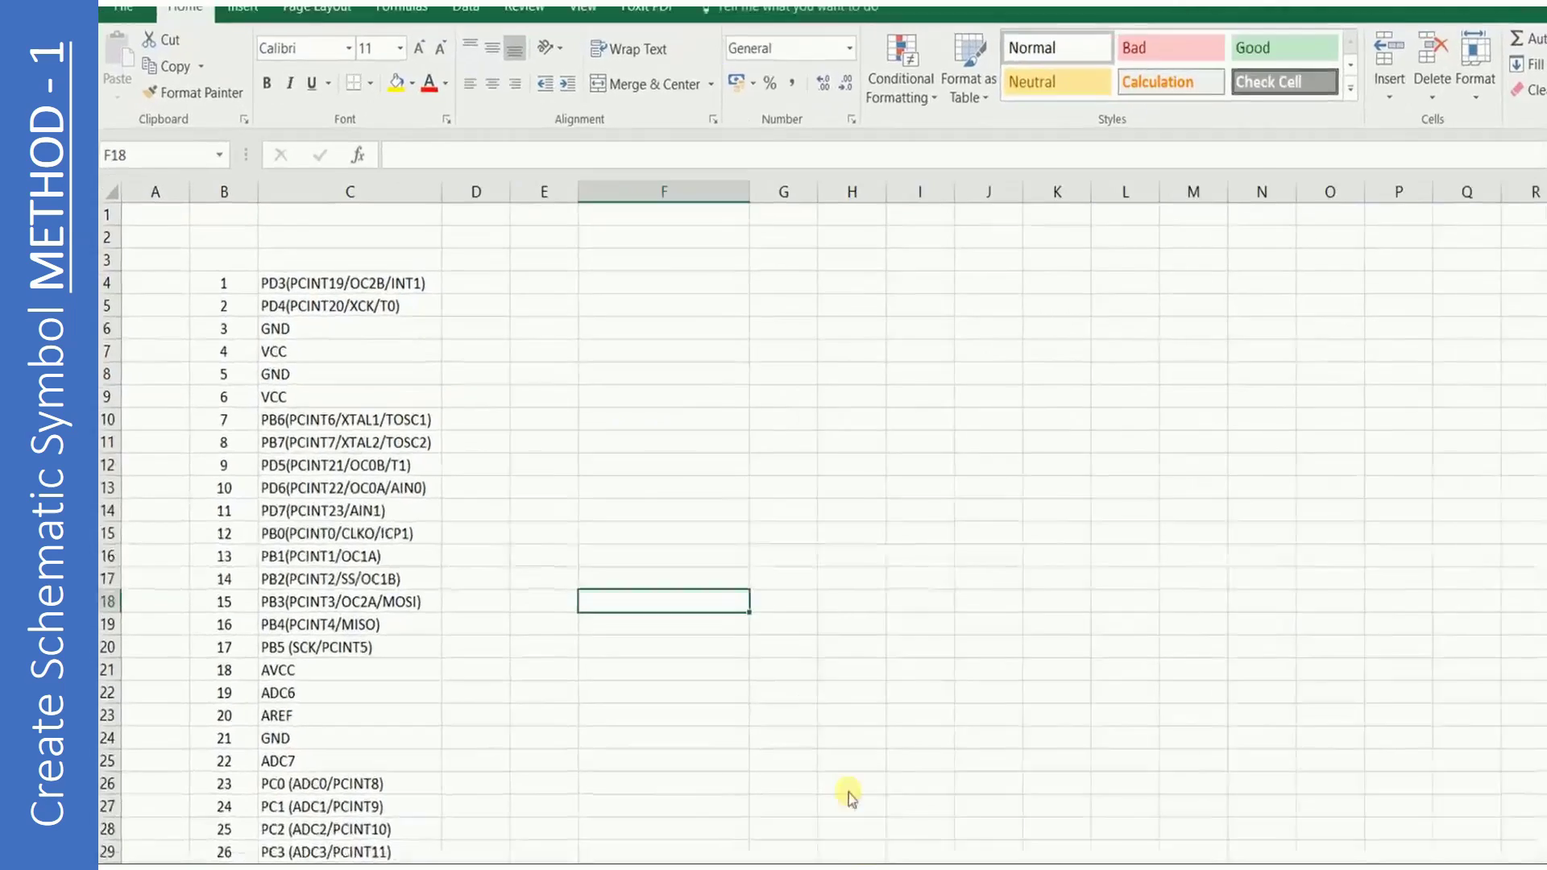
left_click(477, 165)
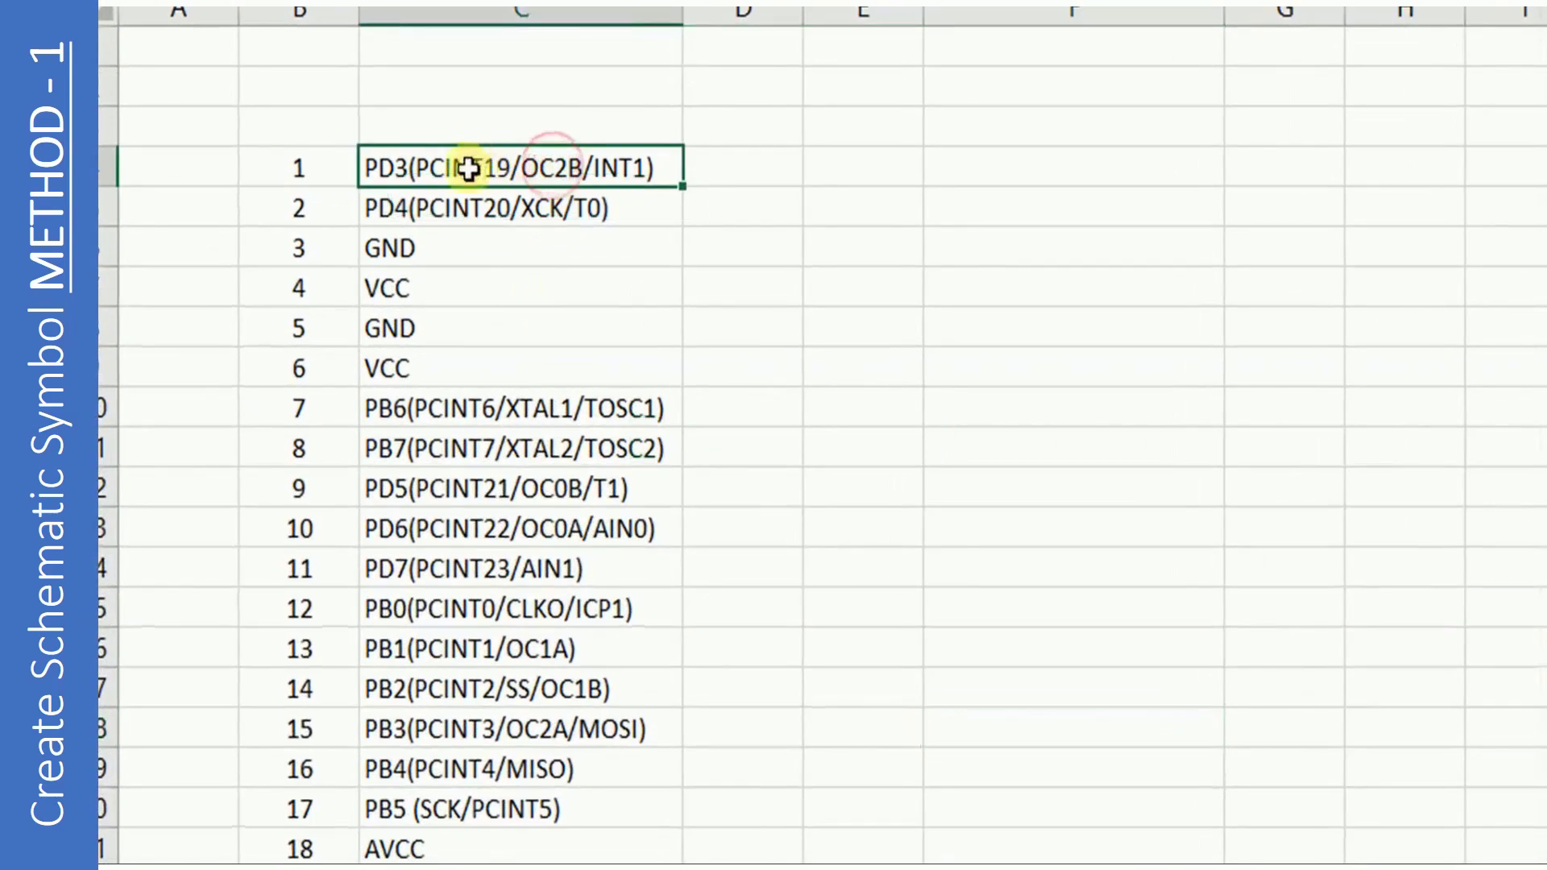
left_click_drag(477, 165, 448, 866)
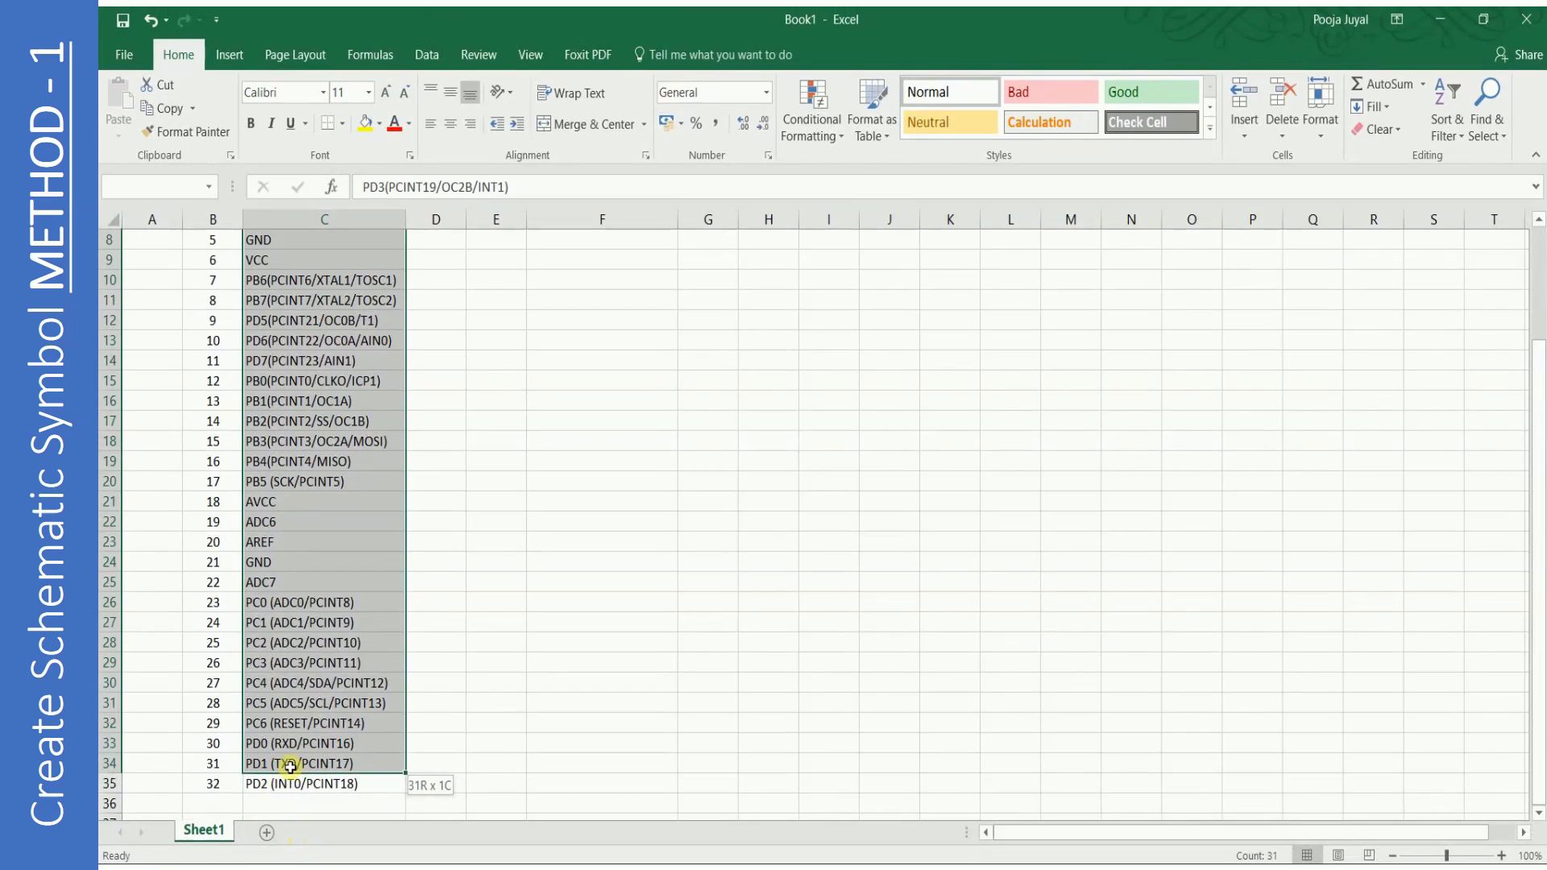
left_click_drag(290, 766, 291, 785)
scroll(202, 599, "up", 3)
left_click_drag(214, 300, 205, 793)
Copy only the first pin name, PD3(PCINT19/OC2B/INT1), from cell C4 and return to Altium.
left_click(557, 573)
left_click(634, 403)
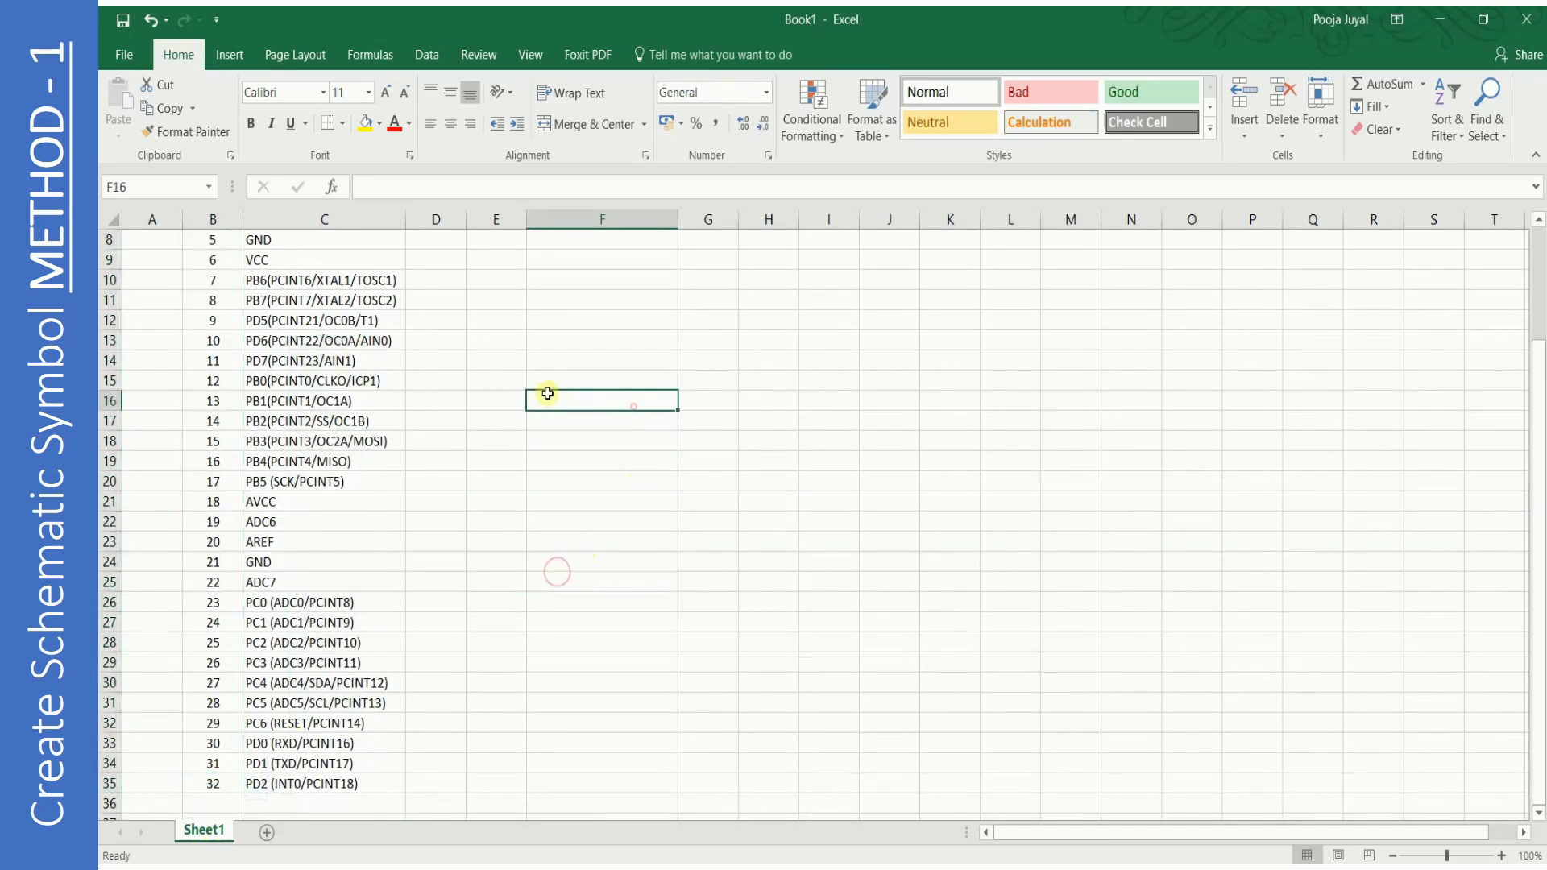
scroll(634, 407, "up", 3)
left_click(299, 304)
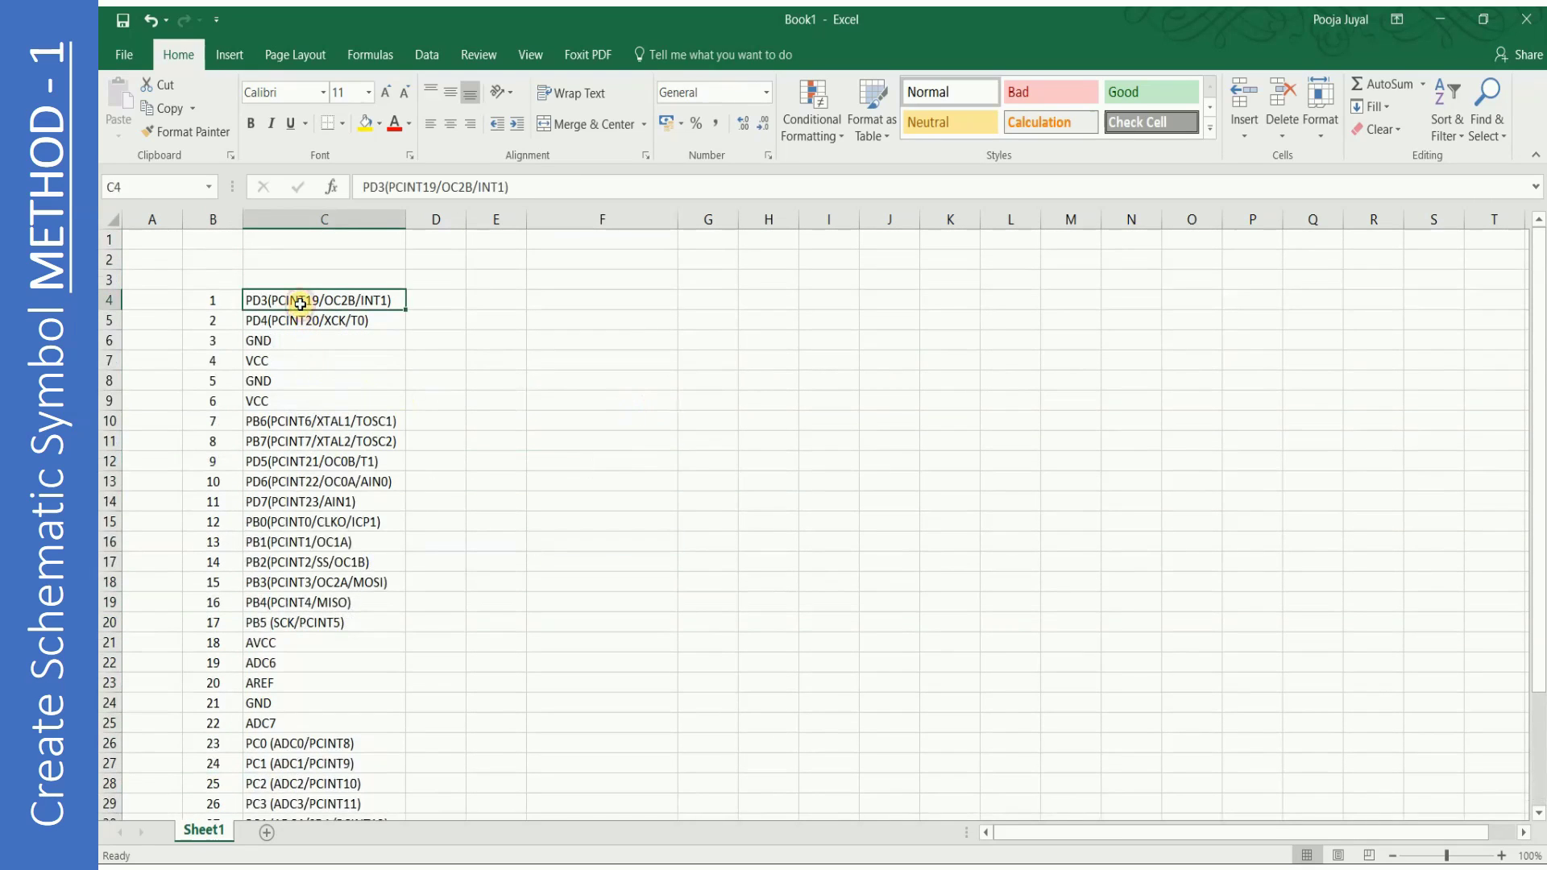
key("ctrl+c")
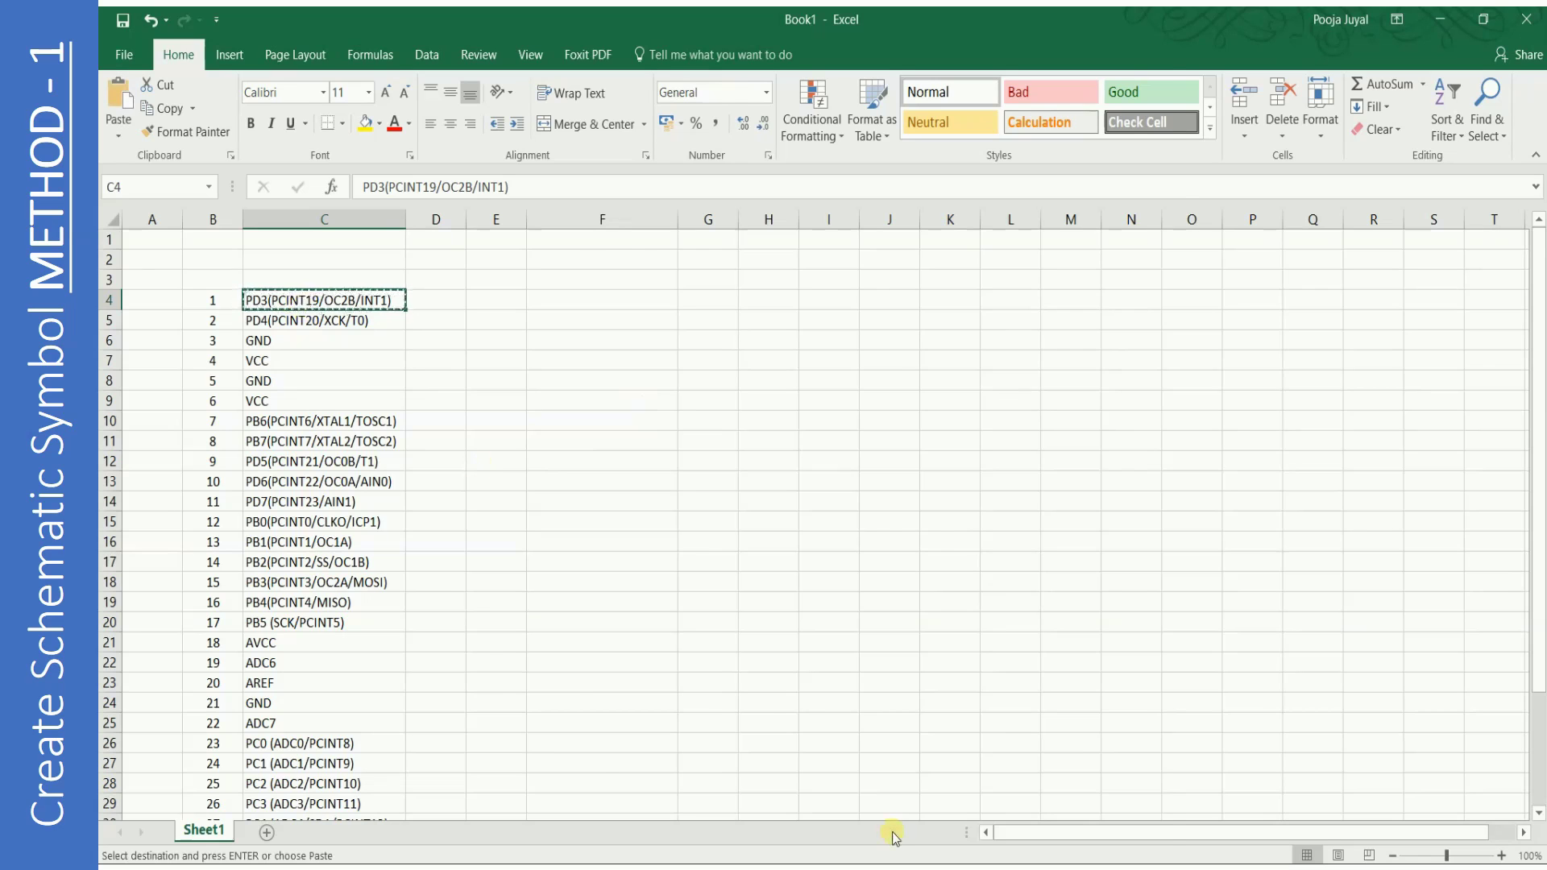
key("alt+Tab")
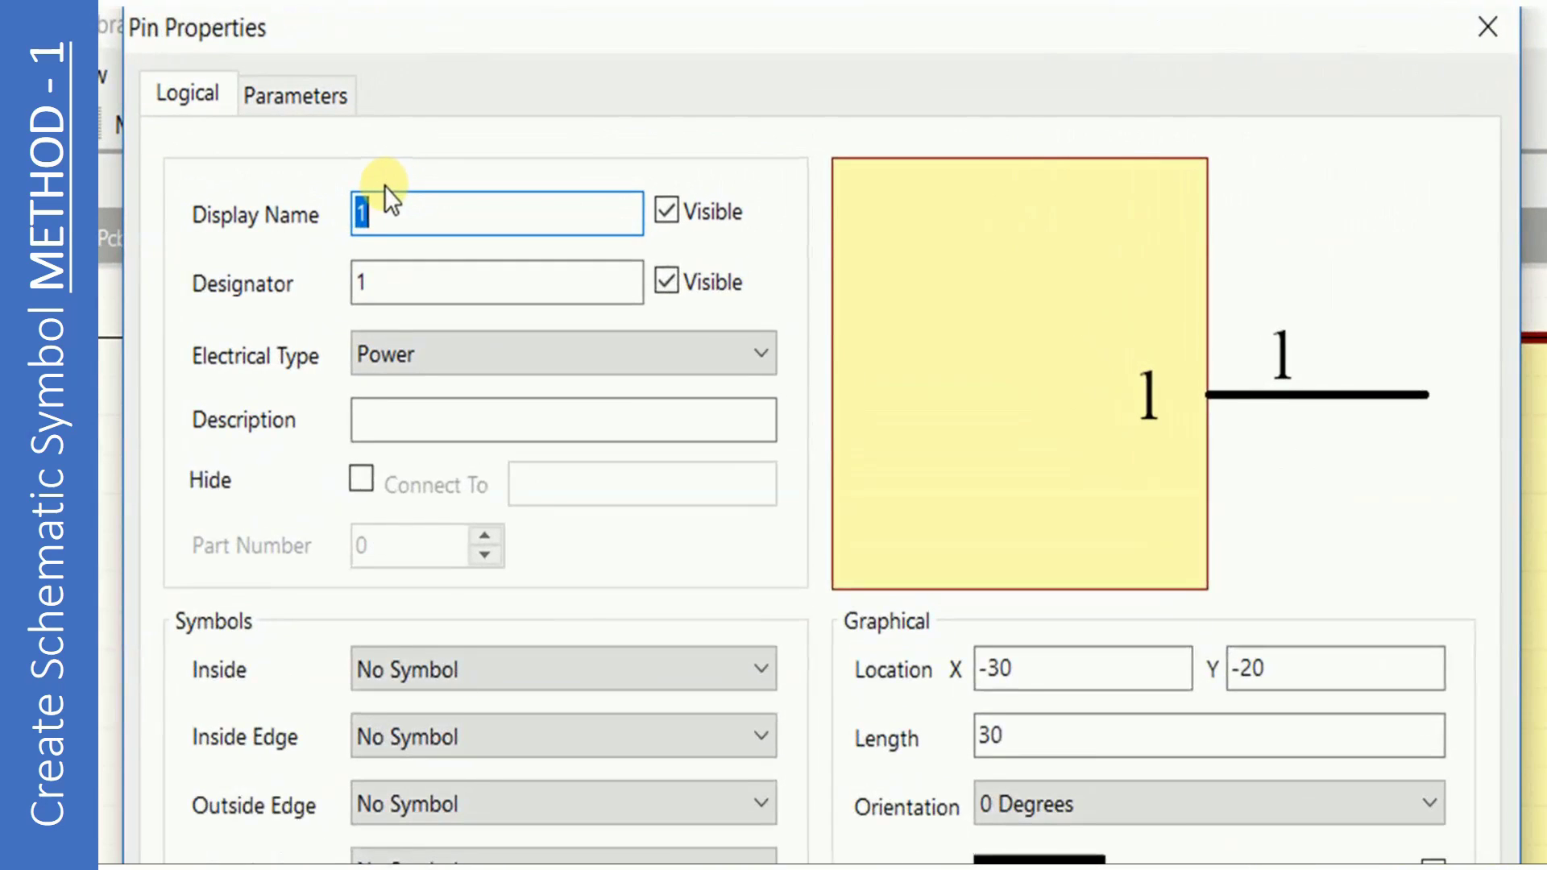
Name pin 1 PD3(PCINT19/OC2B/INT1) with electrical type I/O and confirm its settings.
key("ctrl+v")
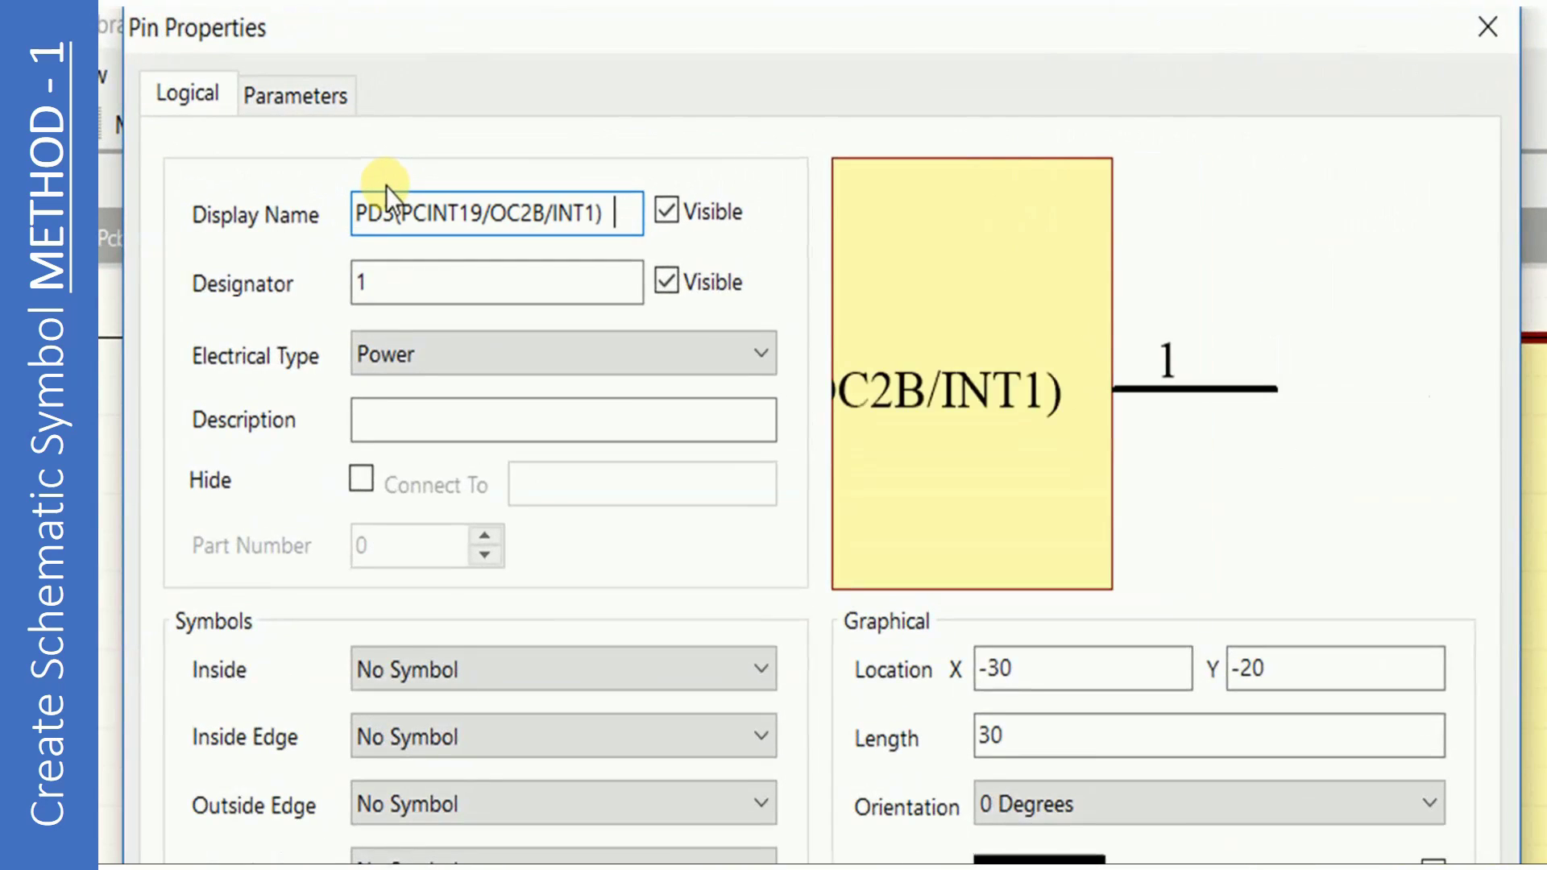
left_click(400, 270)
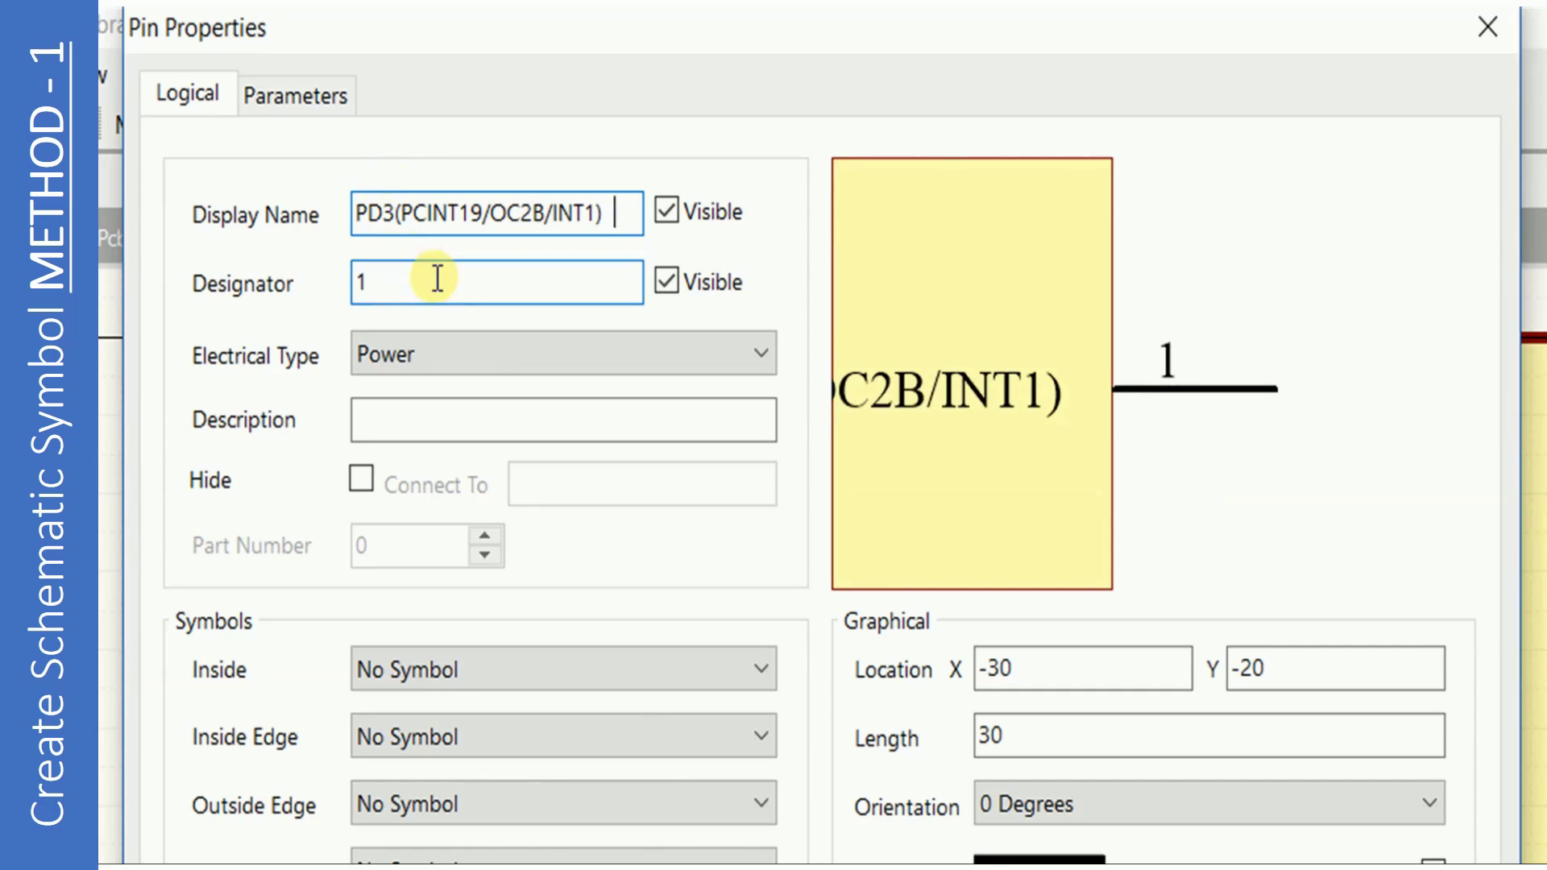
left_click(426, 360)
left_click(432, 435)
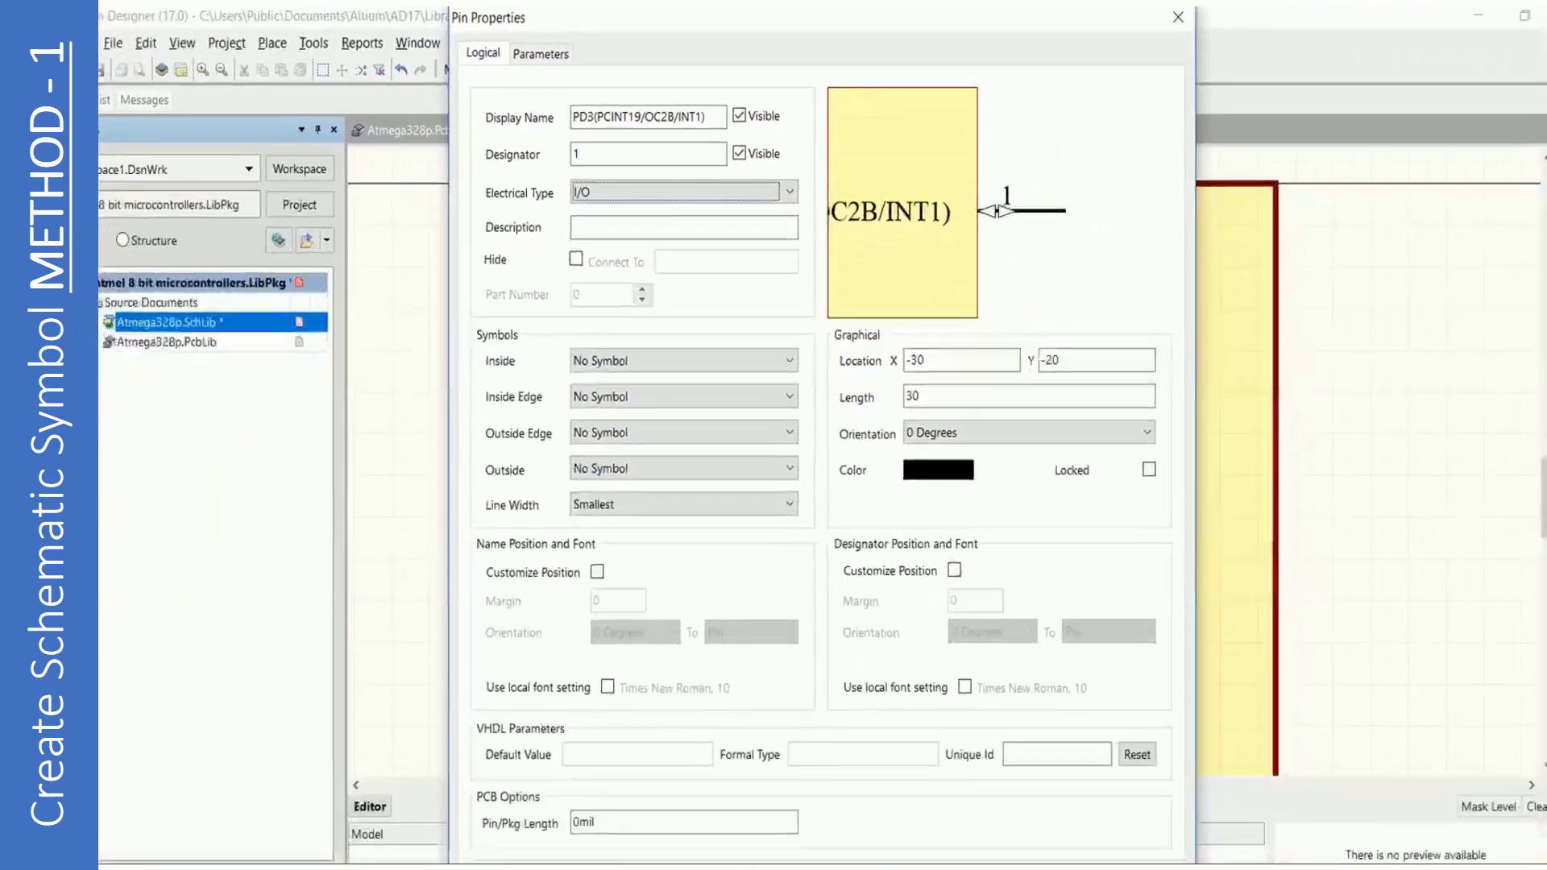
left_click(1041, 813)
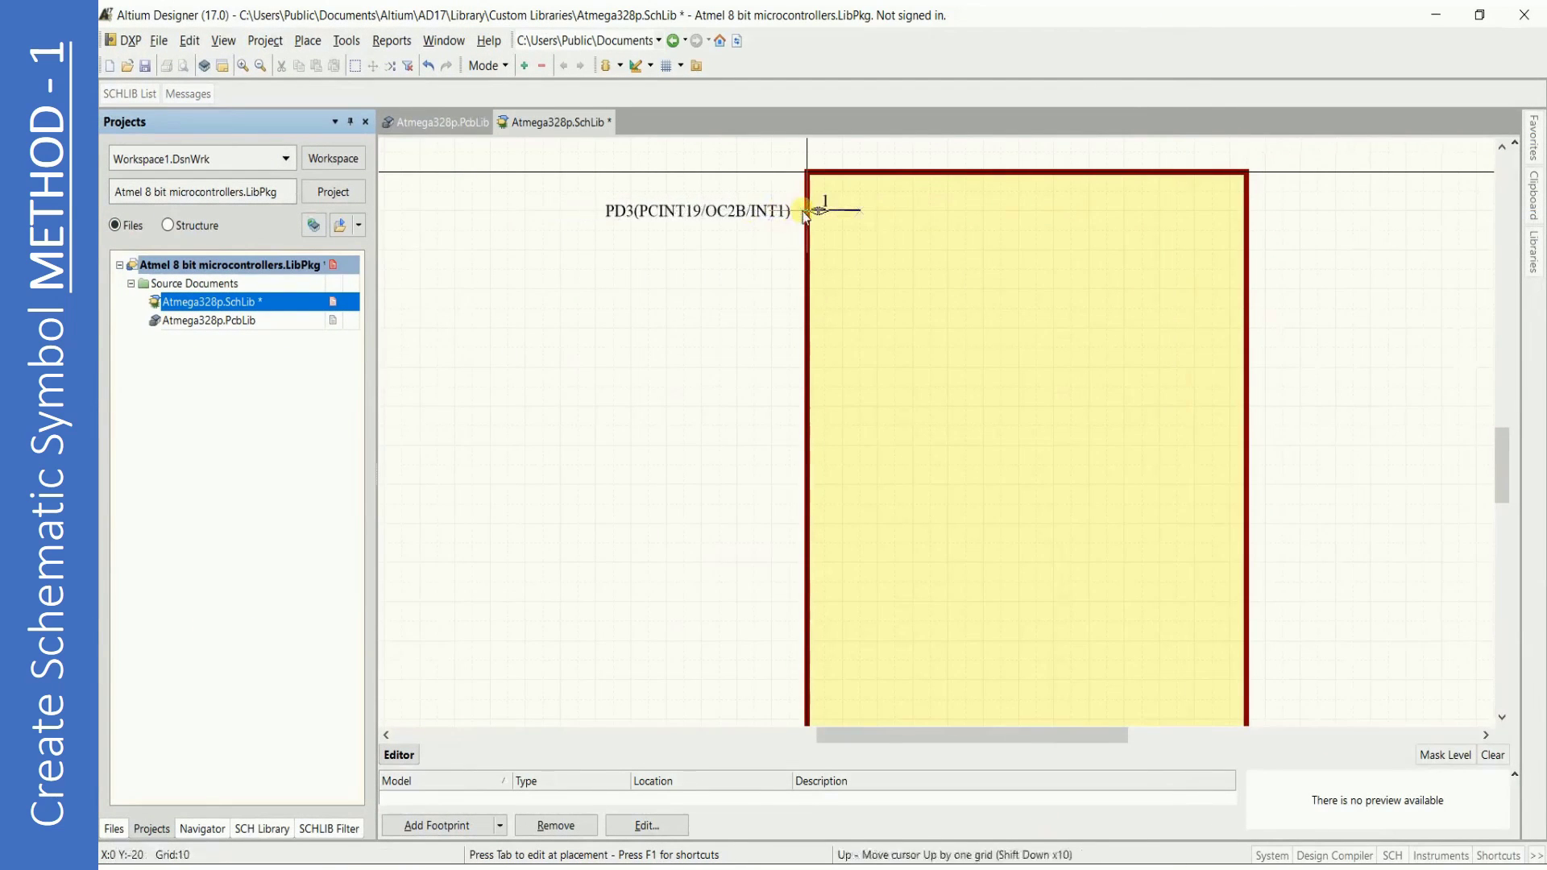
Rotate pin 1 so its name faces inside and place it on the body's left edge.
key("Down")
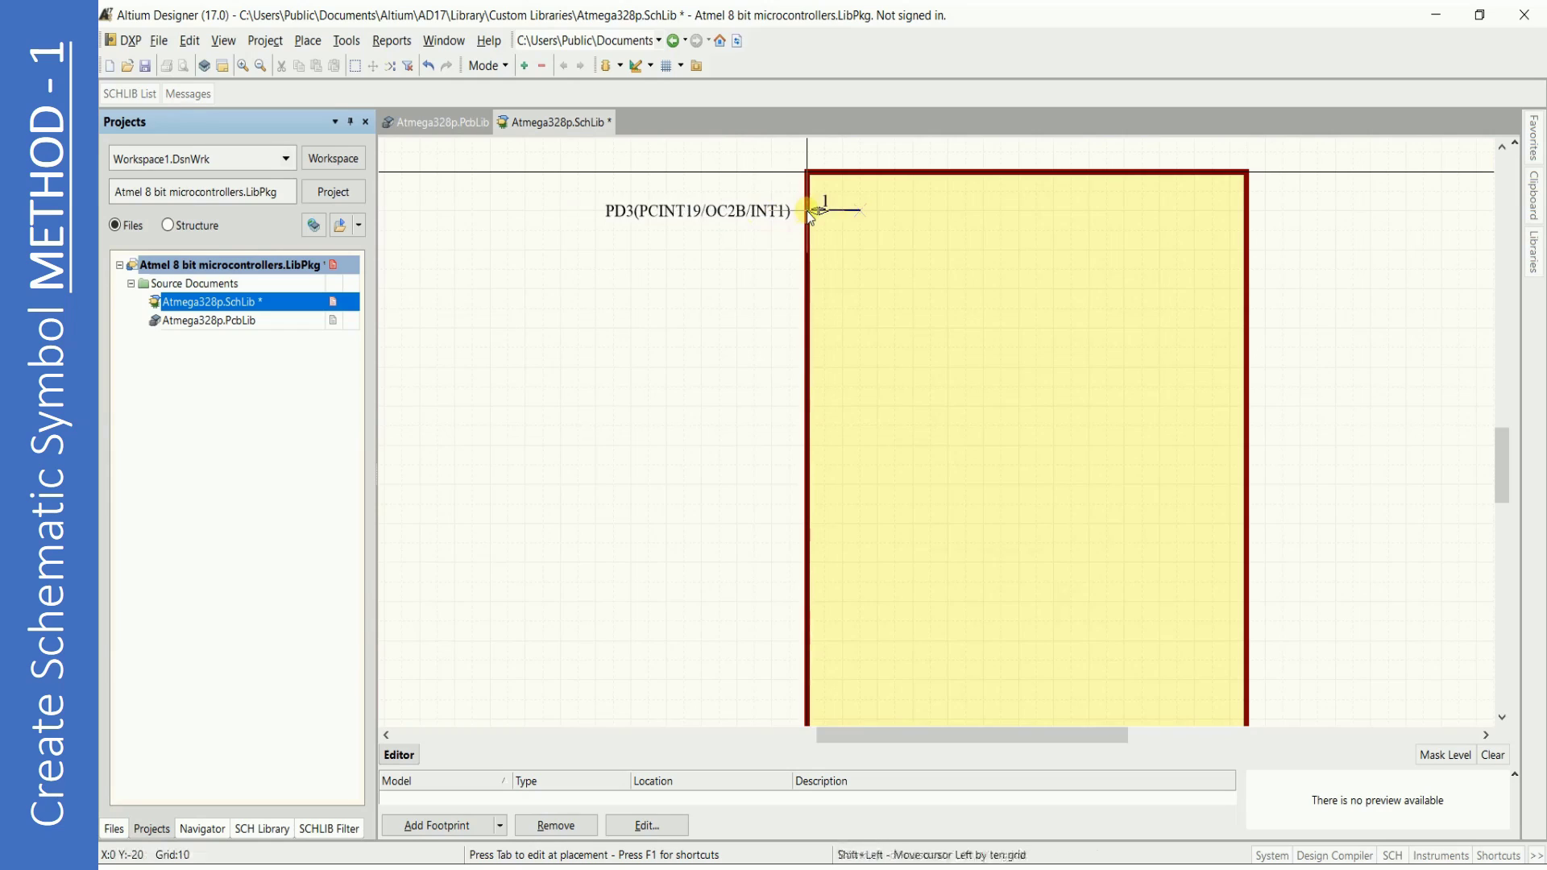
key("space")
key("space")
key("Up")
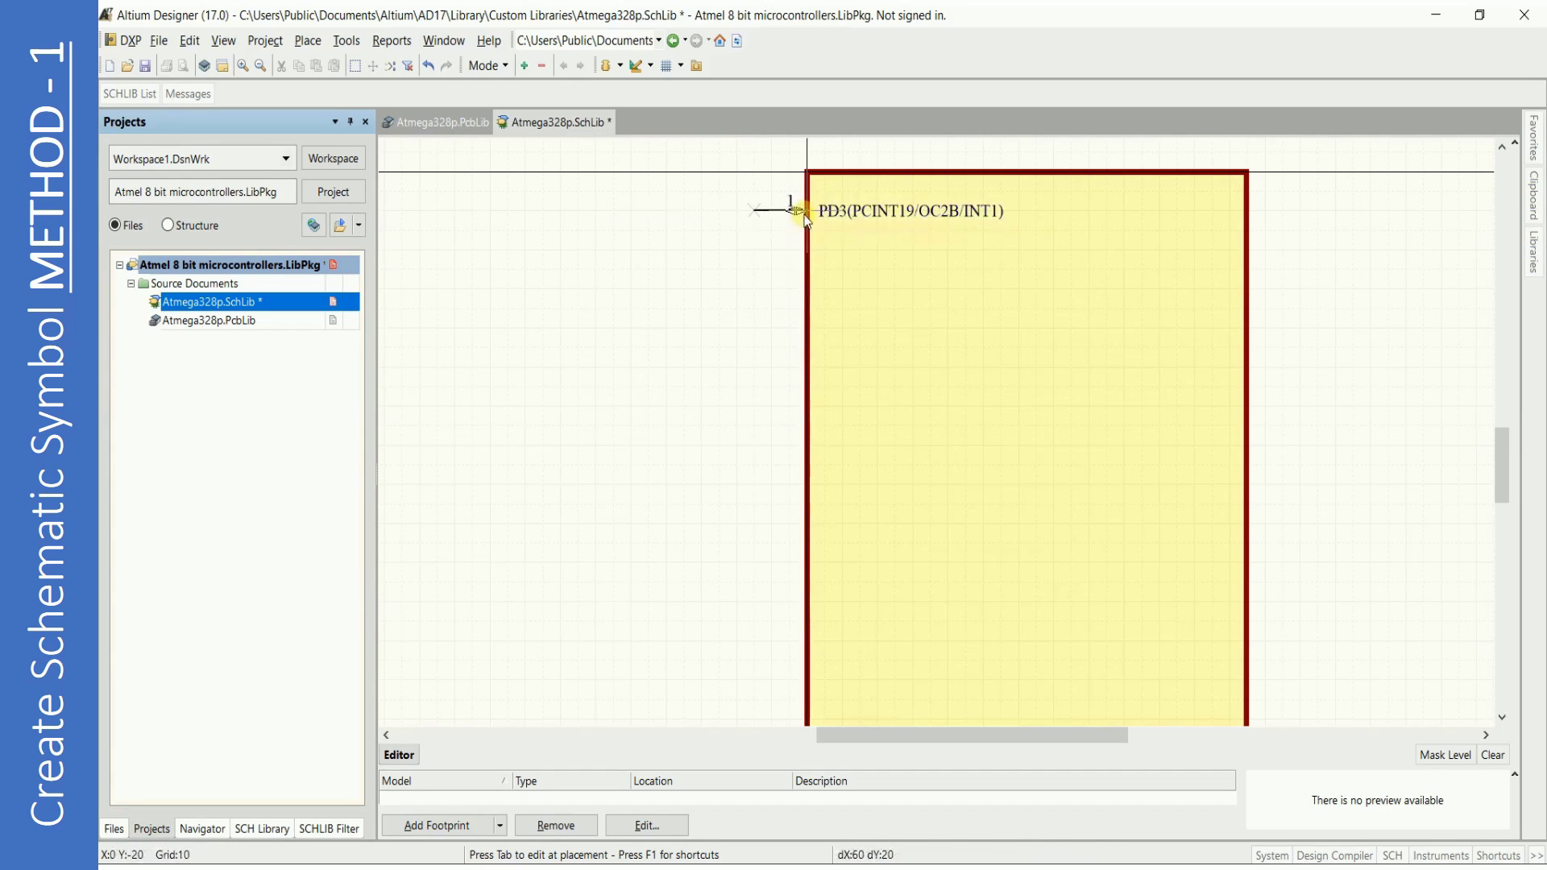
left_click(806, 215)
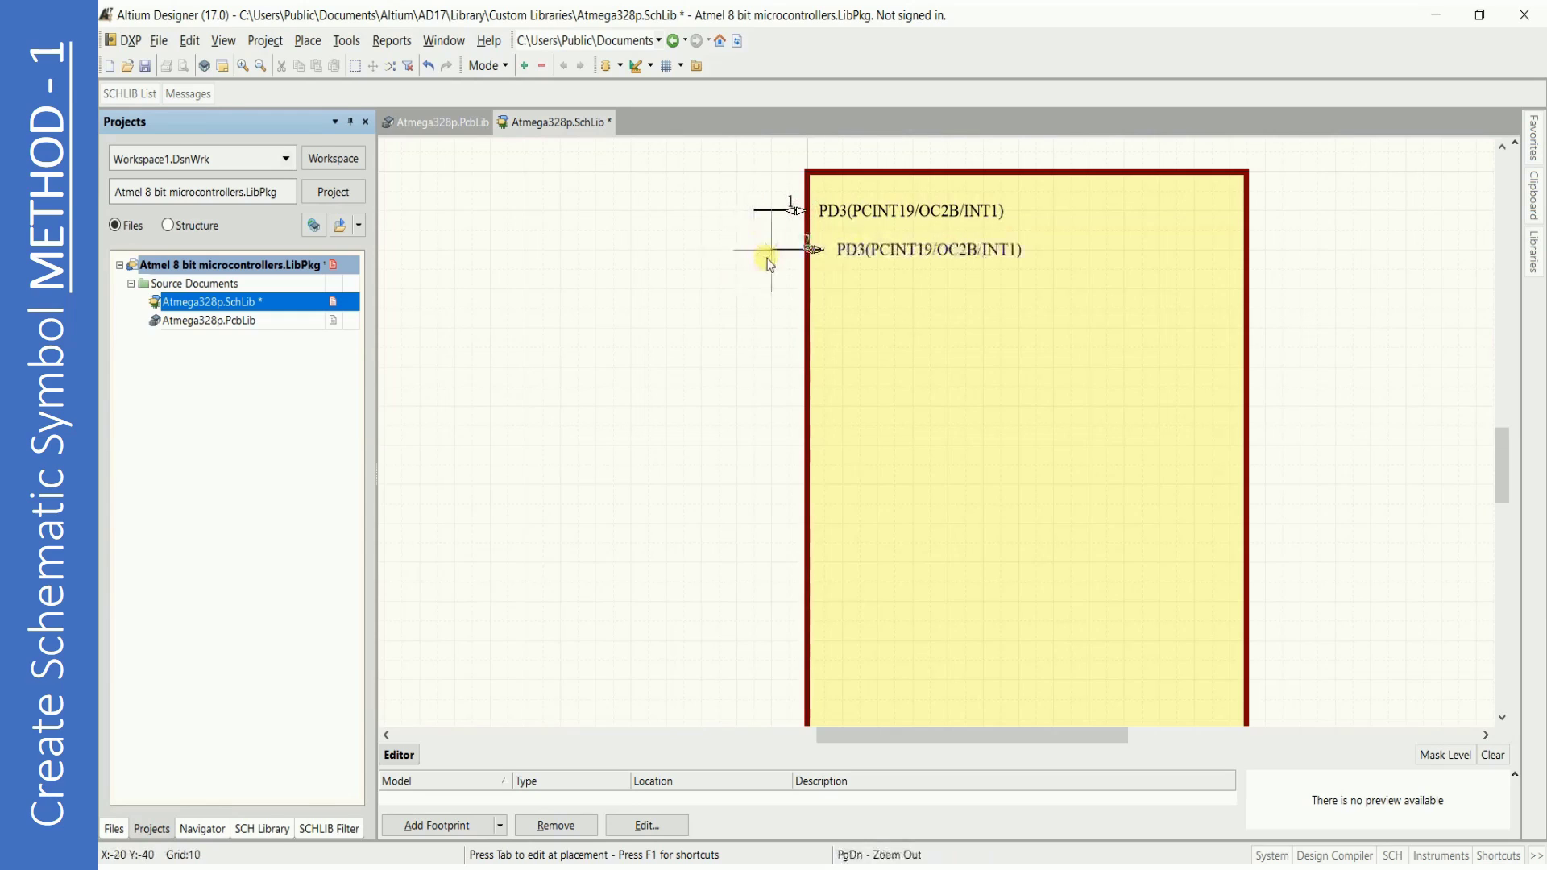
Name pin 2 PD4(PCINT20/XCK/T0) from Excel and place it below PD3.
key("End")
key("Tab")
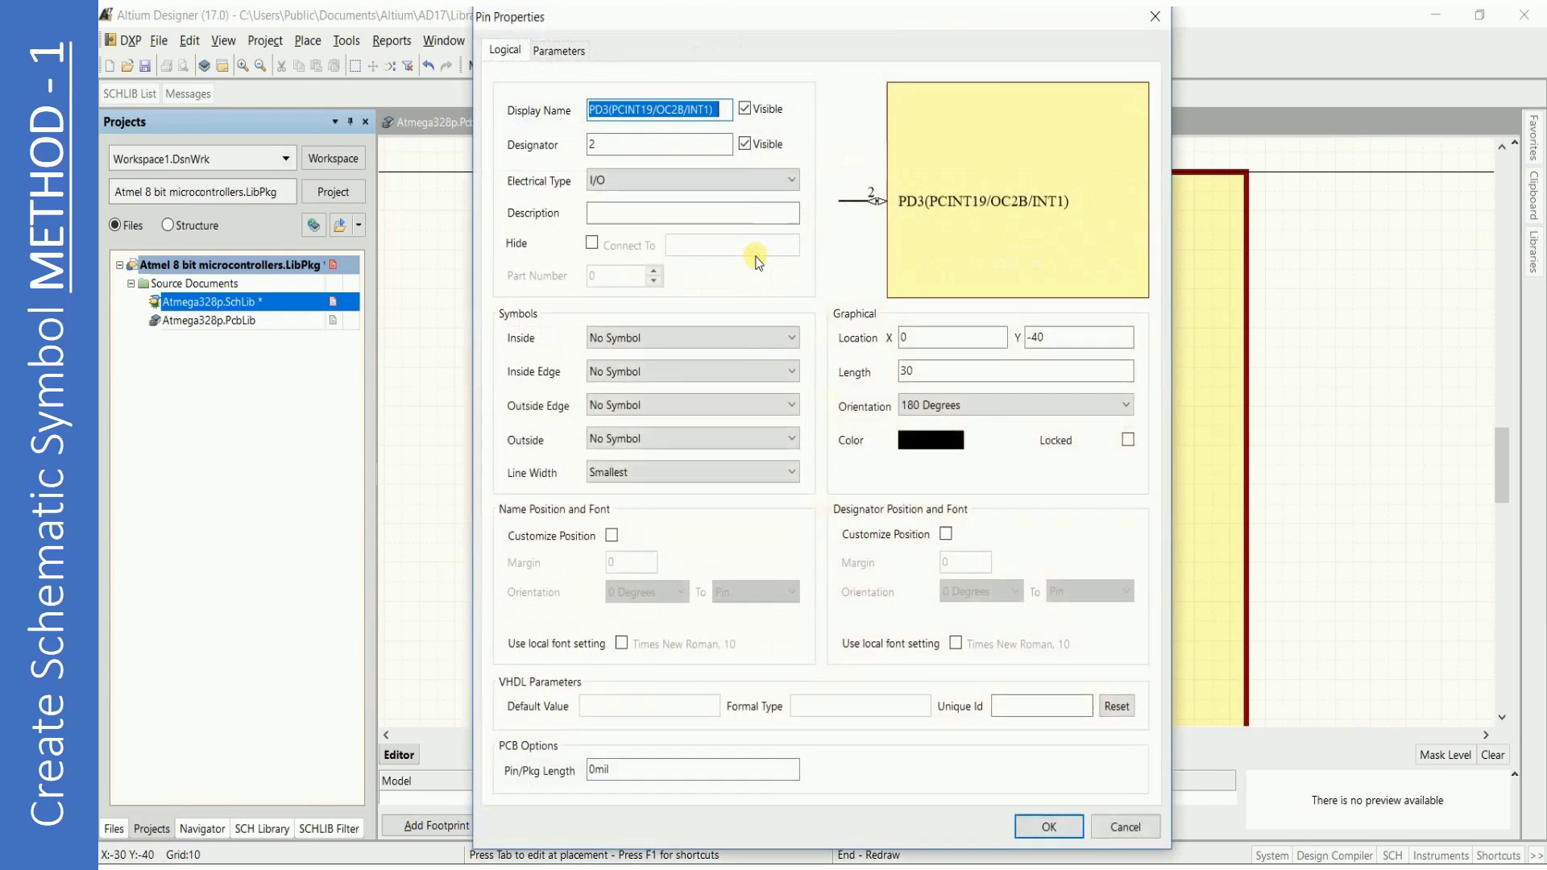
key("alt+Tab")
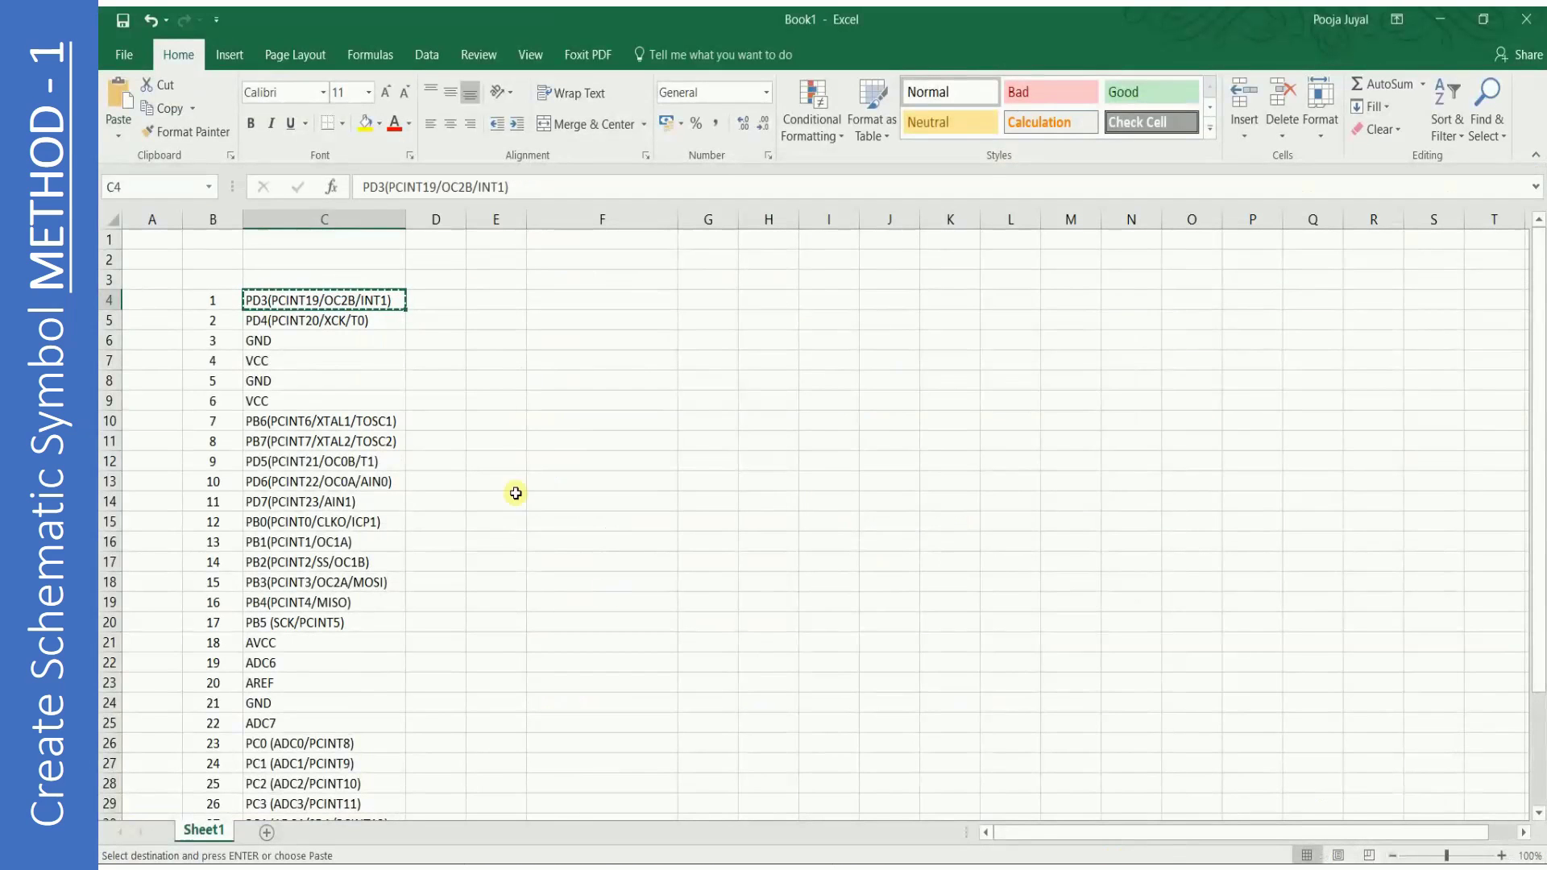
left_click(365, 327)
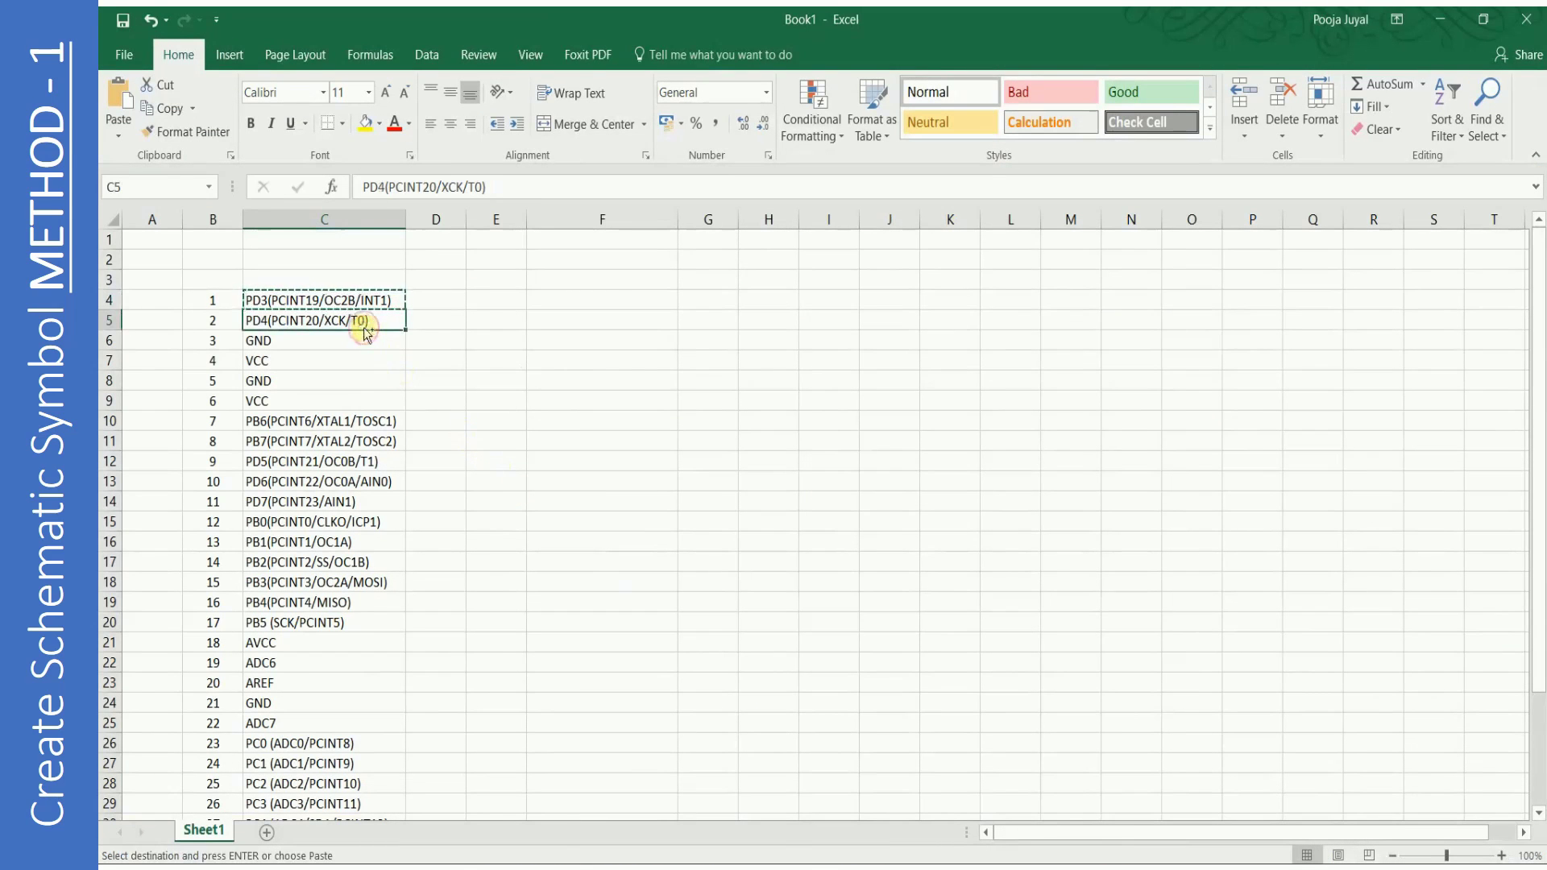
key("ctrl+c")
key("alt+Tab")
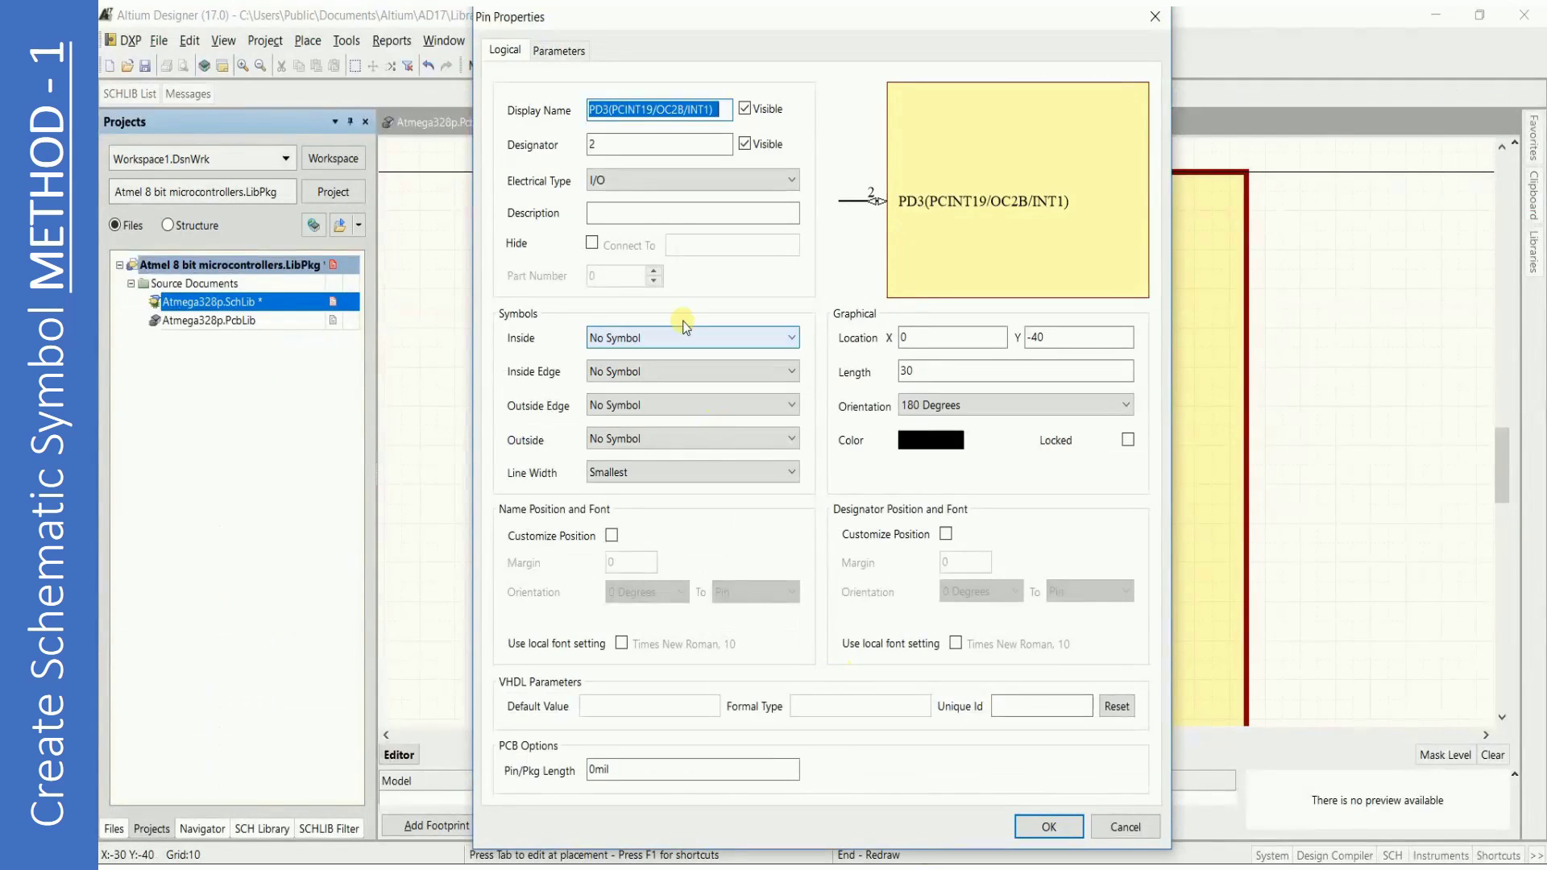
key("ctrl+v")
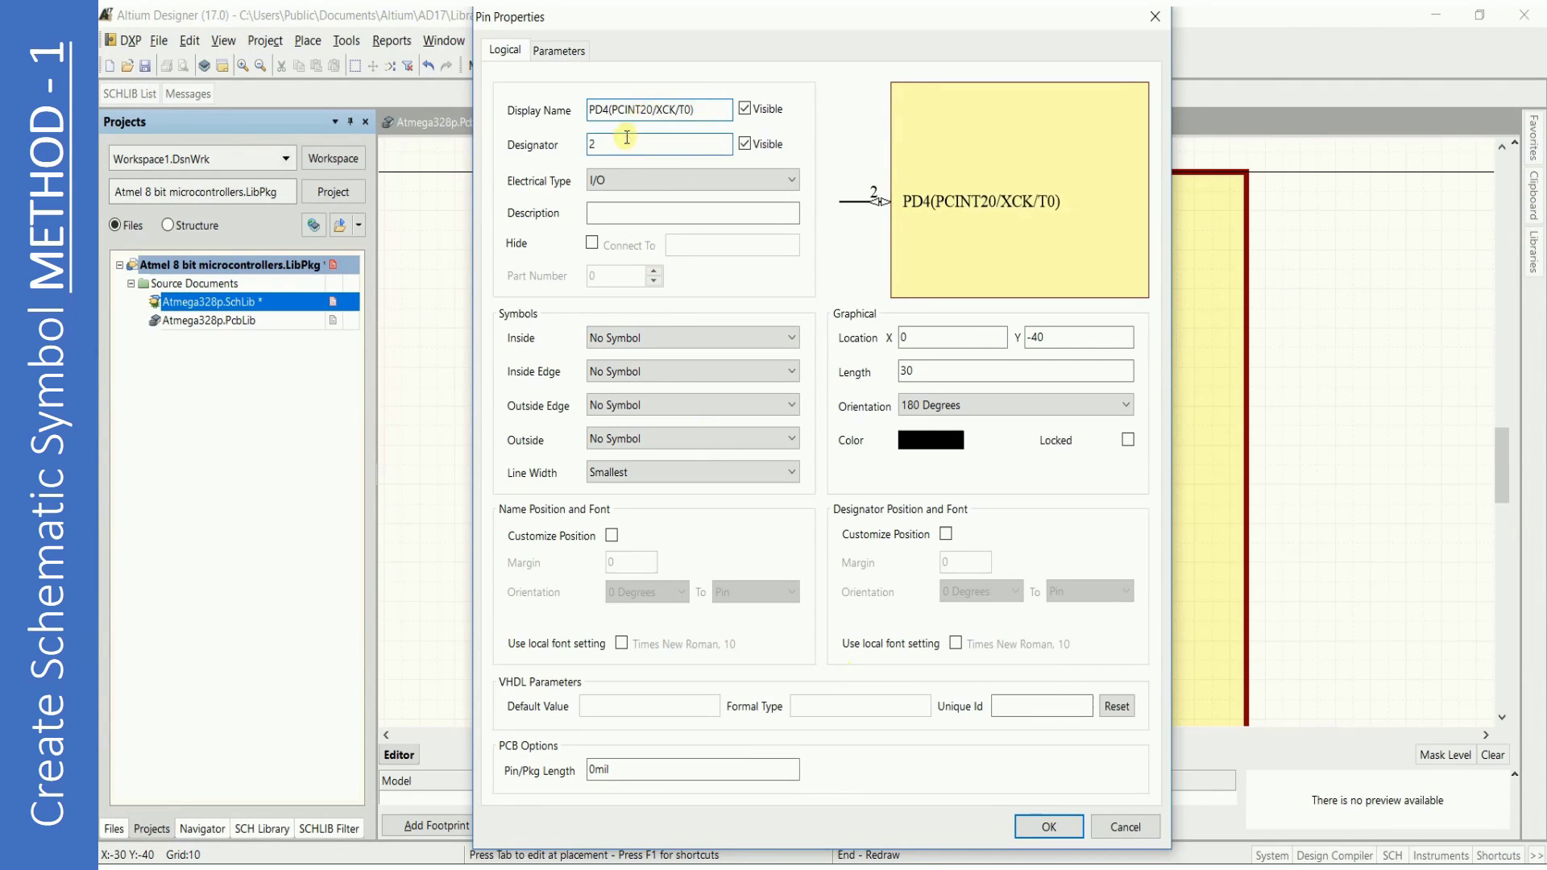
left_click(1047, 826)
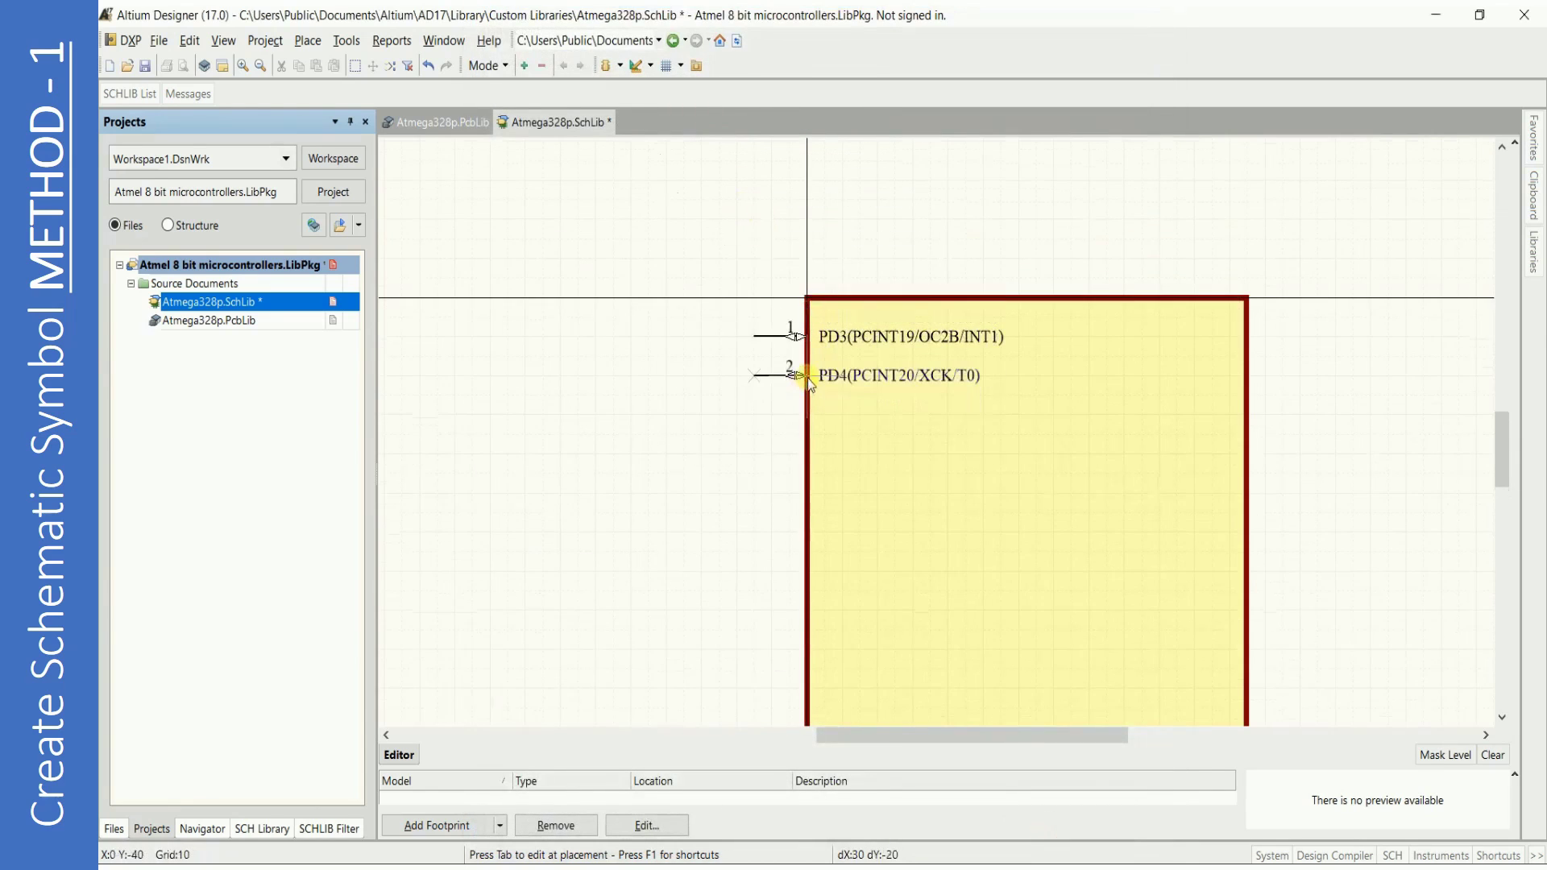
left_click(754, 376)
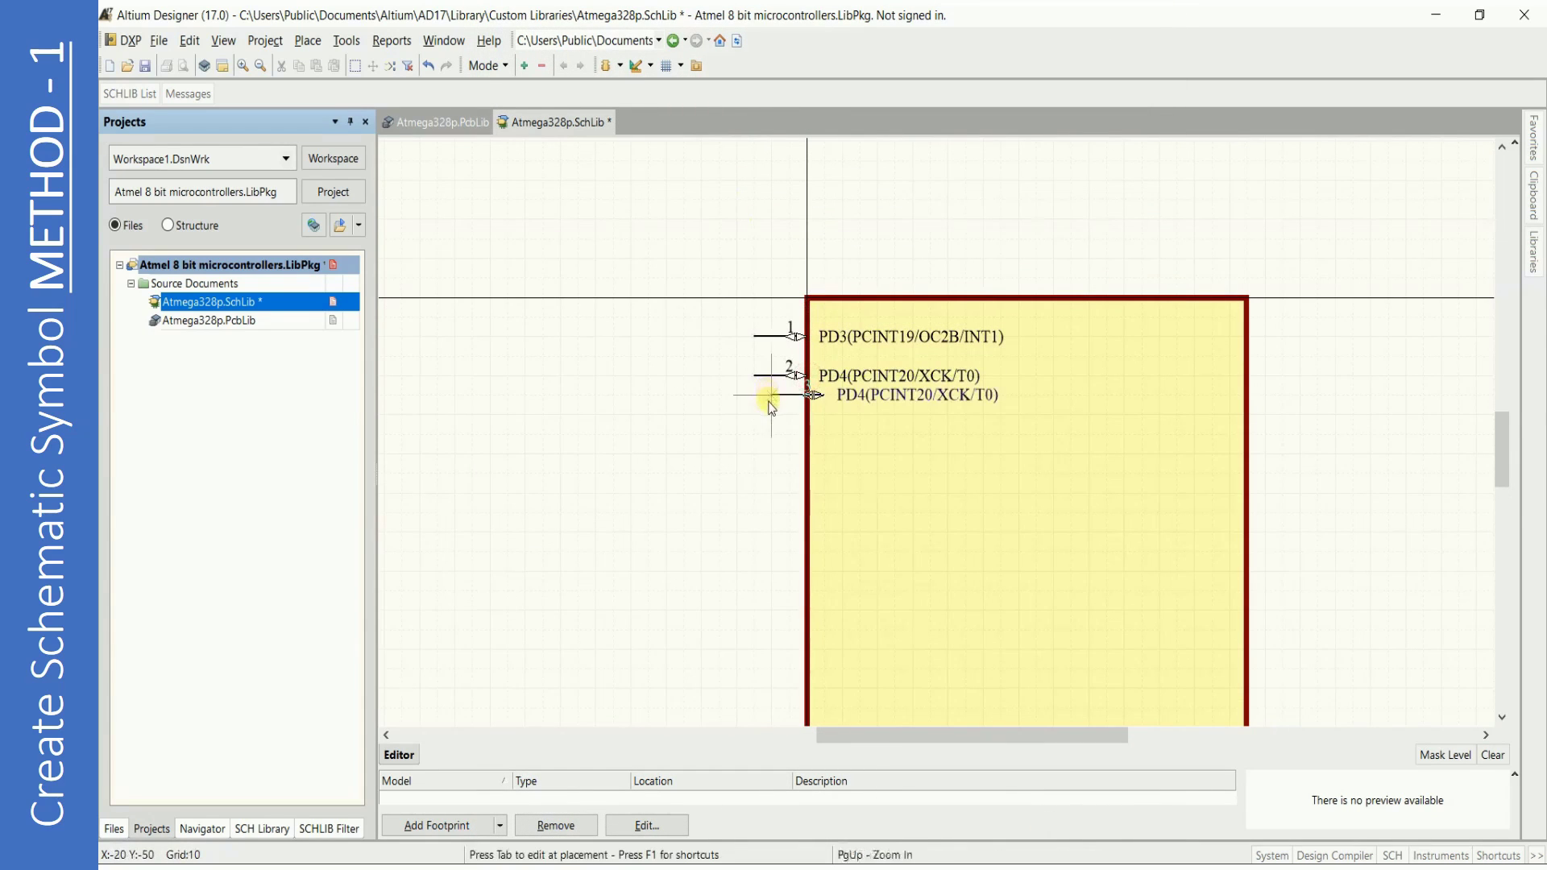
Add pin 3 as GND with Power electrical type, placed below PD4.
key("Tab")
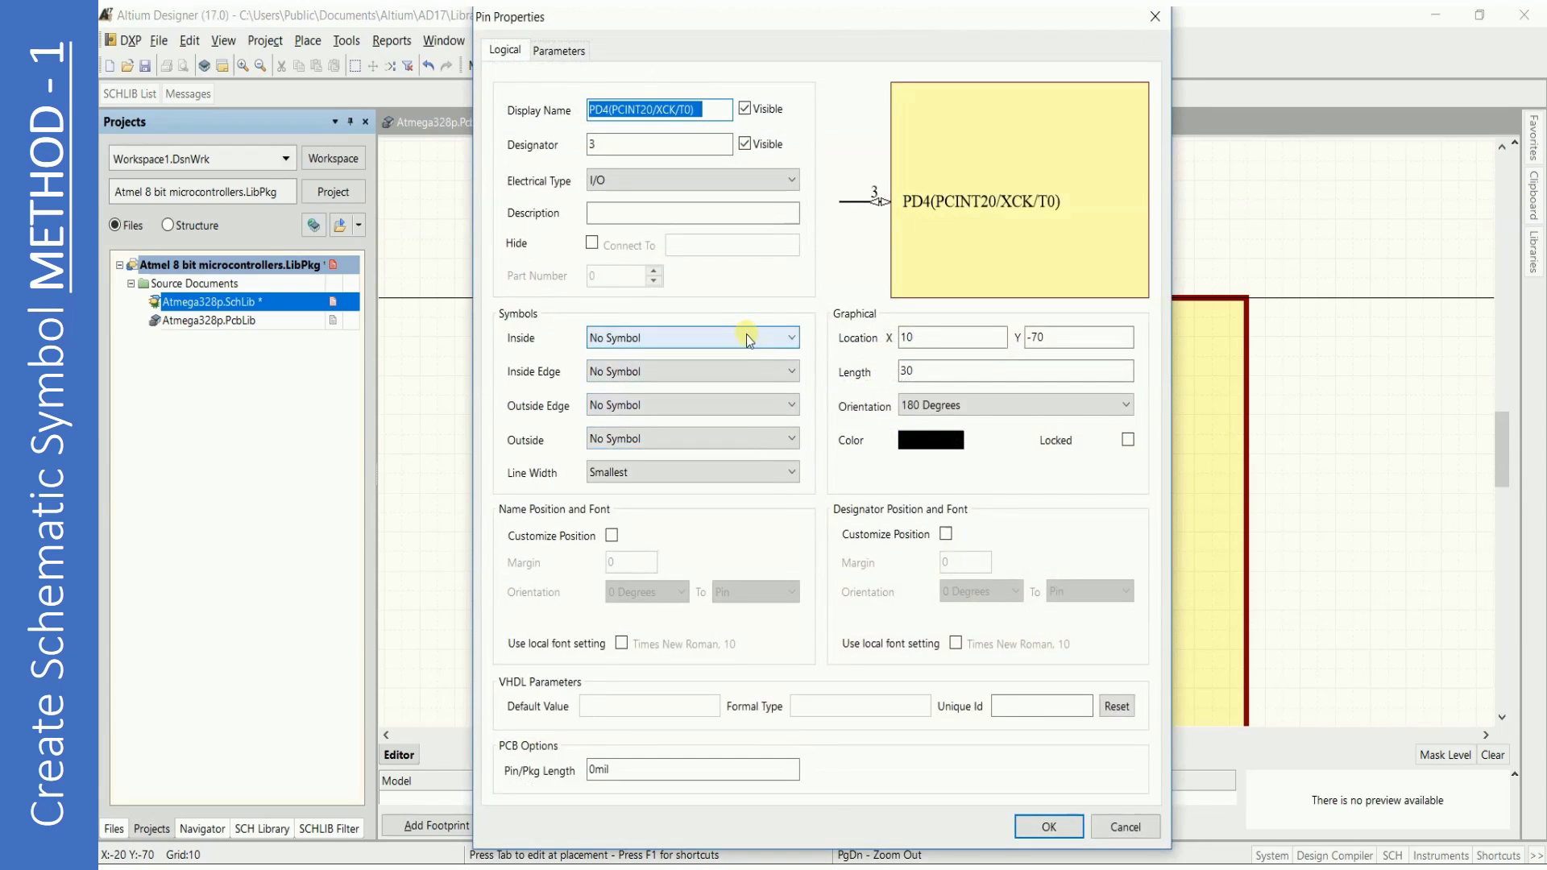
left_click(981, 856)
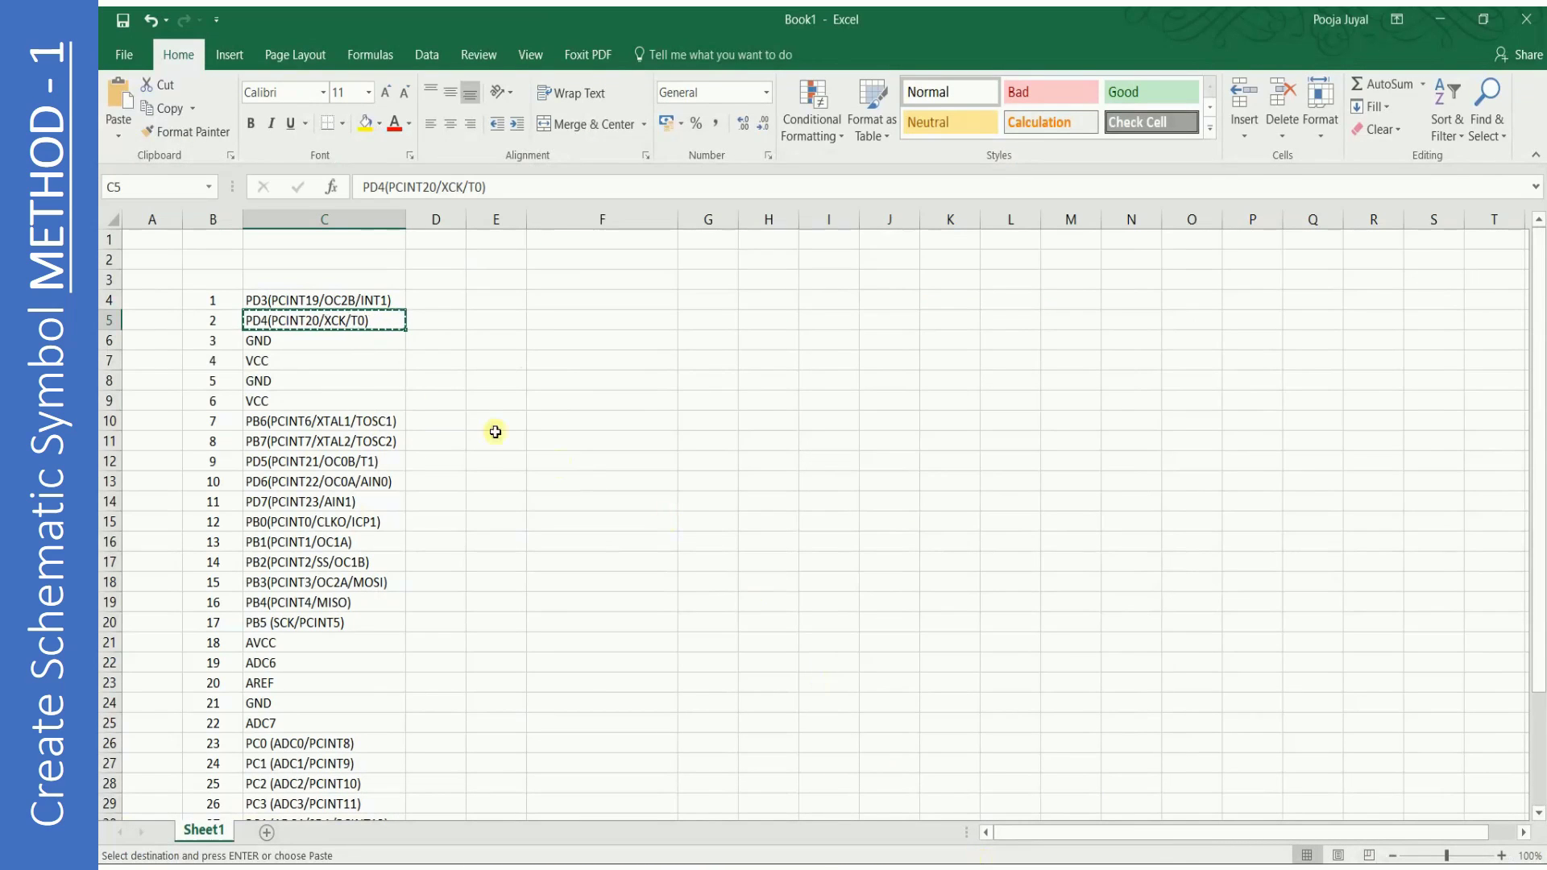
left_click(281, 344)
key("ctrl+c")
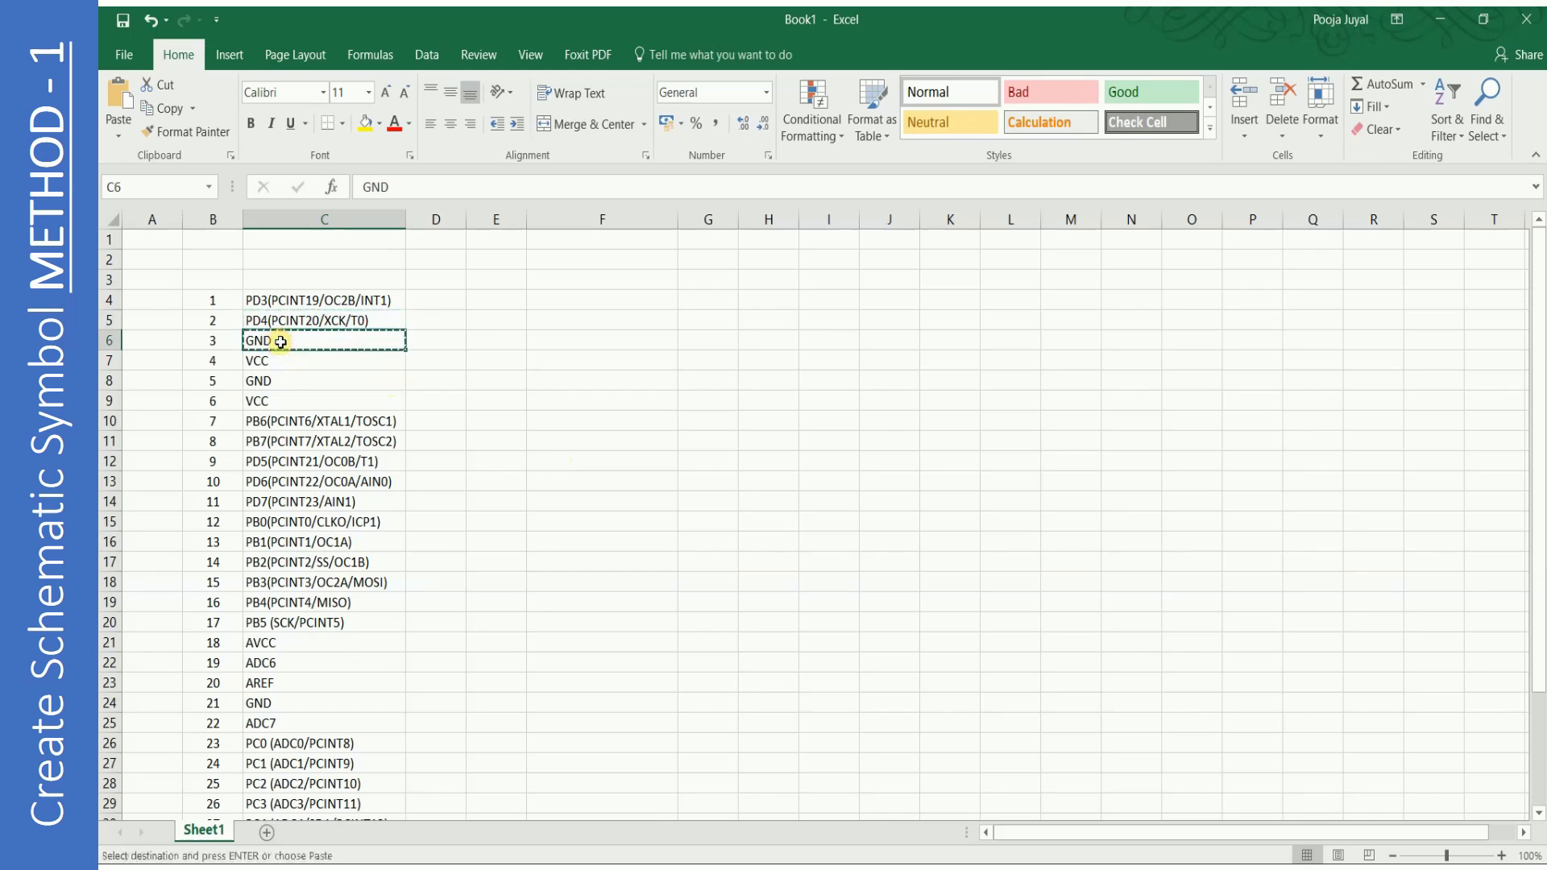
left_click(684, 858)
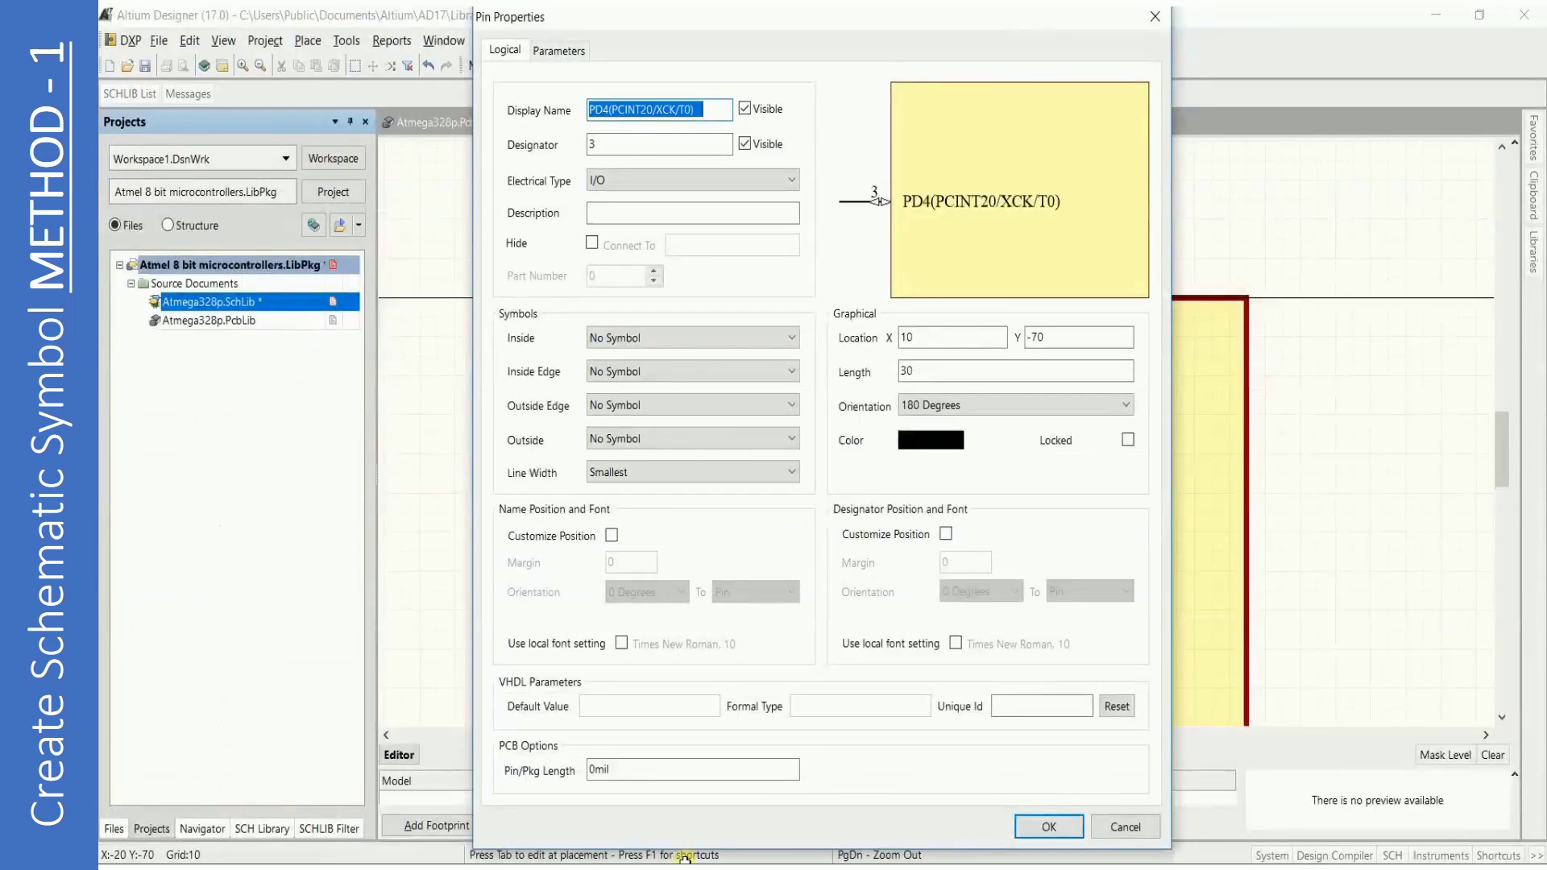
key("ctrl+v")
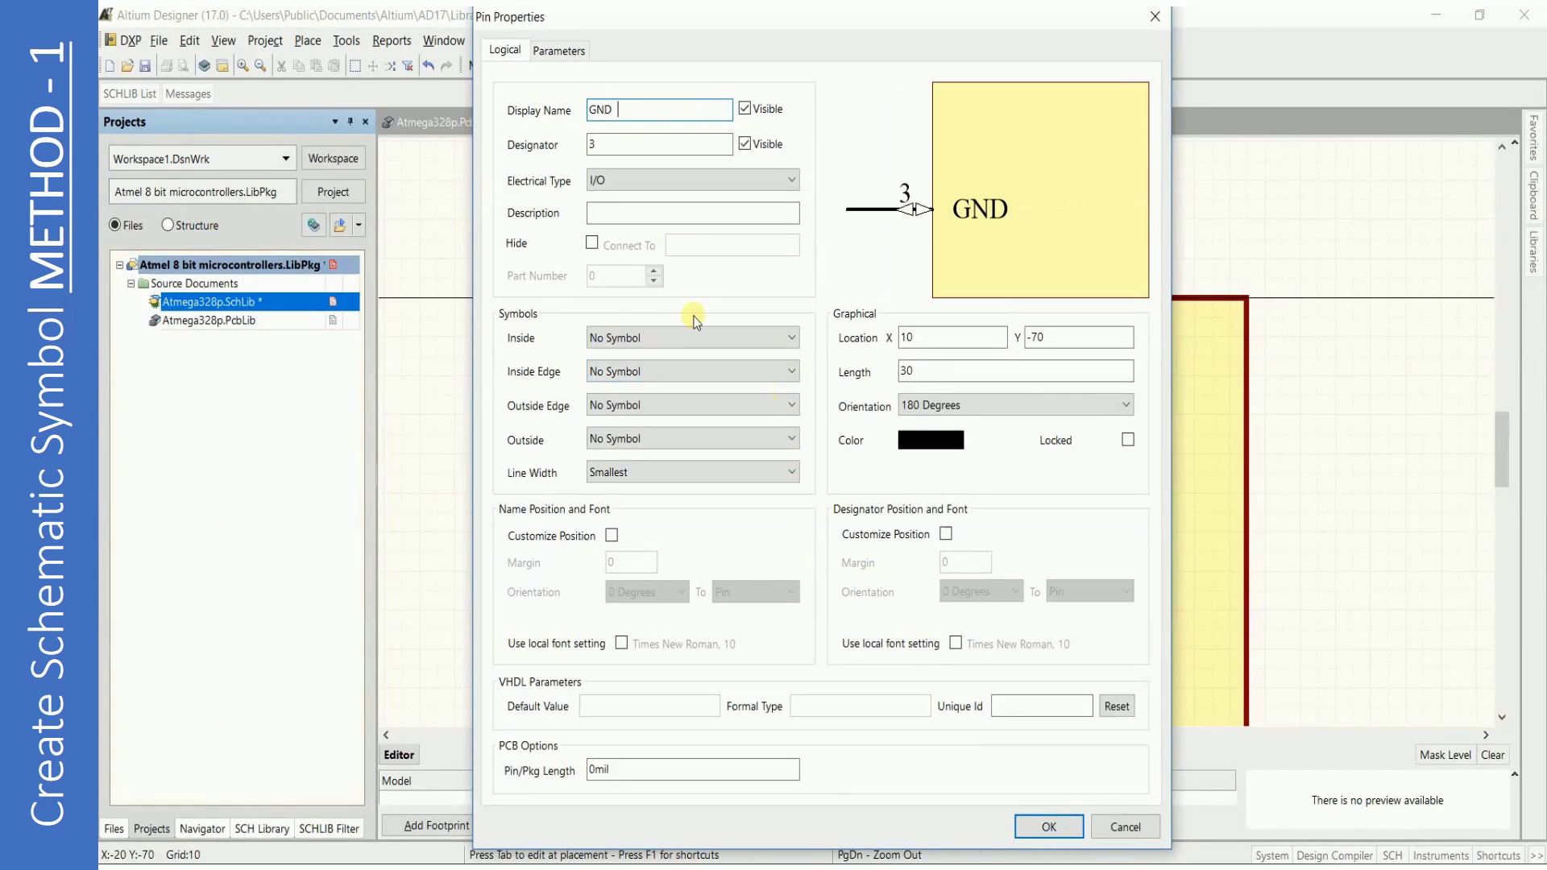
left_click(620, 180)
left_click(622, 312)
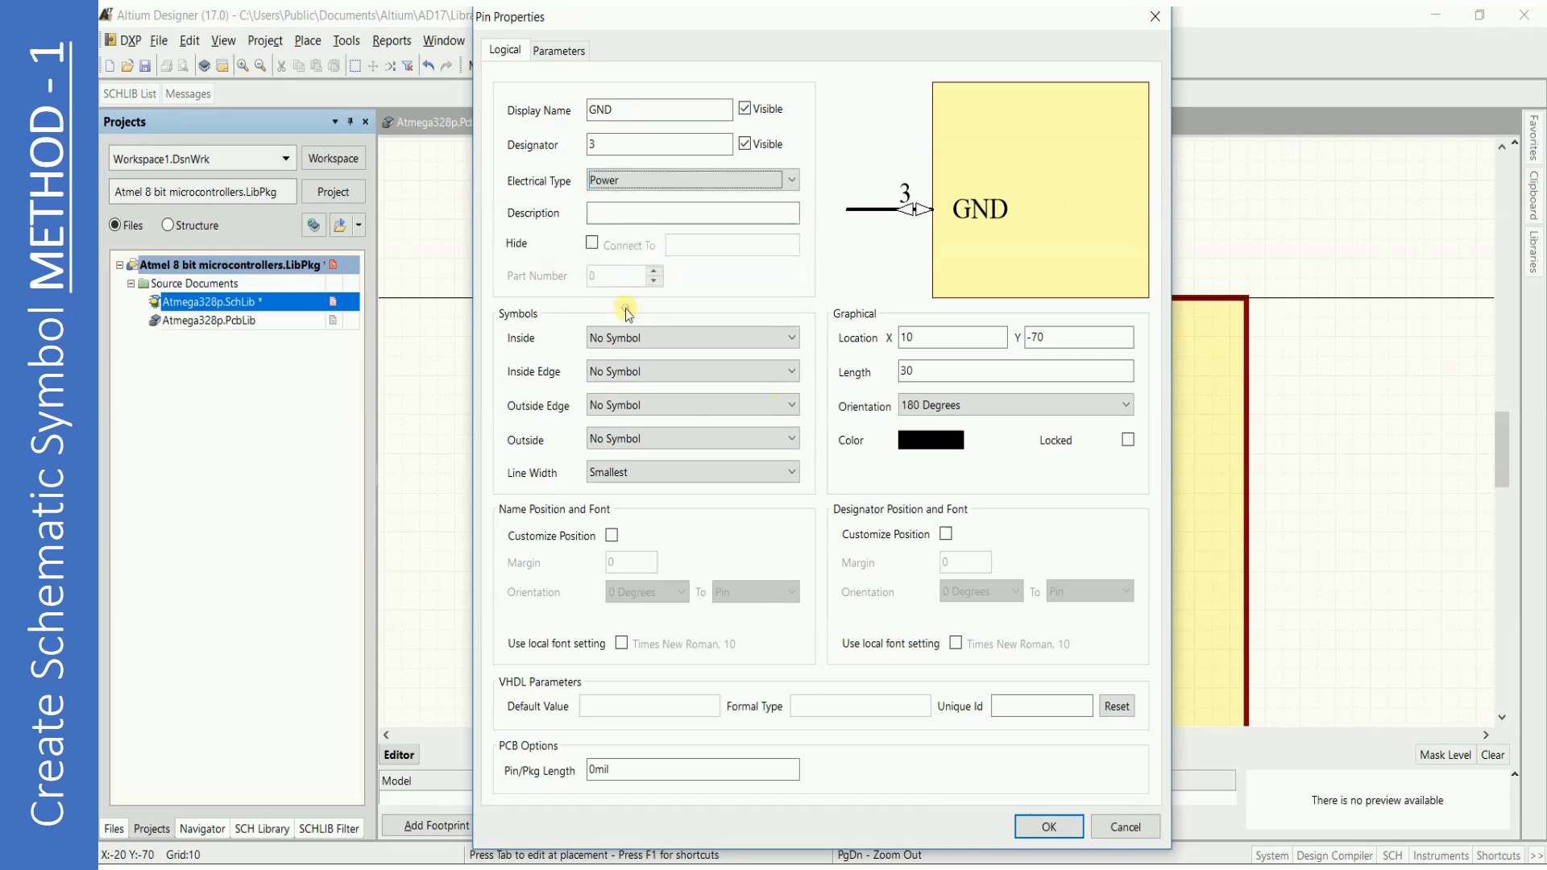
key("Return")
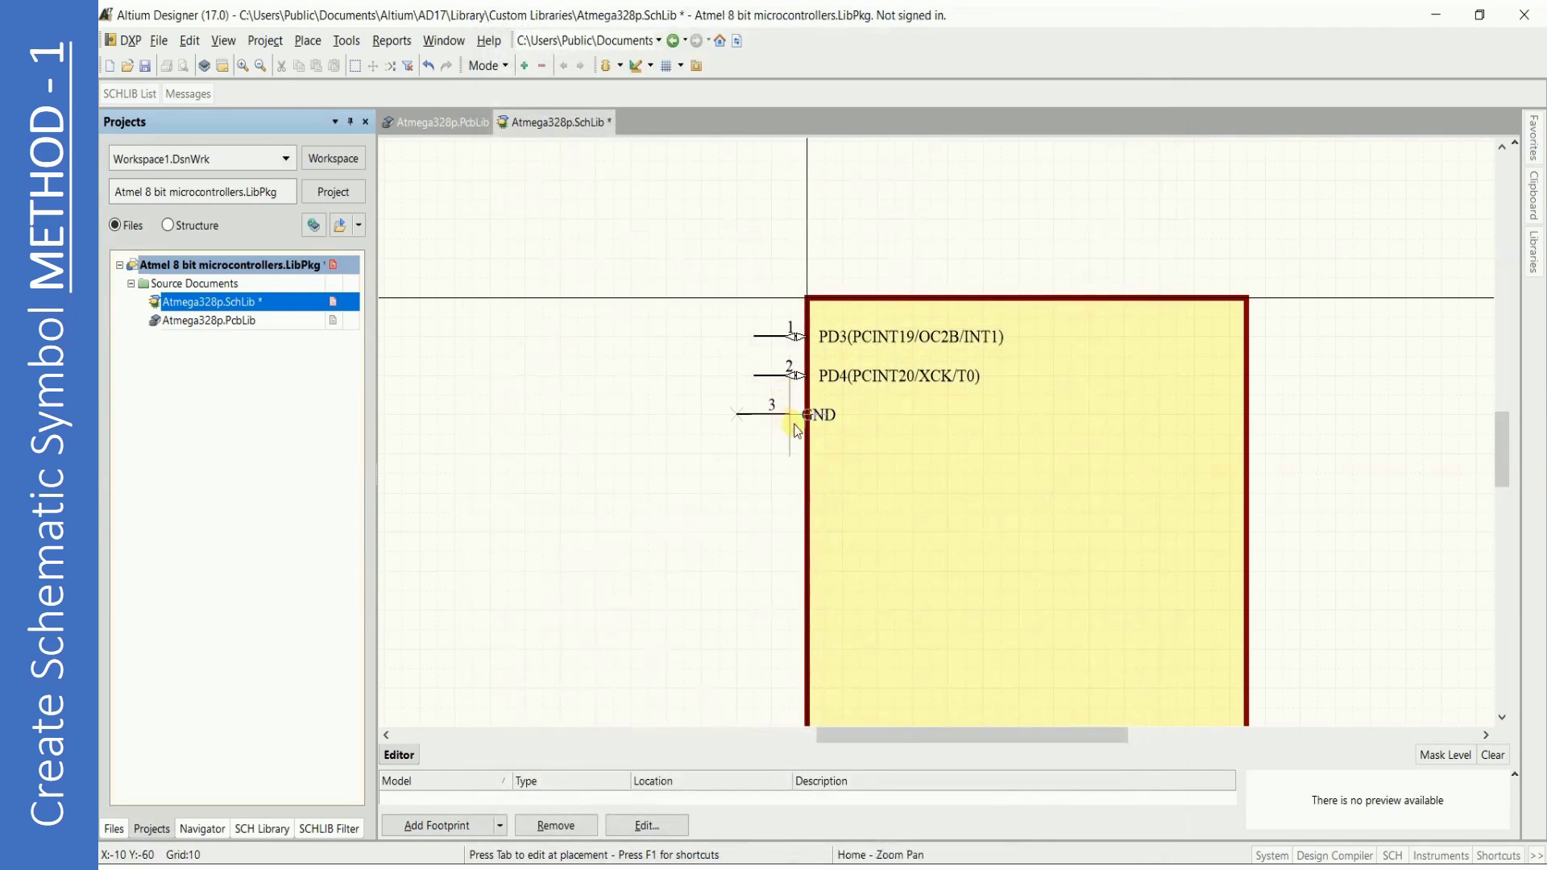
left_click(802, 415)
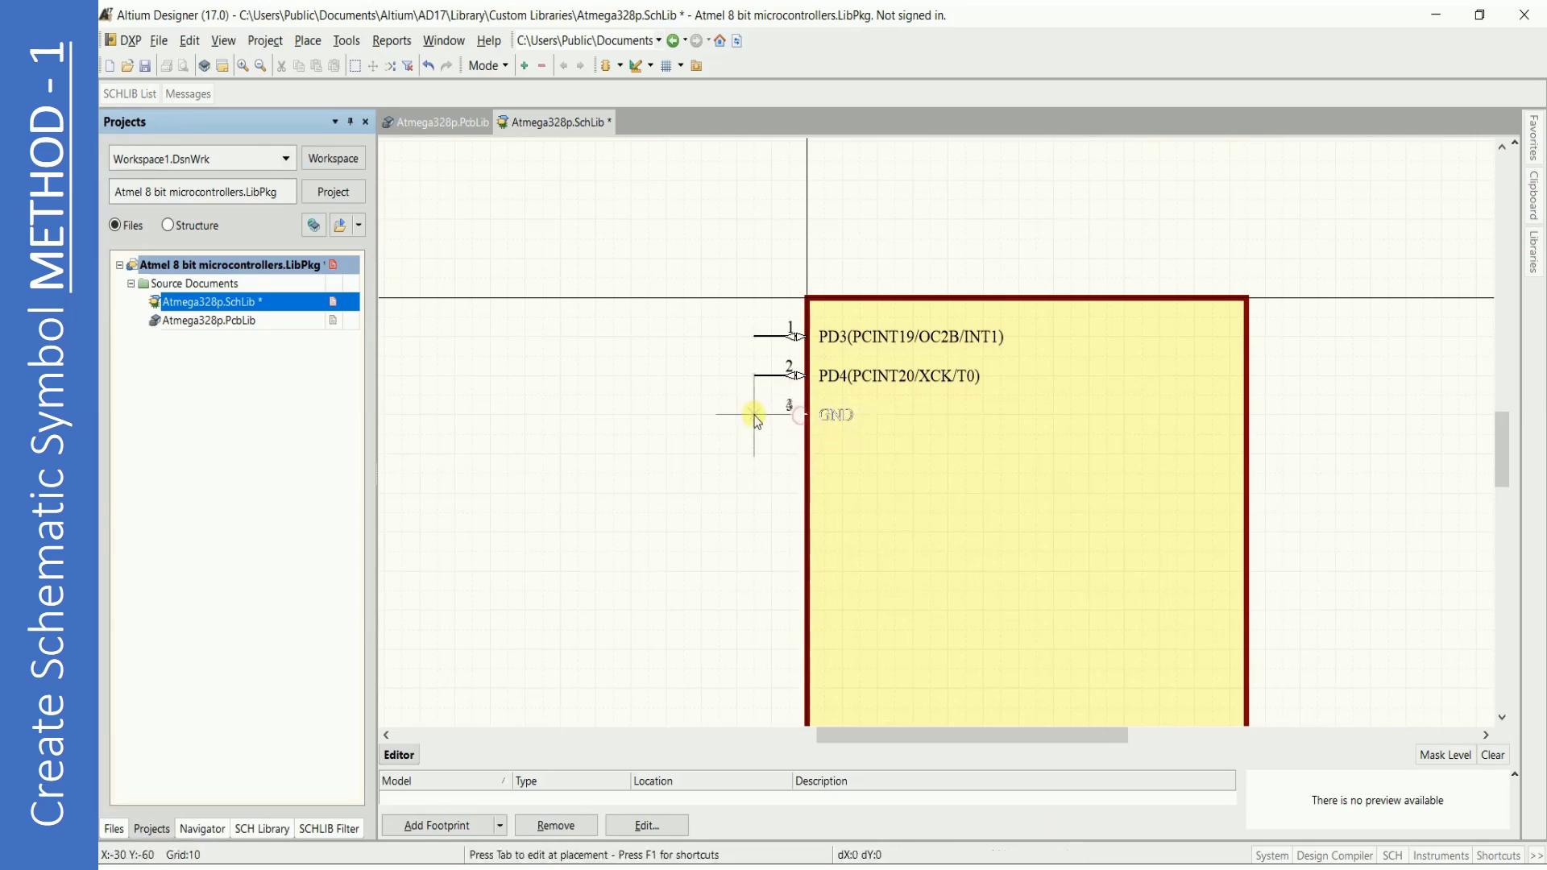
Add pin 4 named VCC on the body's left edge.
key("Tab")
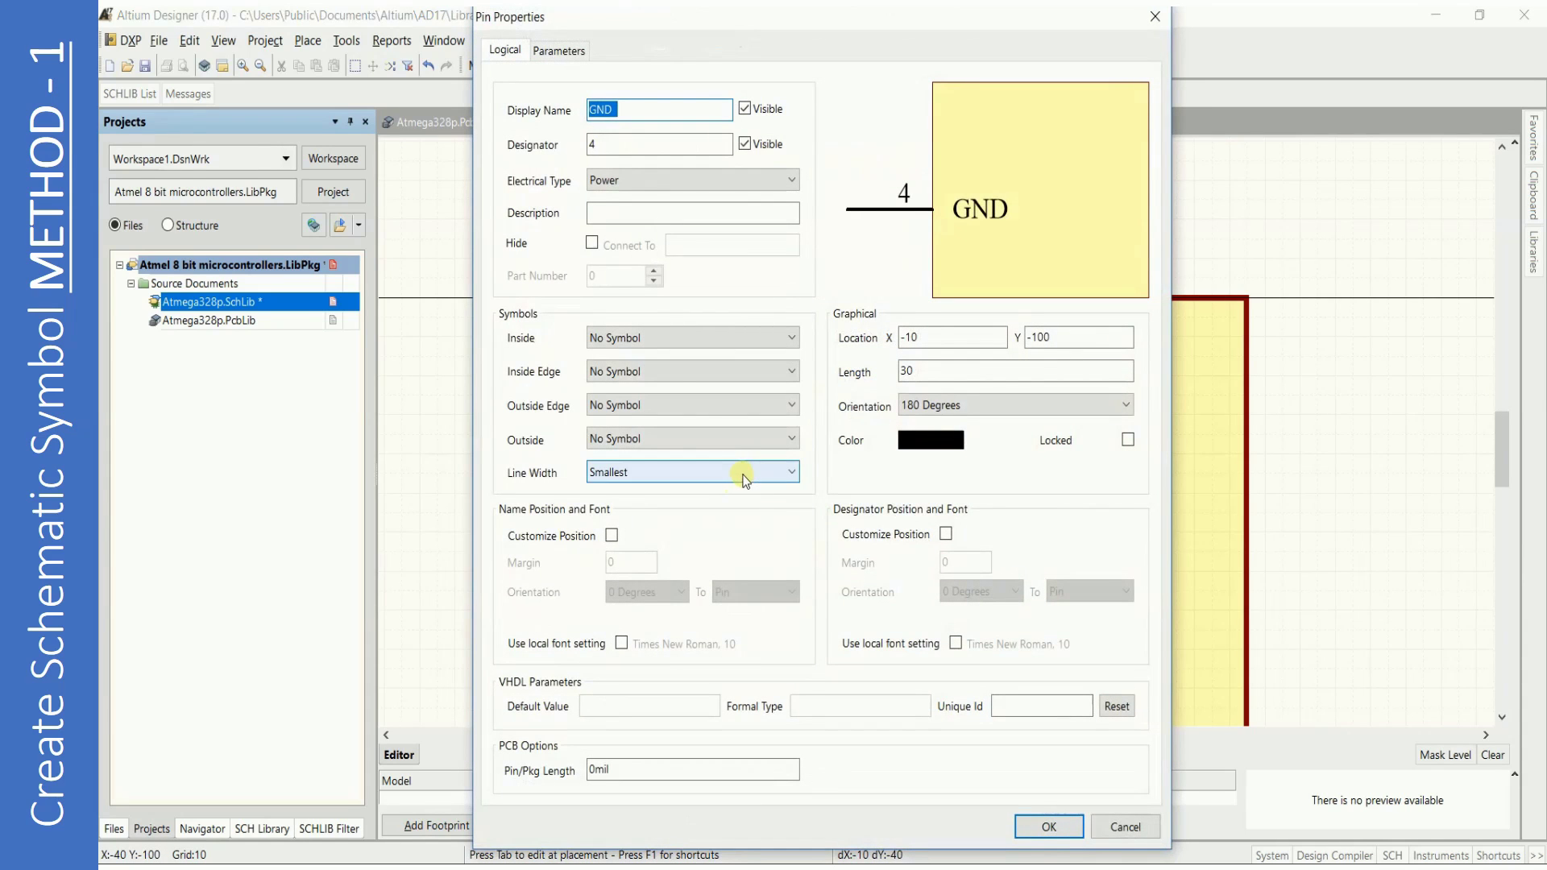
key("alt+Tab")
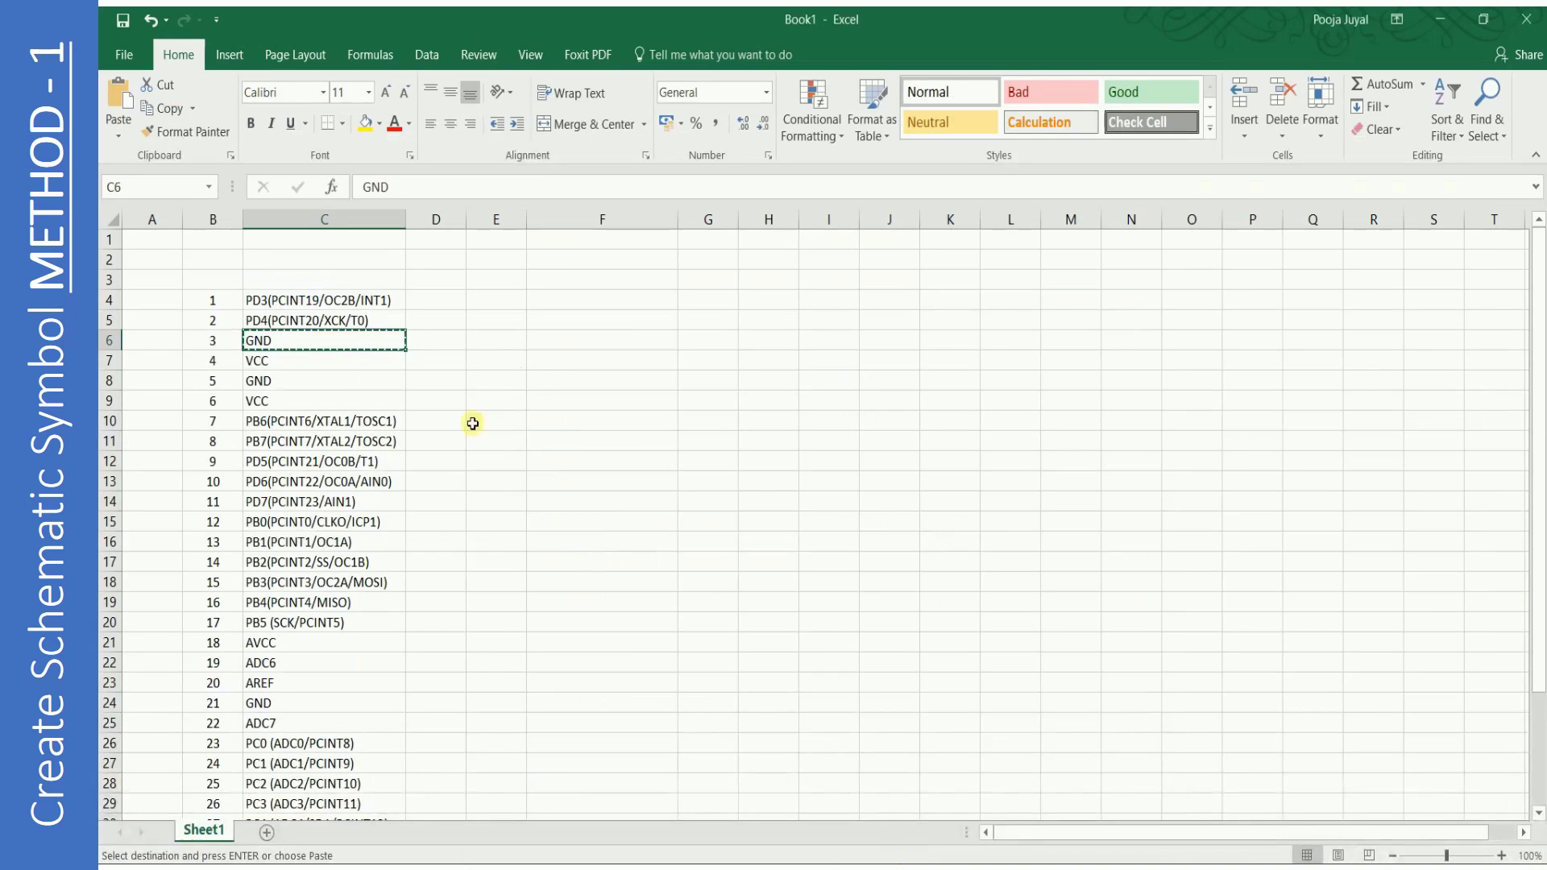
left_click(303, 358)
key("ctrl+c")
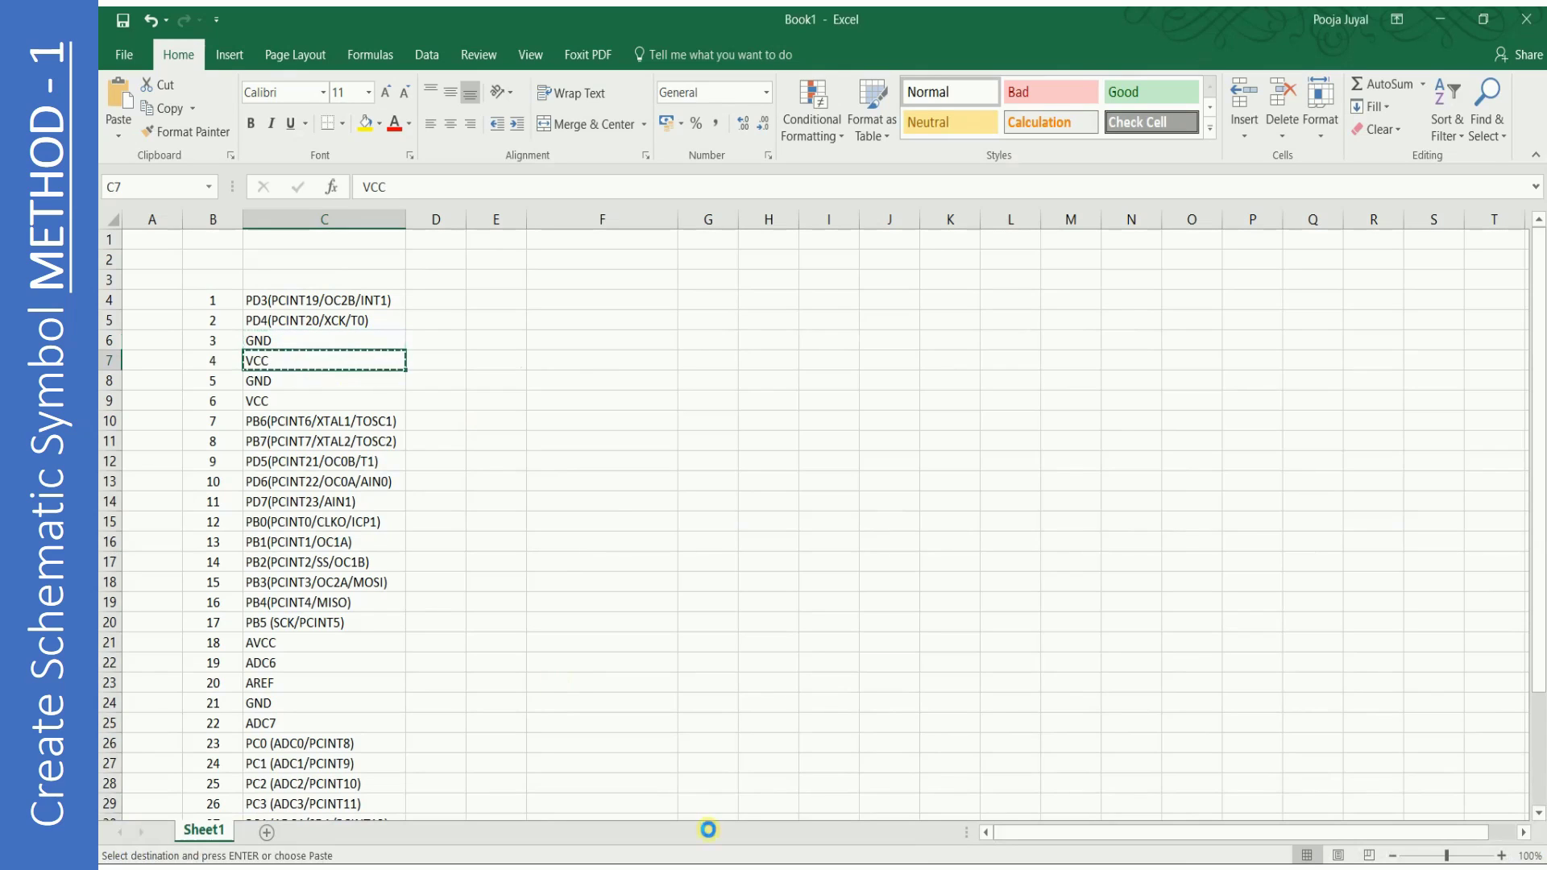
key("alt+Tab")
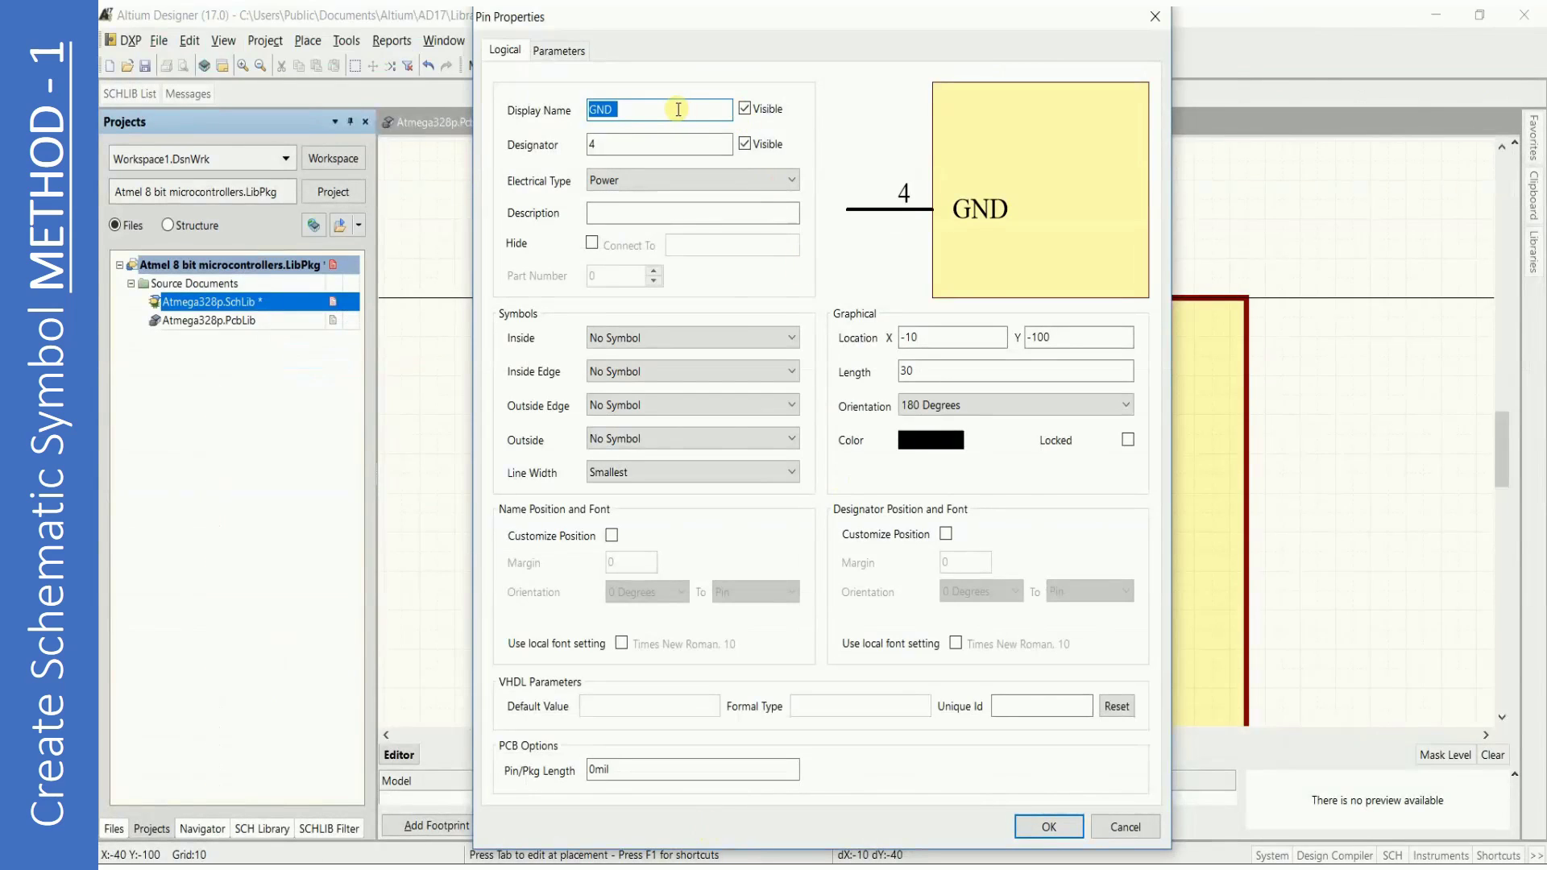
key("ctrl+v")
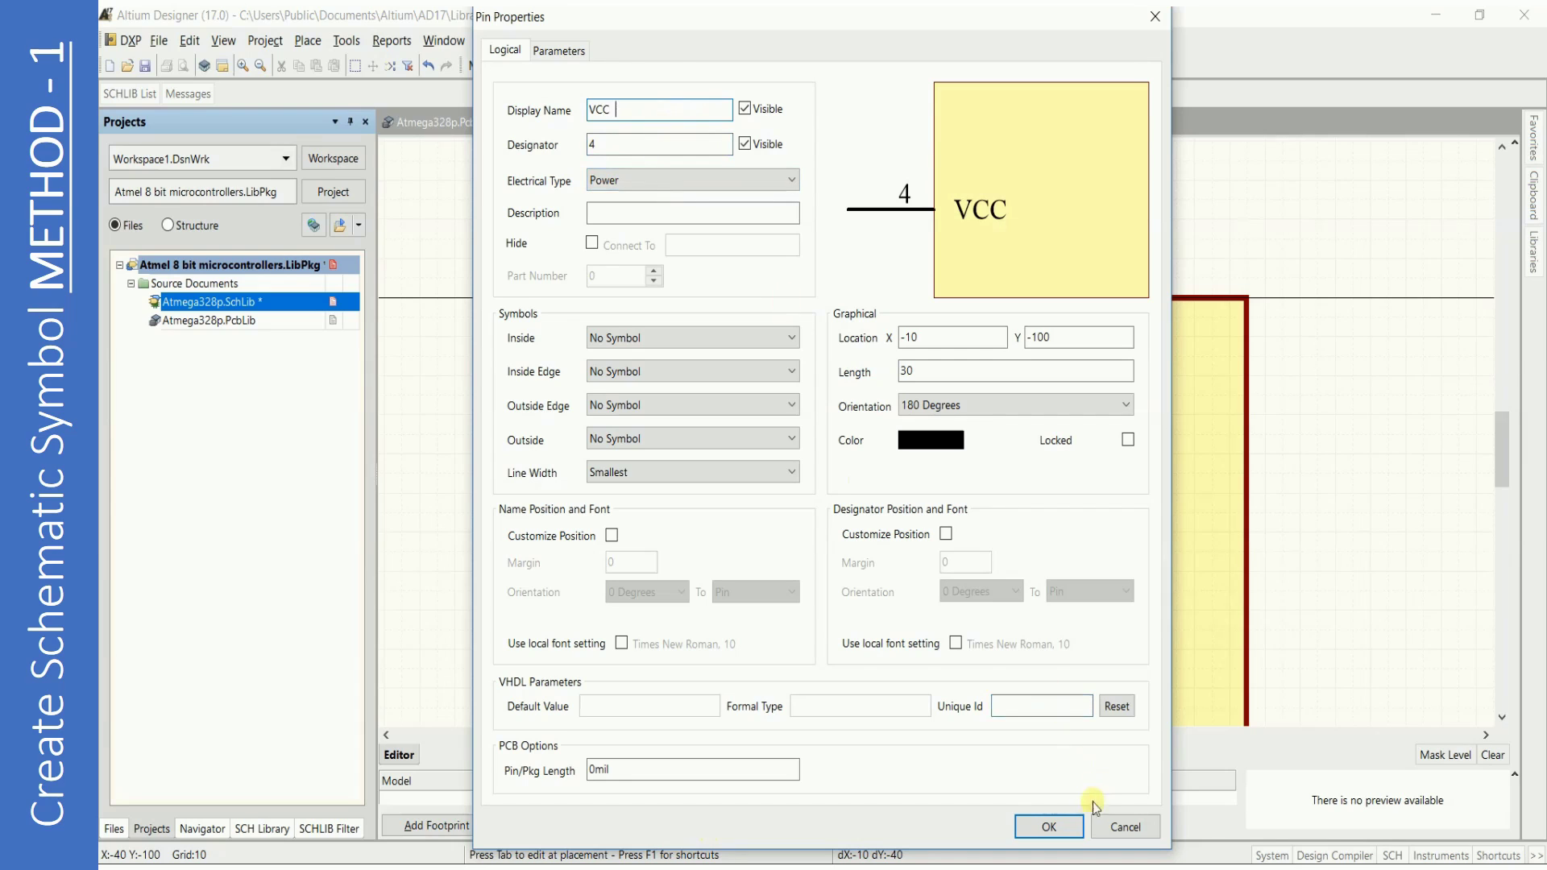
left_click(1046, 826)
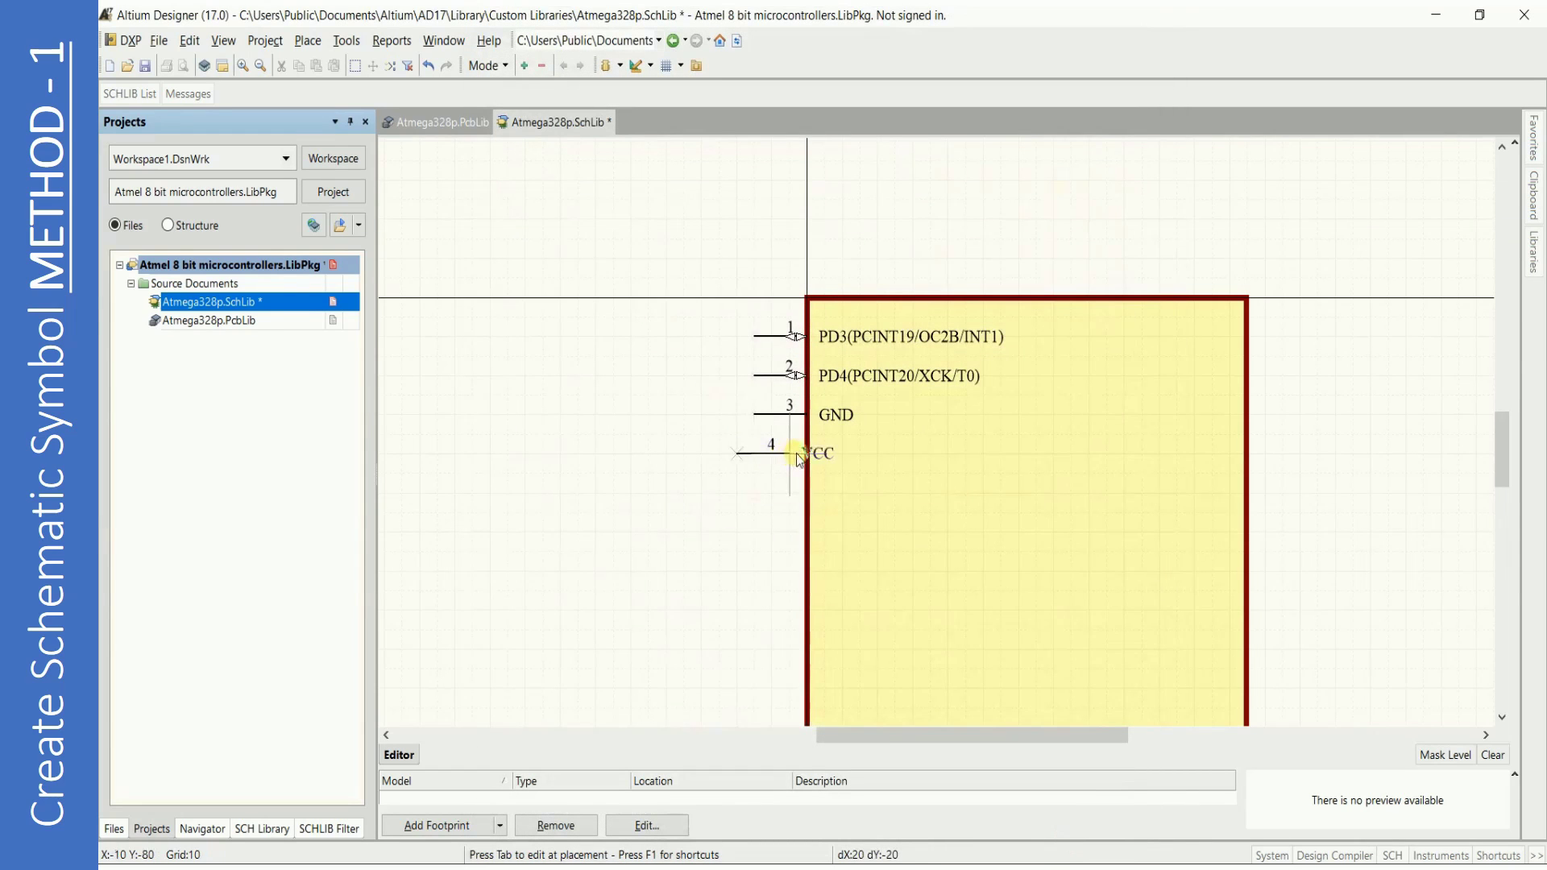
left_click(806, 459)
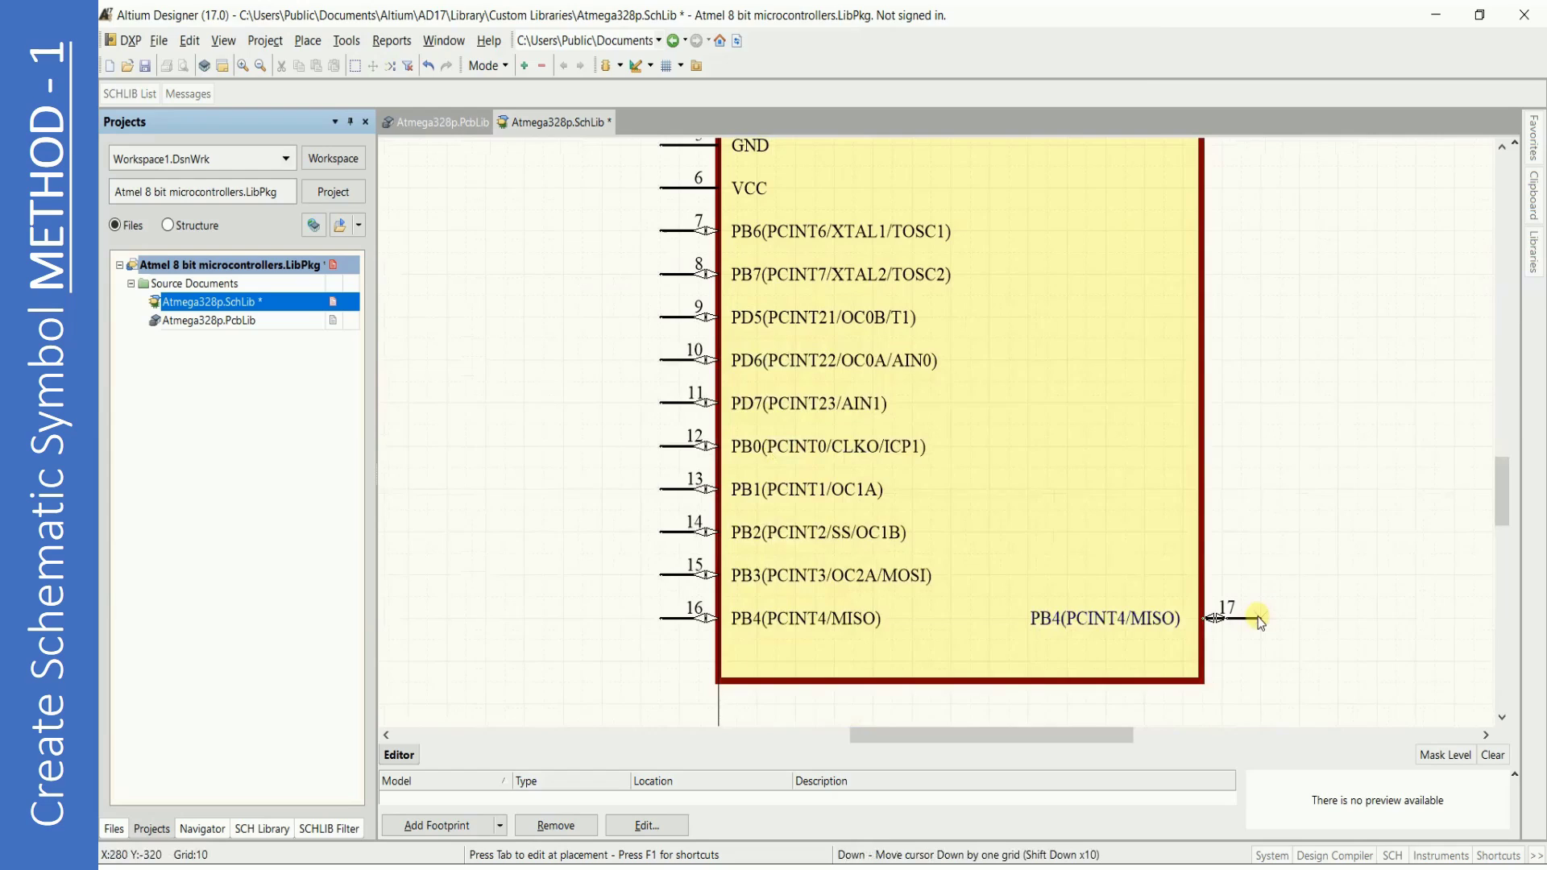
Add pin 17 named PB5 (SCK/PCINT5) on the body's right edge.
key("Tab")
key("alt+Tab")
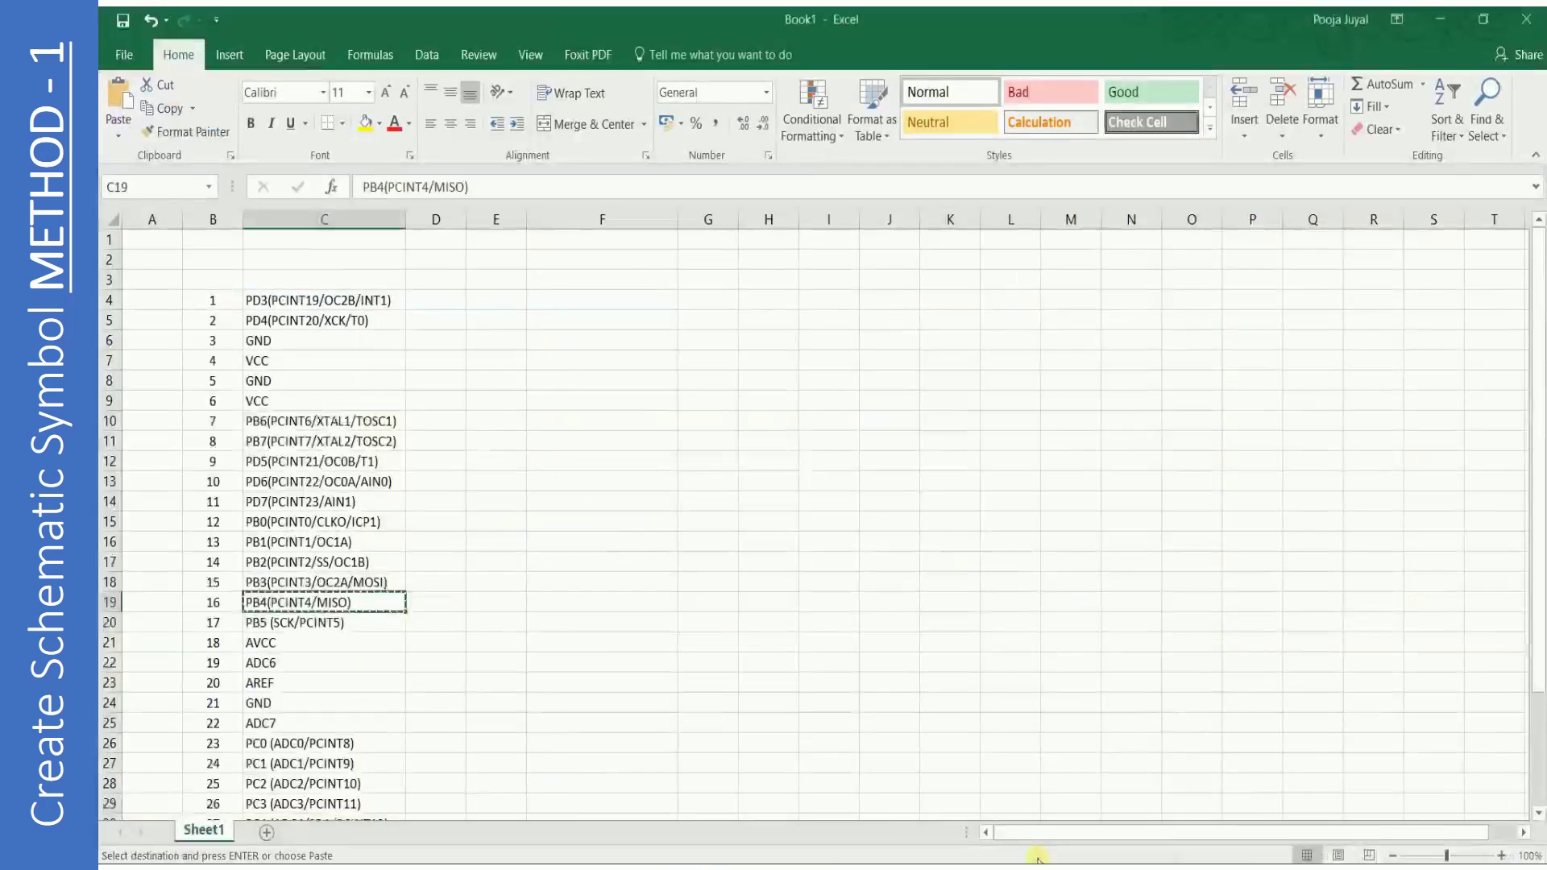
left_click(317, 621)
key("ctrl+c")
key("alt+Tab")
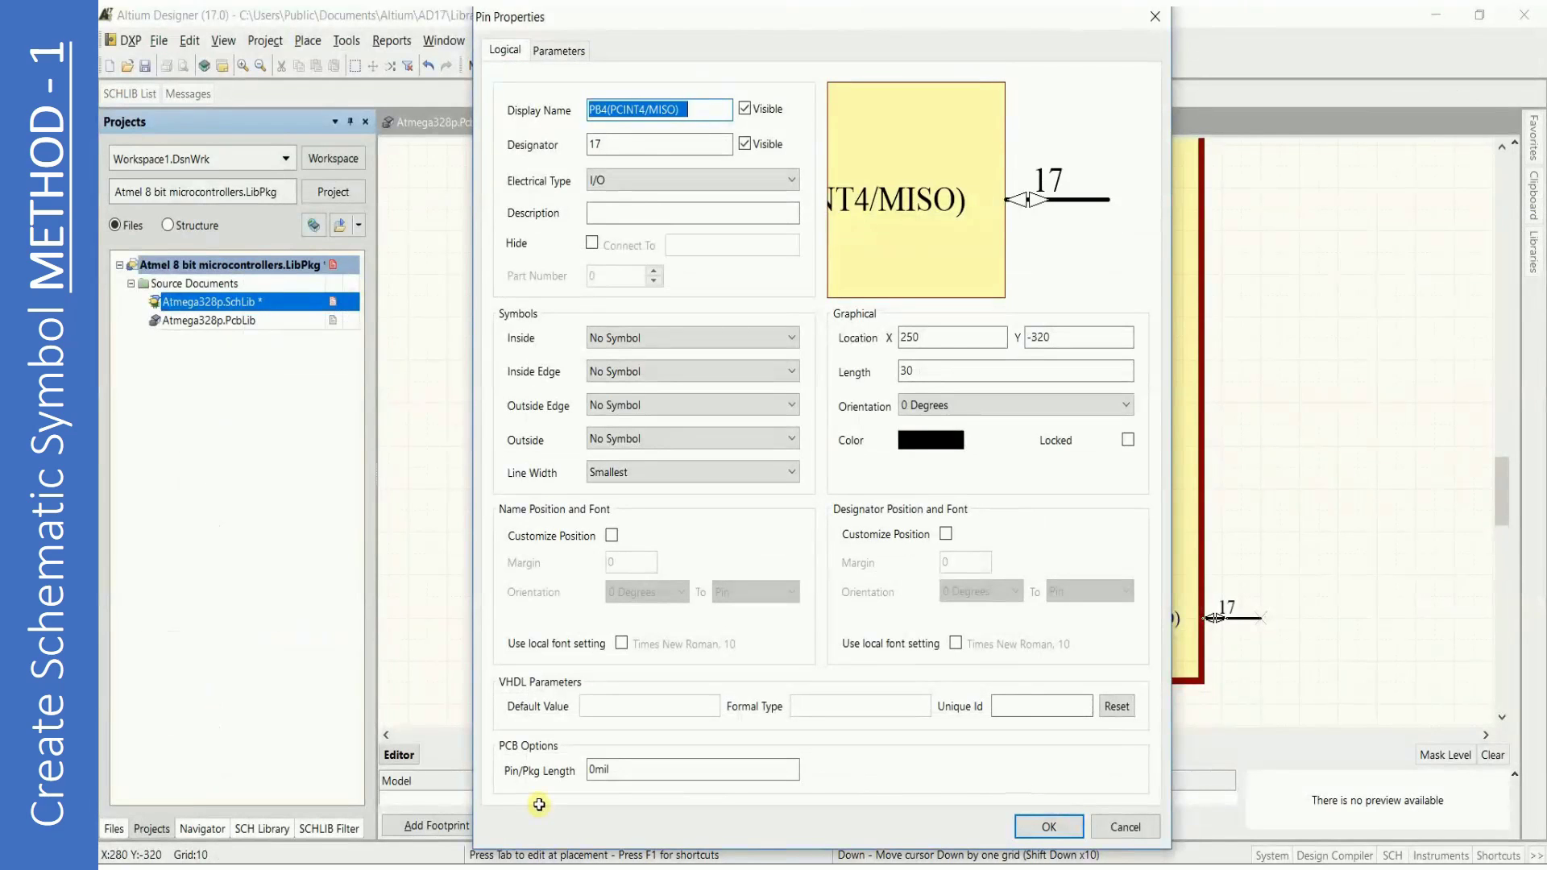
key("ctrl+v")
left_click(1049, 828)
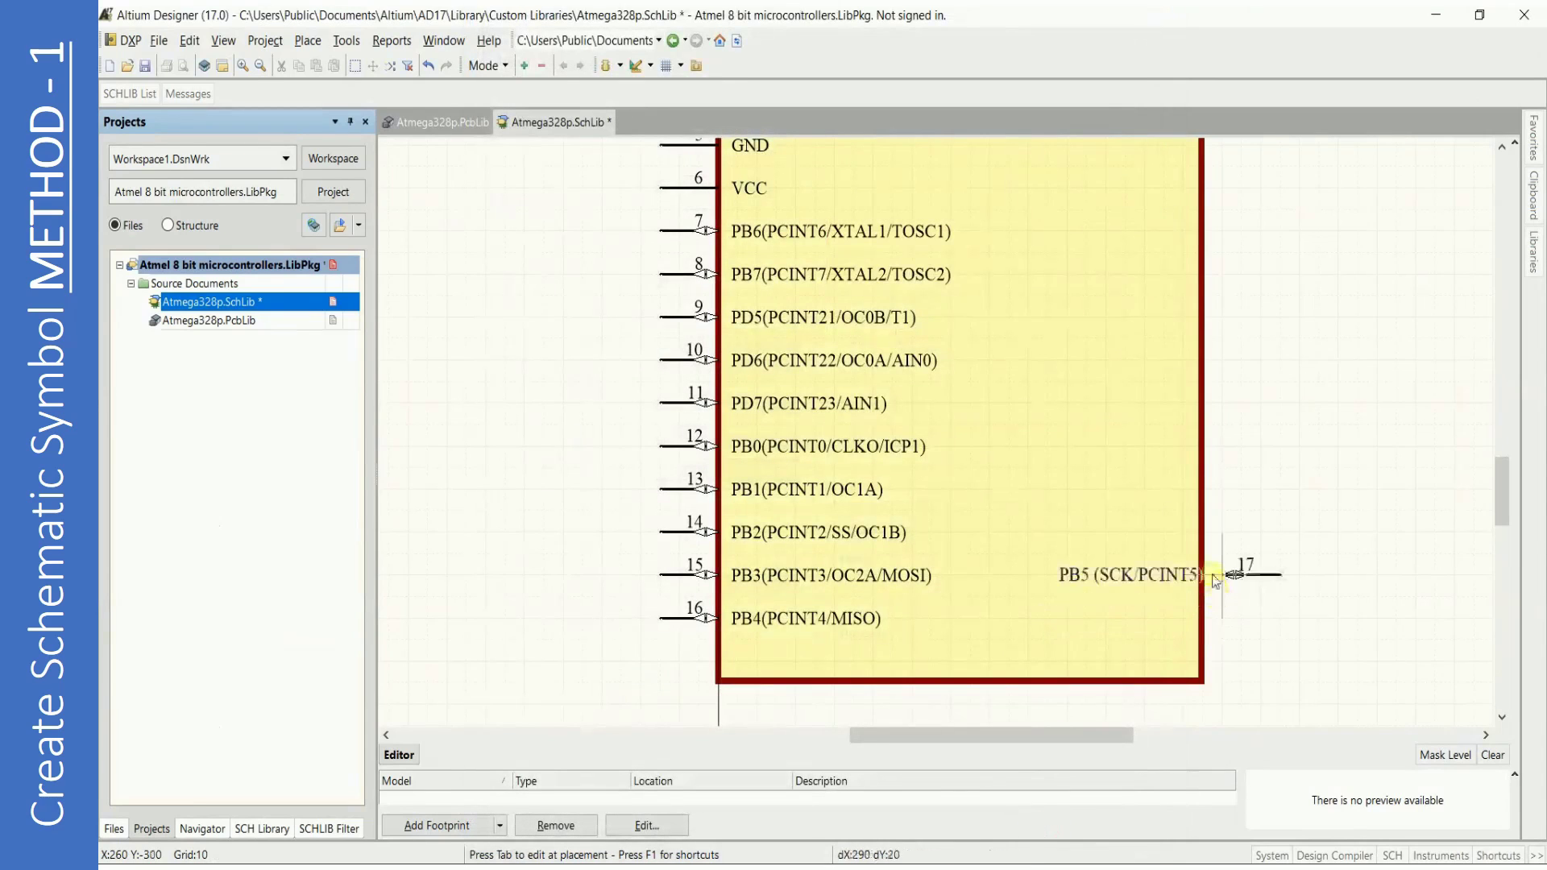
left_click(1260, 618)
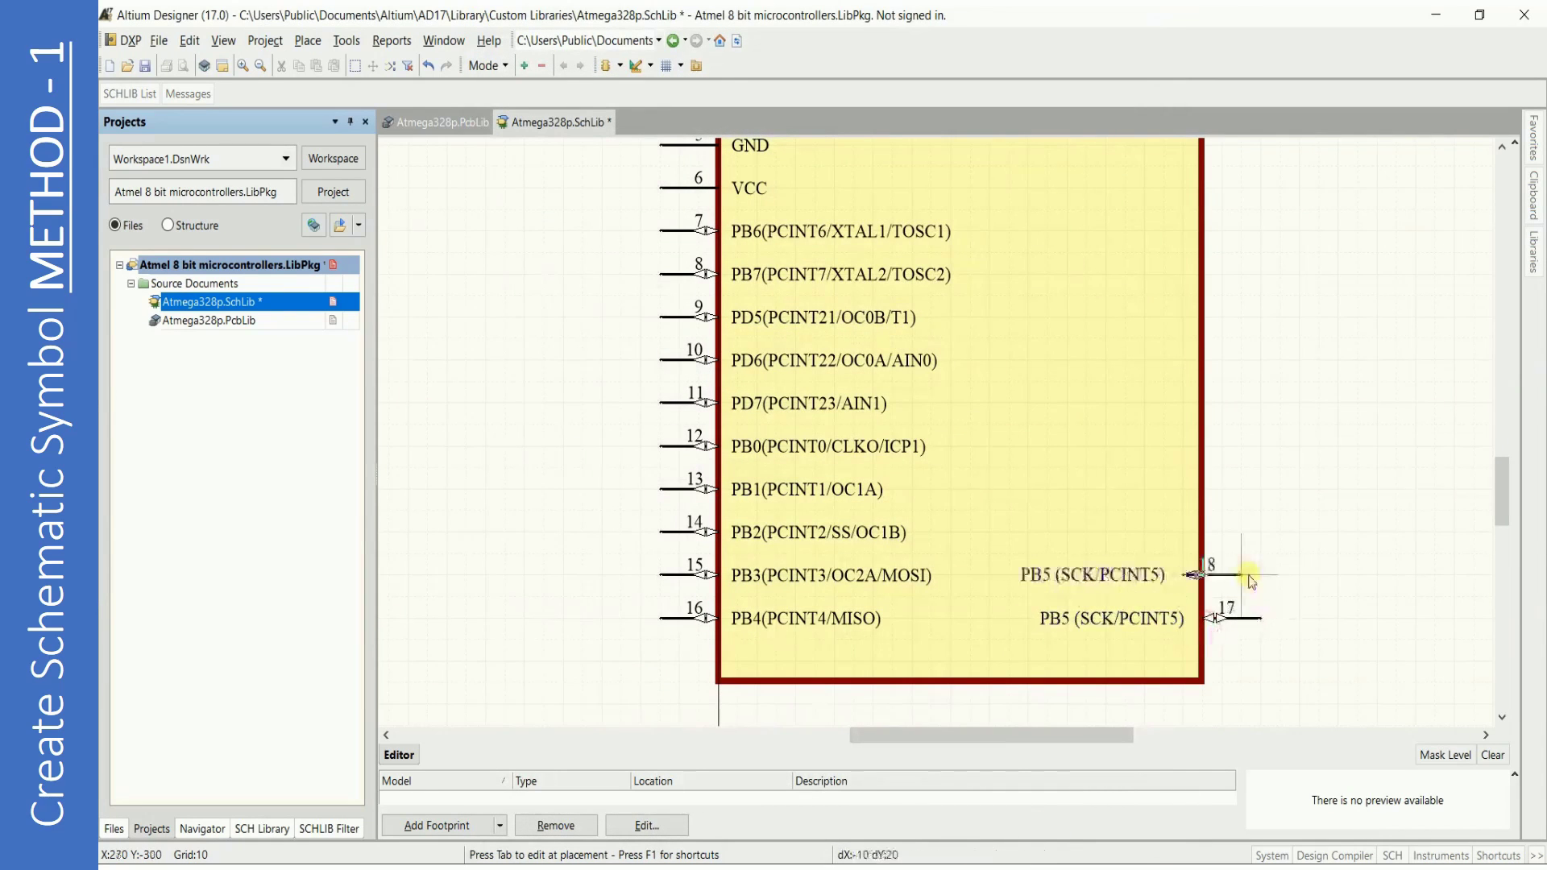
Add pin 18 as AVCC with Power electrical type on the right edge.
key("Tab")
key("alt+Tab")
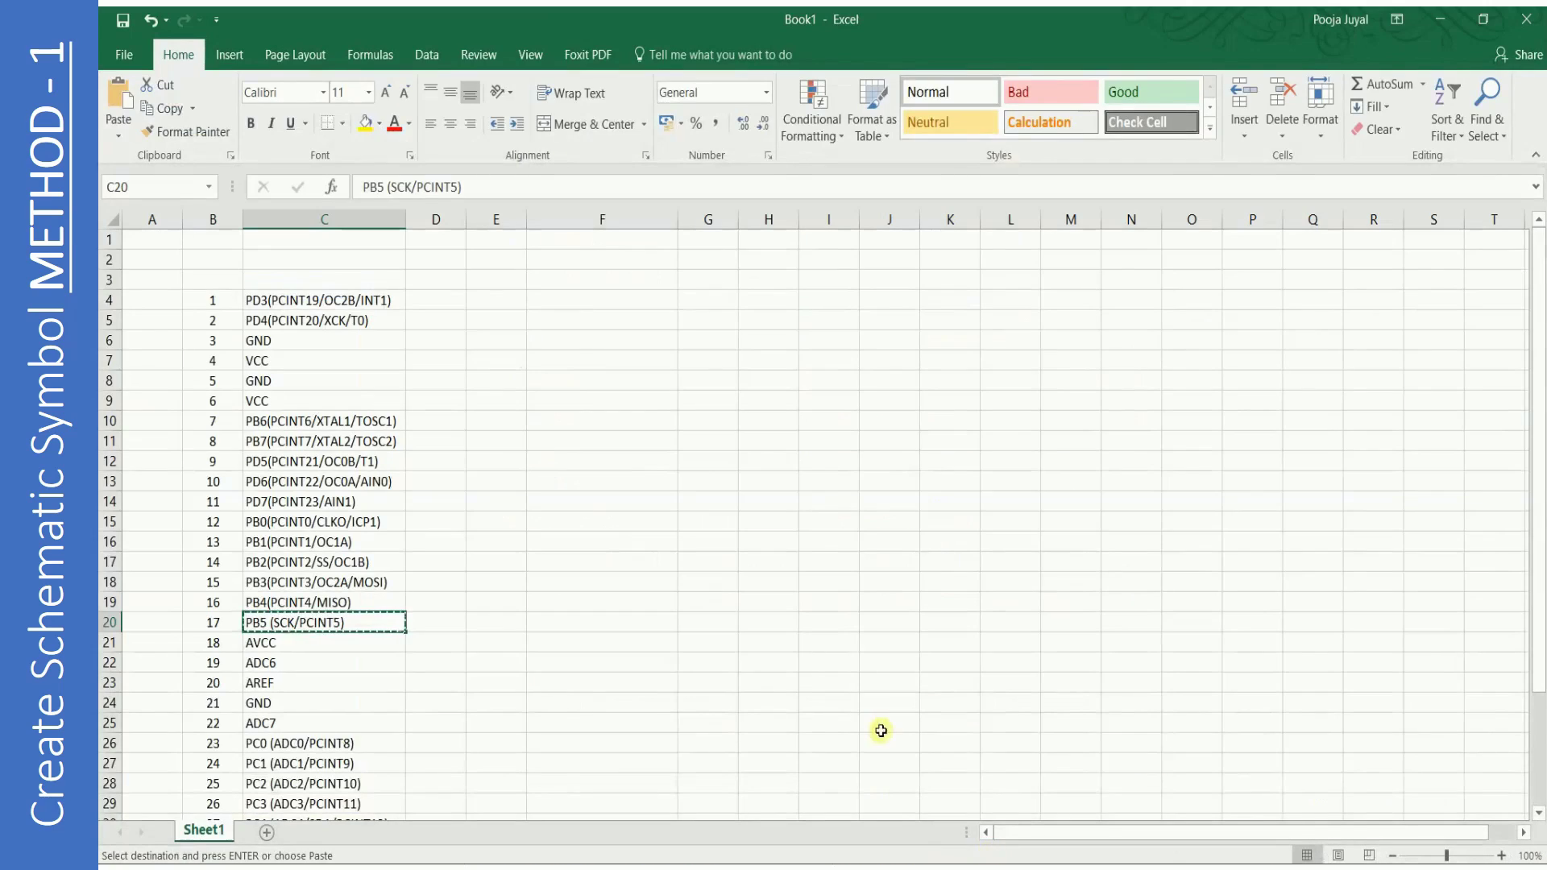
left_click(302, 642)
key("ctrl+c")
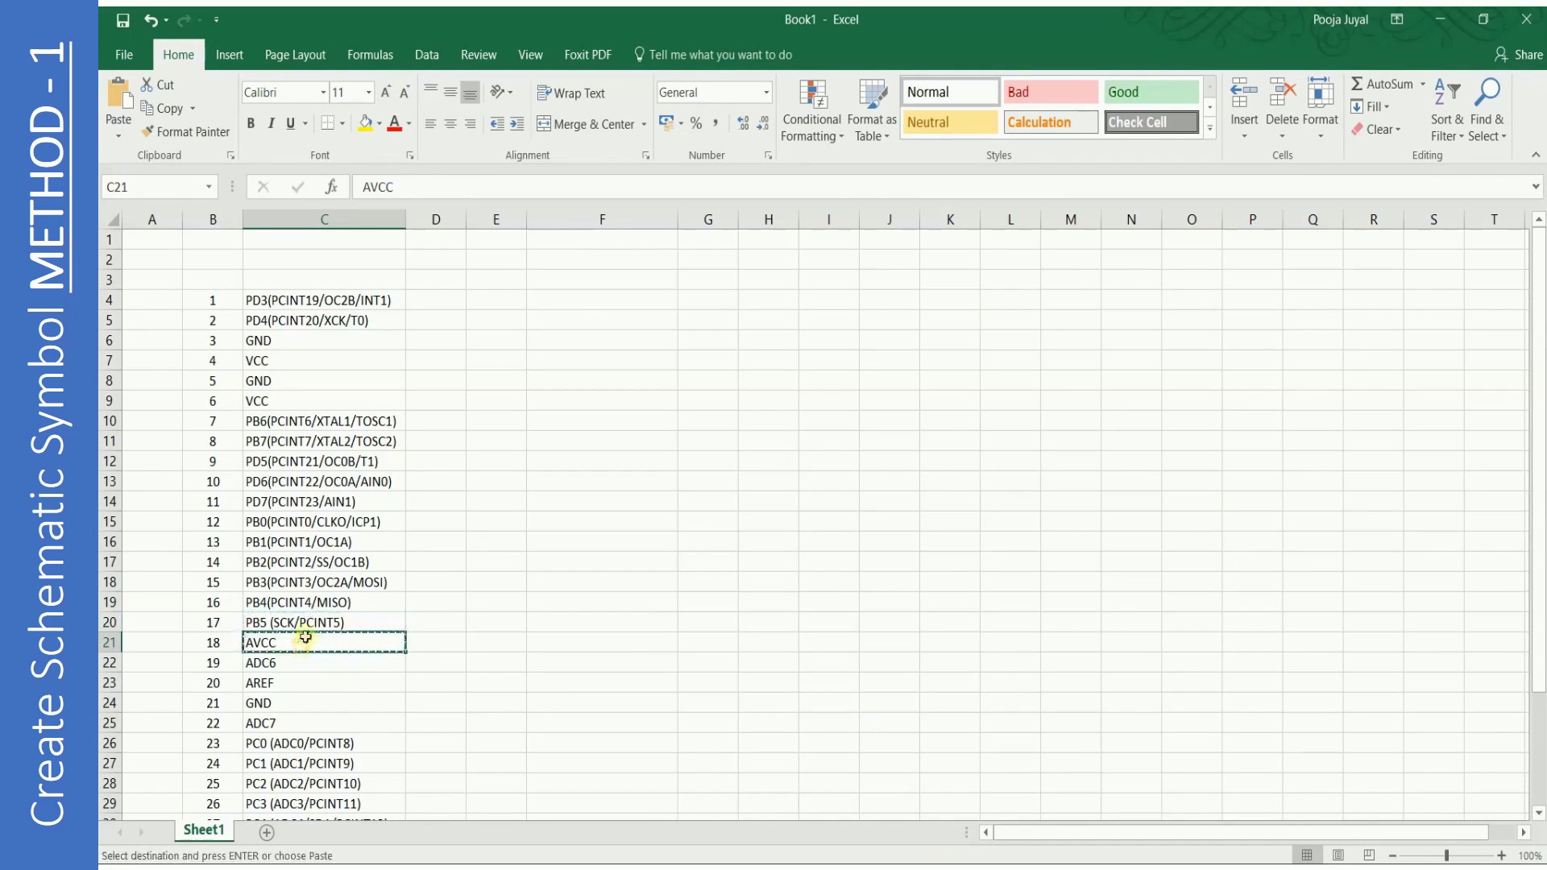
key("alt+Tab")
key("ctrl+v")
left_click(620, 180)
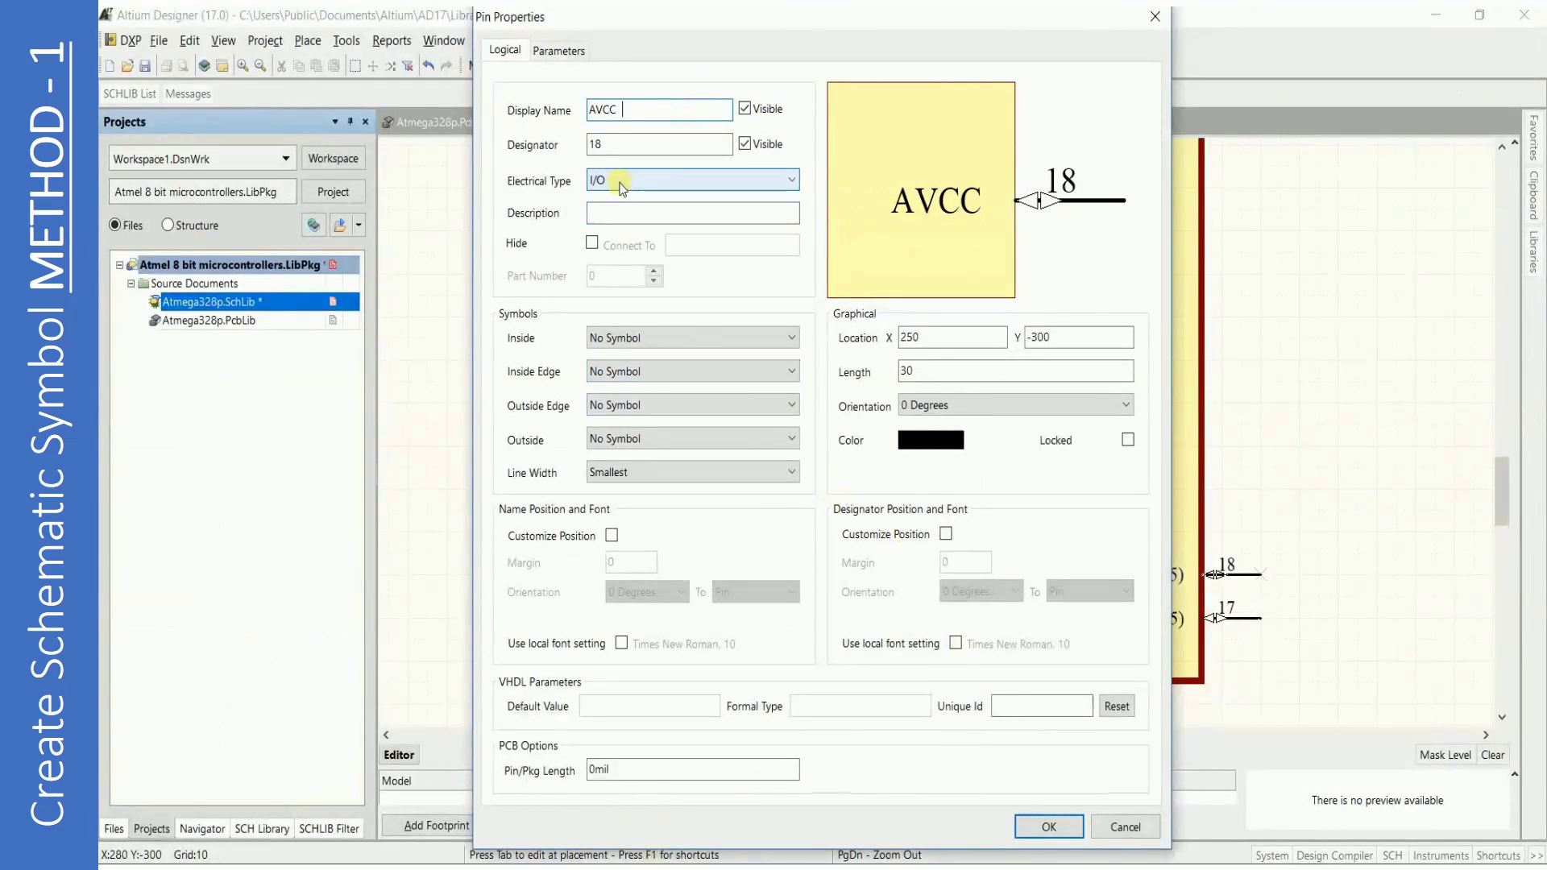
left_click(612, 312)
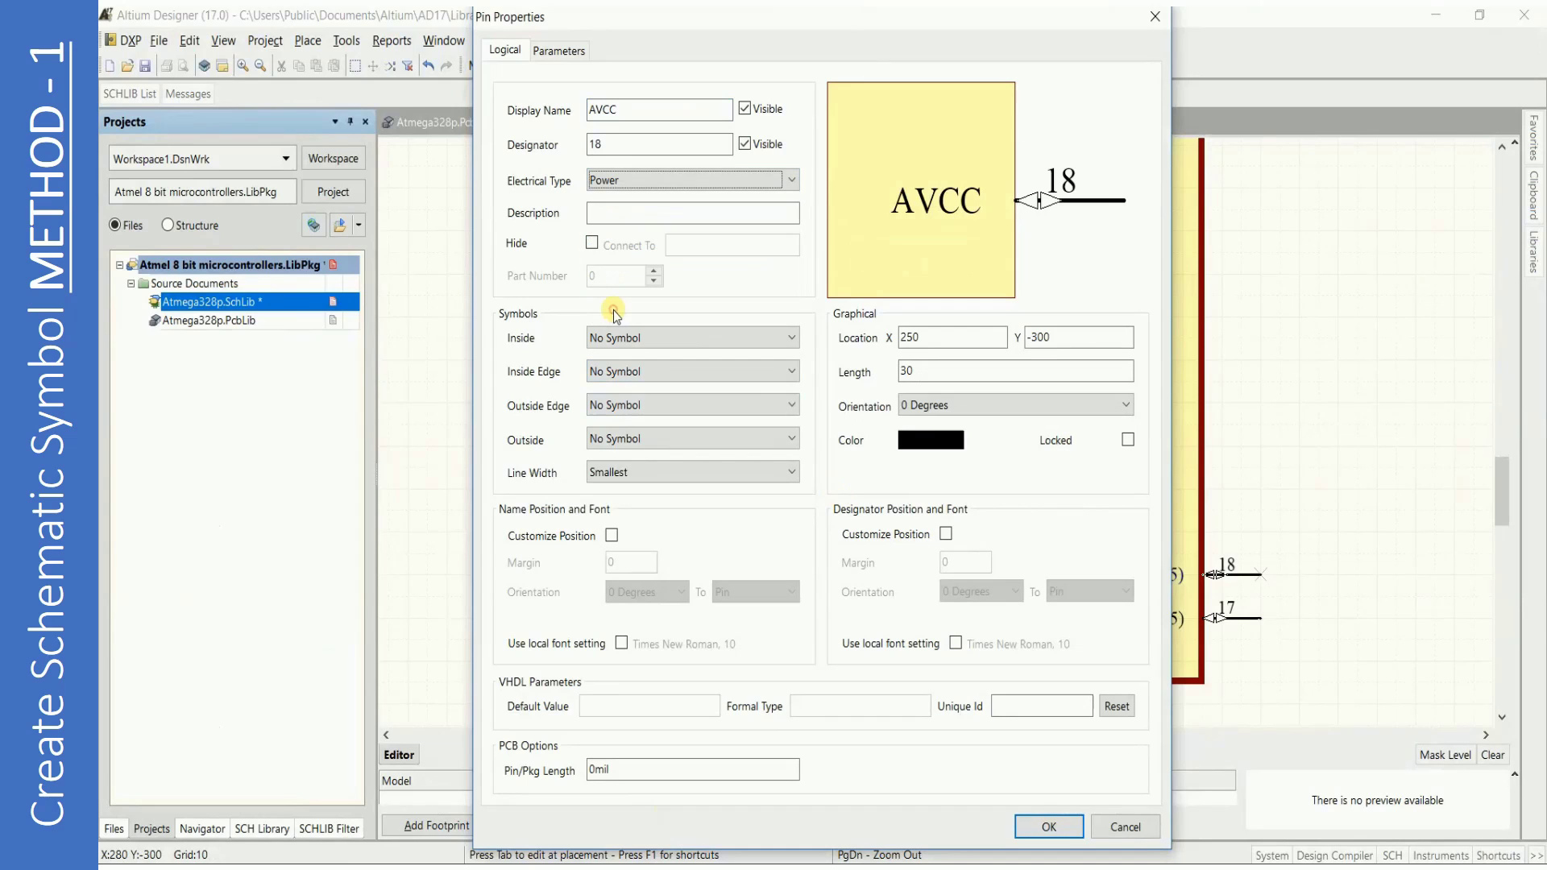
left_click(1043, 827)
left_click(1204, 577)
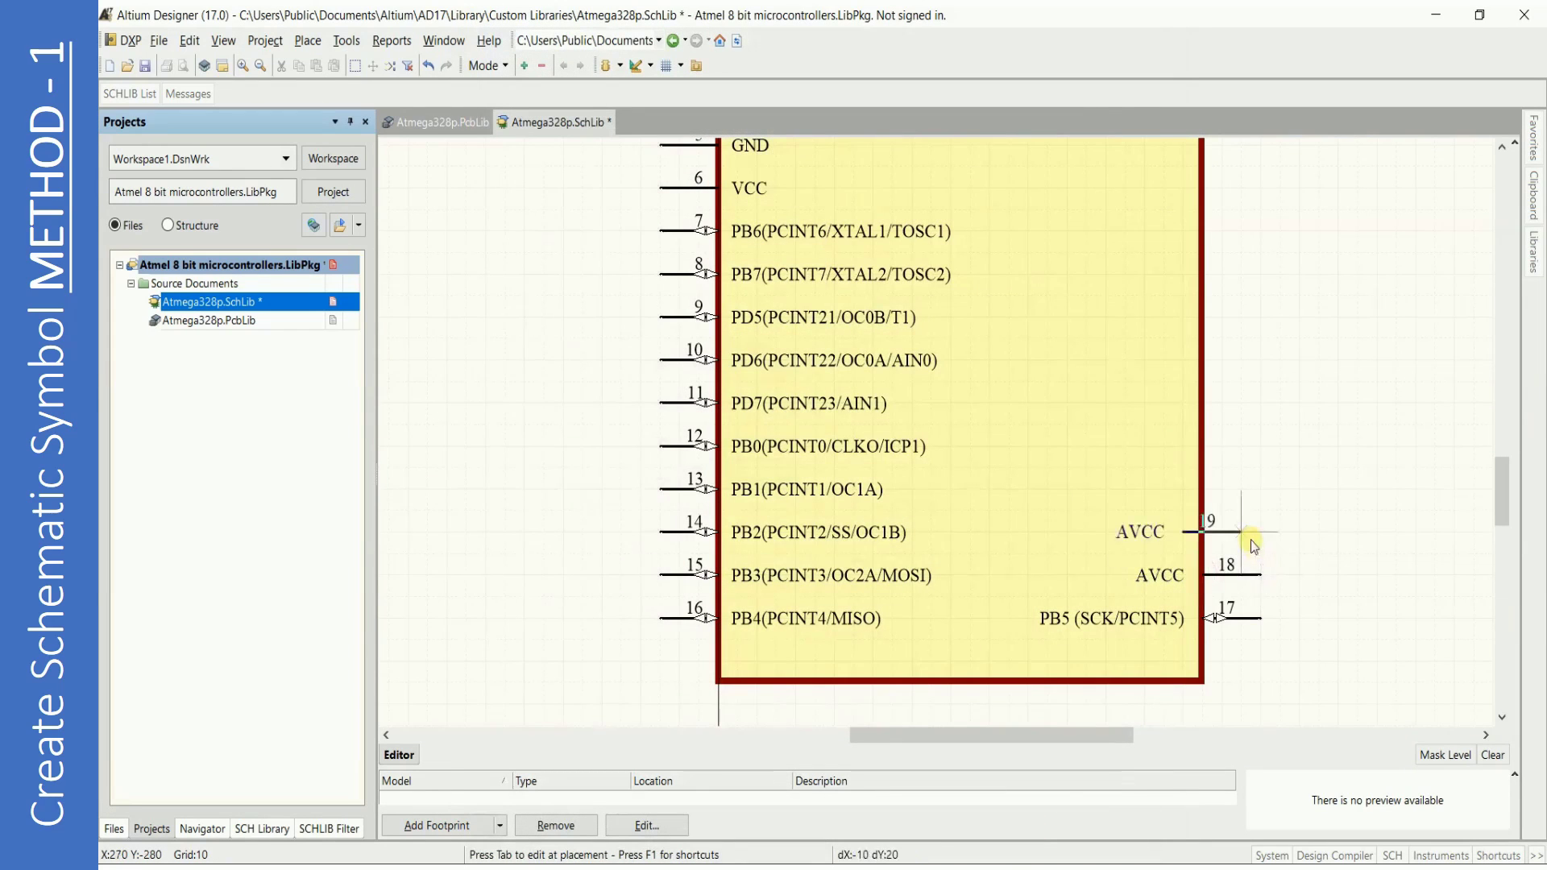
Copy the ADC6 name from cell C22 for pin 19.
key("Tab")
key("alt+Tab")
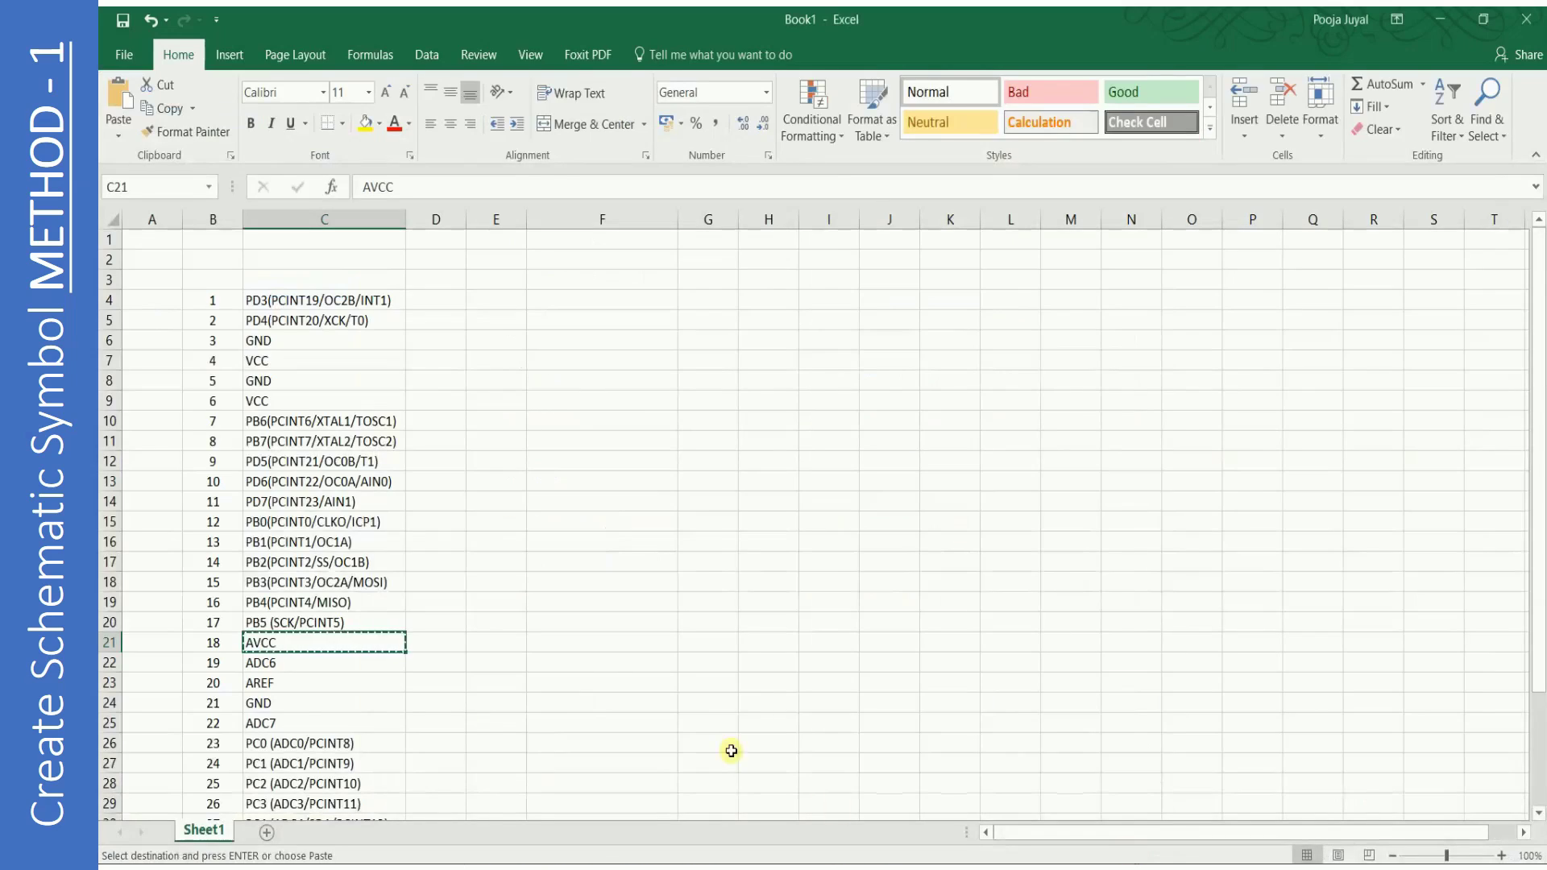
left_click(304, 663)
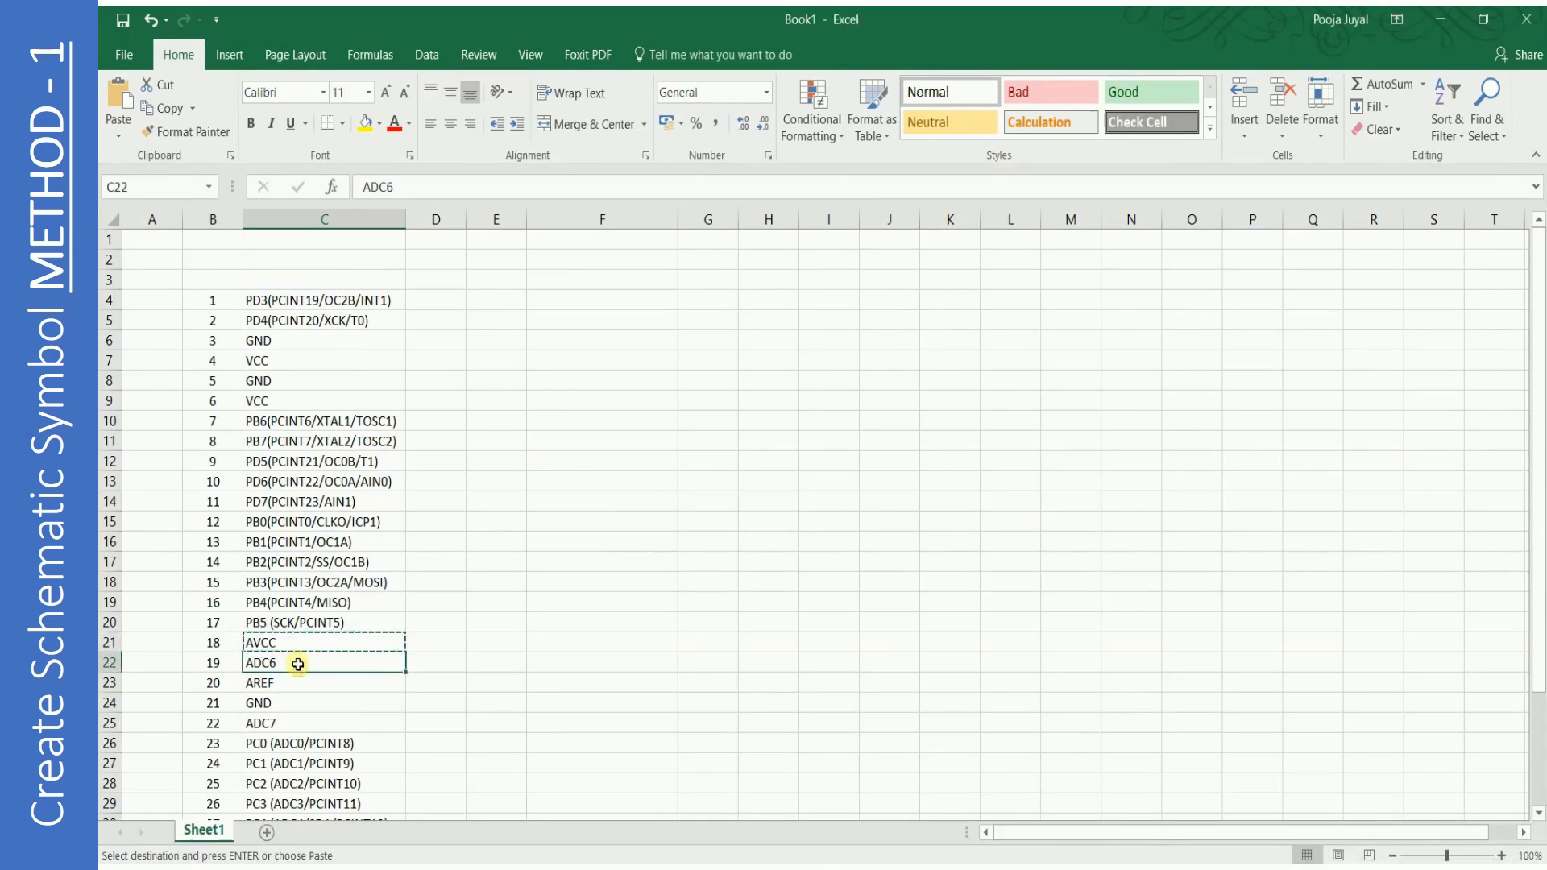
key("ctrl+c")
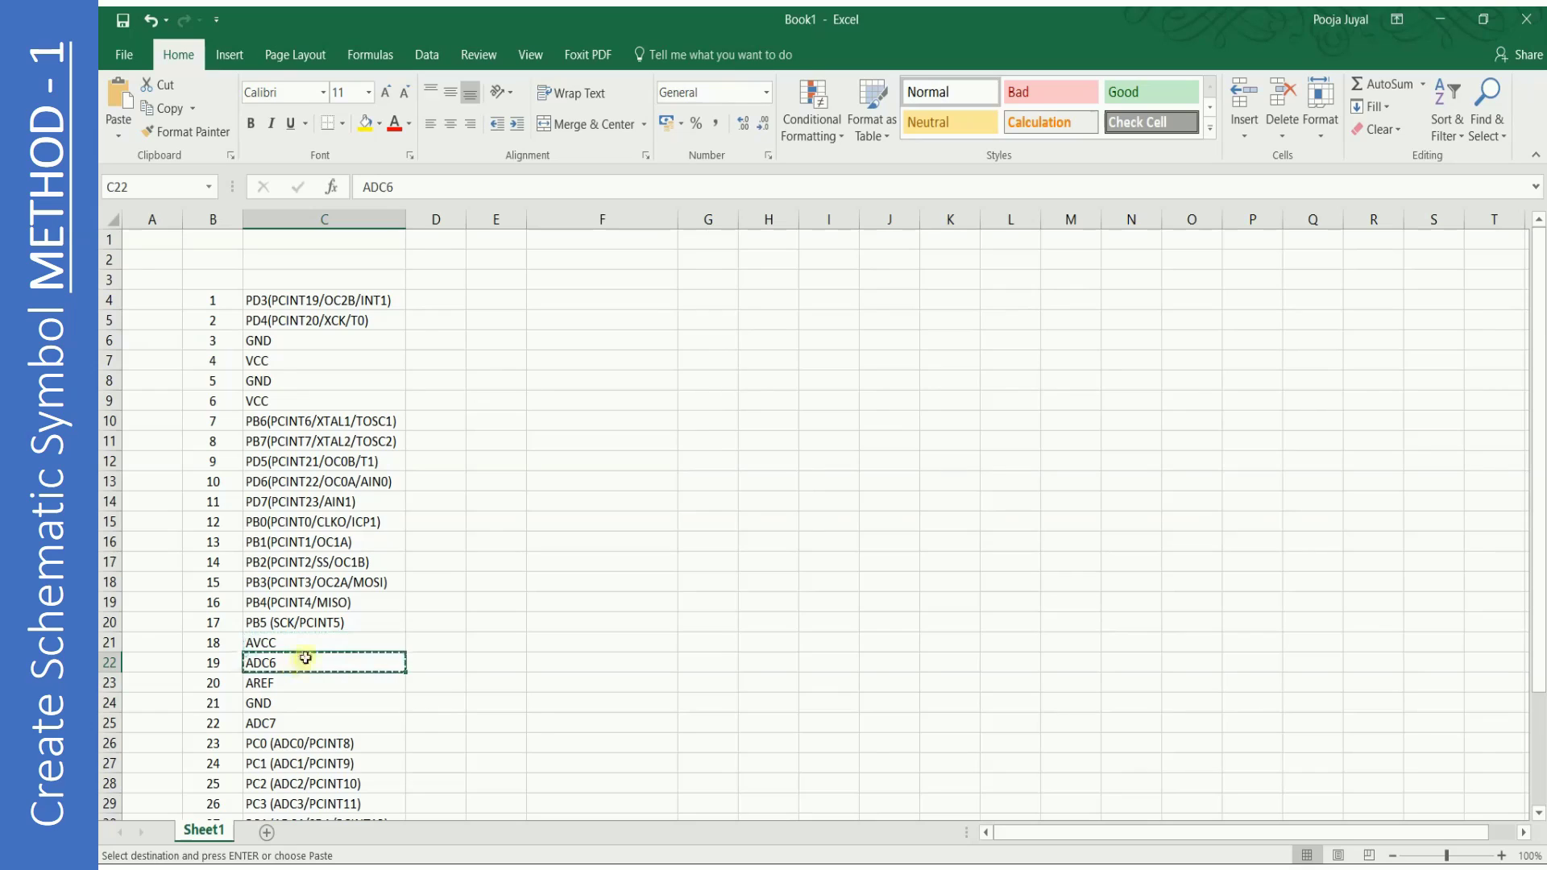
key("alt+Tab")
Place pin 30, then add pin 31 named PD1 (TXD/PCINT17) from cell C34 on the right edge.
left_click(1261, 310)
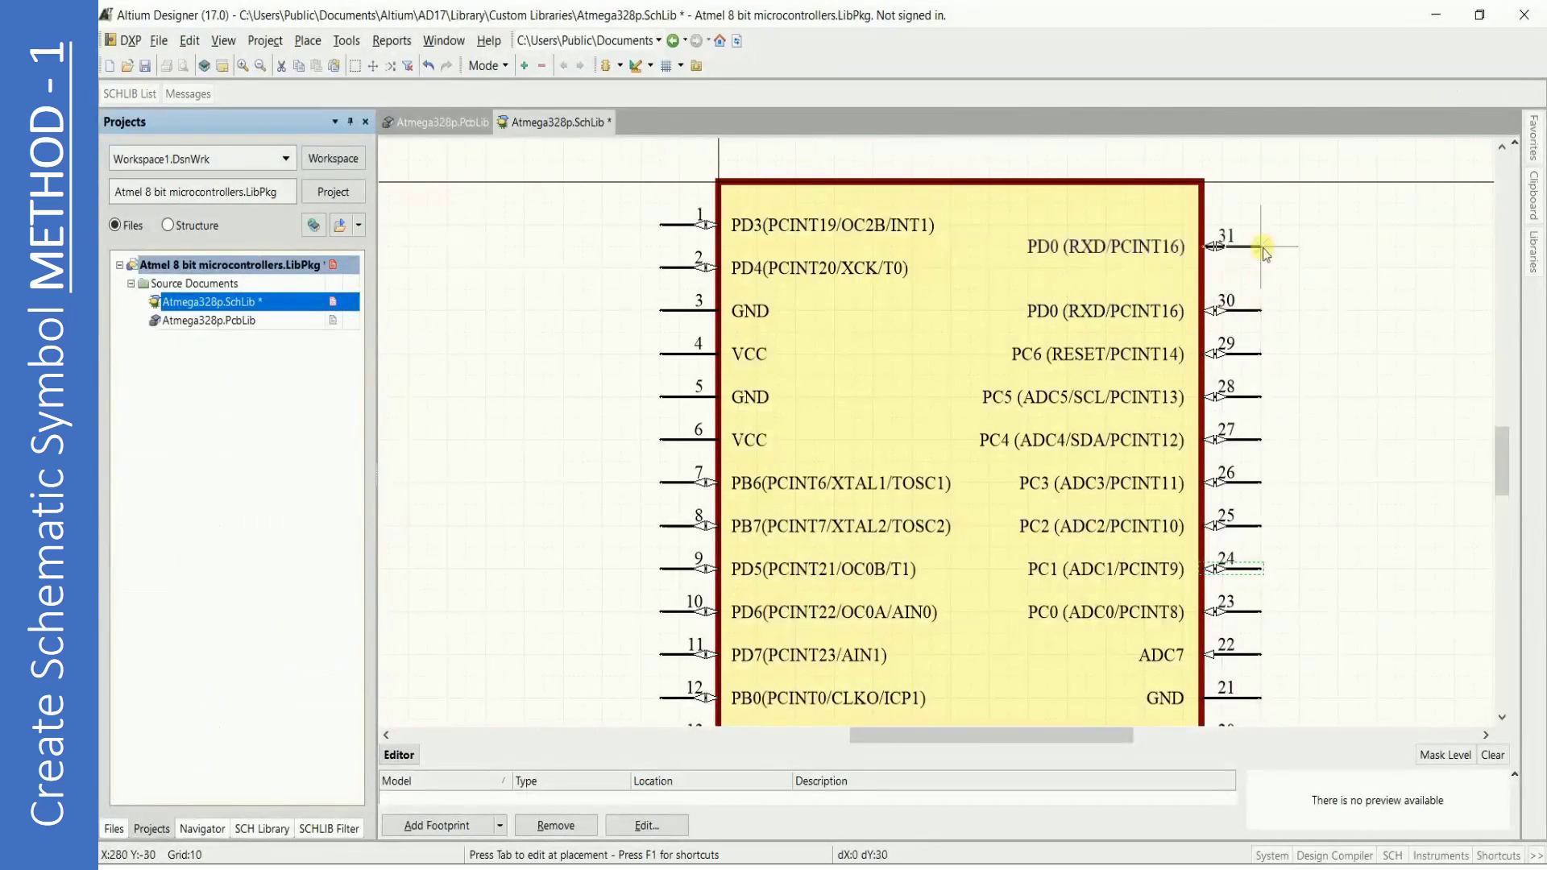
key("Tab")
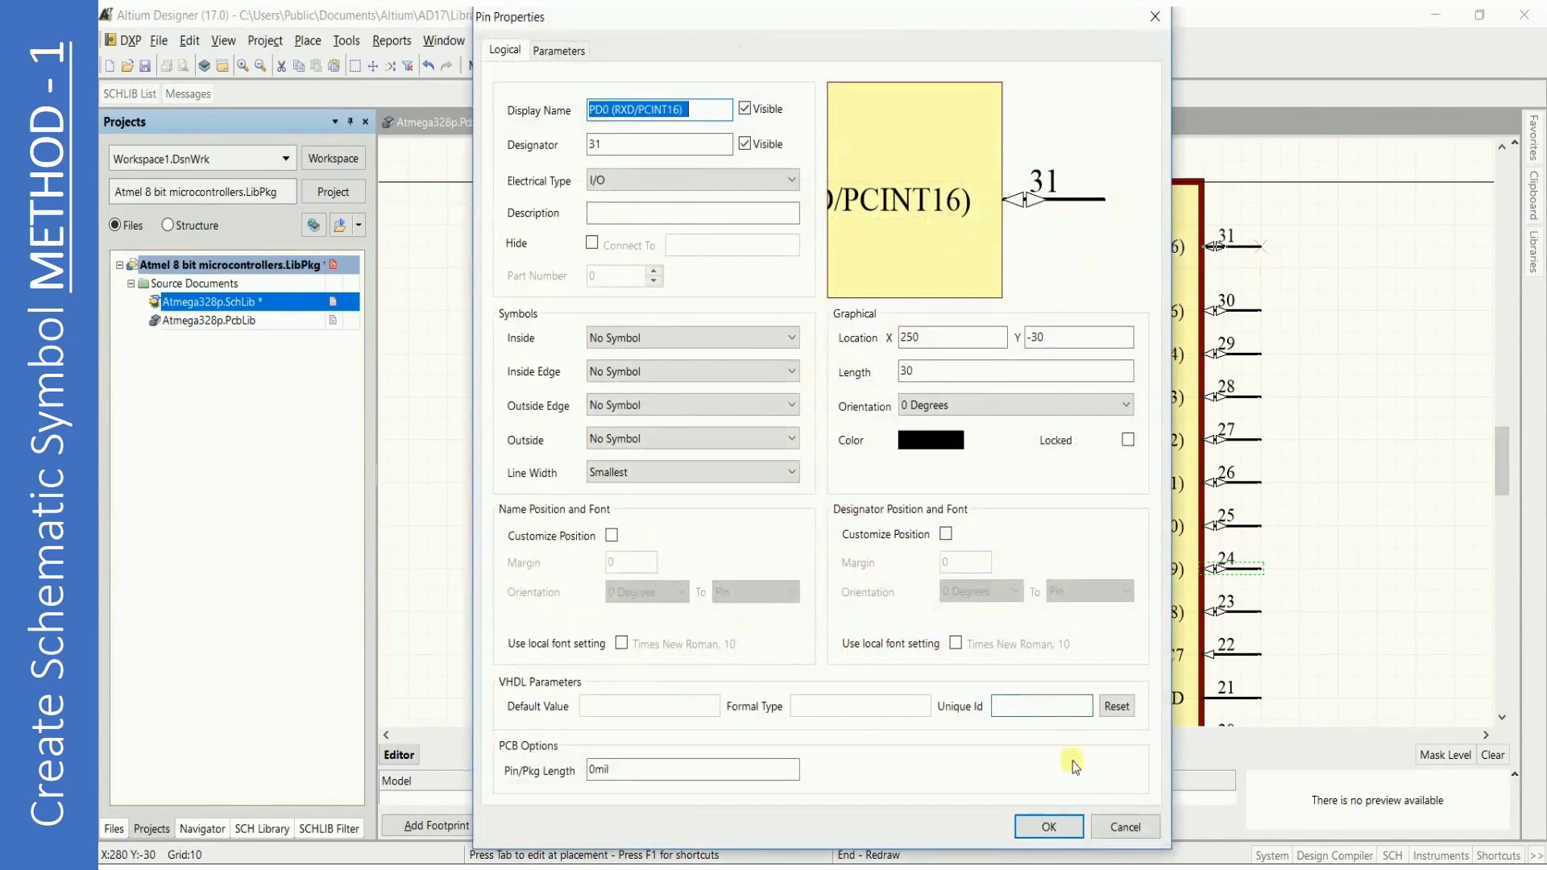
key("alt+Tab")
left_click(298, 722)
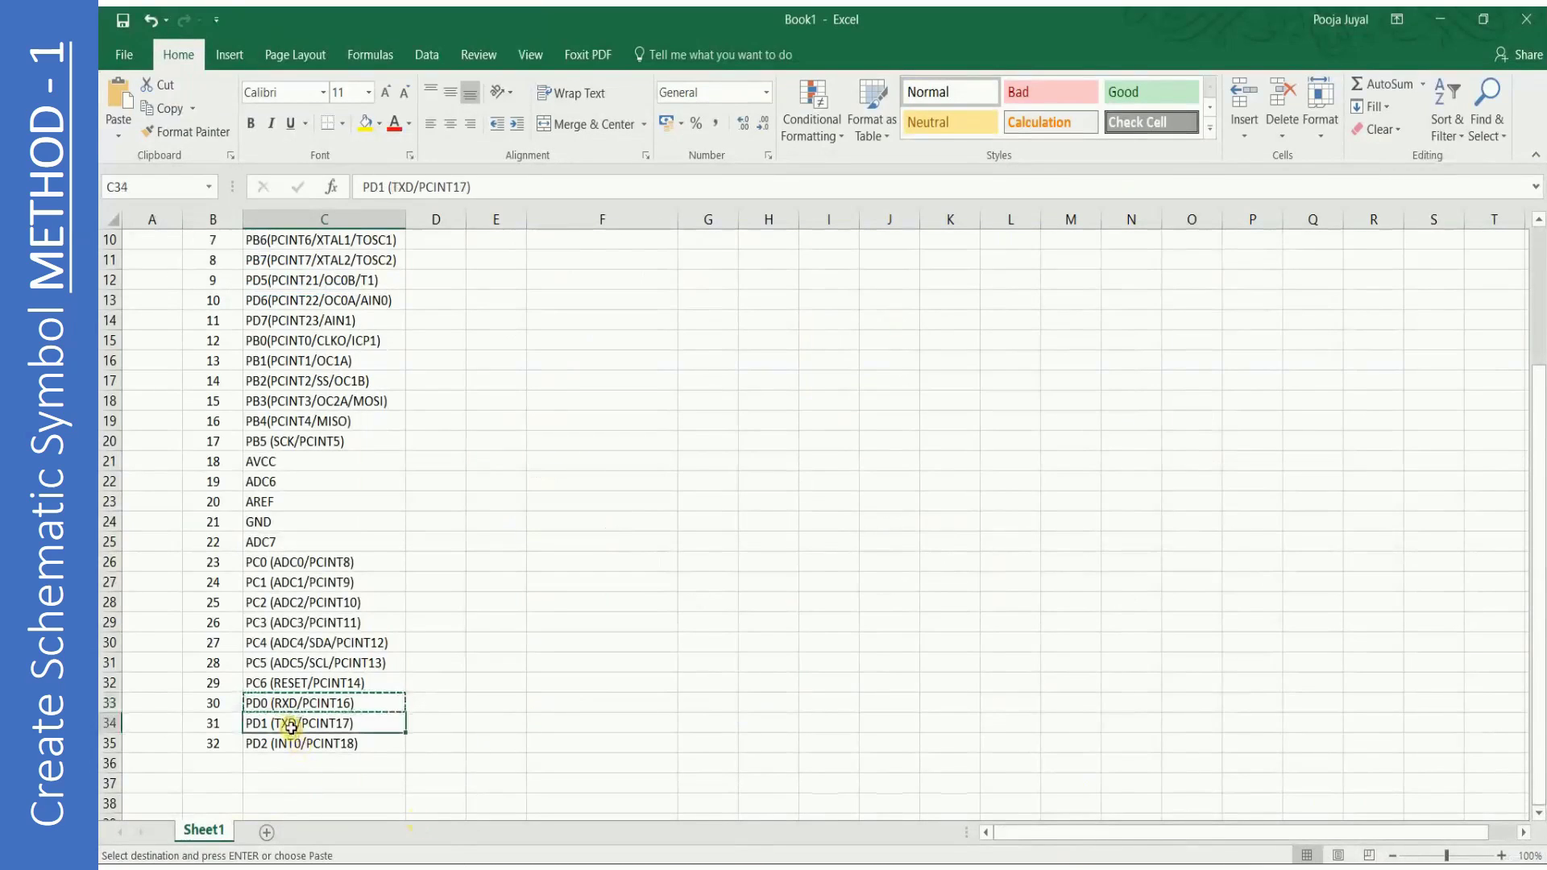
key("alt+Tab")
key("ctrl+v")
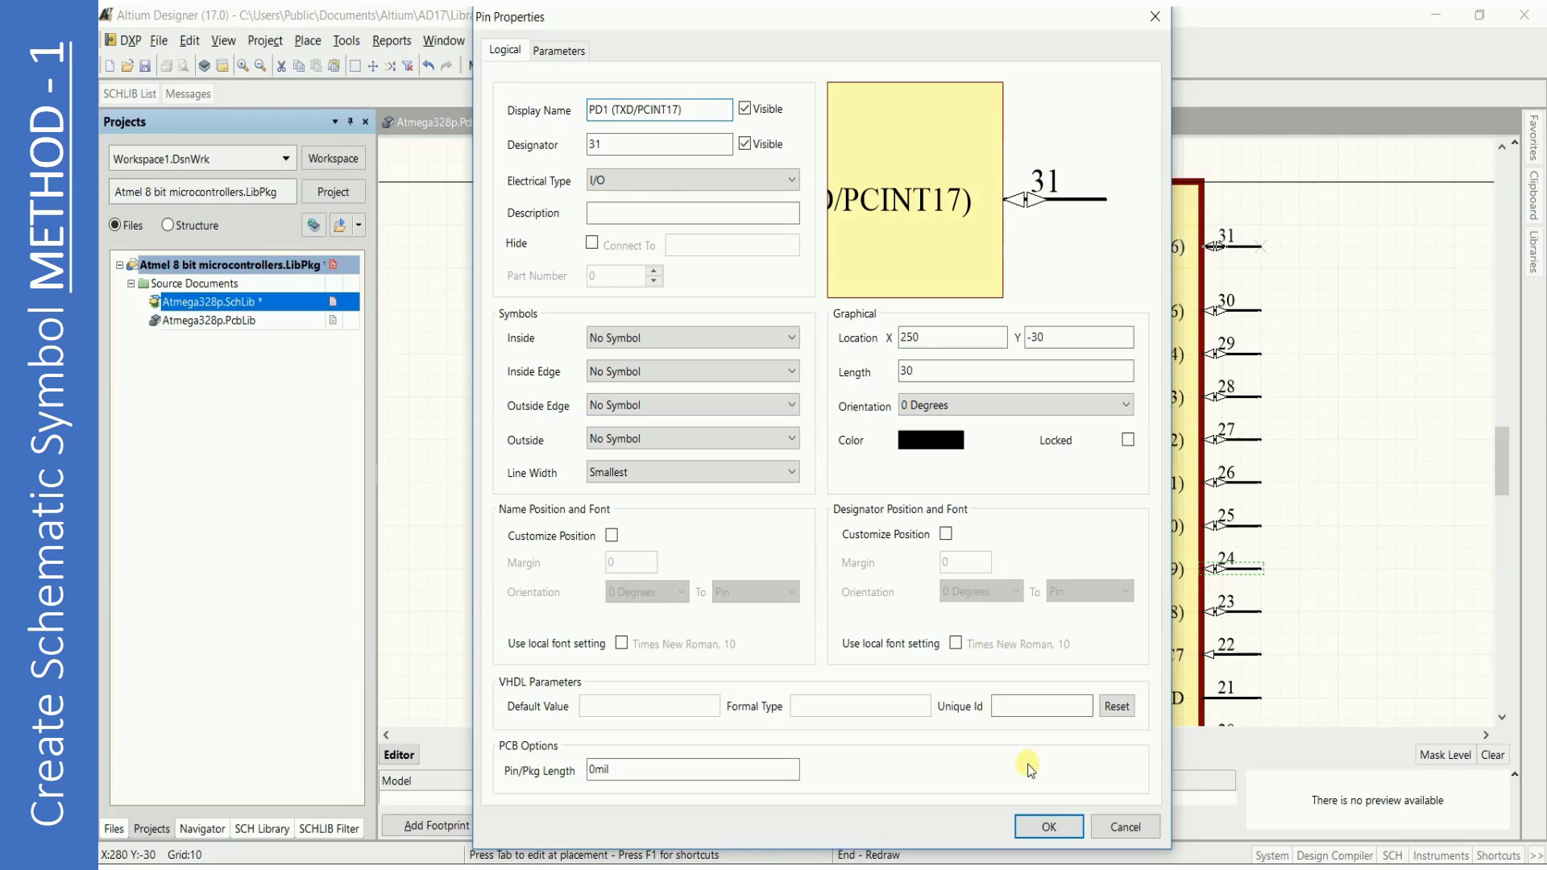
left_click(1048, 827)
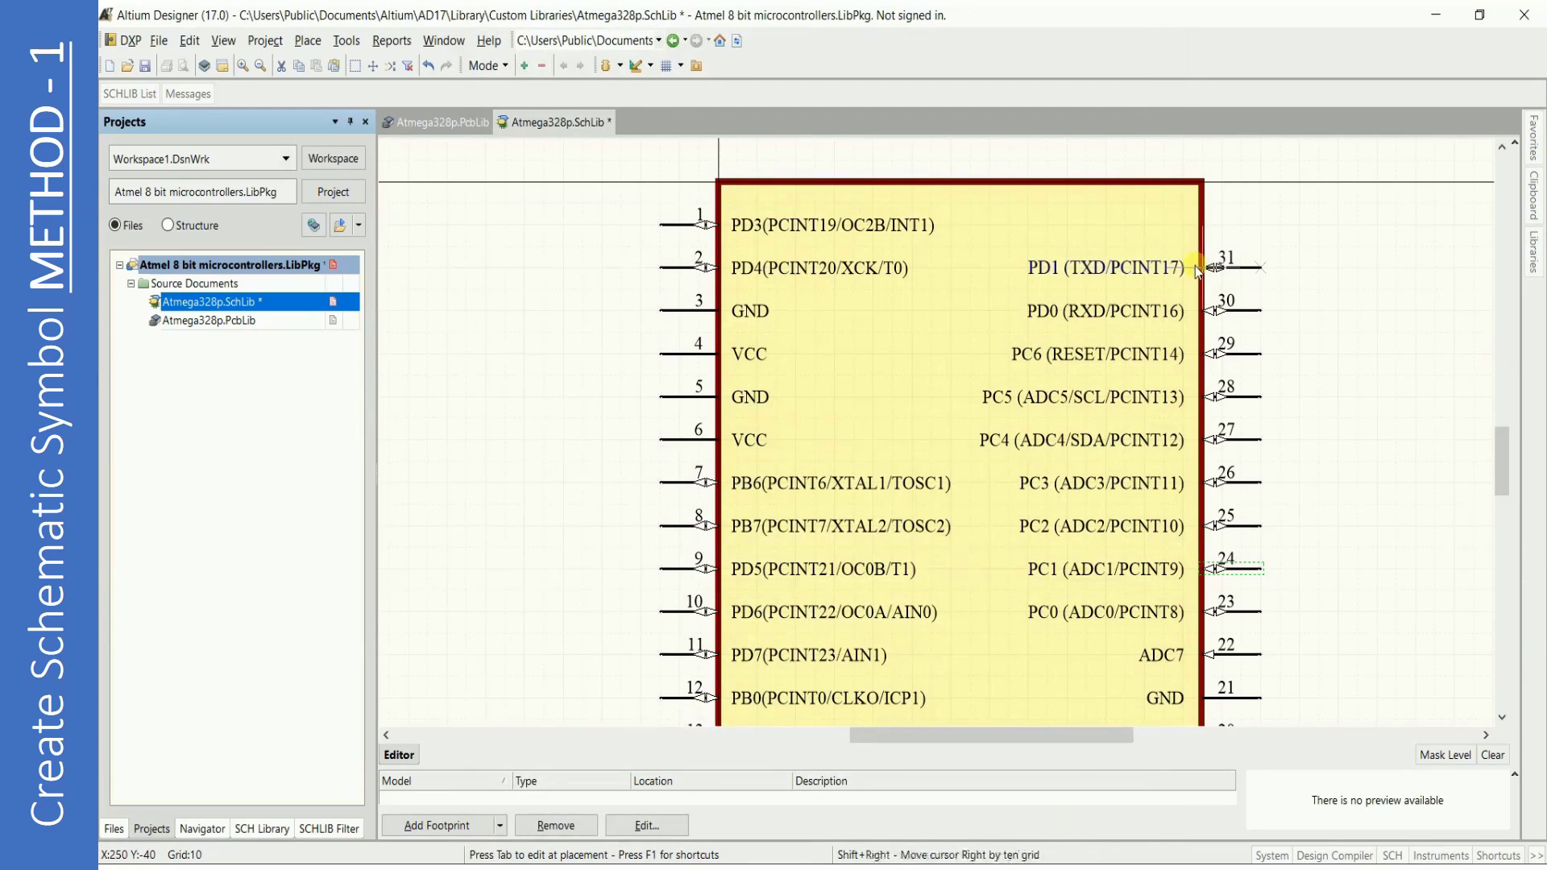
left_click(1196, 266)
Add pin 32 named PD2 (INT0/PCINT18) at the top right and stop placing pins.
key("Tab")
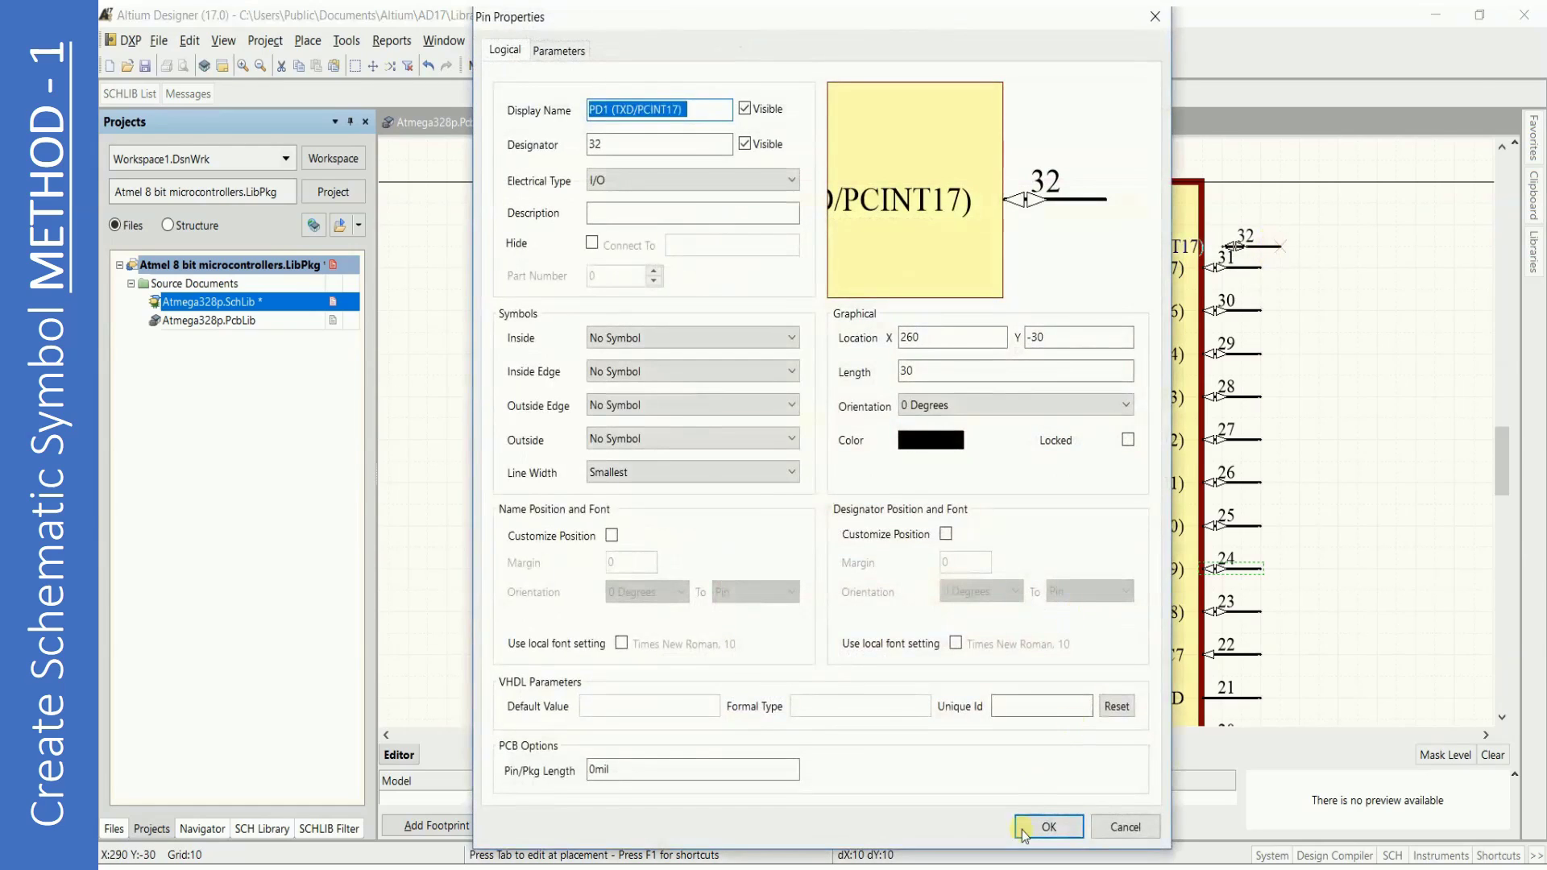
key("alt+Tab")
left_click(267, 742)
key("ctrl+c")
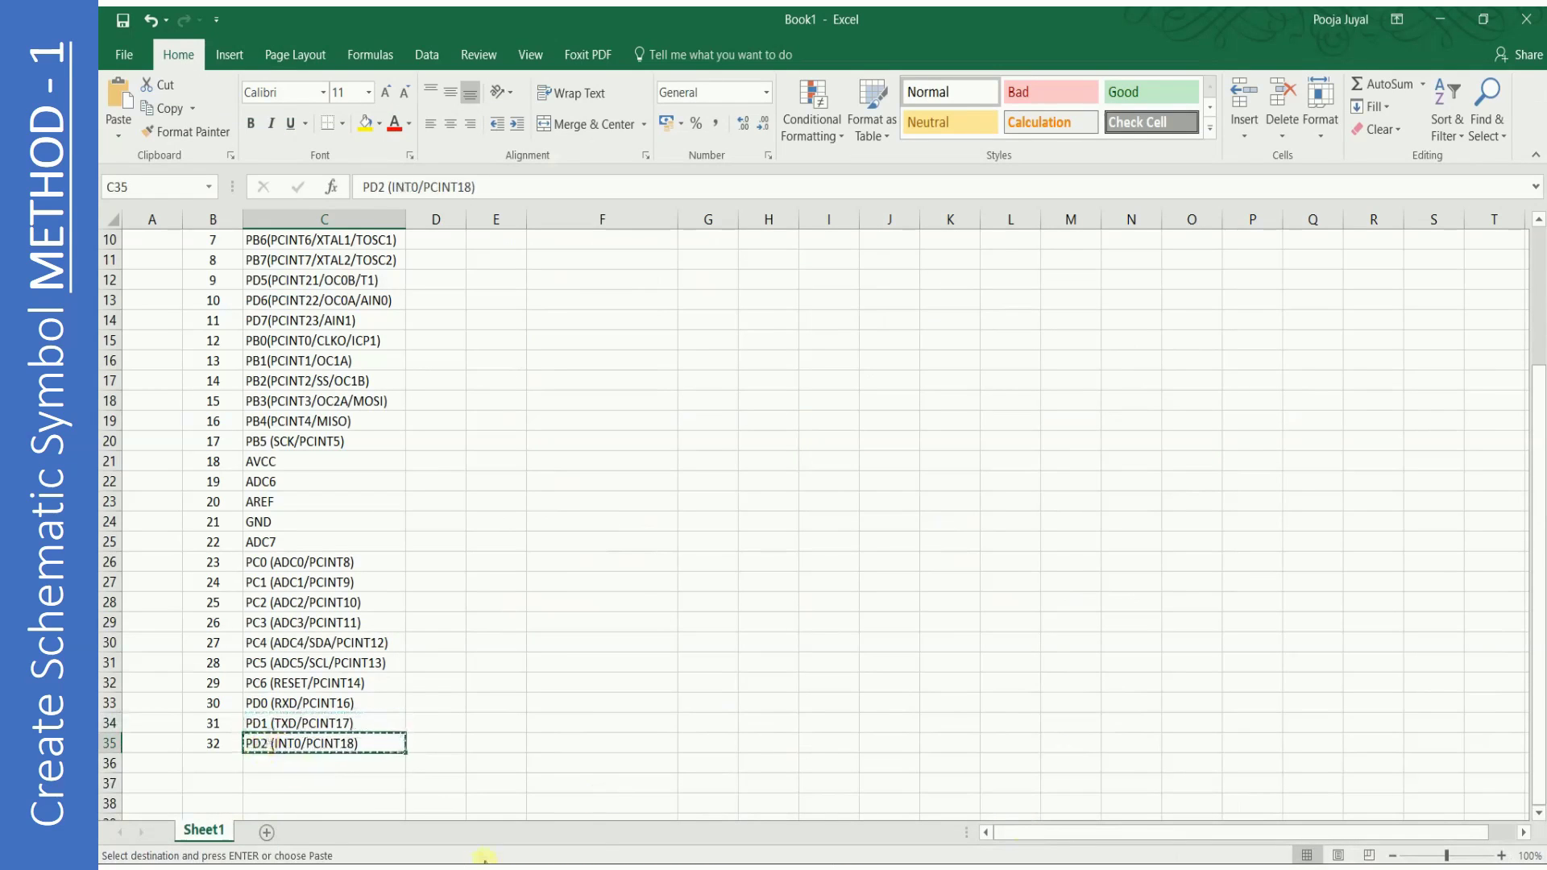
mouse_move(1027, 861)
left_click(1027, 786)
key("ctrl+v")
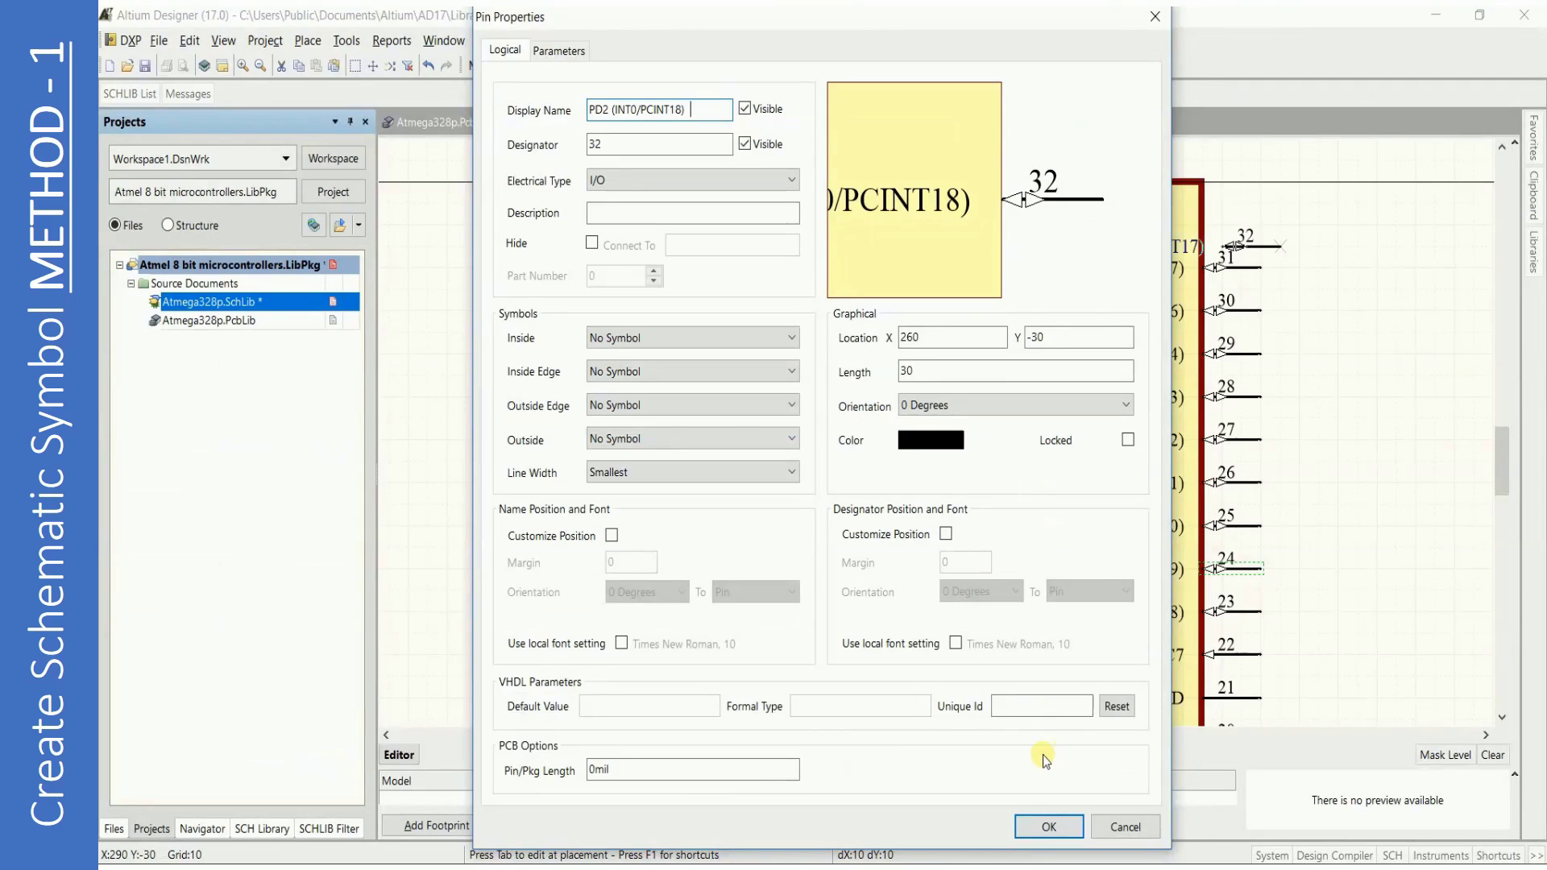
left_click(1047, 826)
left_click(1209, 234)
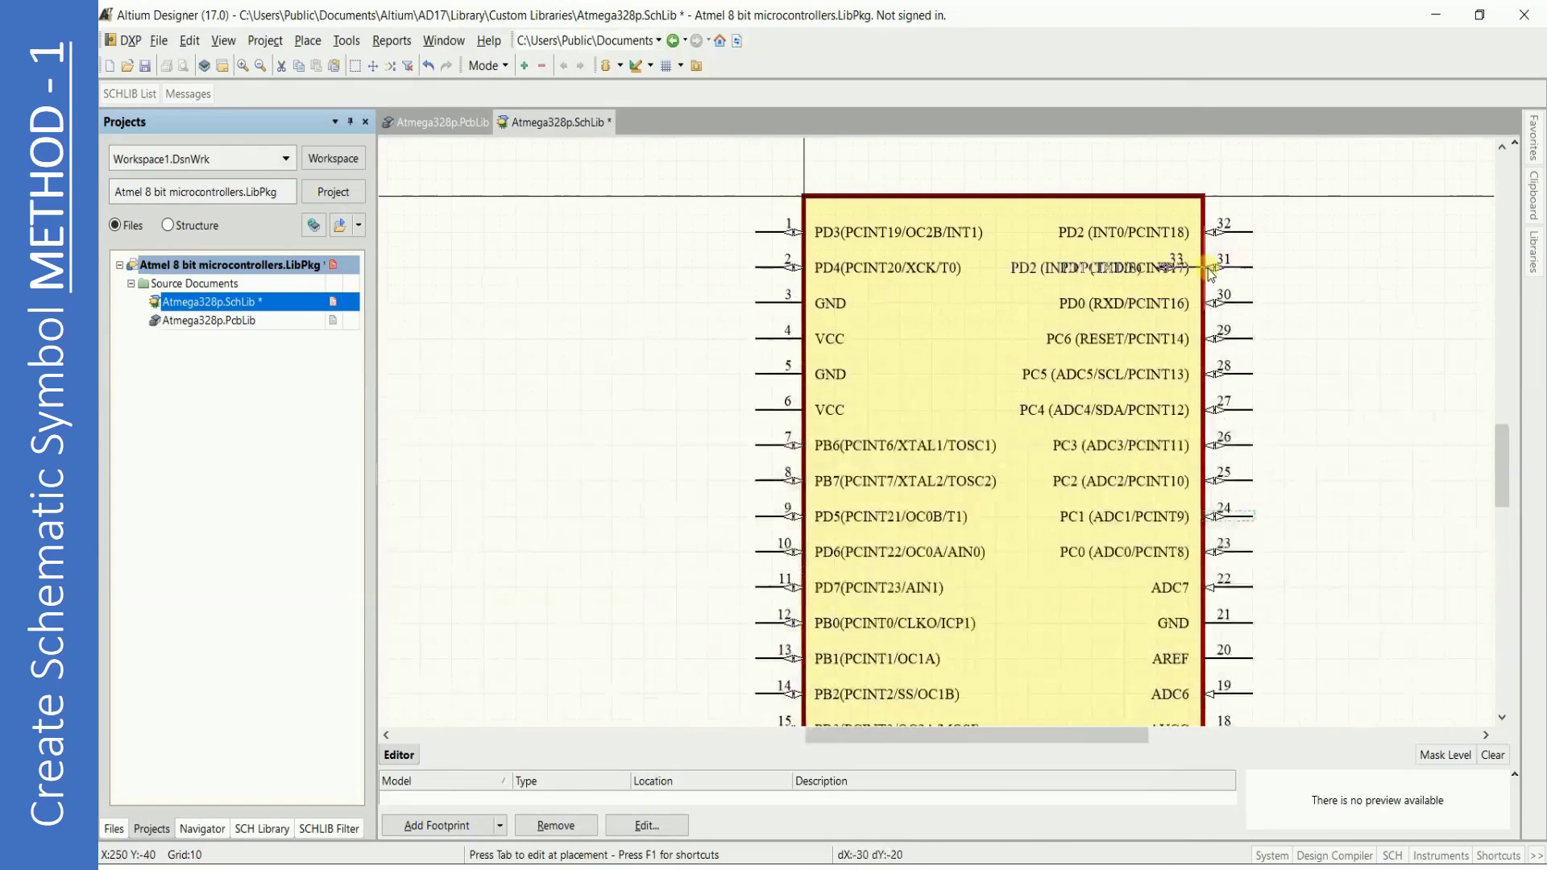
right_click(1210, 274)
Zoom and pan the view to review the finished 32-pin Atmega328p symbol.
scroll(1278, 397, "down", 2, "ctrl")
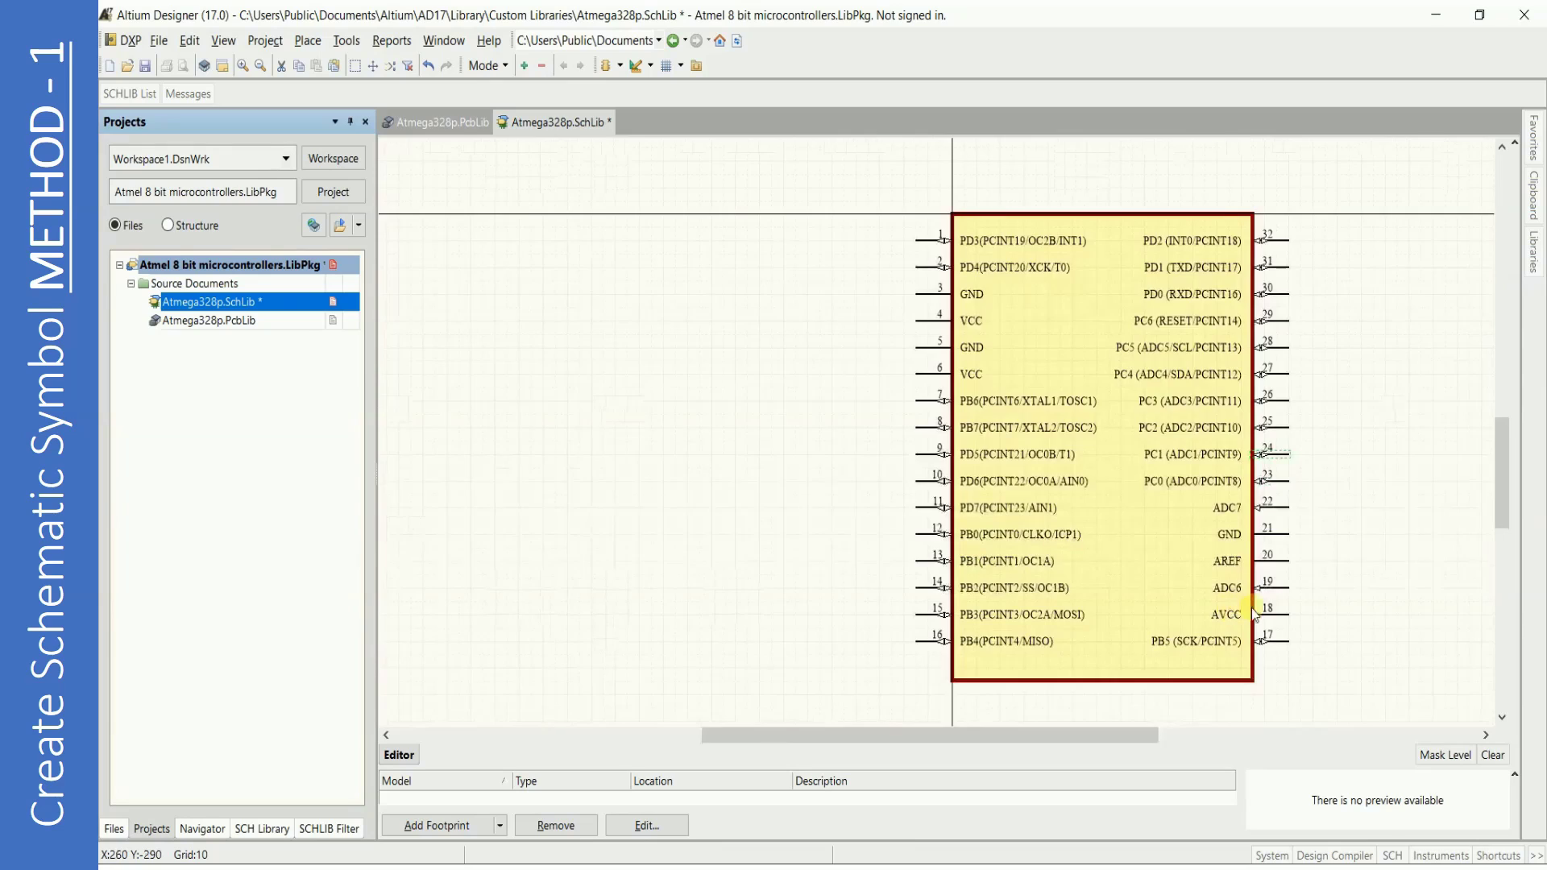
scroll(1311, 496, "up", 2, "ctrl")
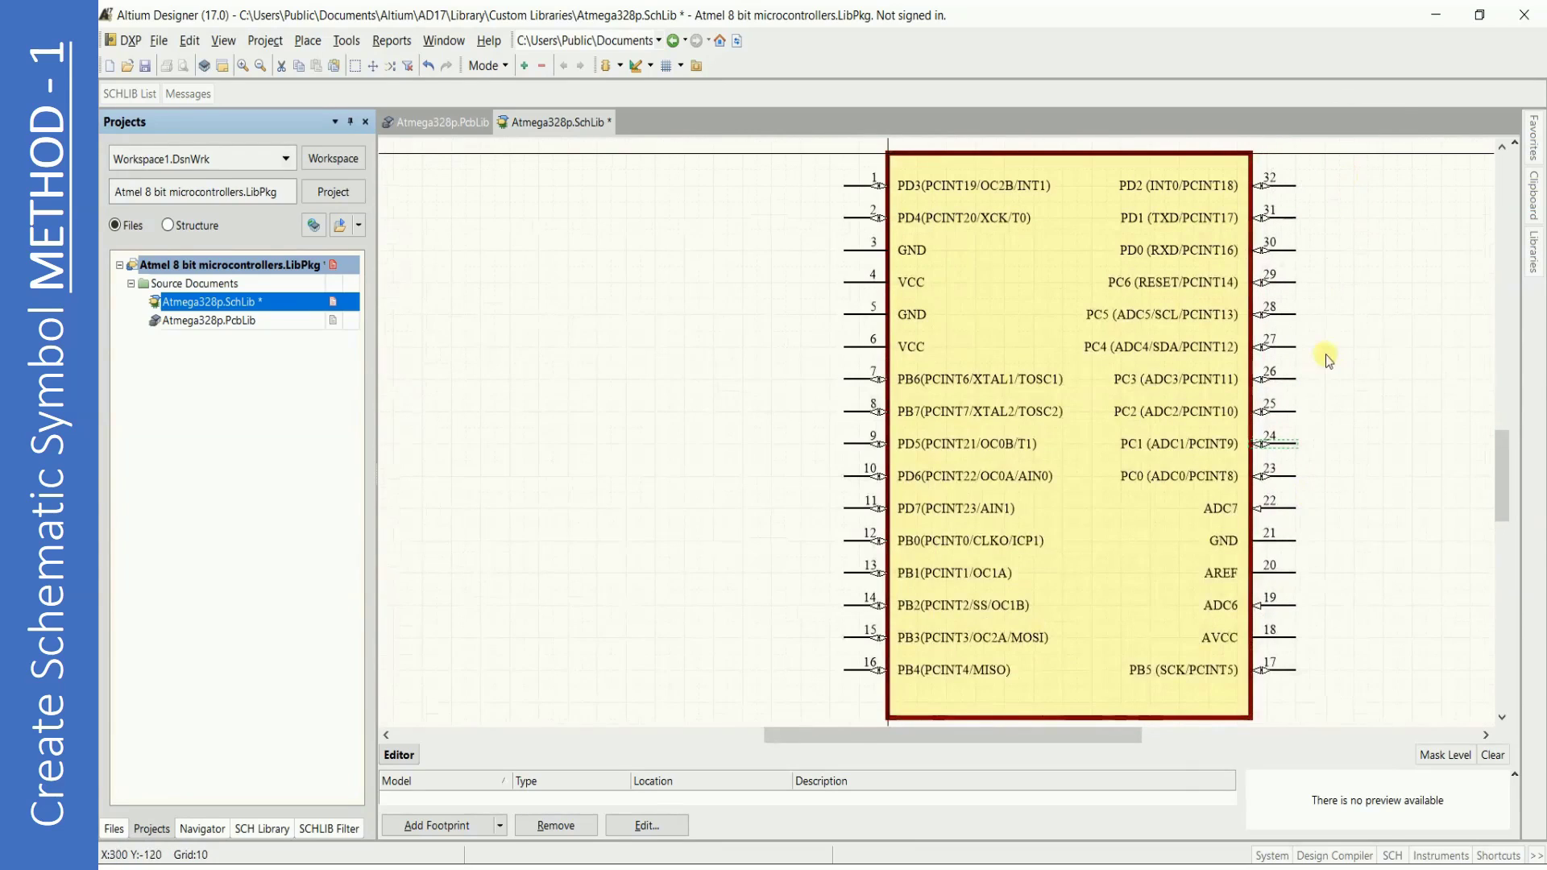
left_click_drag(1011, 736, 1094, 737)
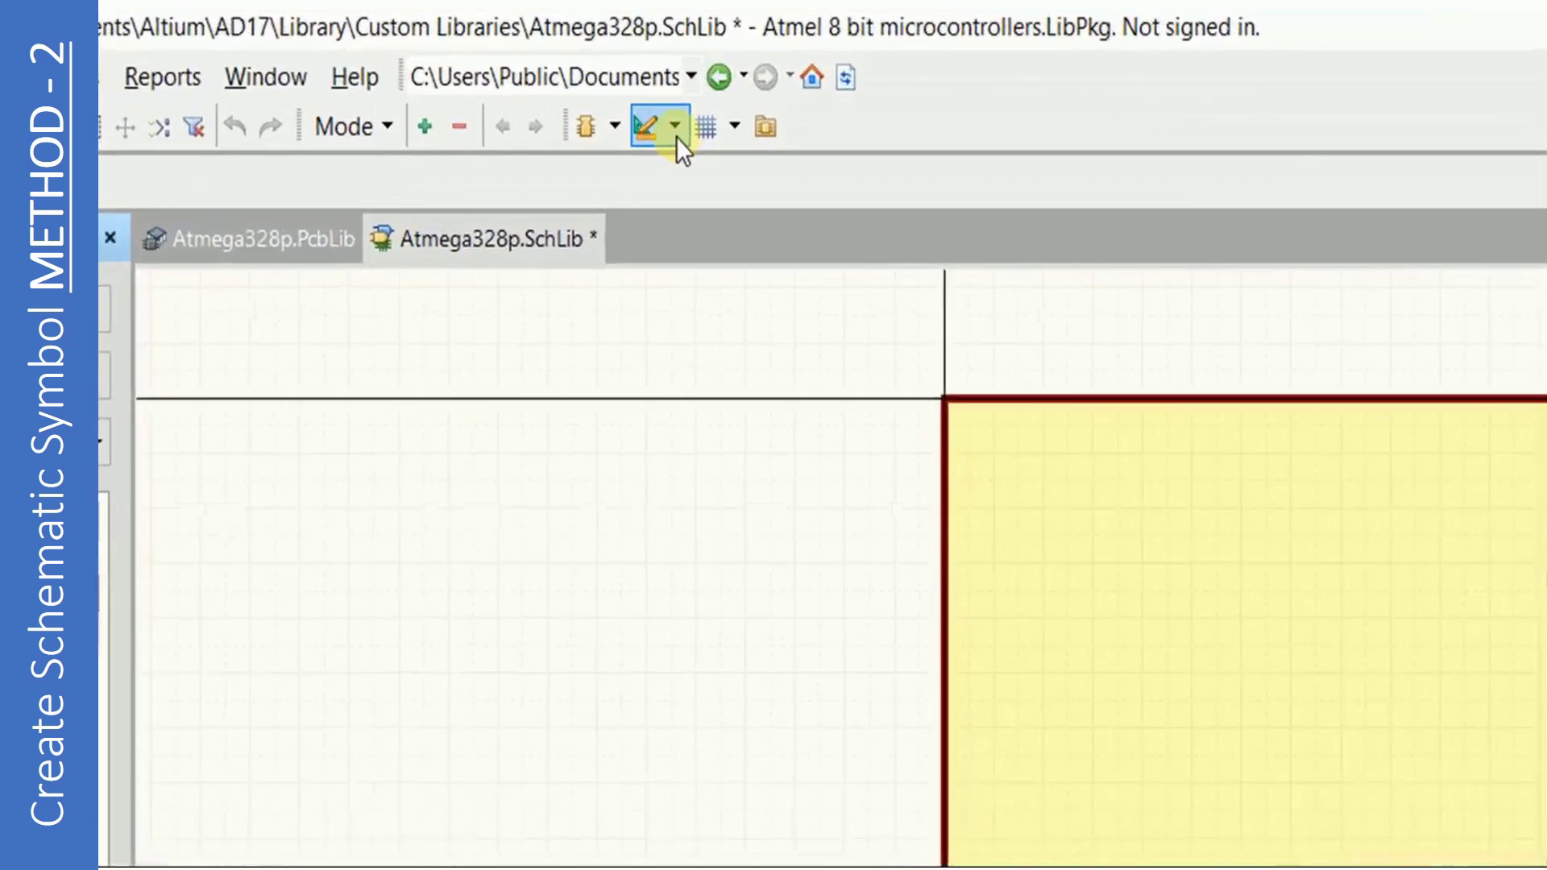
Place pins 1–16 down the left edge of the symbol body with the Pin tool.
left_click(650, 68)
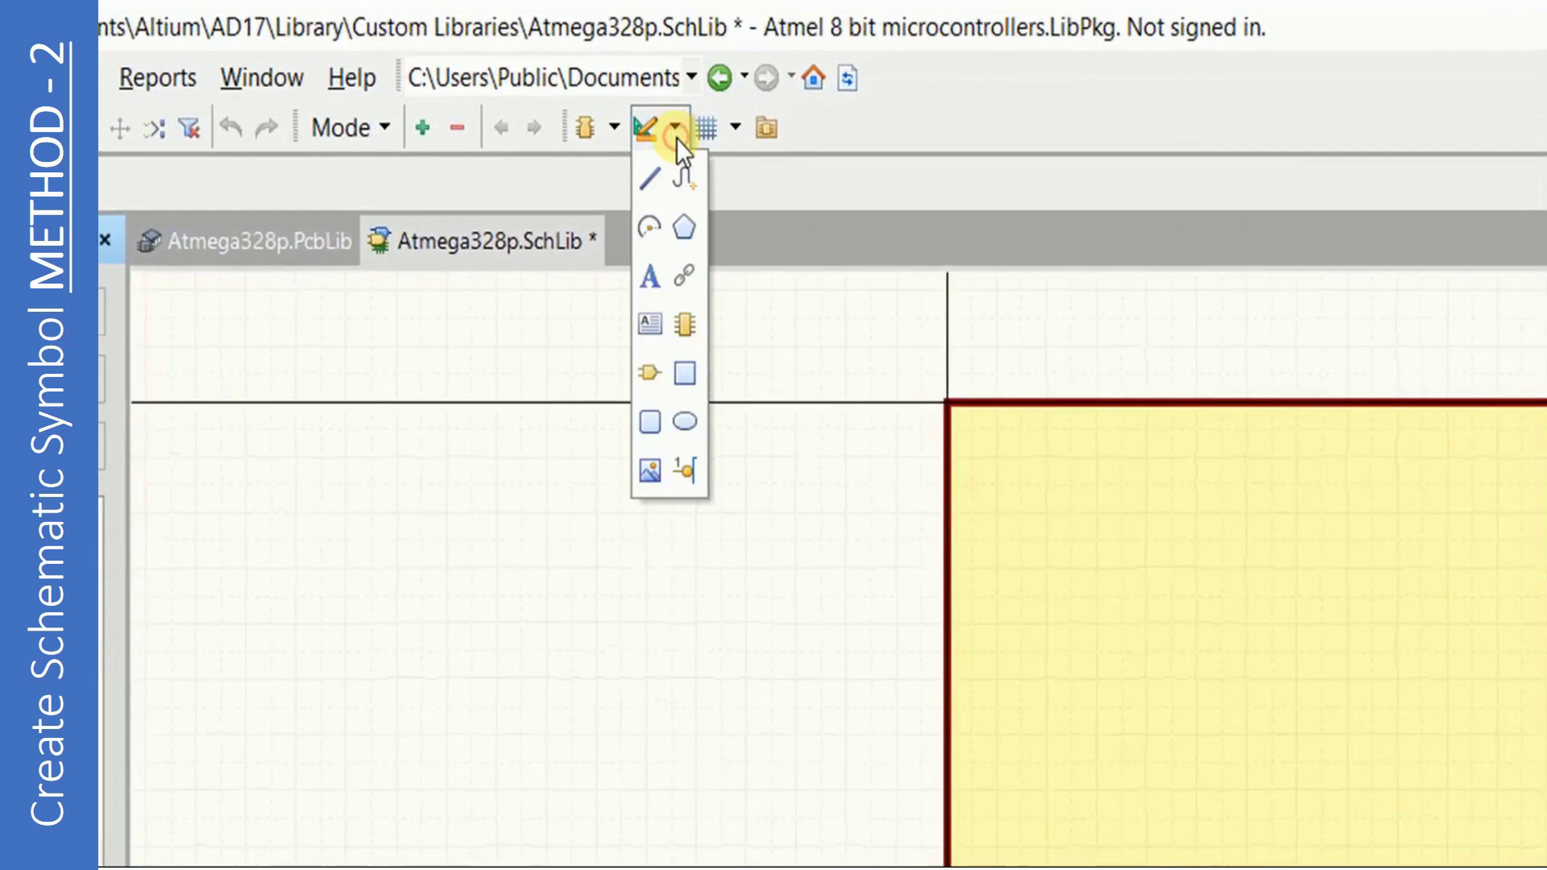
left_click(683, 470)
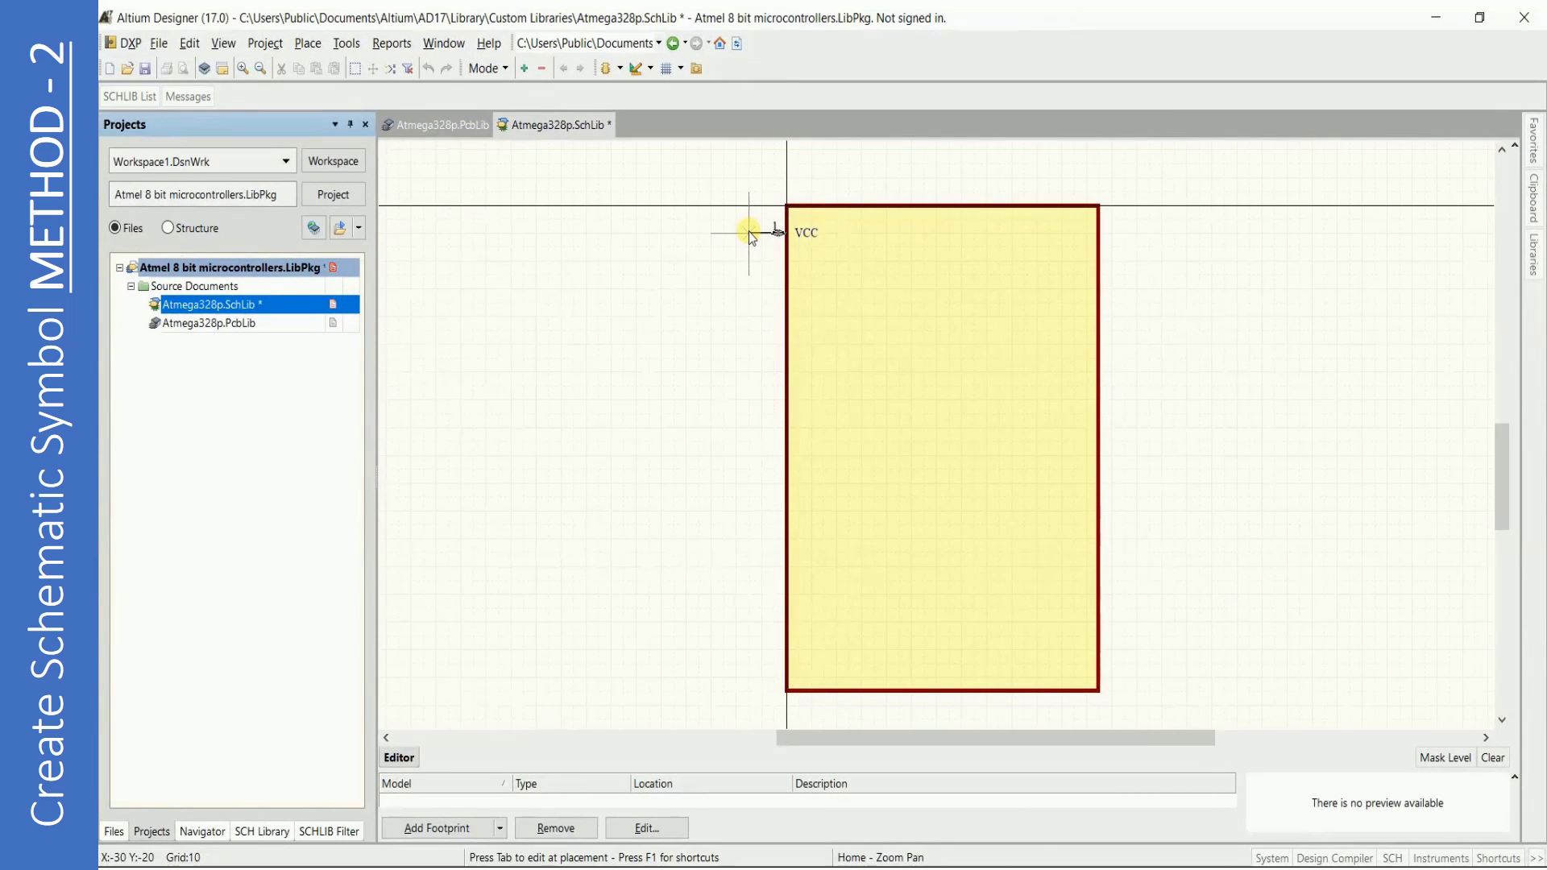
key("Left")
key("Right")
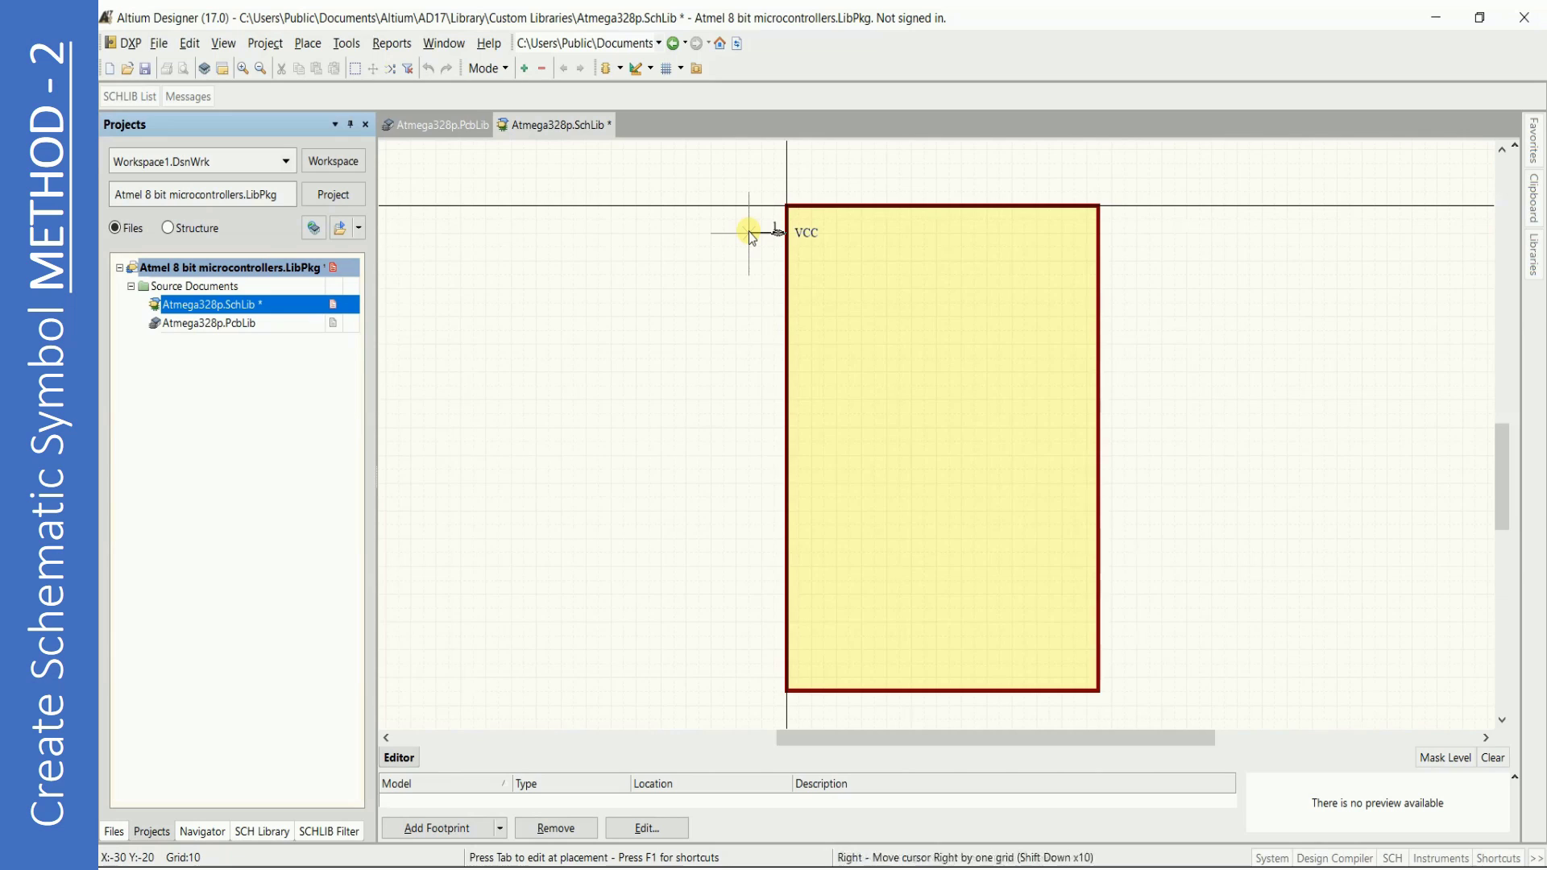
key("Up")
left_click(747, 231)
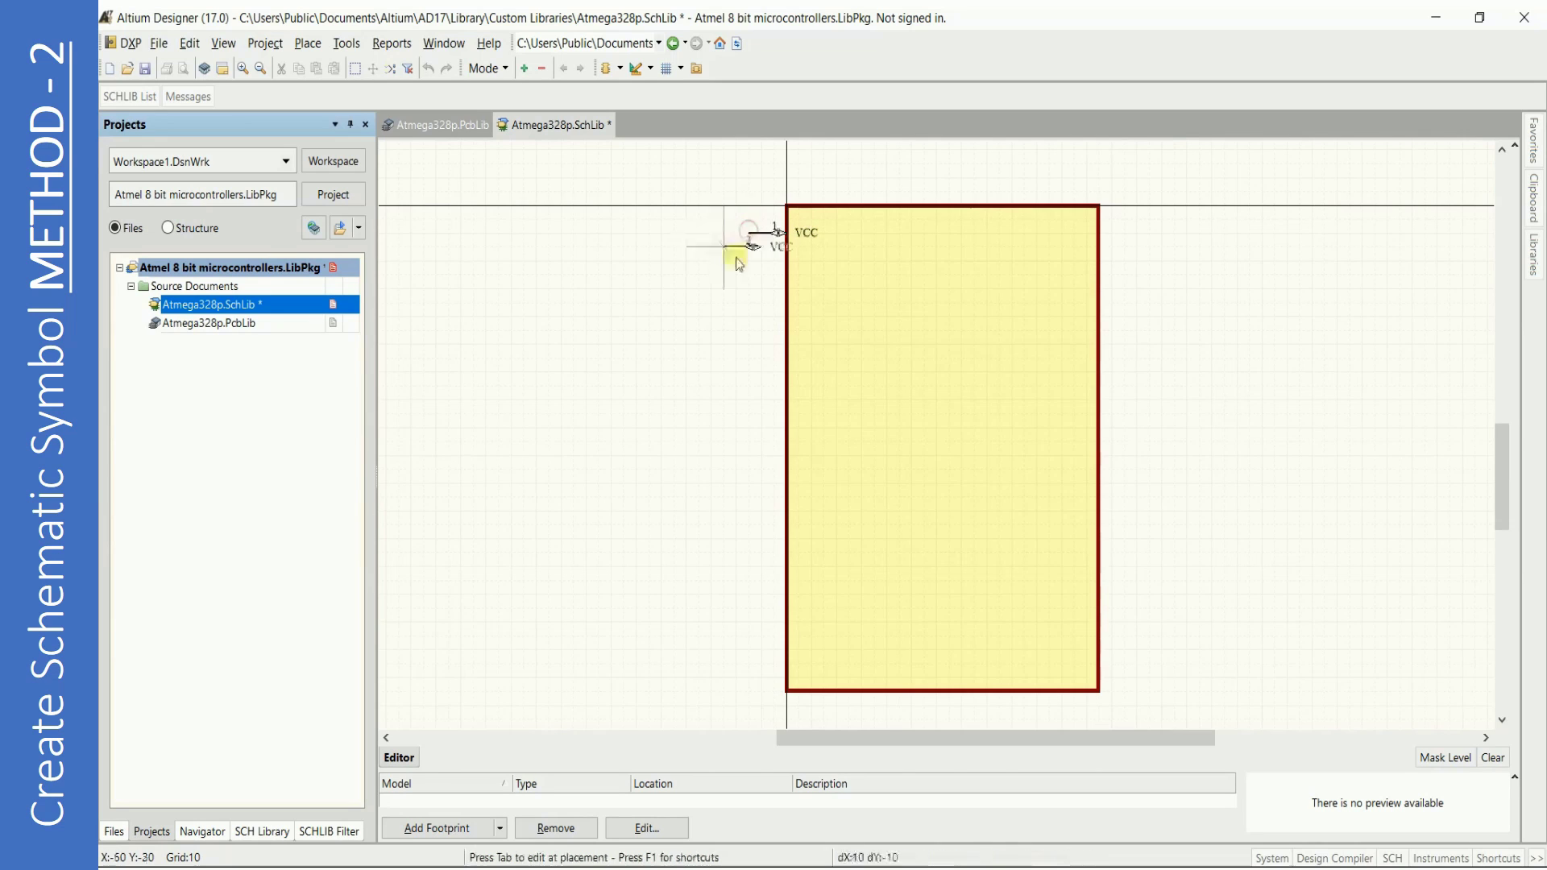
scroll(750, 242, "up", 2)
scroll(772, 314, "up", 5, "ctrl")
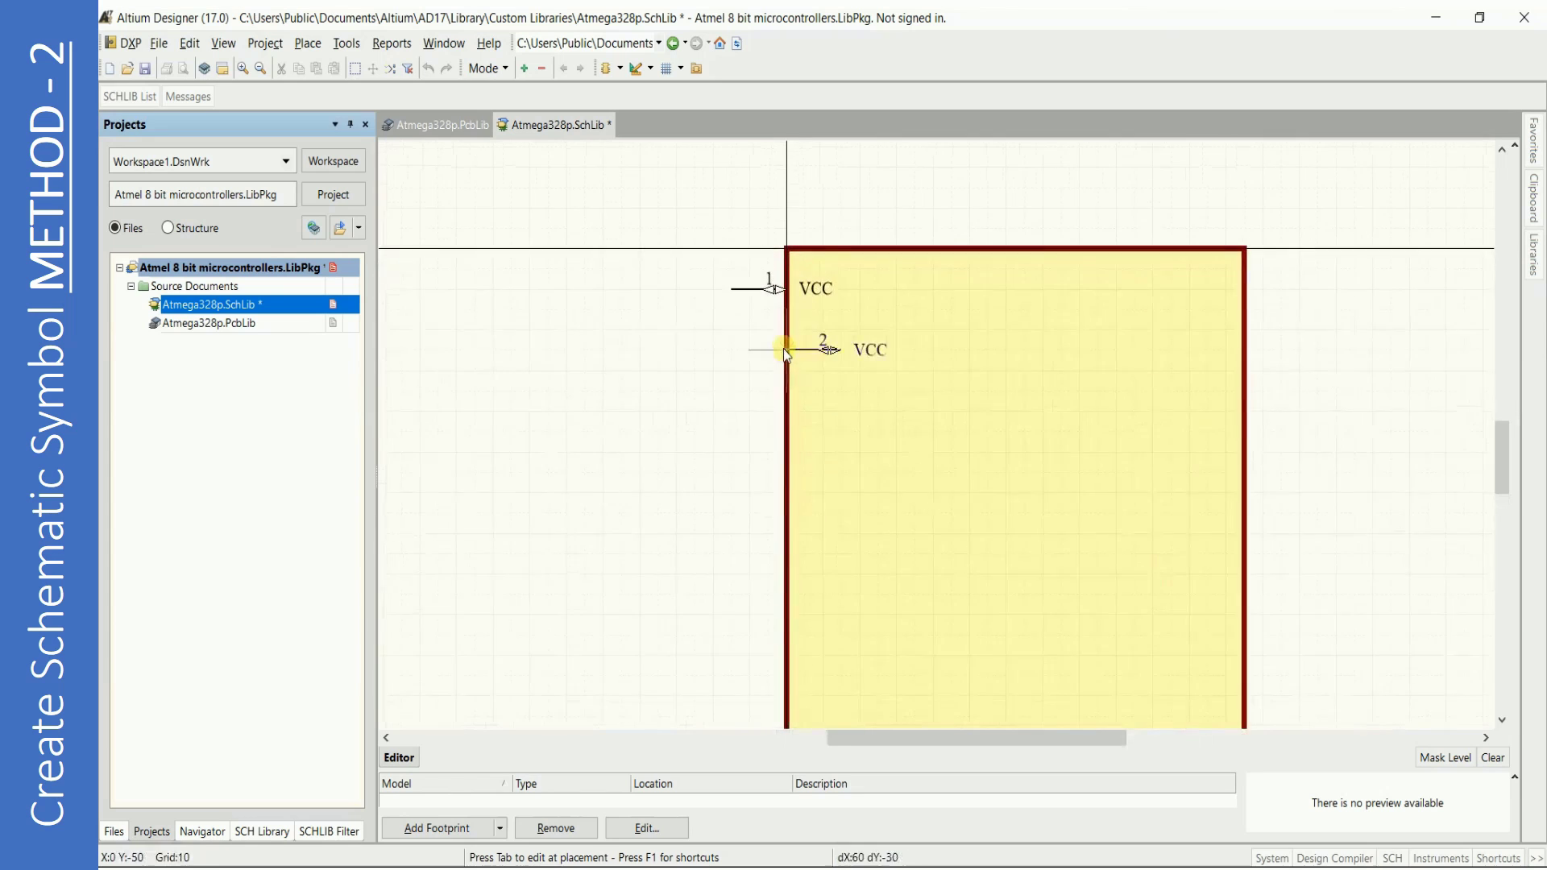
key("End")
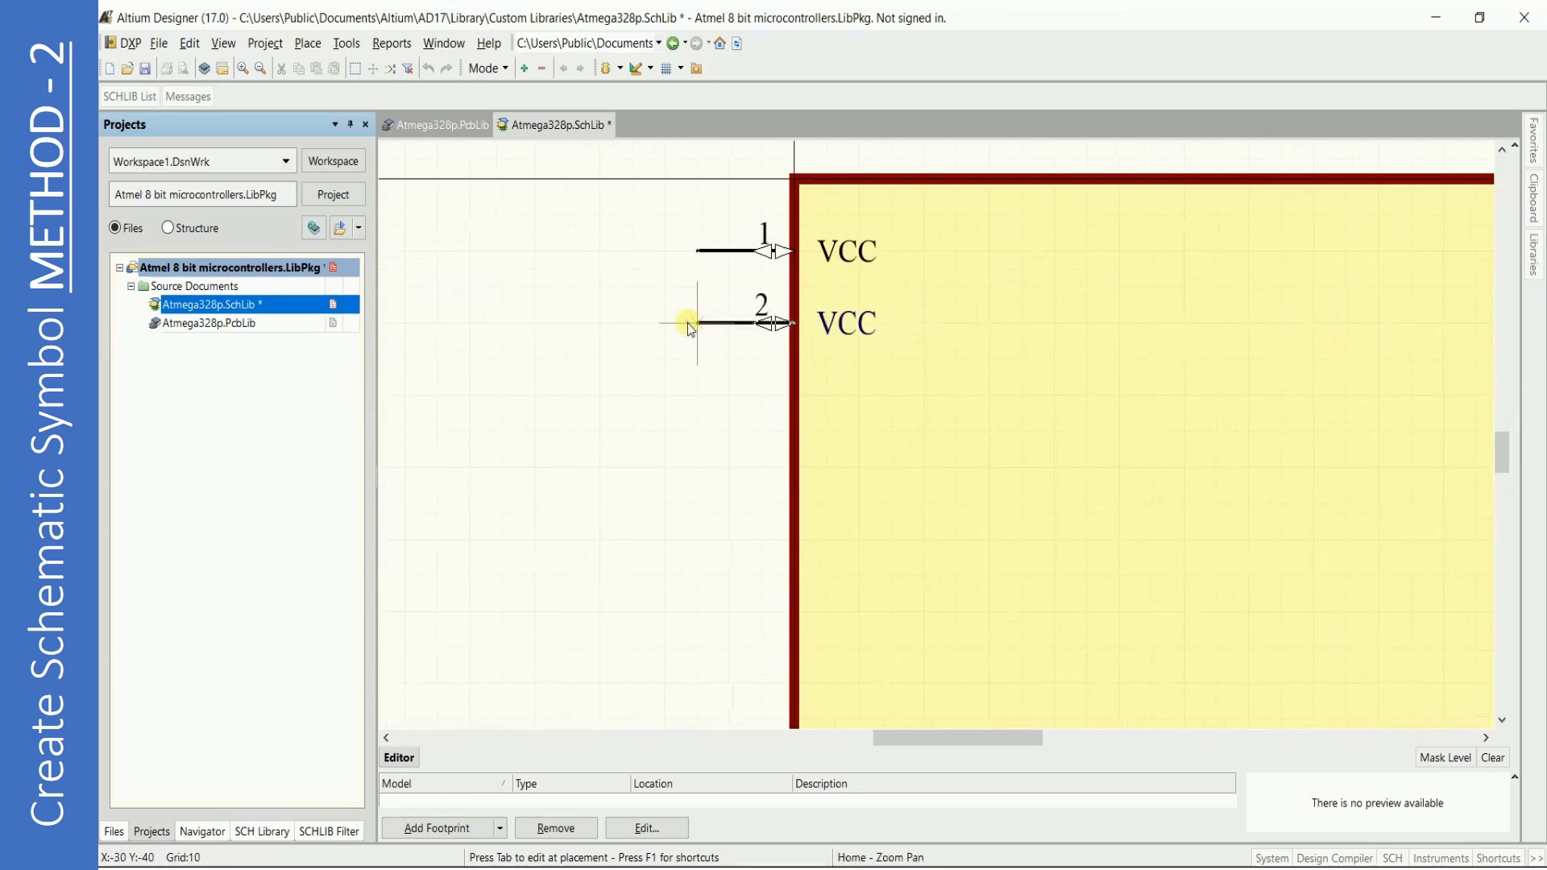
left_click(696, 322)
left_click(697, 395)
left_click(697, 467)
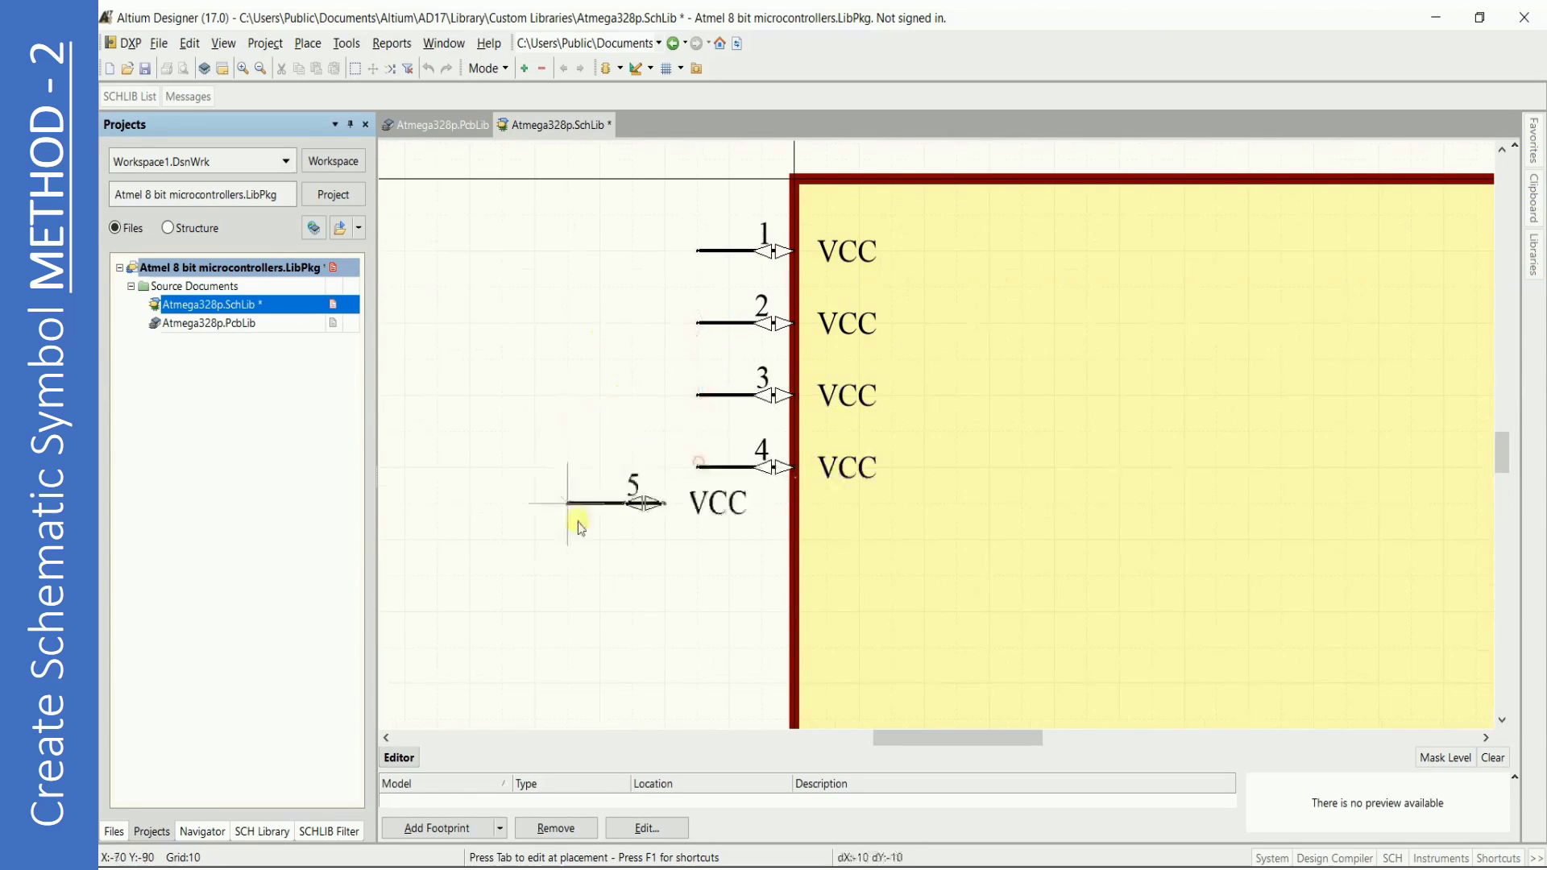
left_click(697, 538)
scroll(693, 556, "down", 1)
left_click(698, 509)
scroll(676, 508, "down", 1)
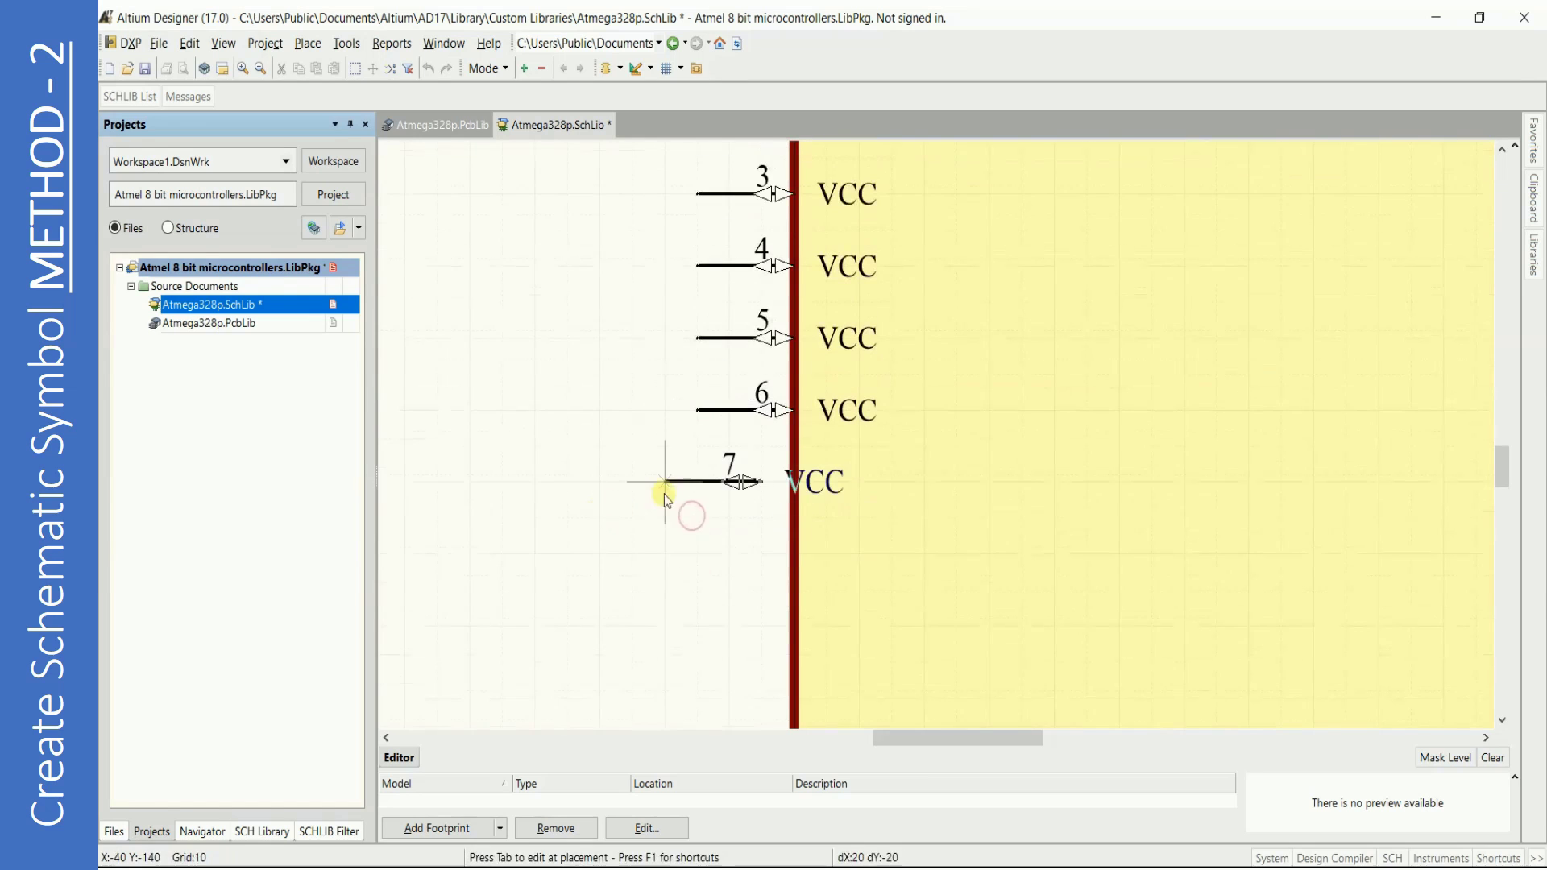
left_click(698, 468)
scroll(685, 475, "down", 1)
left_click(697, 453)
scroll(684, 451, "down", 1)
left_click(697, 449)
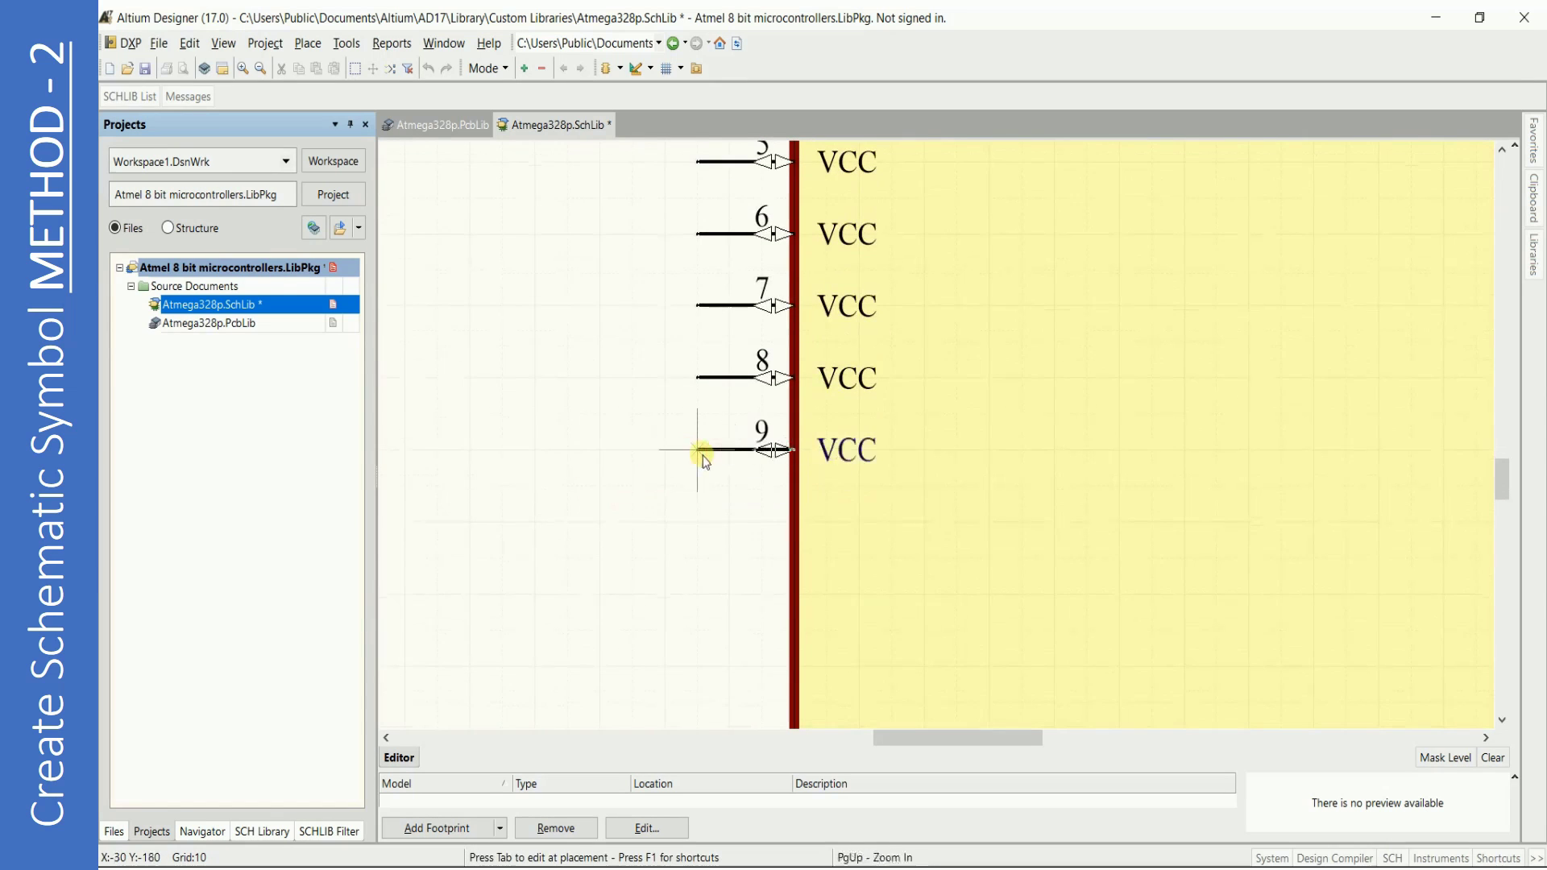
scroll(684, 451, "down", 1)
left_click(697, 394)
left_click(698, 467)
scroll(685, 451, "down", 1)
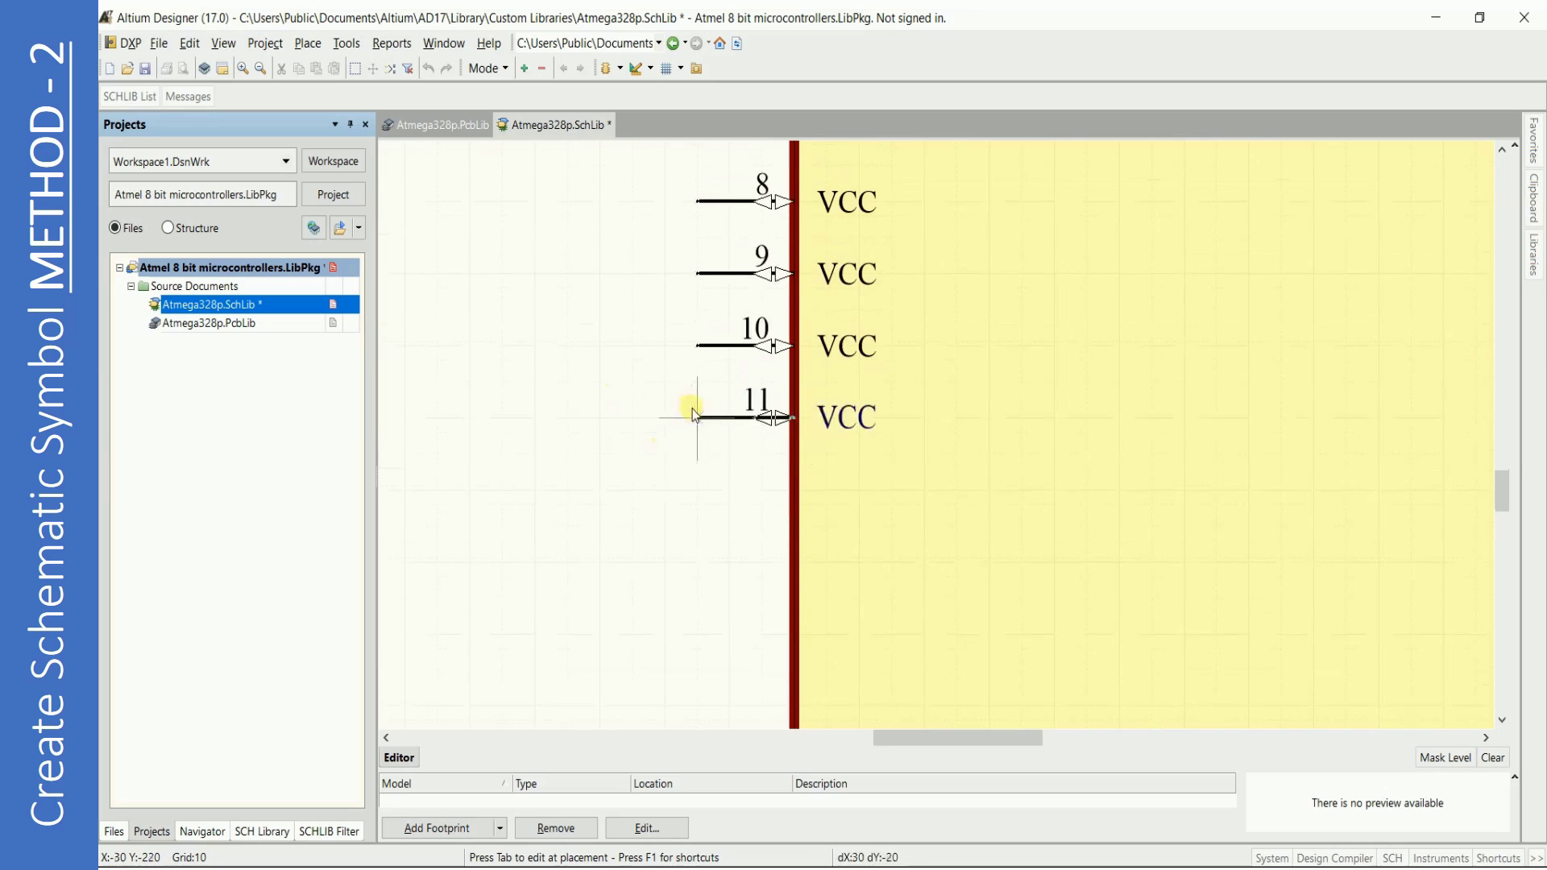
scroll(684, 414, "down", 1)
left_click(698, 414)
scroll(693, 427, "down", 1)
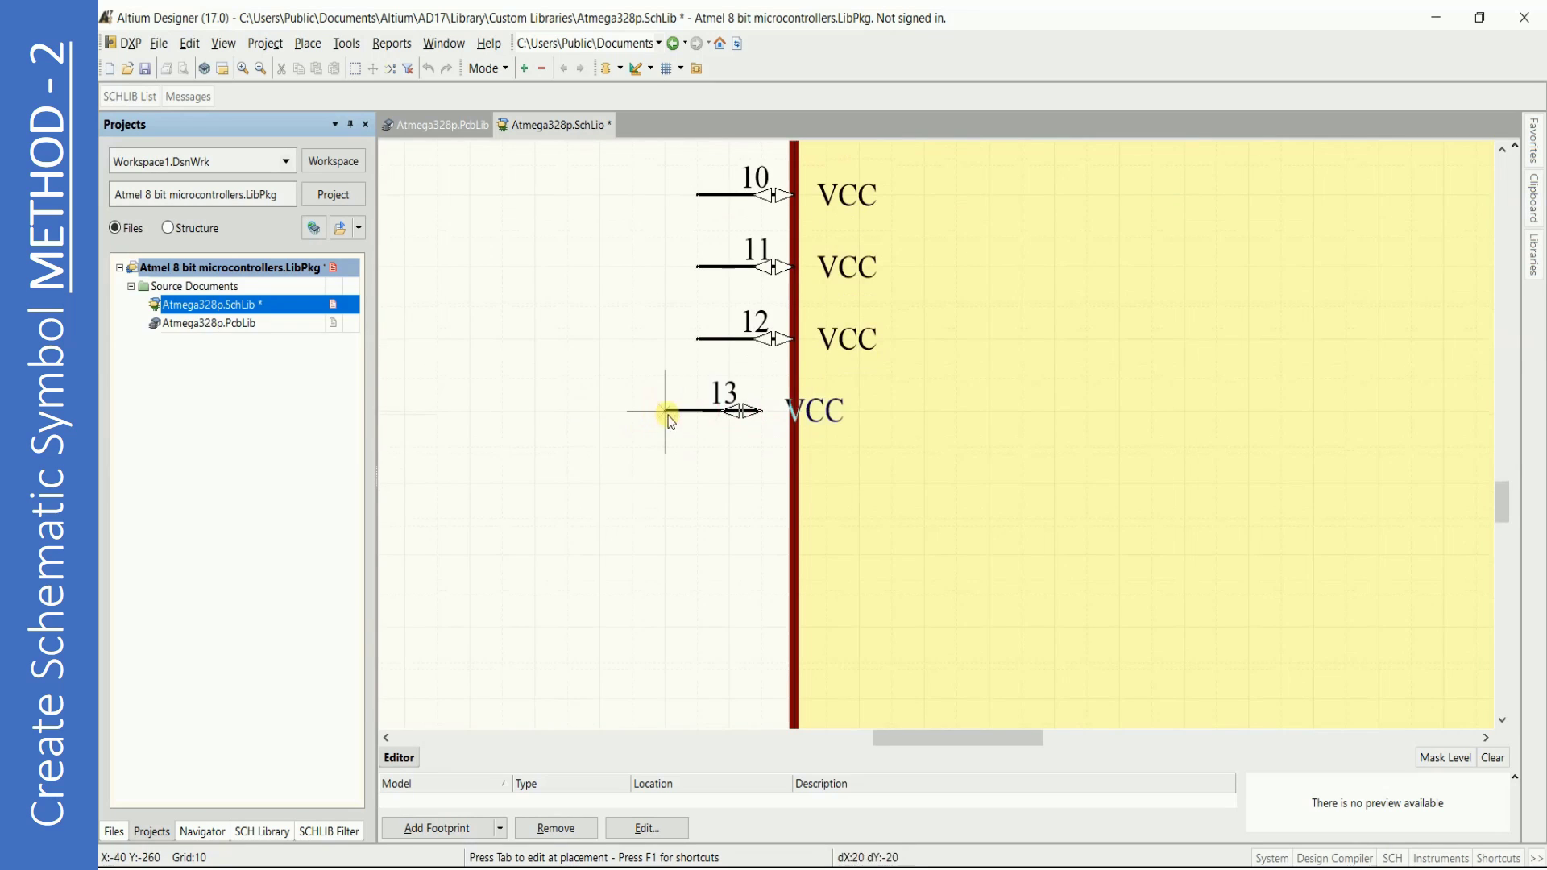
left_click(697, 407)
scroll(669, 405, "down", 1)
left_click(697, 407)
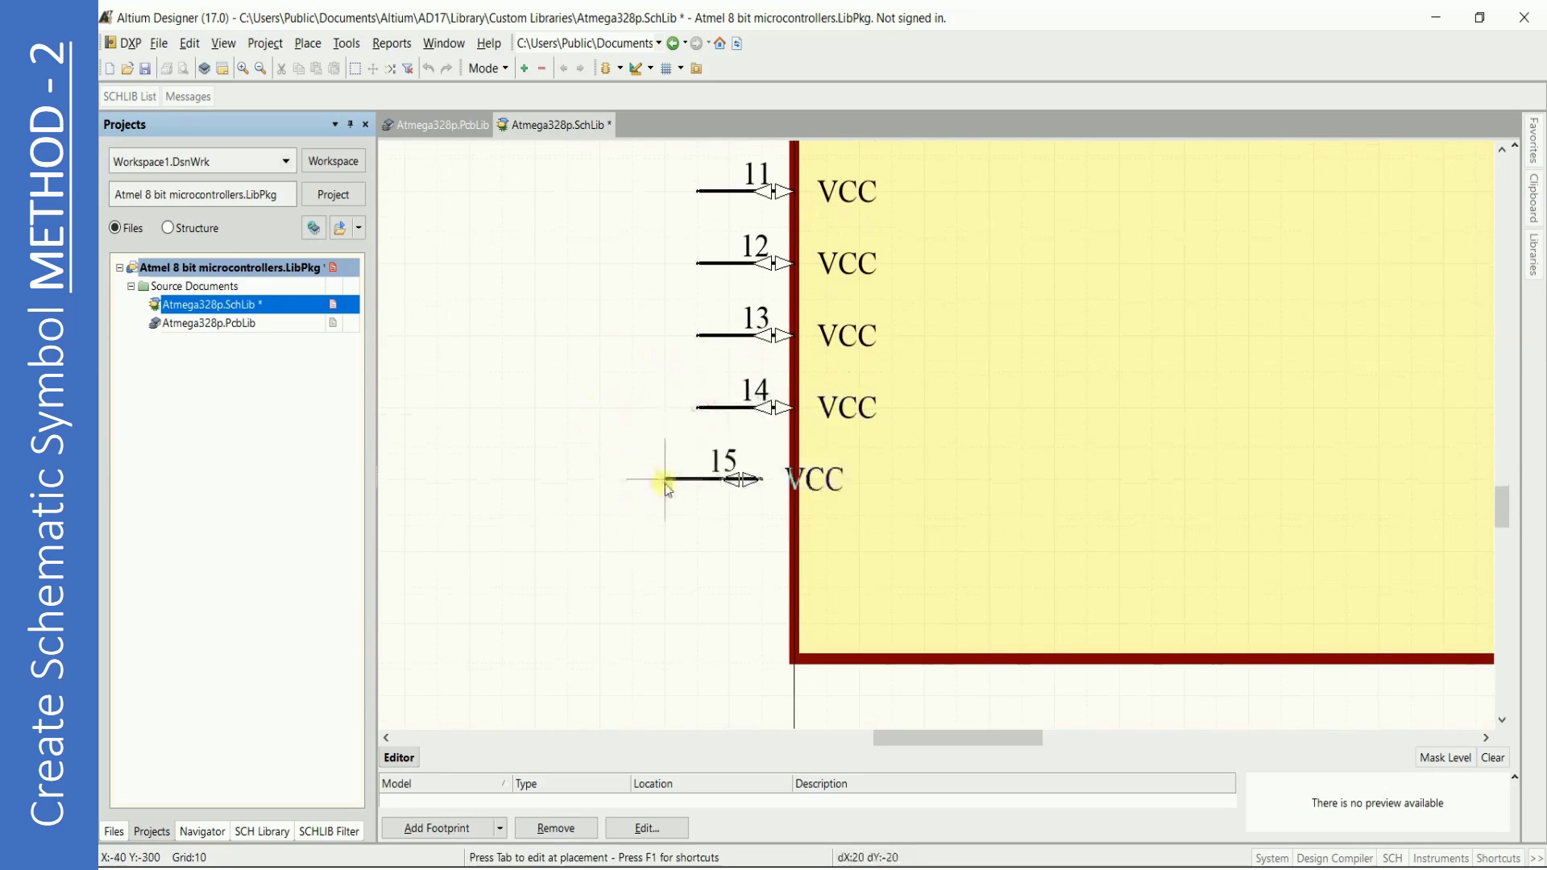
left_click(696, 479)
left_click(697, 551)
key("Page_Down")
key("Page_Down")
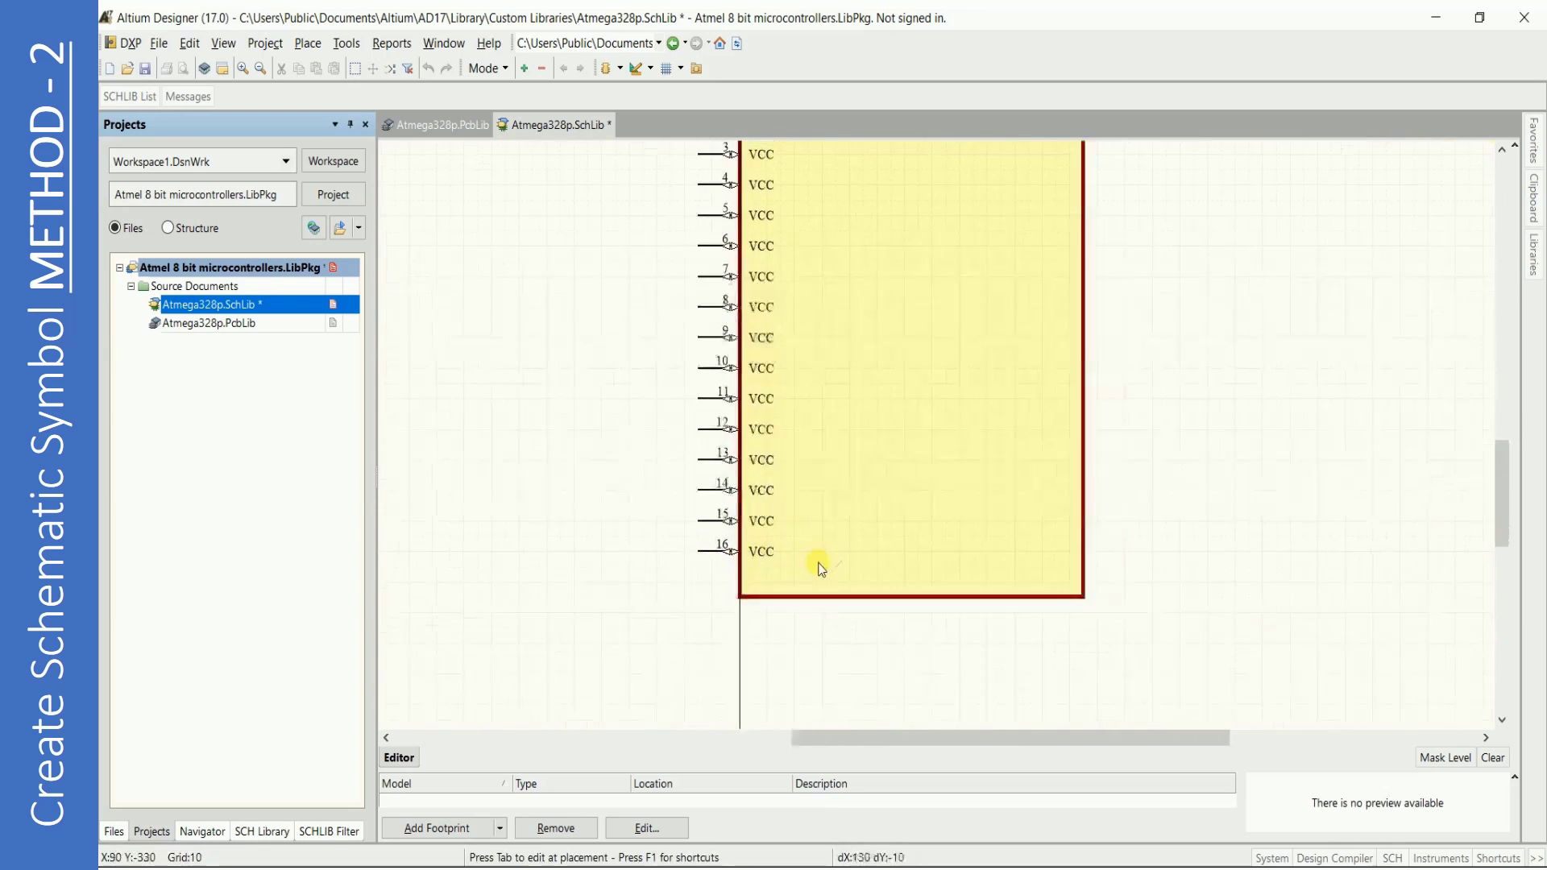
Rotate the pin to face right and place pins 17–32 up the right edge.
key("space")
key("space")
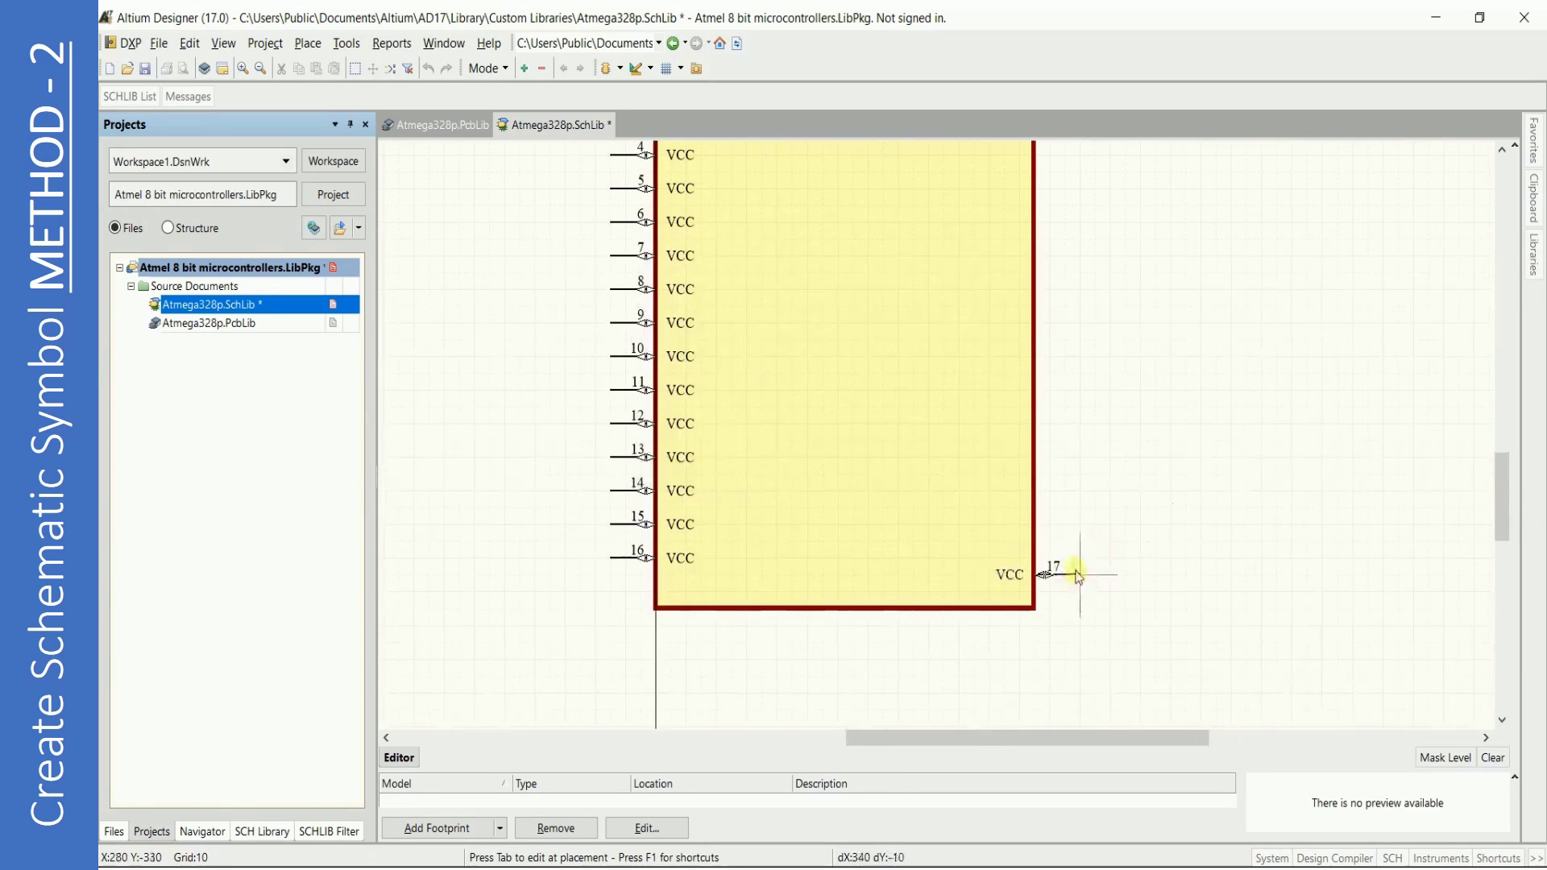
left_click(1078, 568)
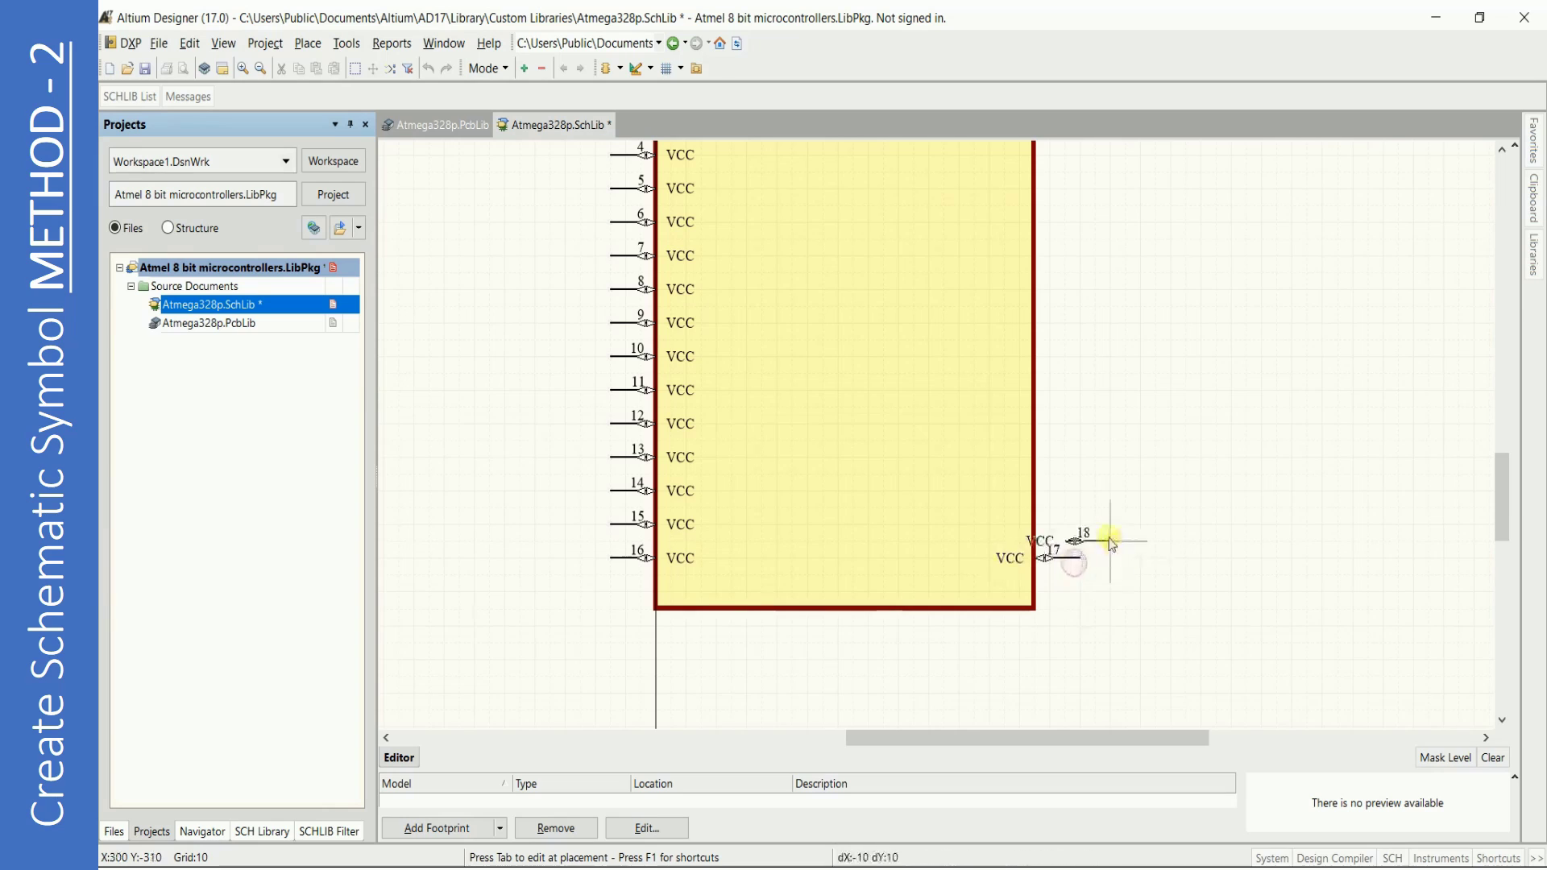
left_click(1079, 533)
key("Page_Up")
key("Page_Up")
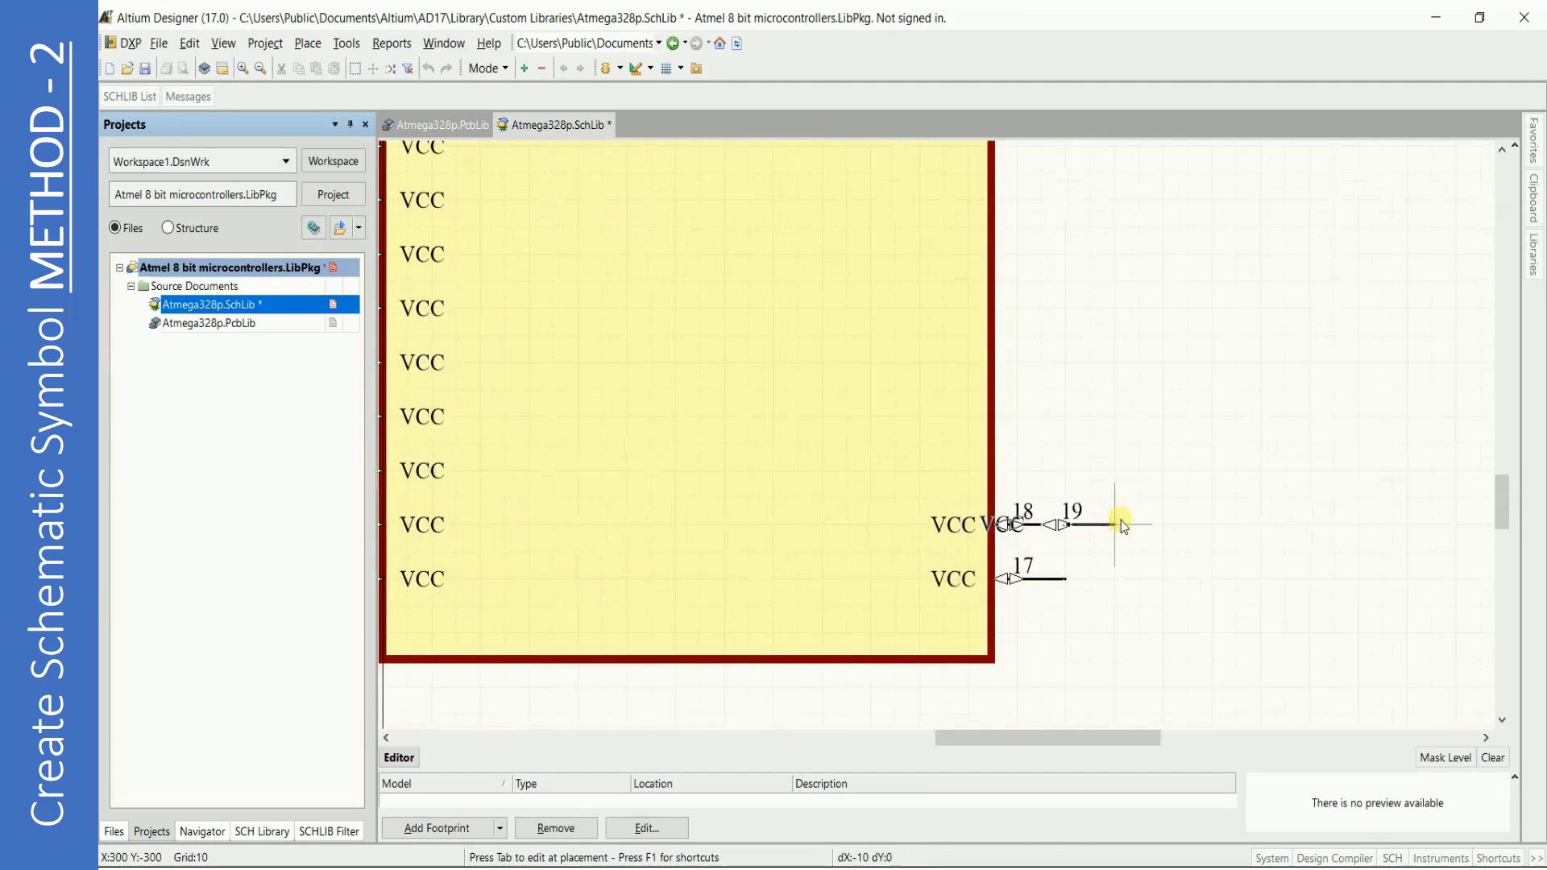
left_click(1068, 472)
left_click(1066, 418)
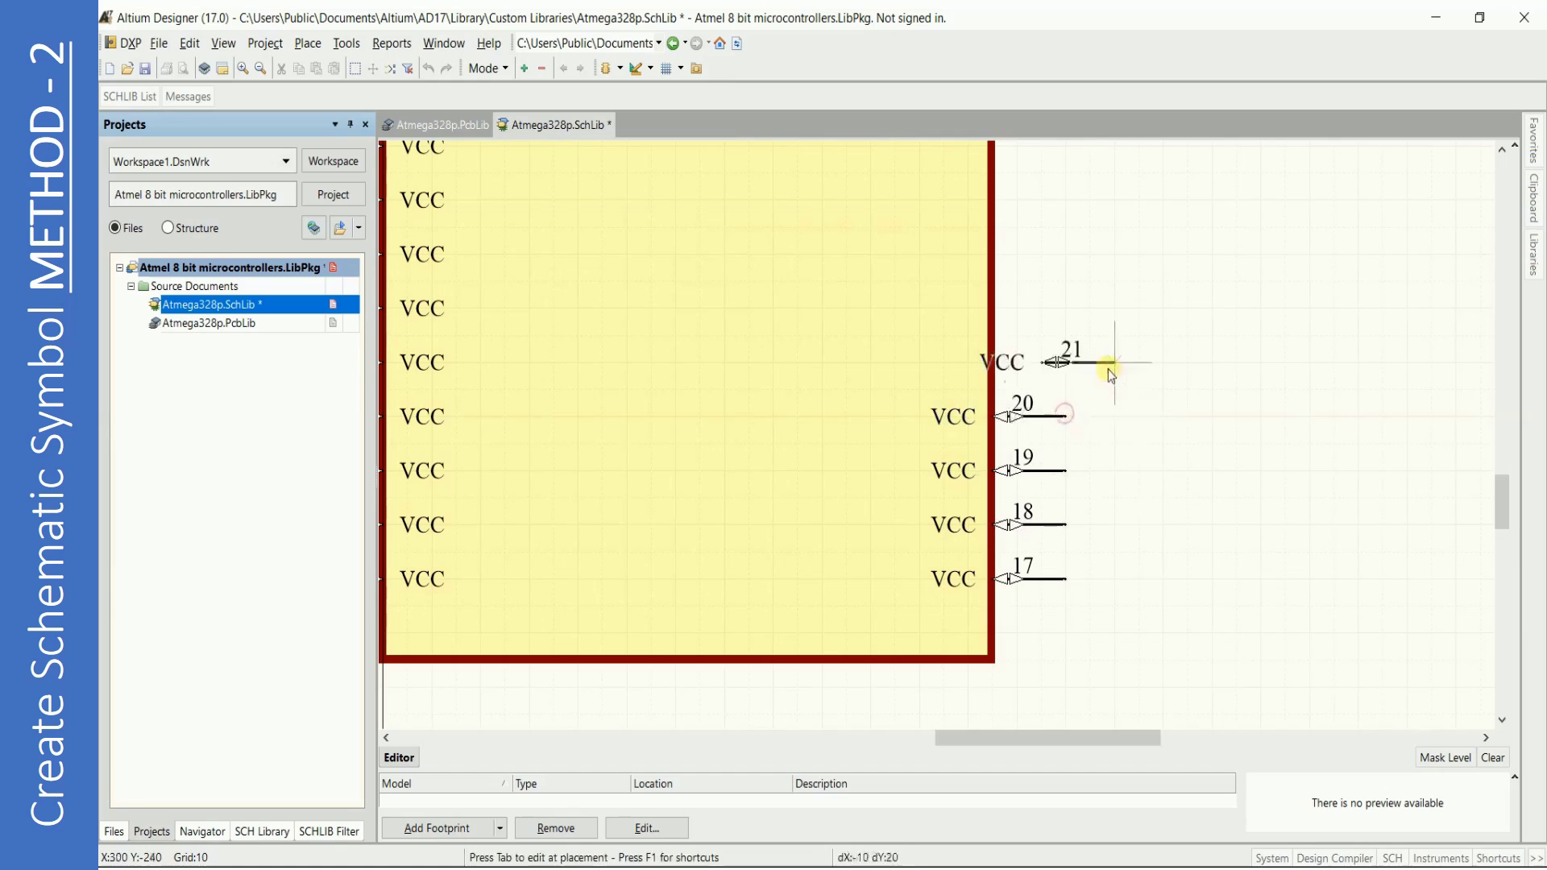
left_click(1065, 363)
left_click(1064, 310)
left_click(1065, 254)
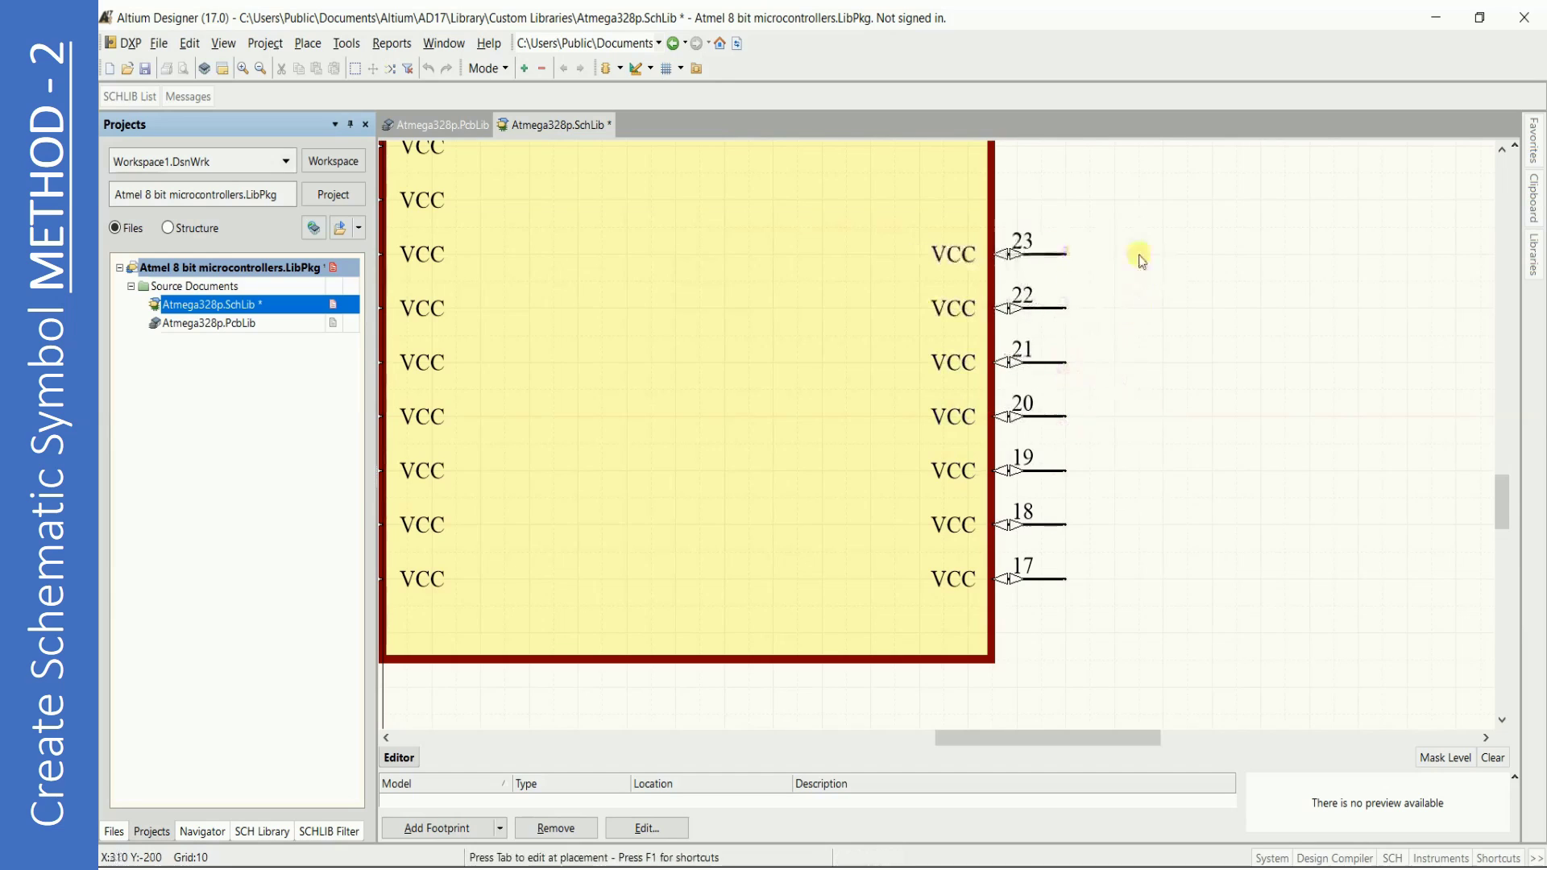
scroll(1071, 338, "up", 3)
left_click(1063, 375)
scroll(1072, 370, "up", 2)
left_click(1065, 396)
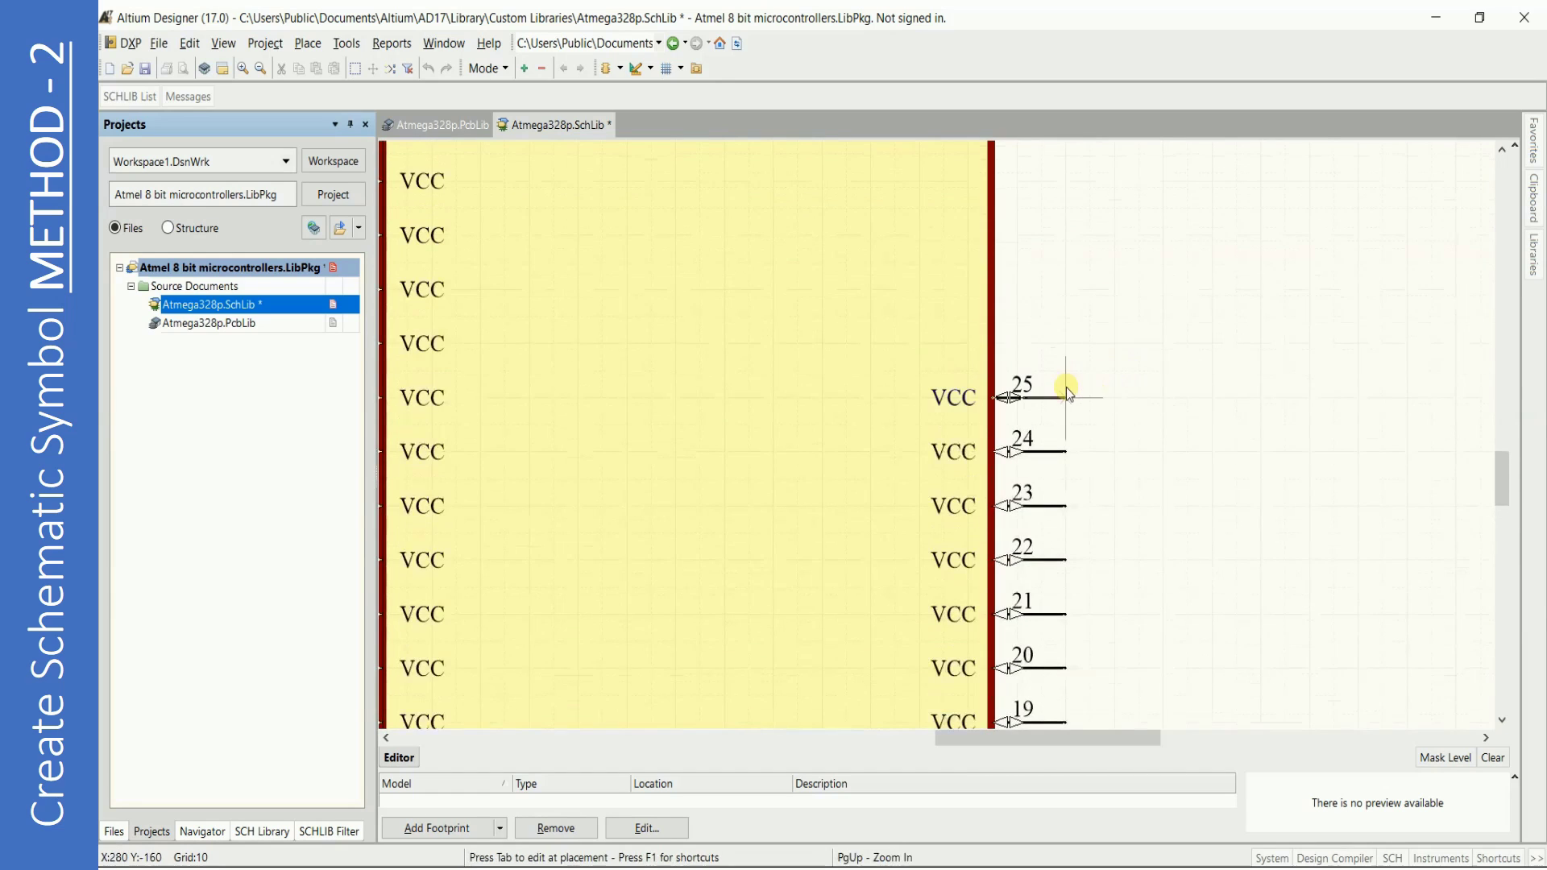
left_click(1065, 345)
scroll(1104, 355, "up", 2)
left_click(1067, 338)
scroll(1055, 362, "up", 2)
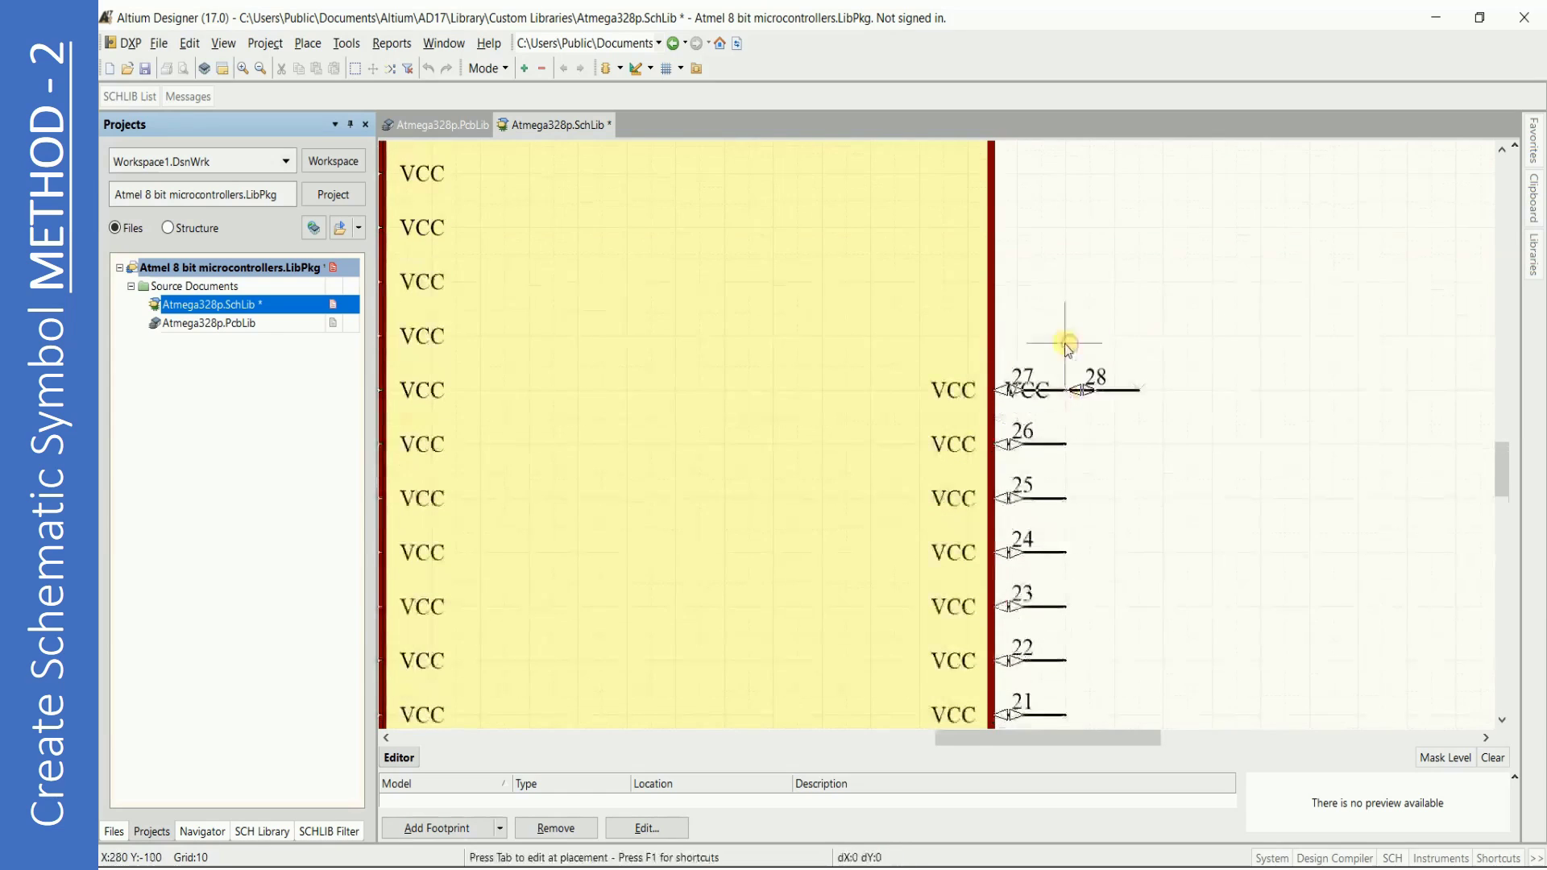
left_click(1000, 341)
scroll(1000, 341, "up", 2)
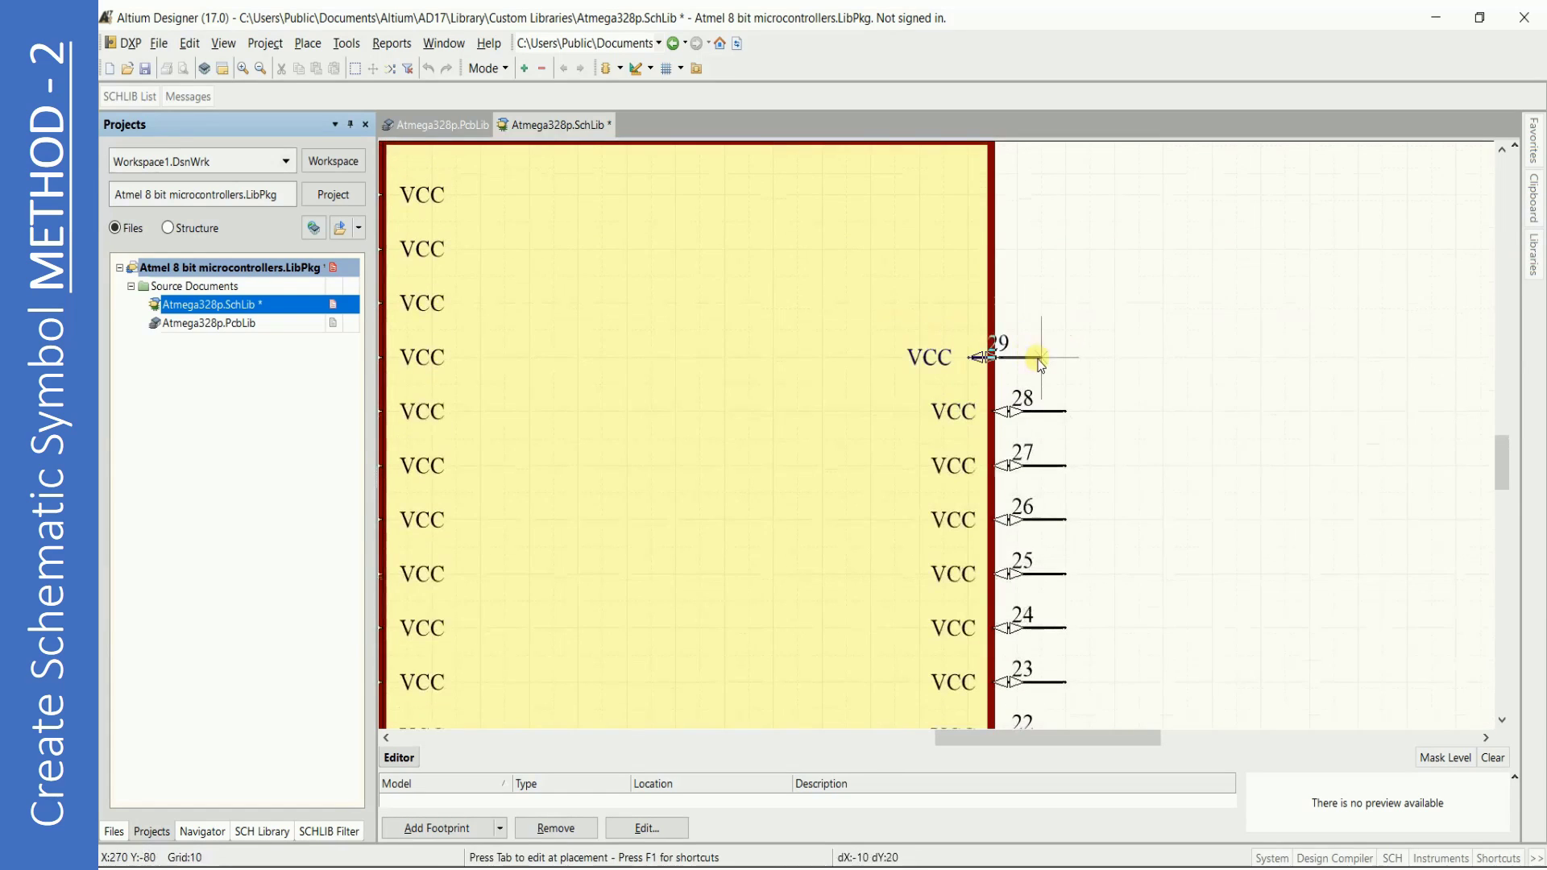
left_click(1067, 356)
left_click(1065, 303)
left_click(1065, 248)
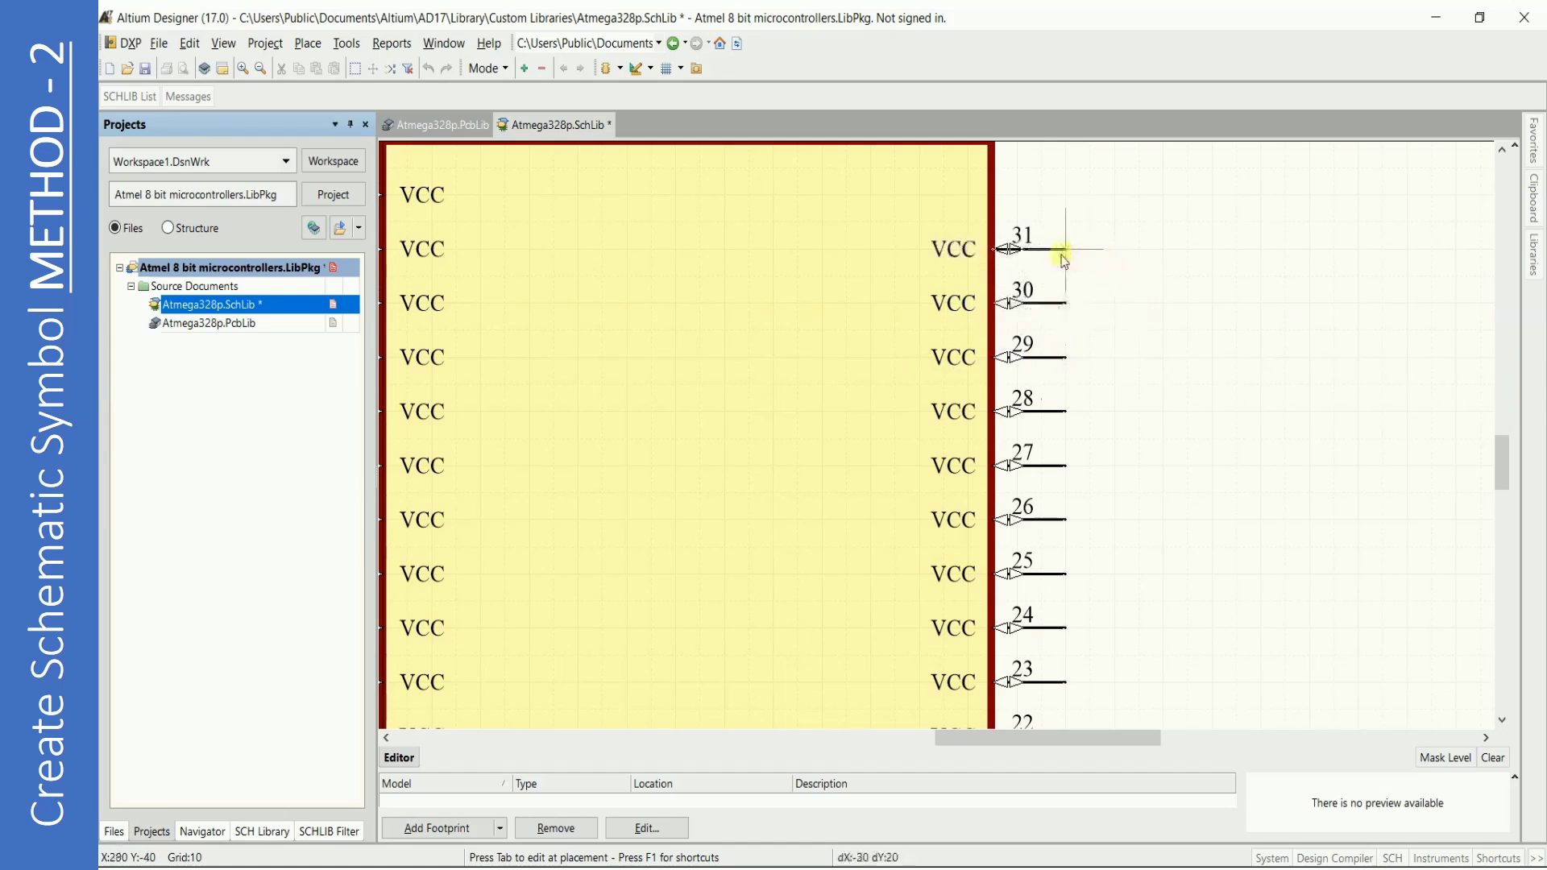
left_click(1067, 195)
right_click(1039, 198)
Open the SCH Library panel listing the symbol's 32 pins, all VCC with type I/O.
scroll(1039, 198, "down", 3, "ctrl")
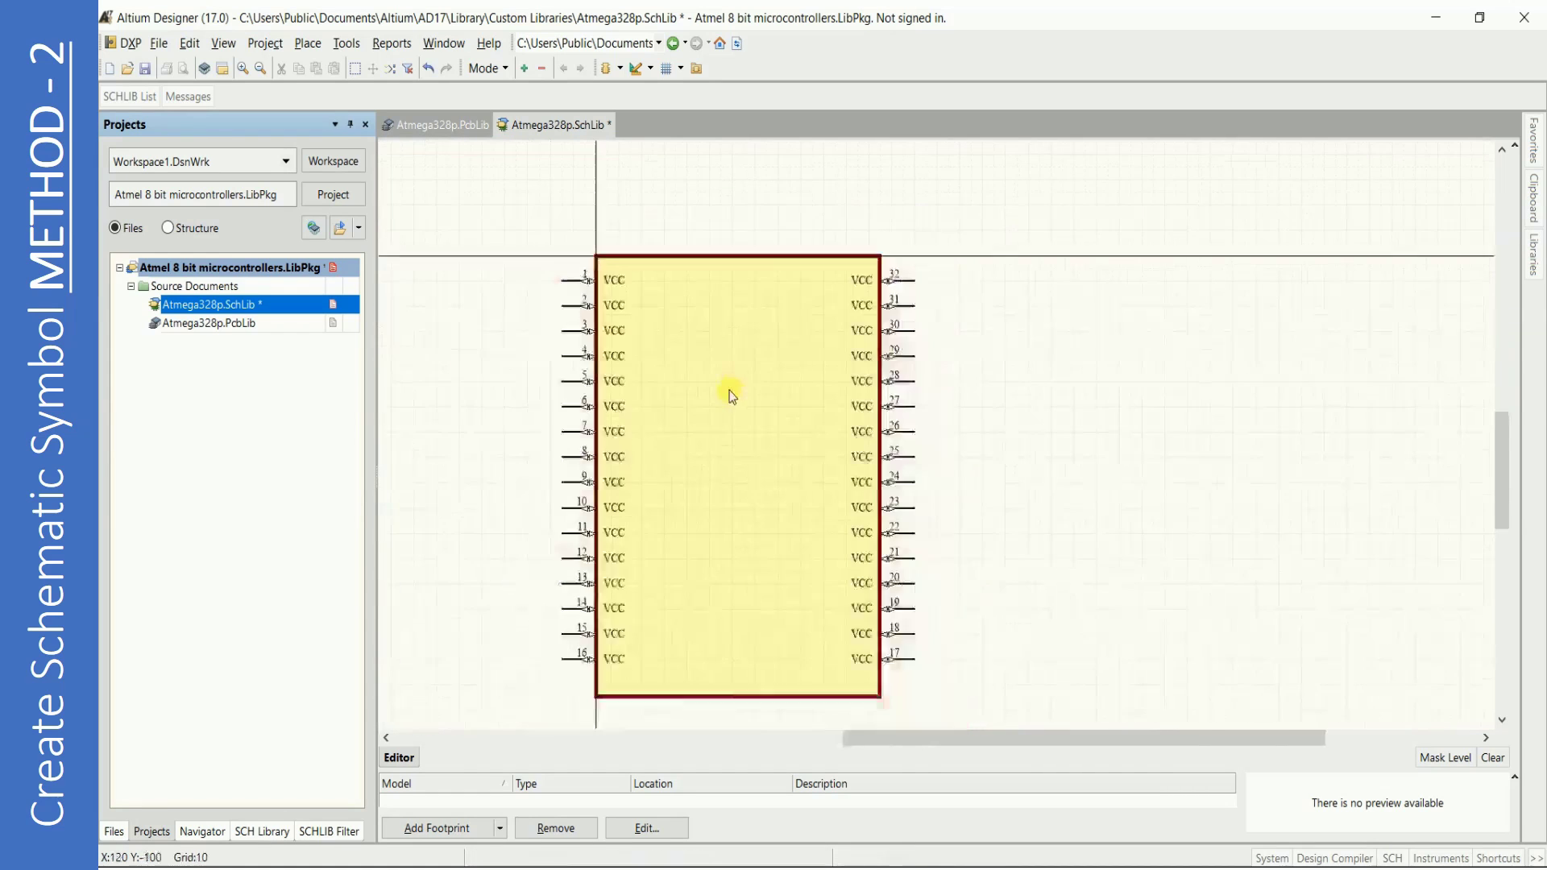
scroll(518, 606, "up", 2, "ctrl")
scroll(637, 520, "up", 2)
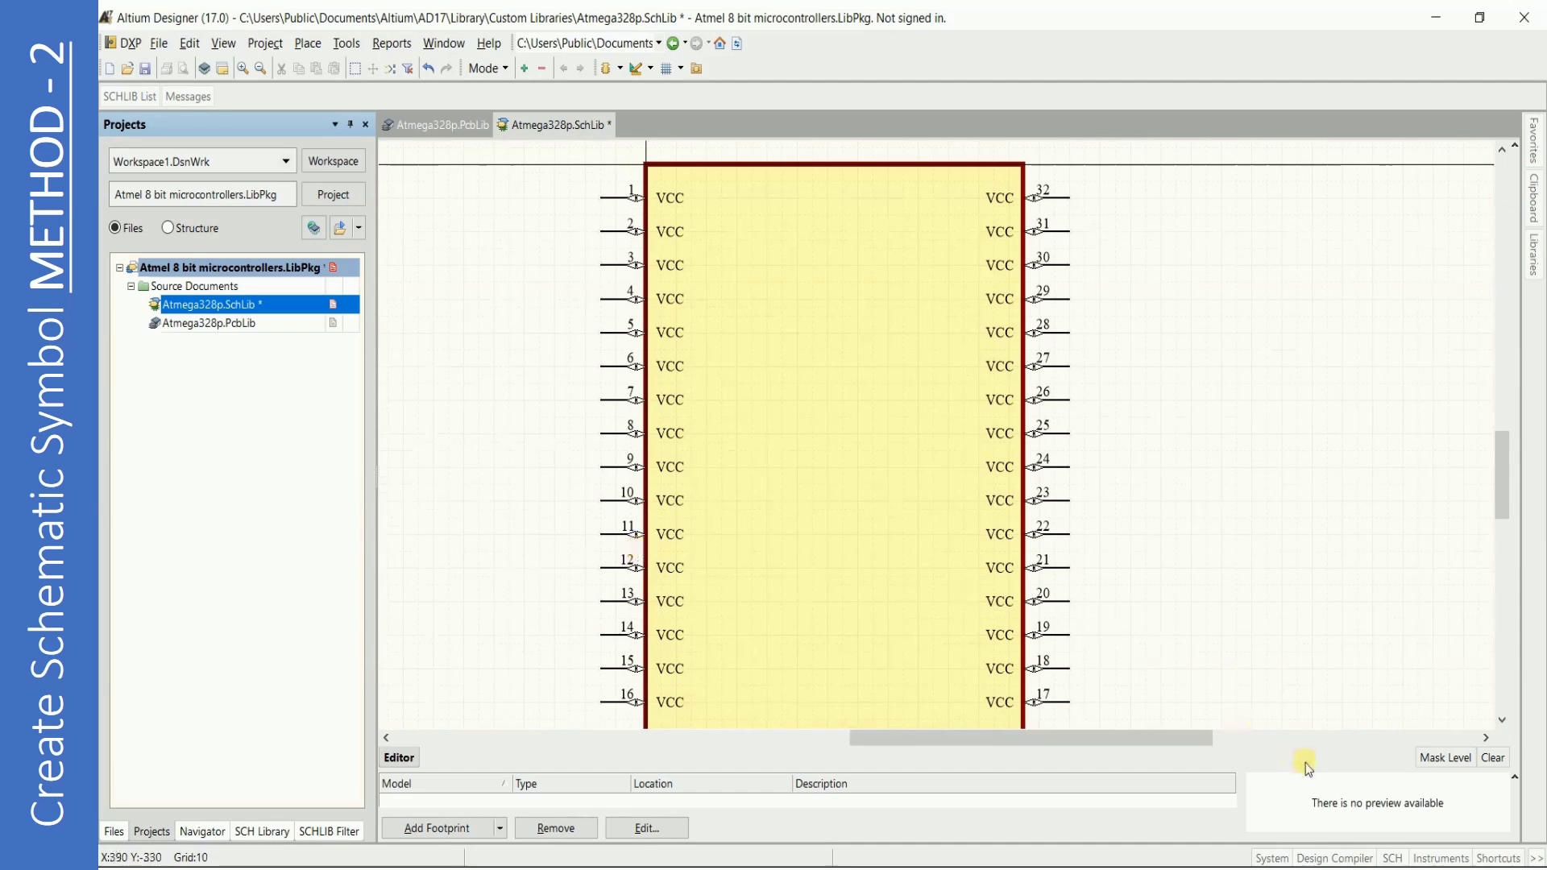
left_click(1392, 858)
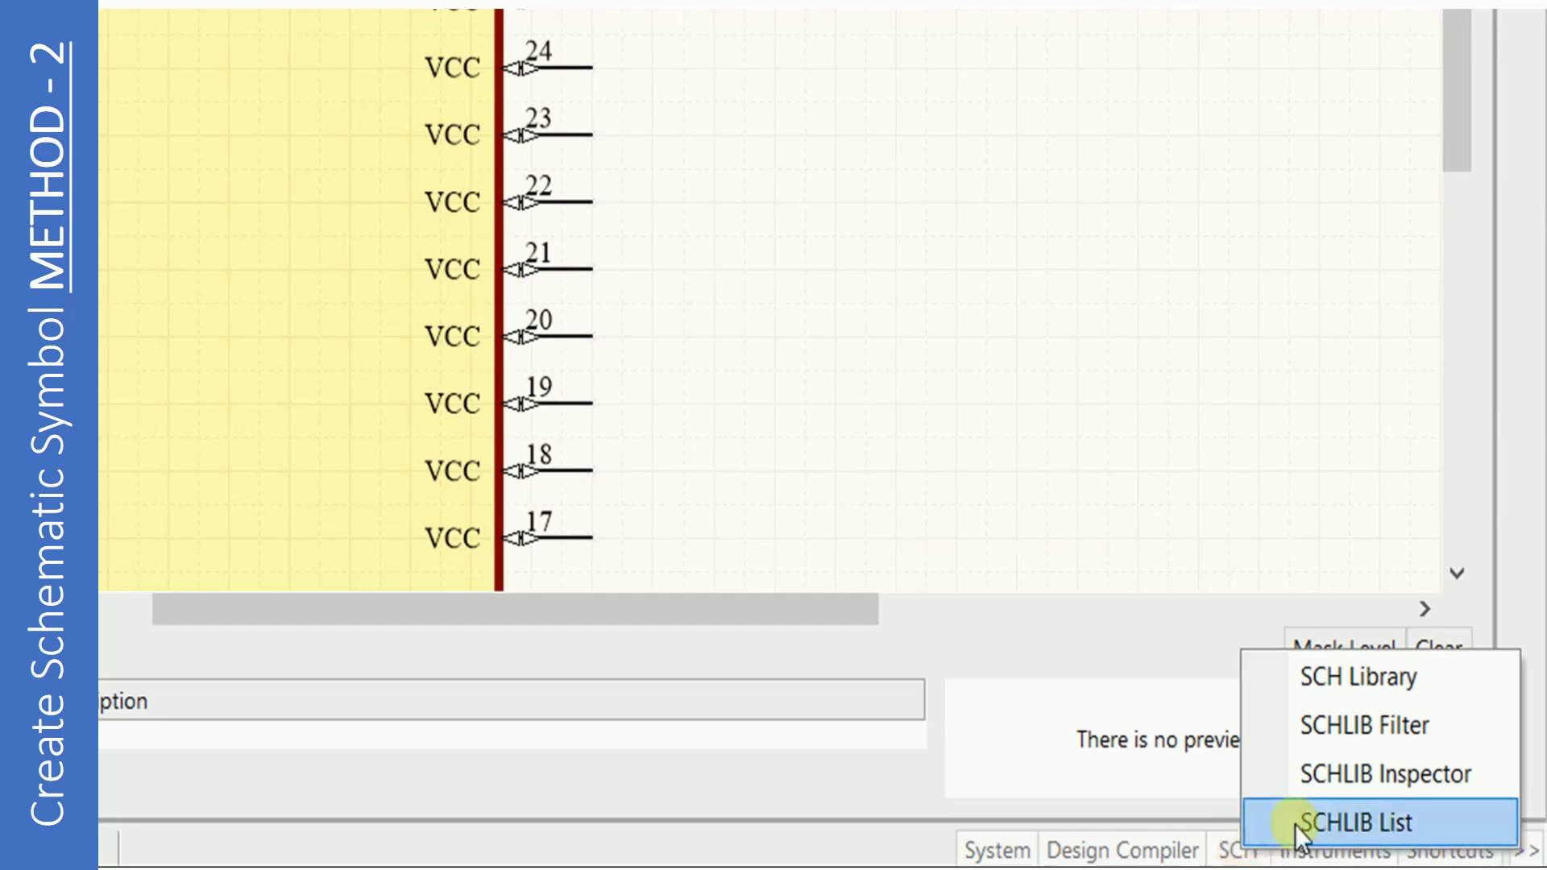
left_click(1294, 824)
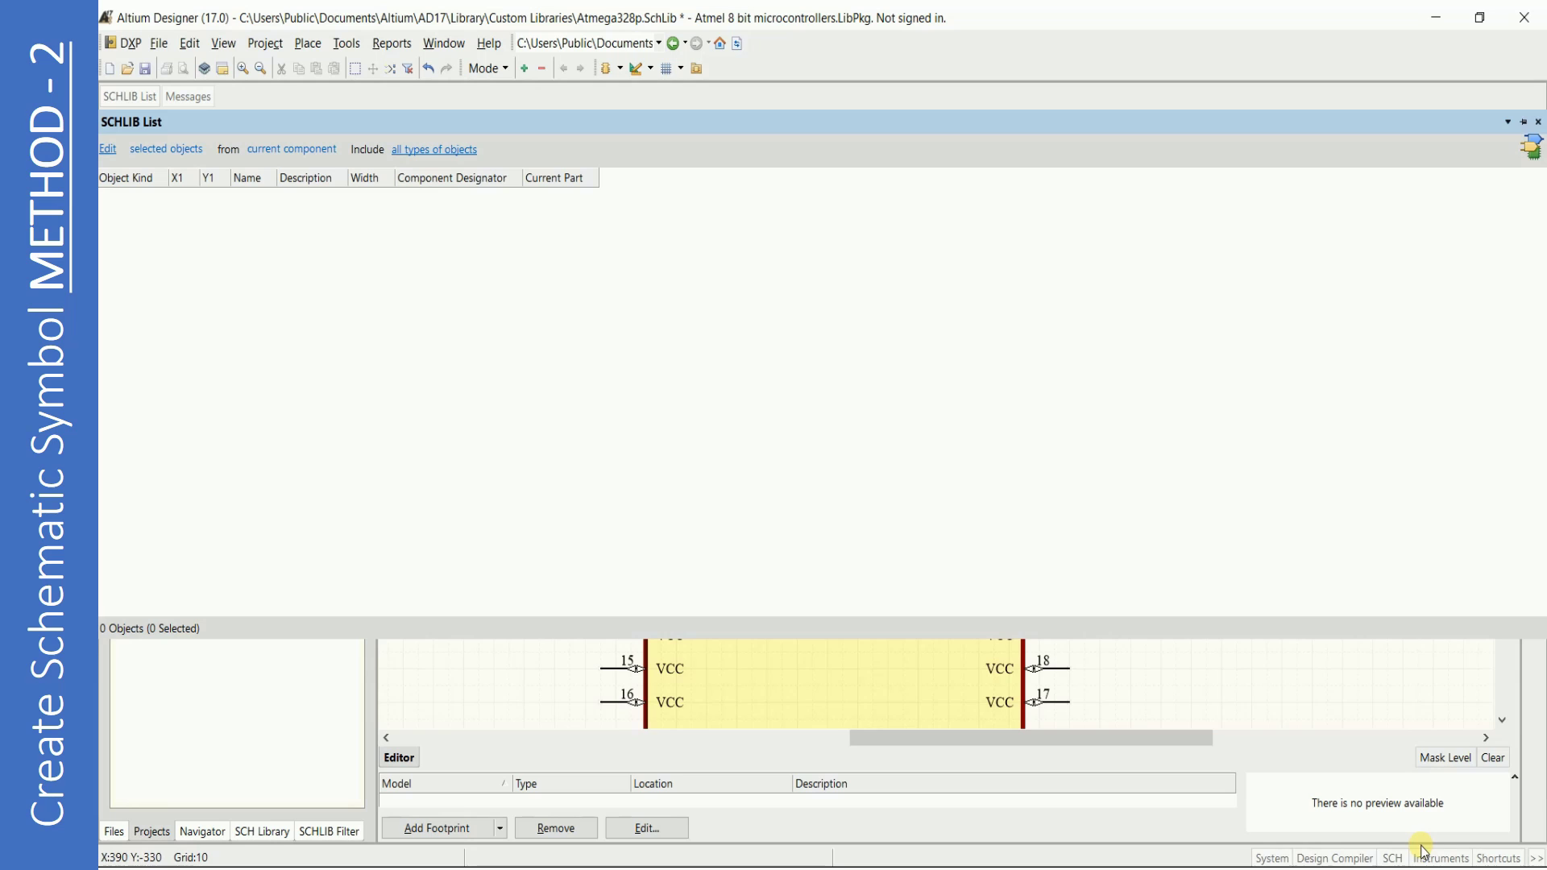
left_click(1167, 693)
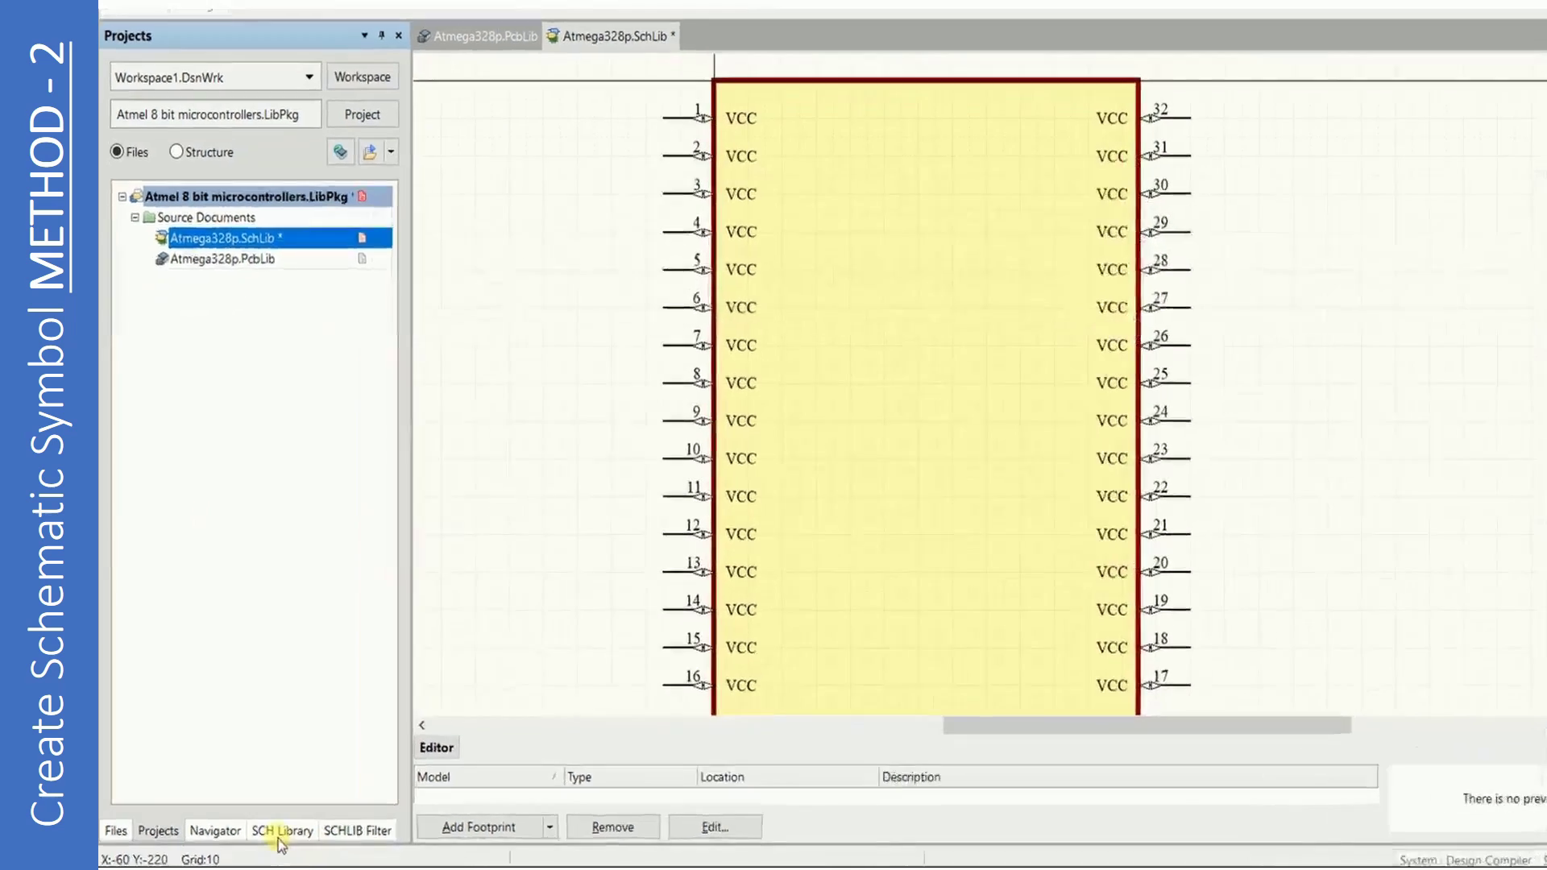
left_click(261, 832)
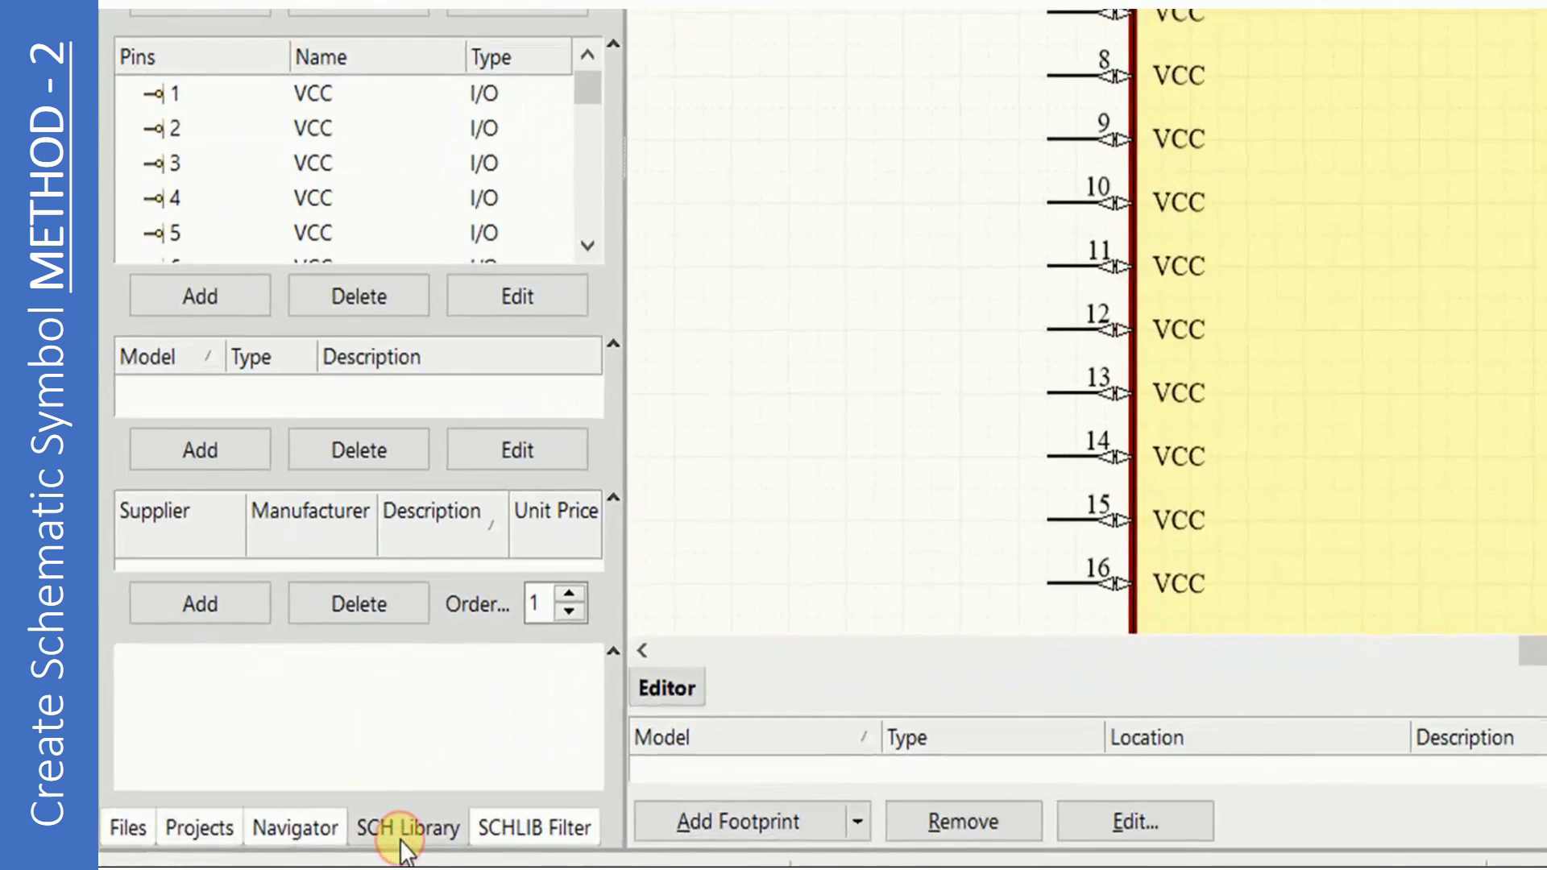
Select pin 1 in the SCH Library pin list and extend the selection down to pin 32.
left_click(161, 93)
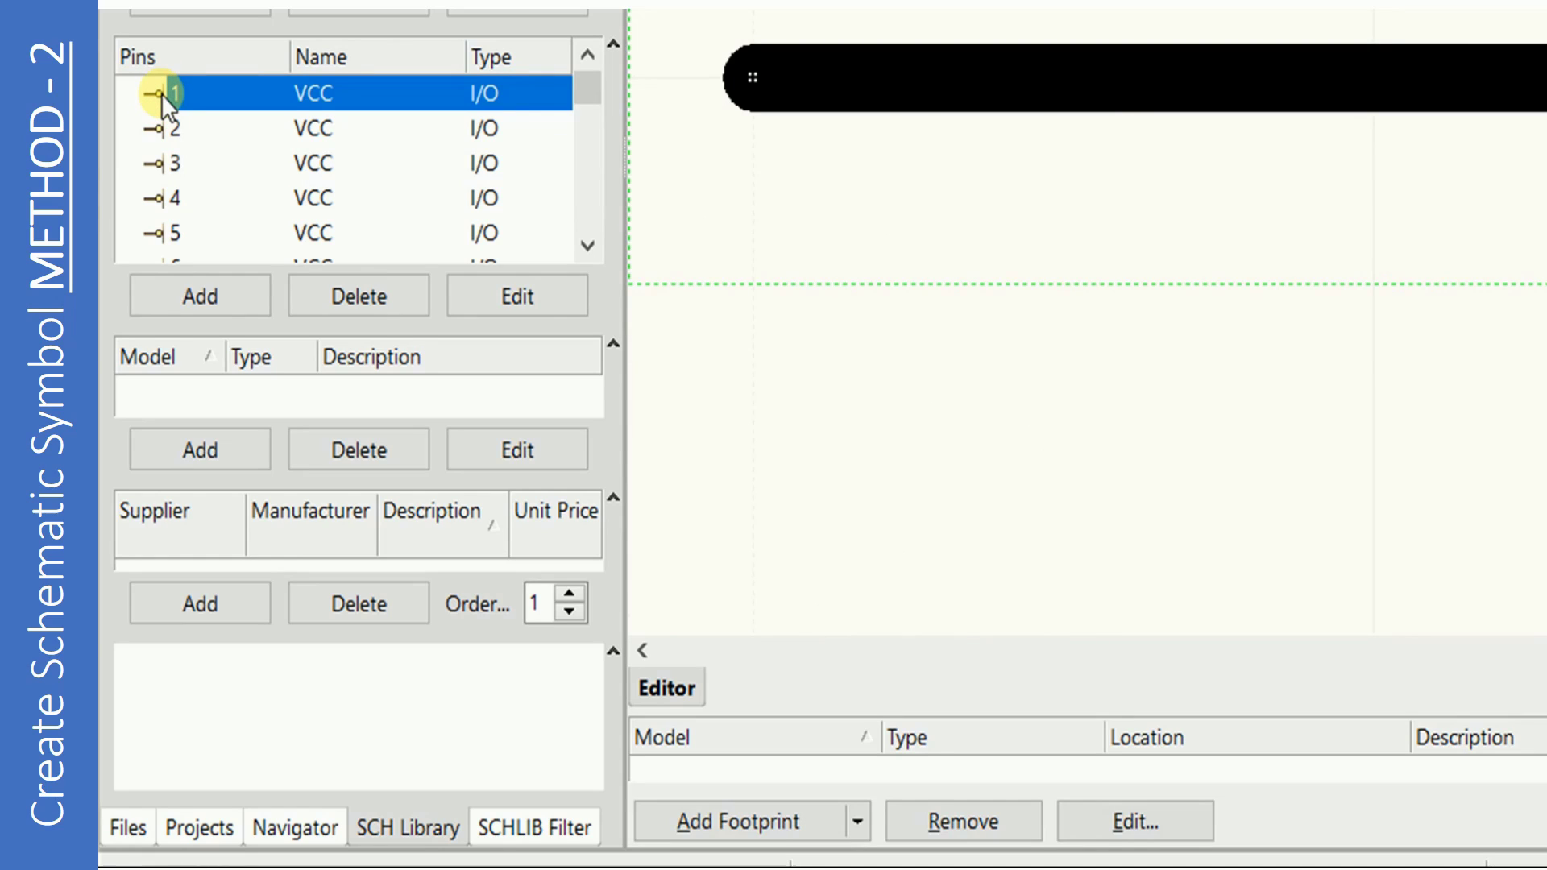
key("shift+Down")
key("shift+Down")
key("shift+Down")
key("shift+Down")
key("shift+Down")
key("shift+Down")
key("shift+Down")
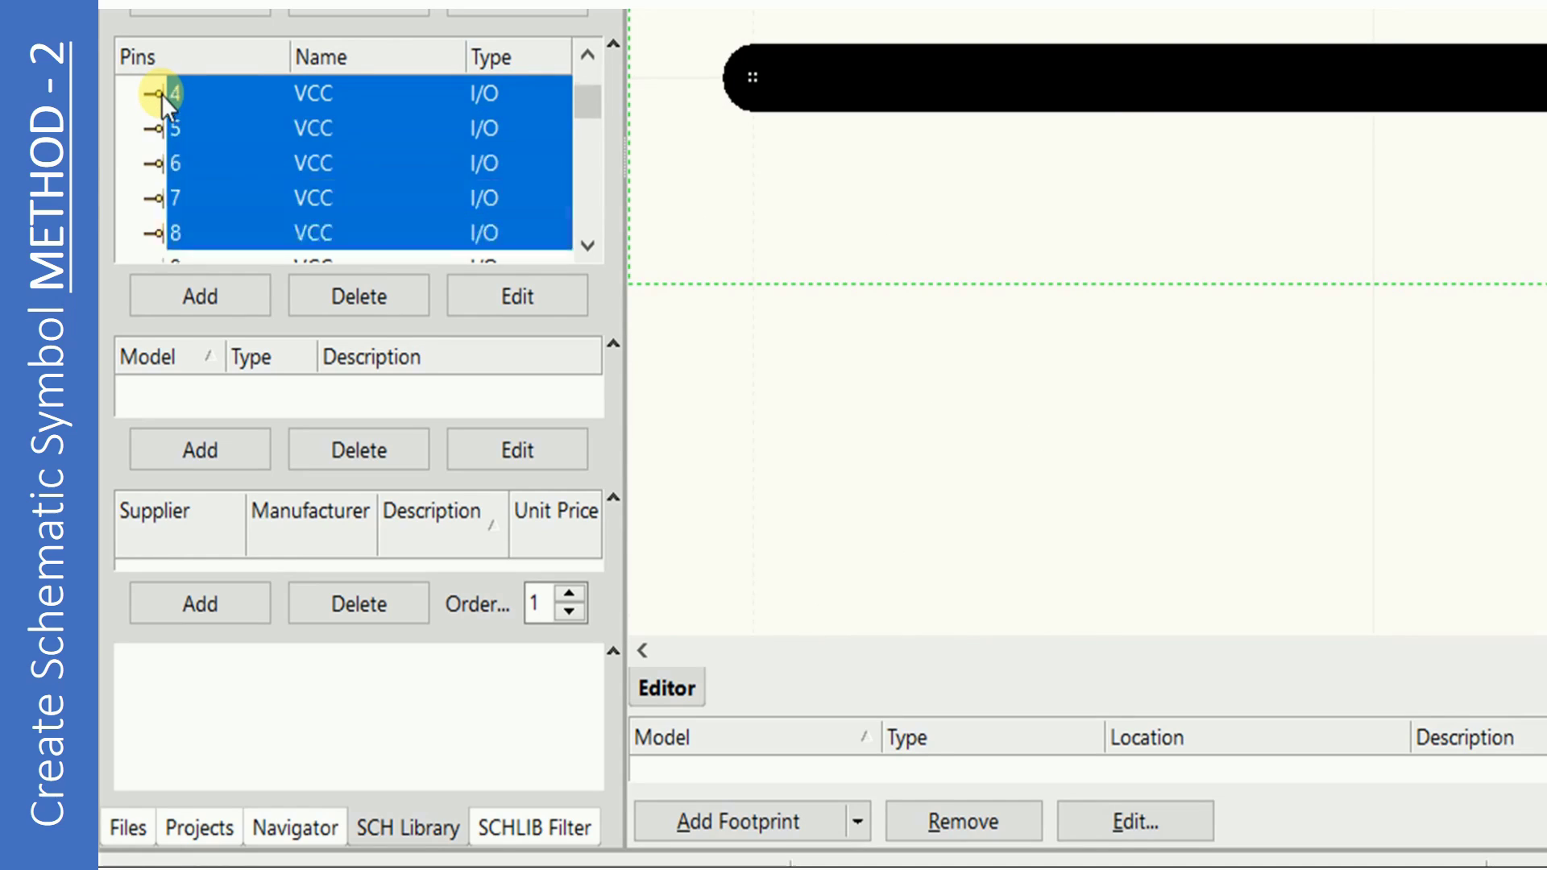
key("shift+Down")
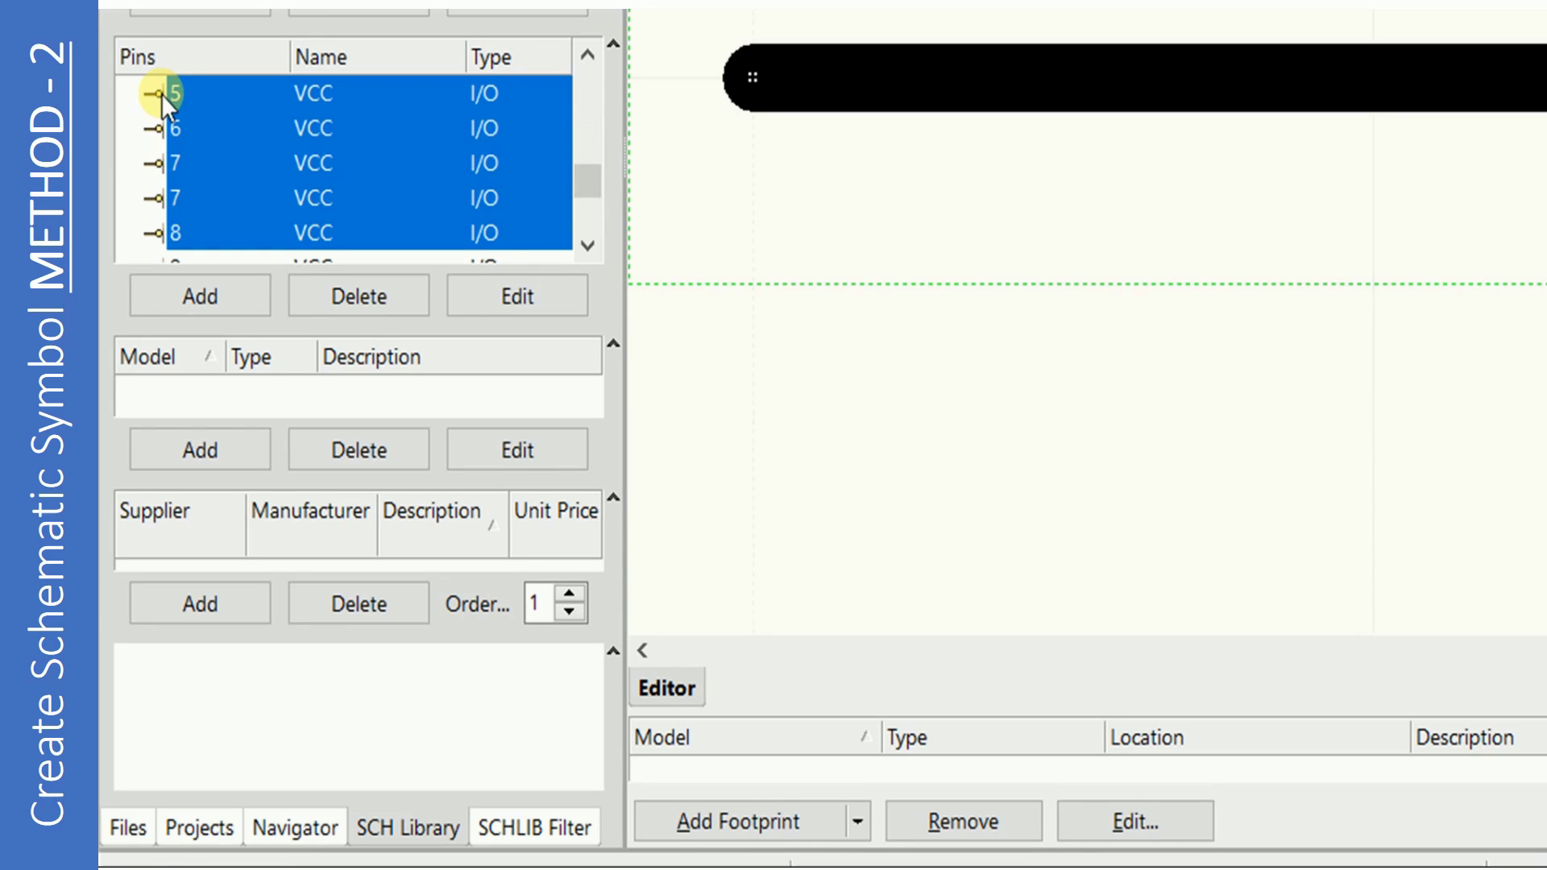
key("shift+Down")
key("shift+Down")
key("shift+Down")
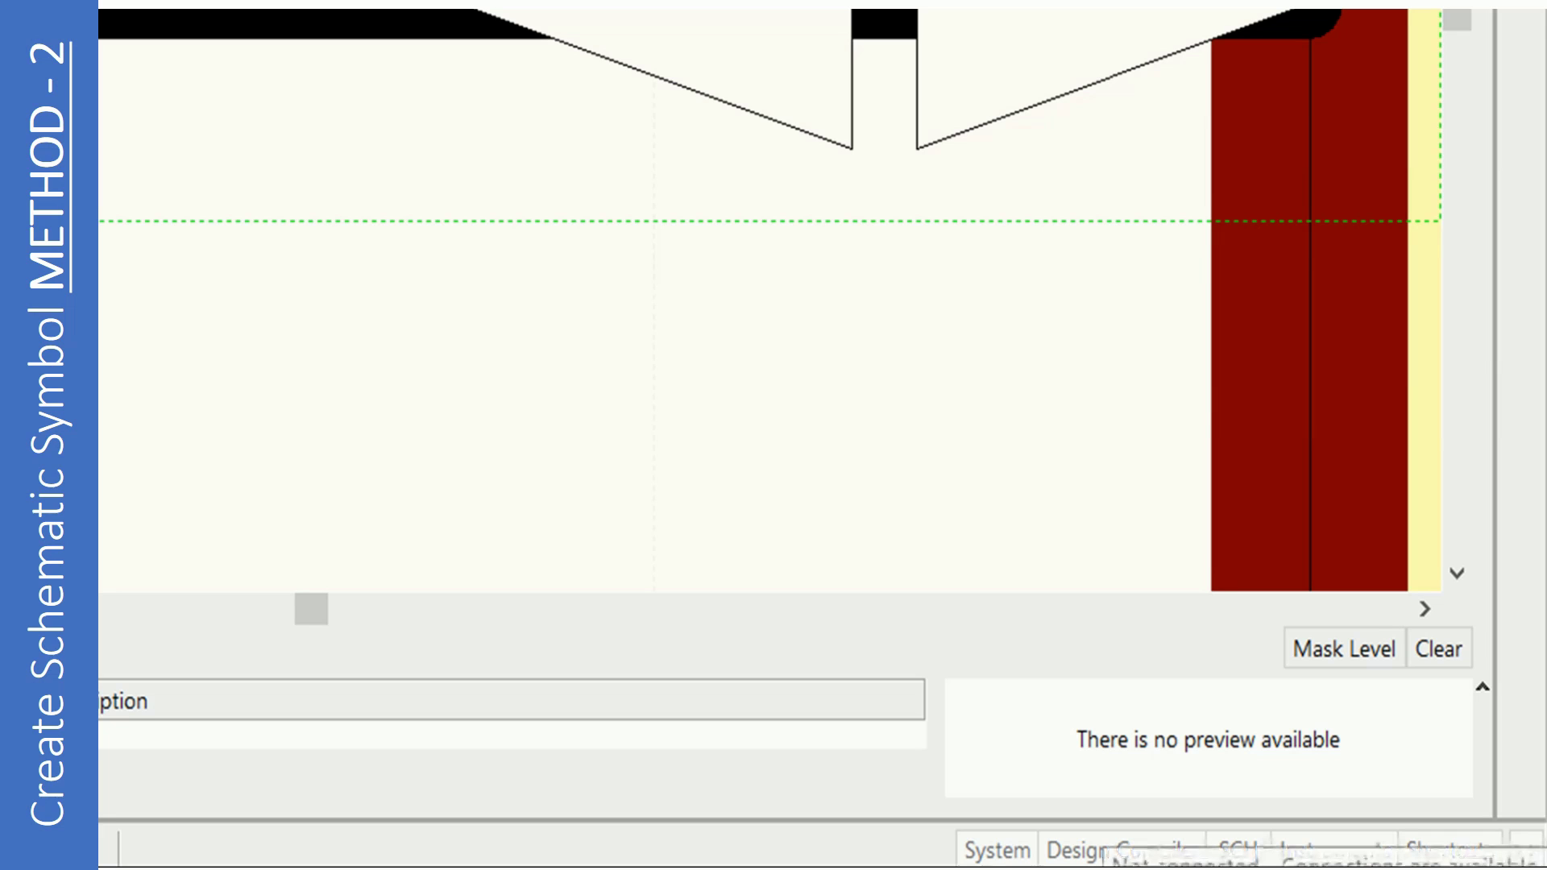
Show the 32 selected pins in the editable SCHLIB List grid, then bring up the Excel table.
left_click(1234, 850)
left_click(1287, 812)
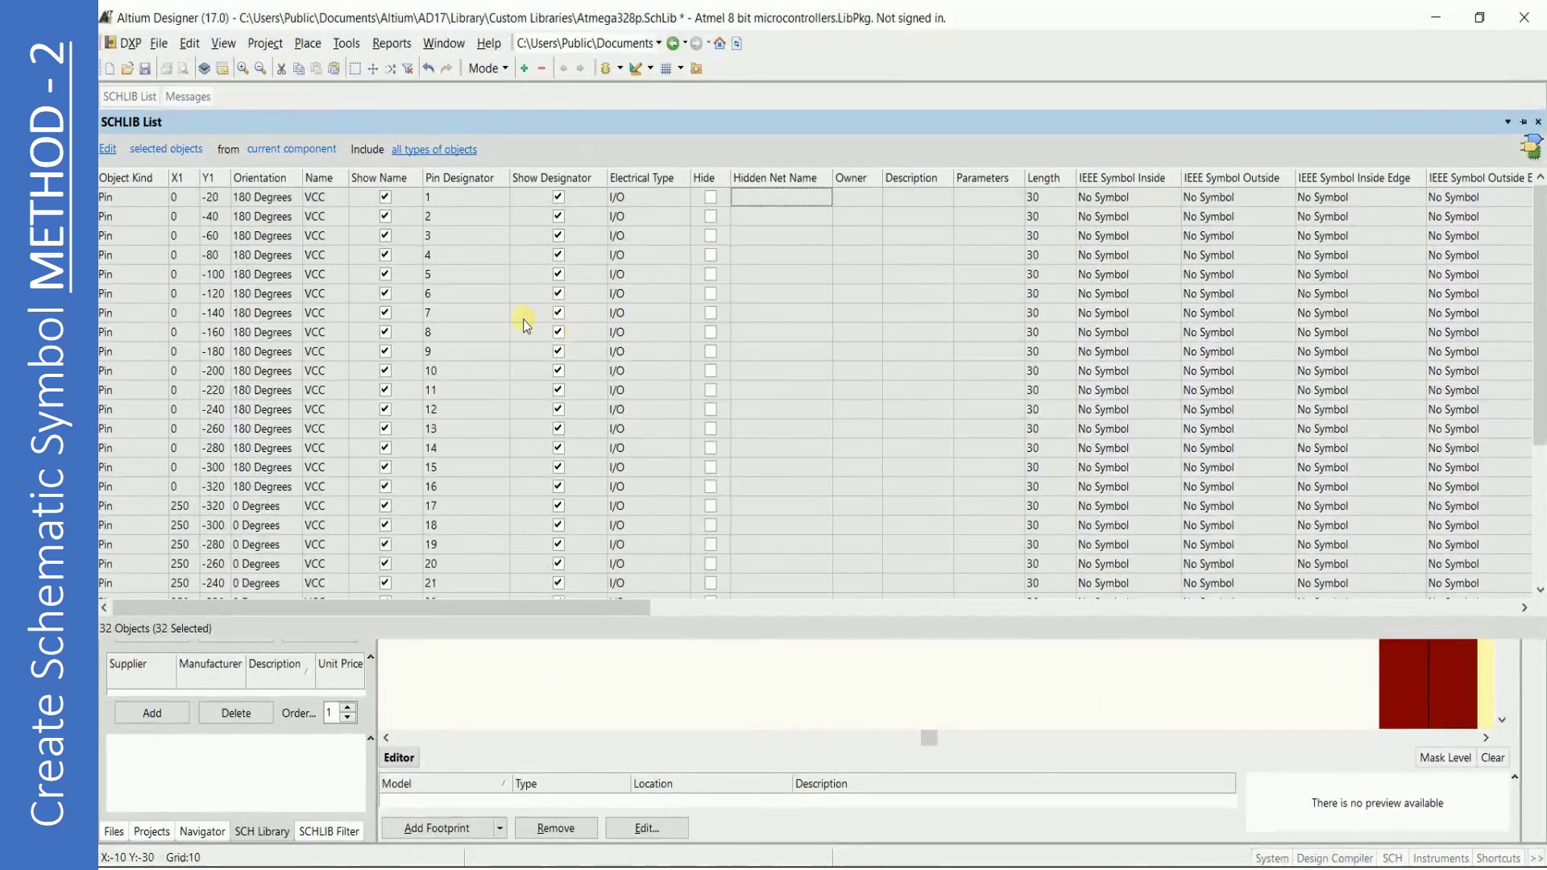
scroll(524, 325, "down", 4)
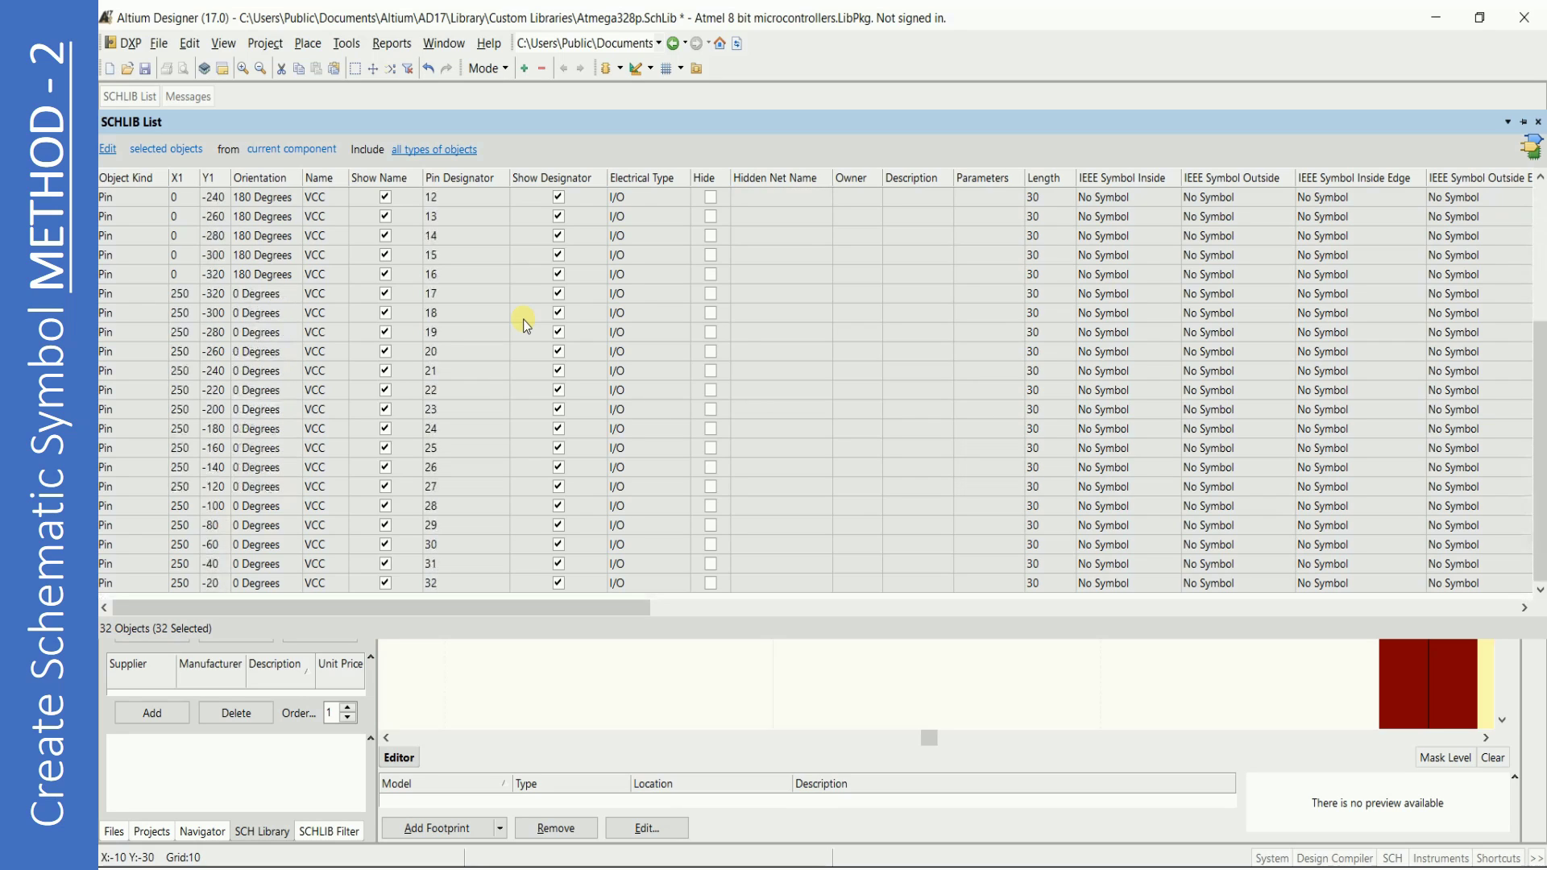
scroll(524, 325, "up", 4)
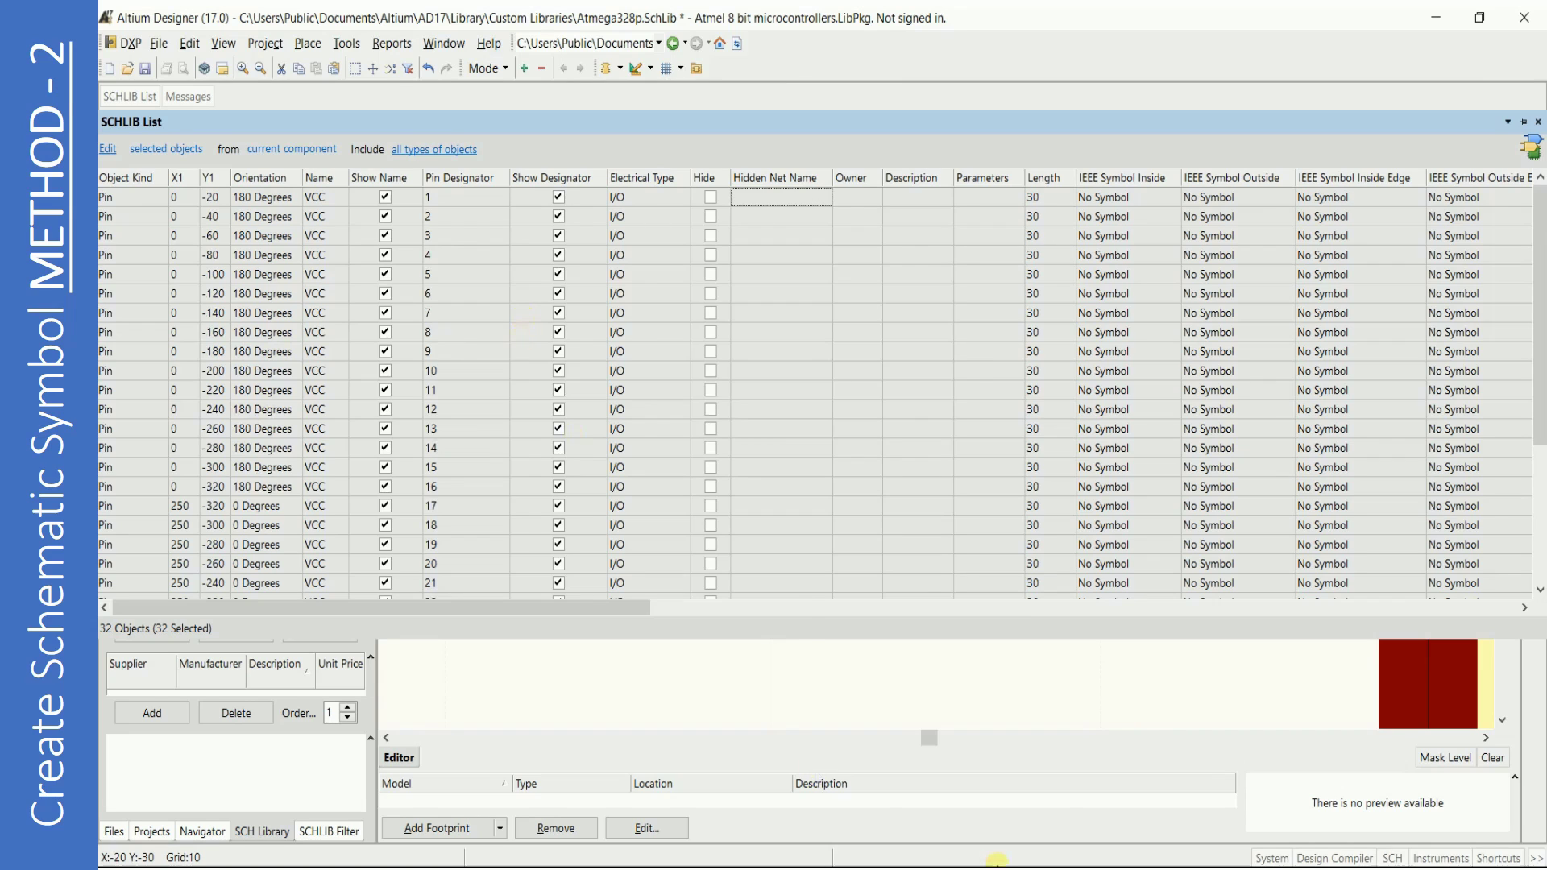
left_click(997, 860)
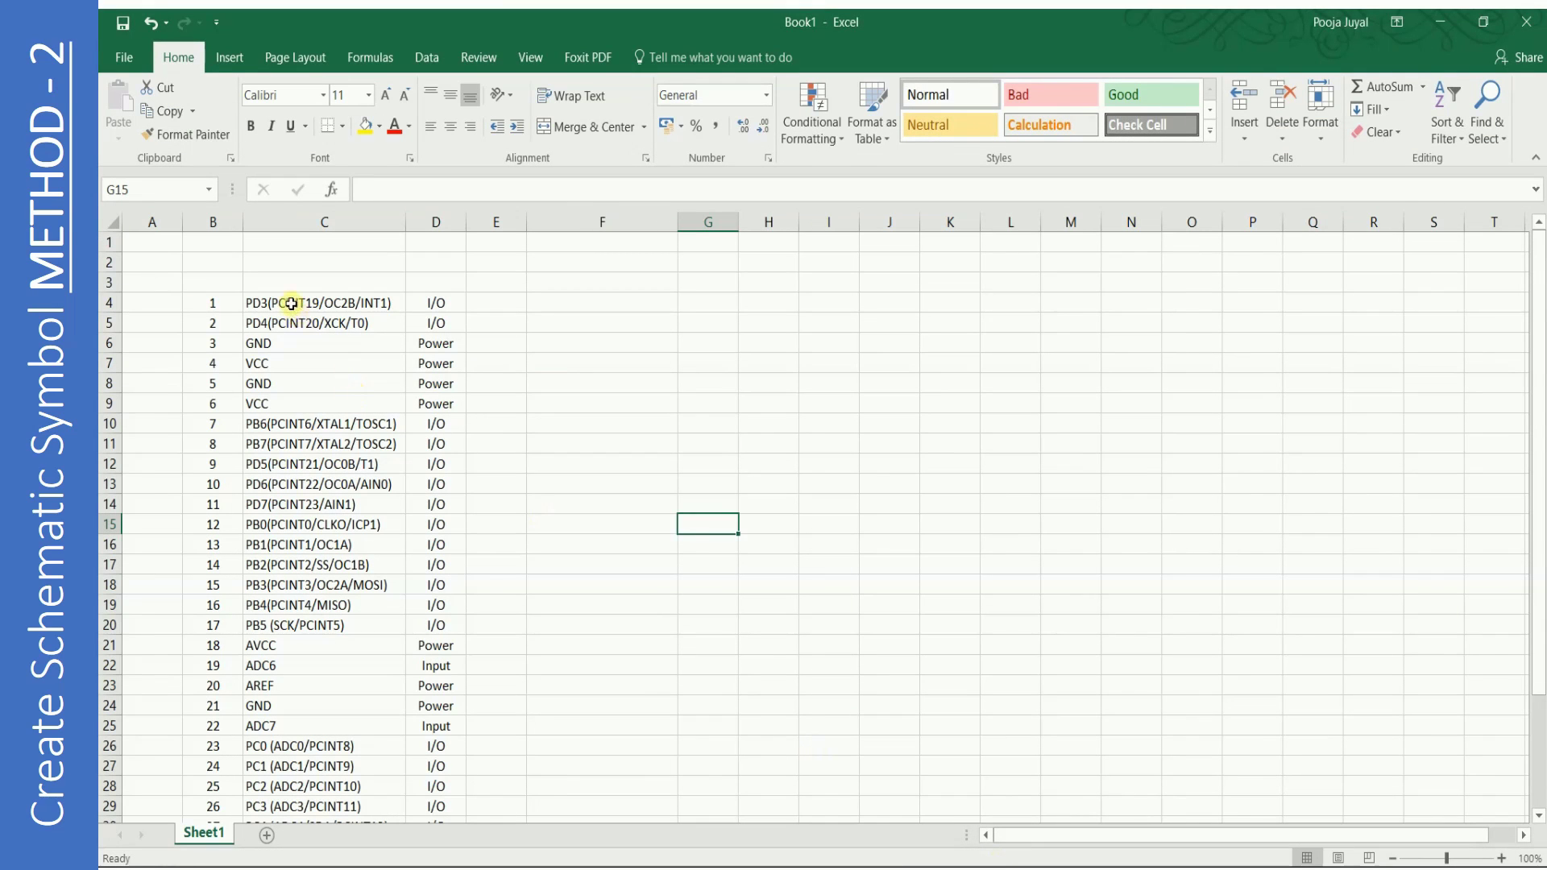
Copy the 32 pin names in Excel cells C4:C35 and return to Altium's pin grid.
left_click_drag(446, 302, 435, 785)
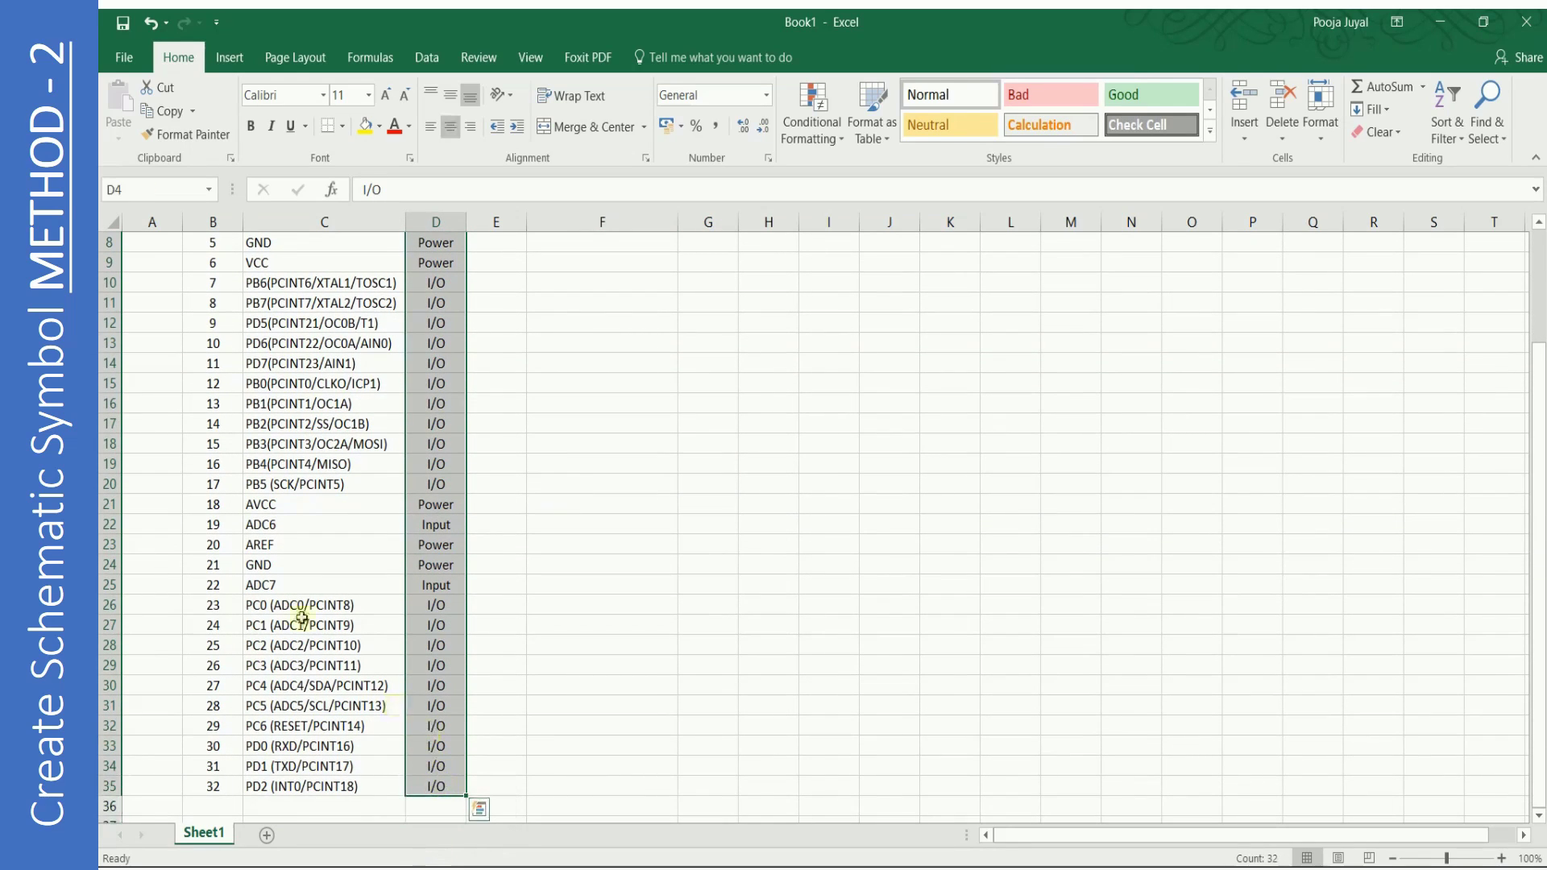
scroll(352, 602, "up", 3)
left_click(296, 388)
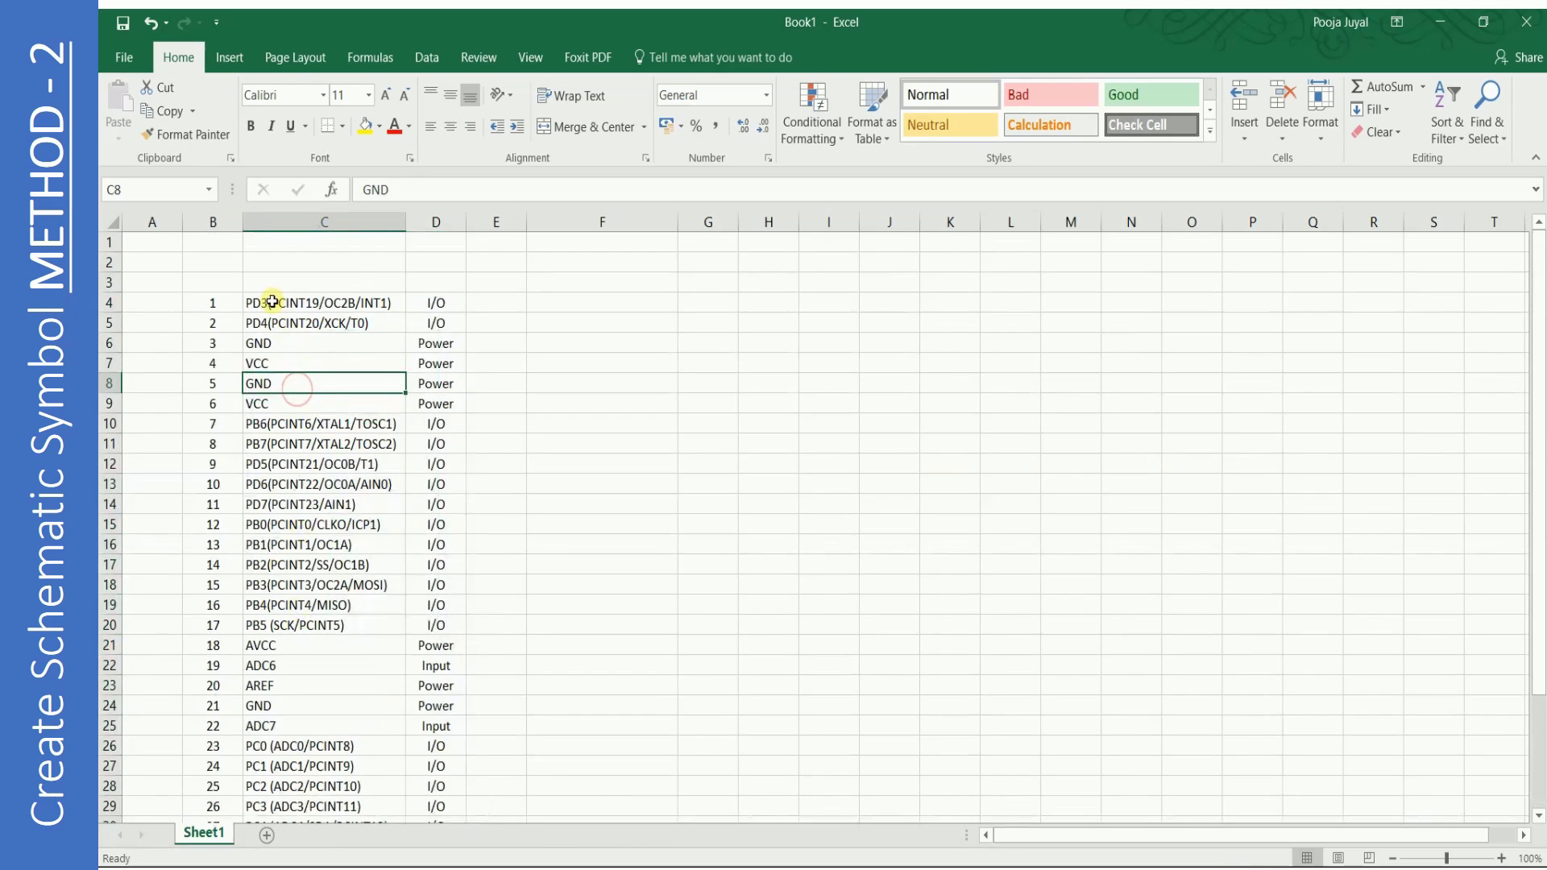
left_click_drag(274, 302, 323, 787)
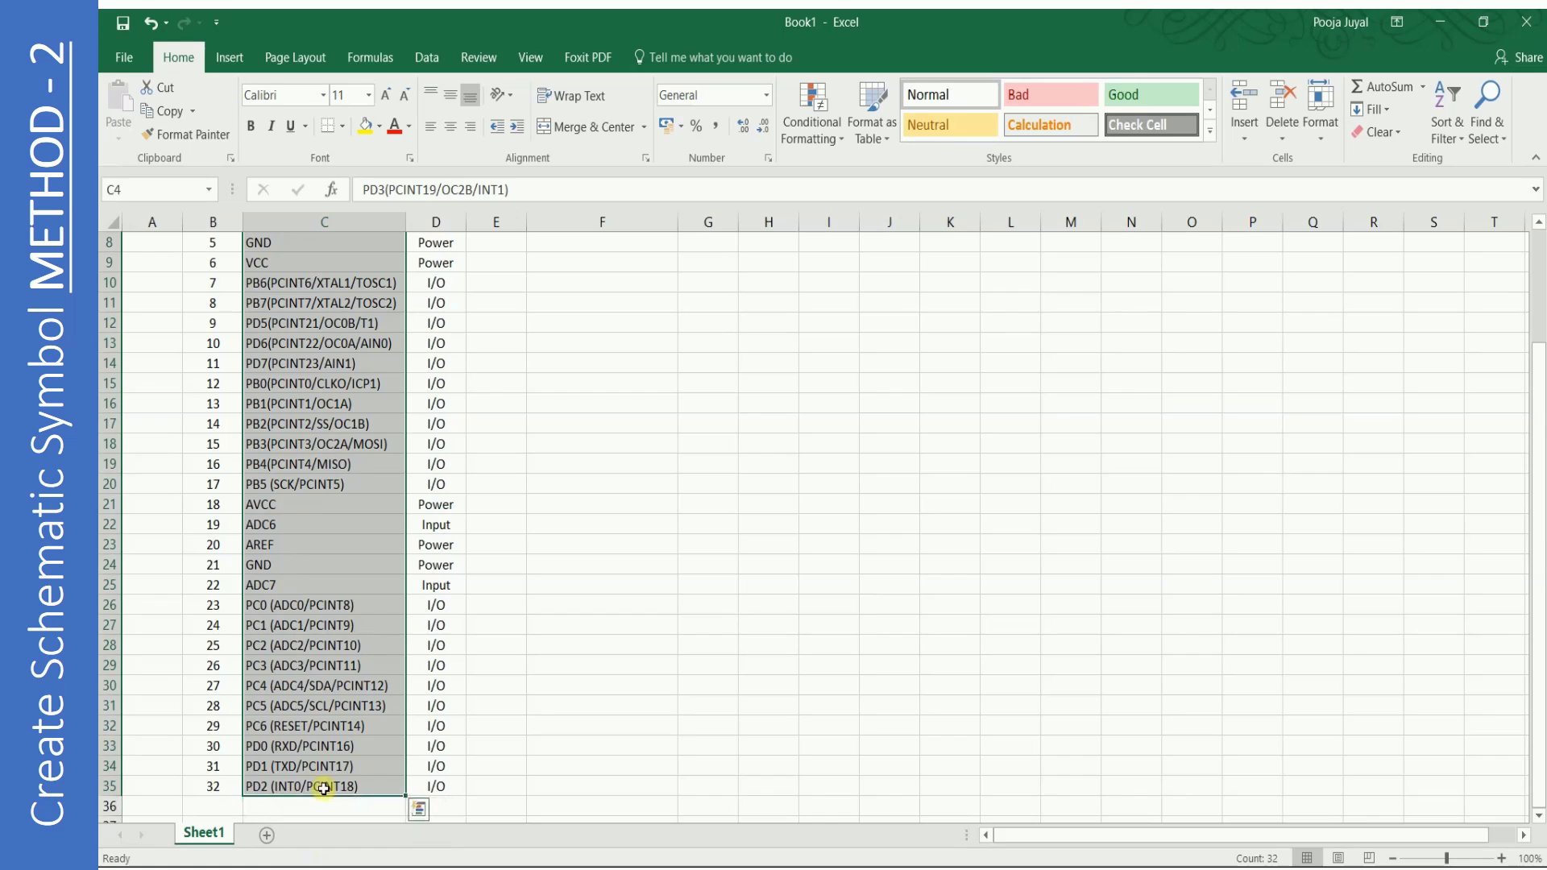
key("ctrl+c")
left_click(990, 858)
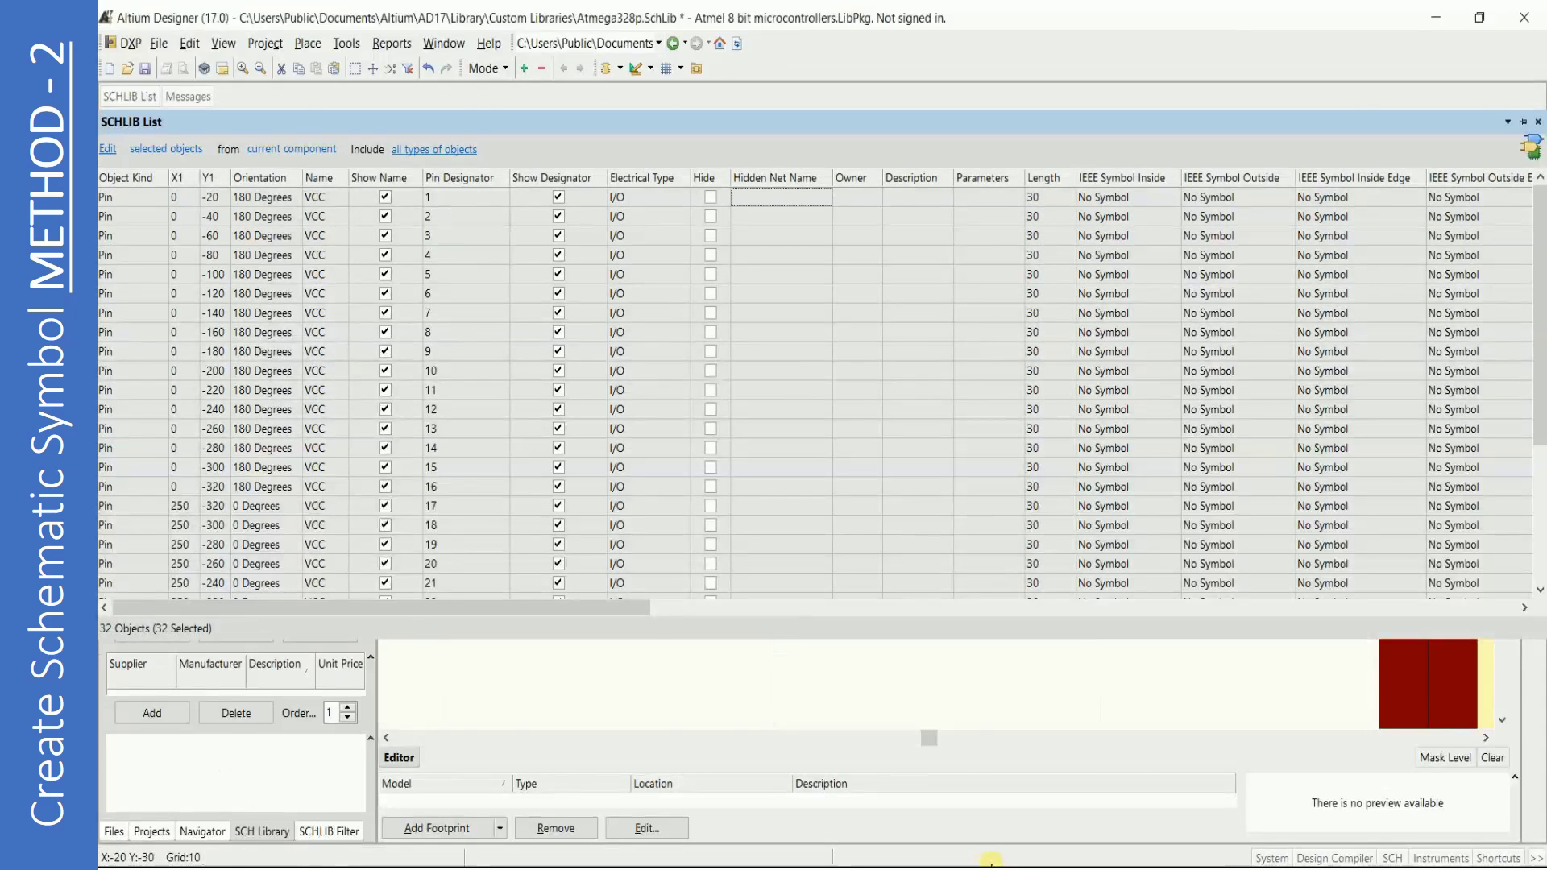
Paste the Excel names into the Name column from pin 1, then return to Excel.
left_click(317, 197)
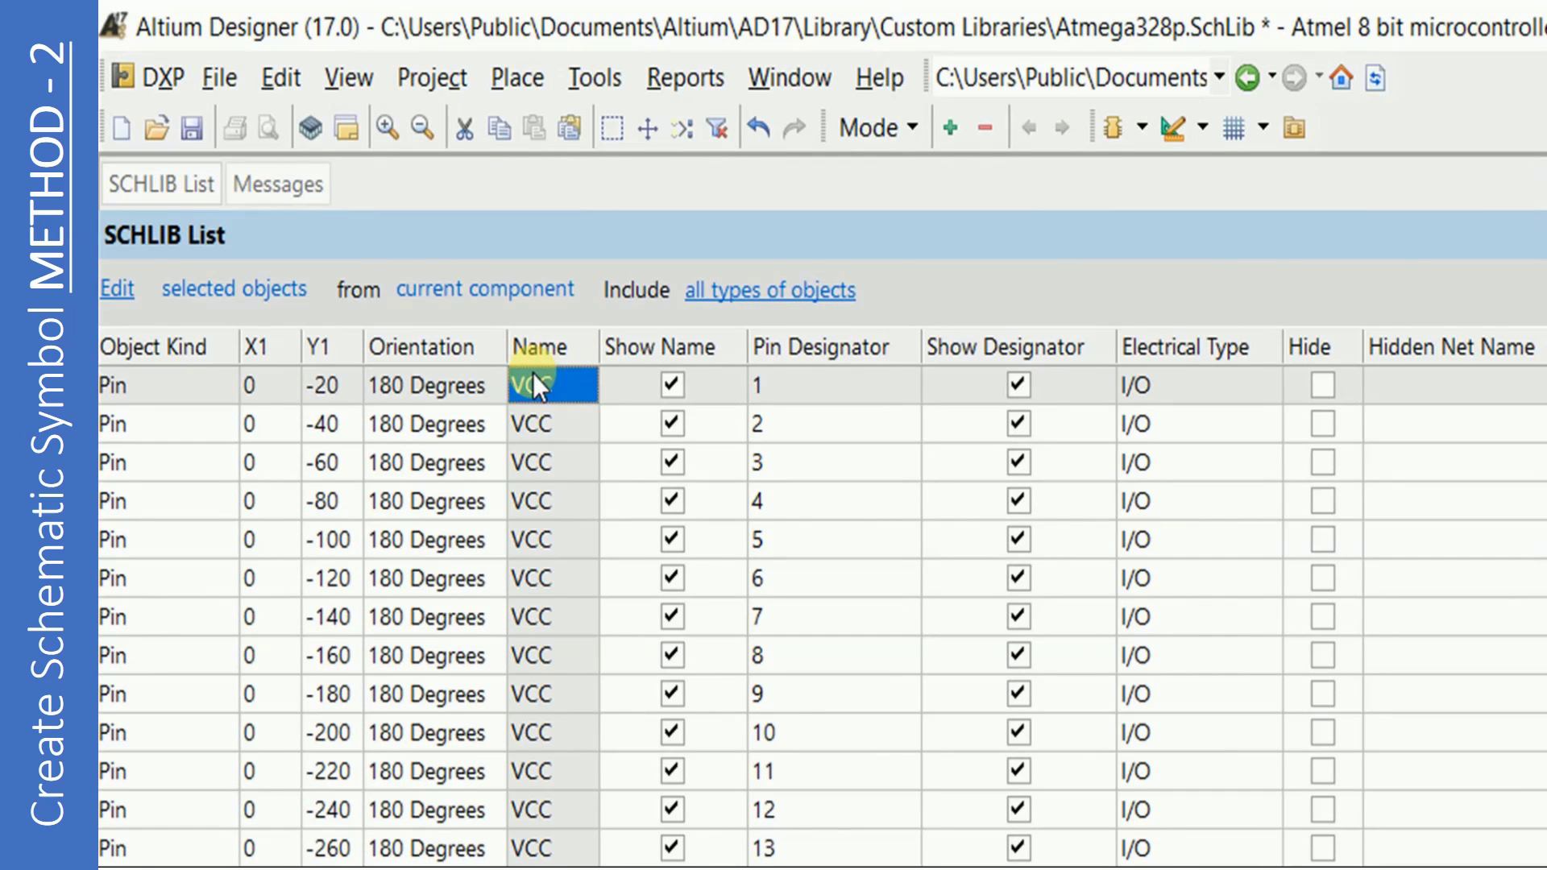
key("ctrl+v")
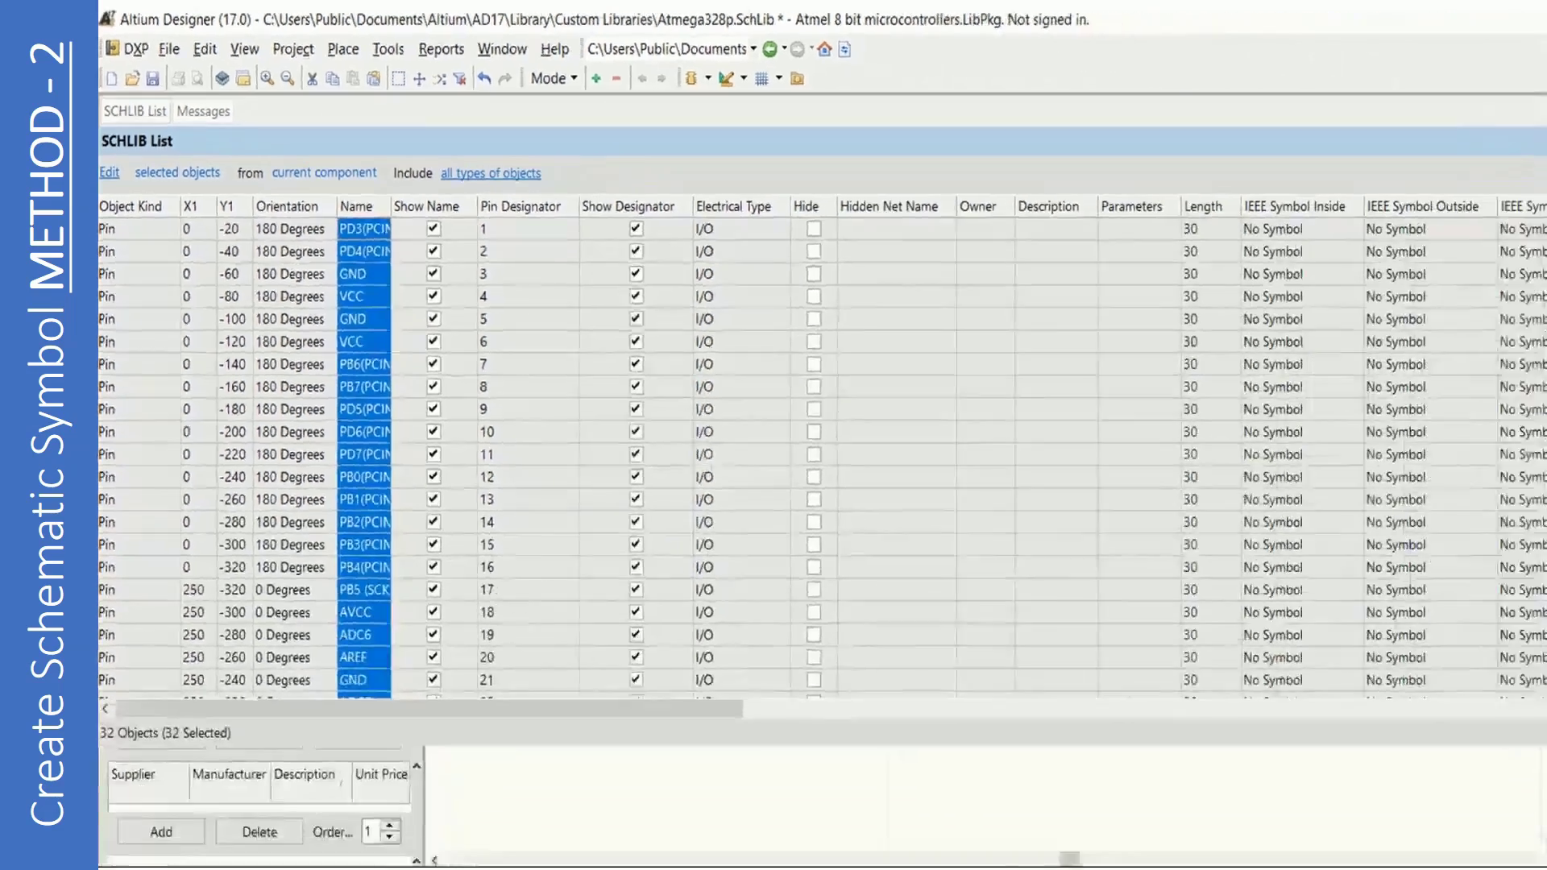
left_click(763, 834)
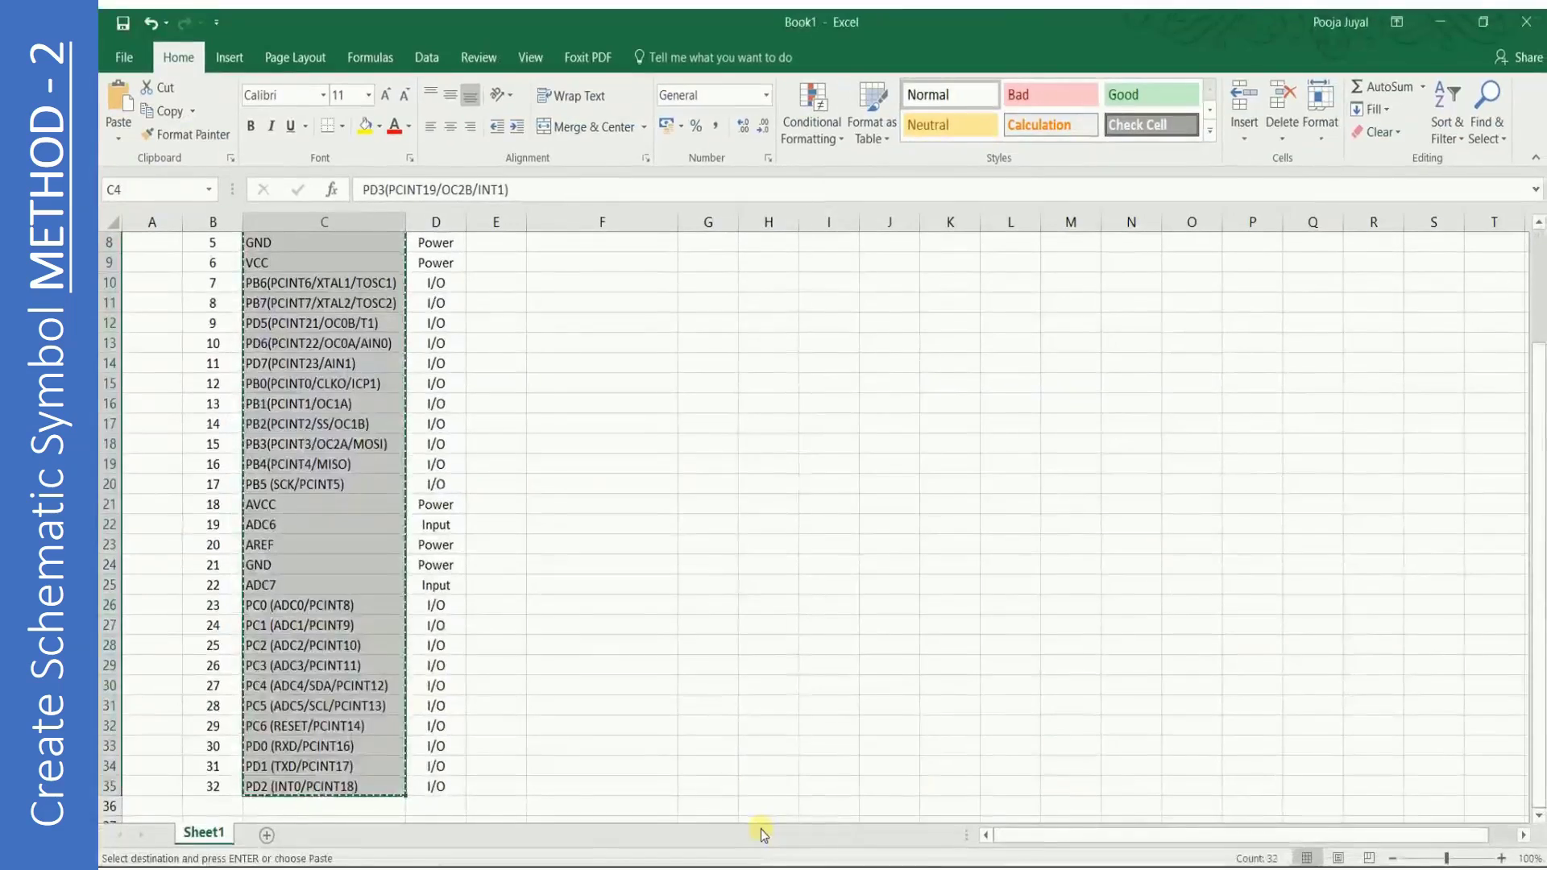
Select and copy the 32 pin electrical types in Excel cells D4:D35.
left_click(439, 280)
scroll(439, 290, "up", 3)
left_click_drag(442, 309, 436, 797)
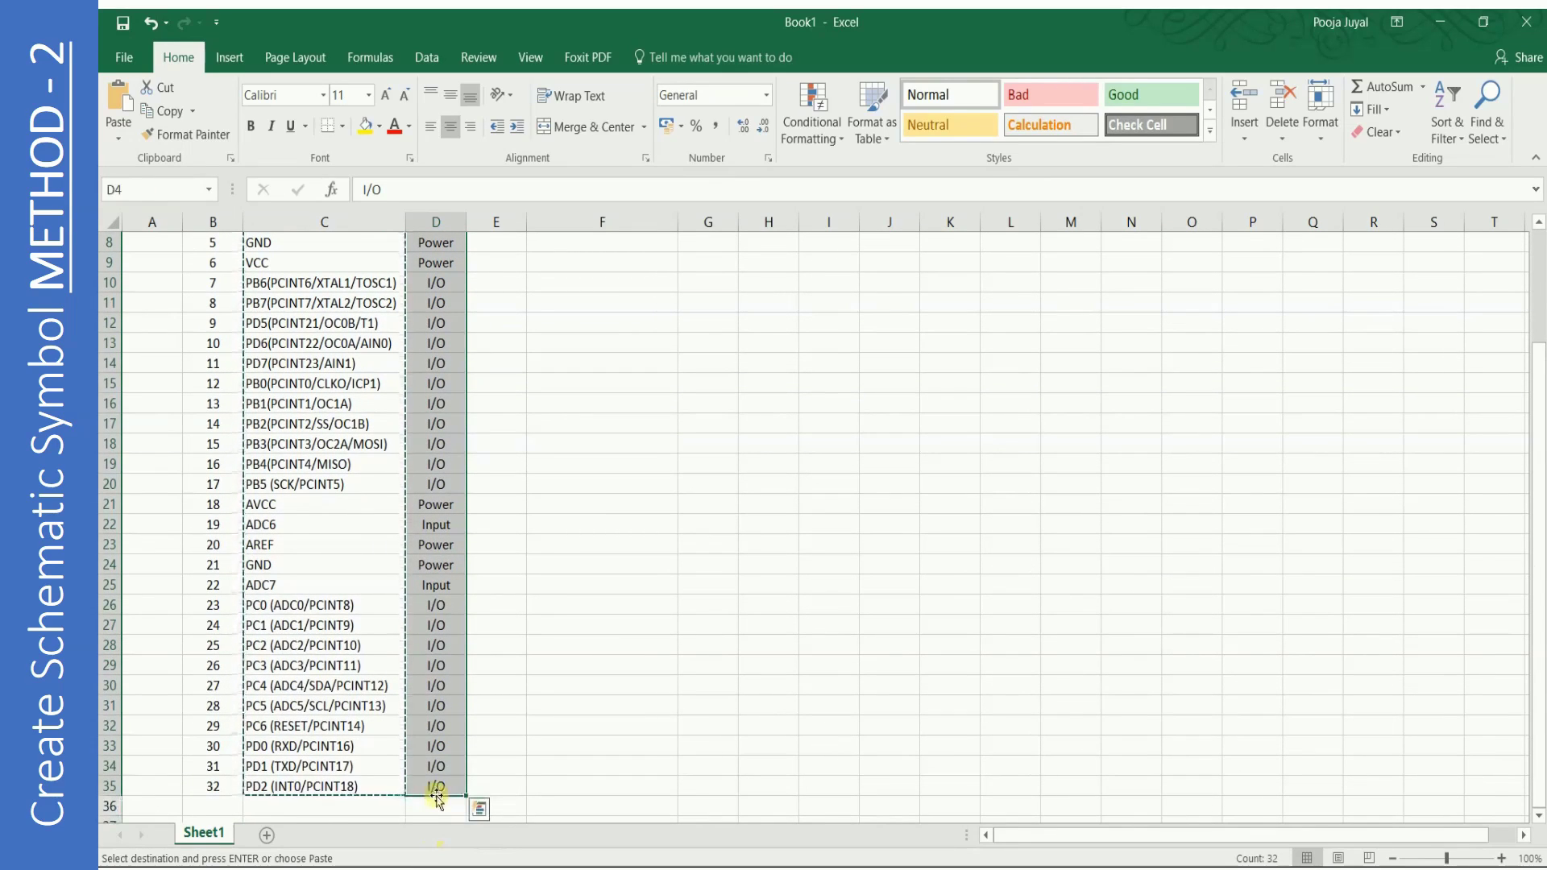
key("ctrl+c")
Paste the Excel types into the Electrical Type column from pin 1, making pins 3–6 Power.
key("alt+Tab")
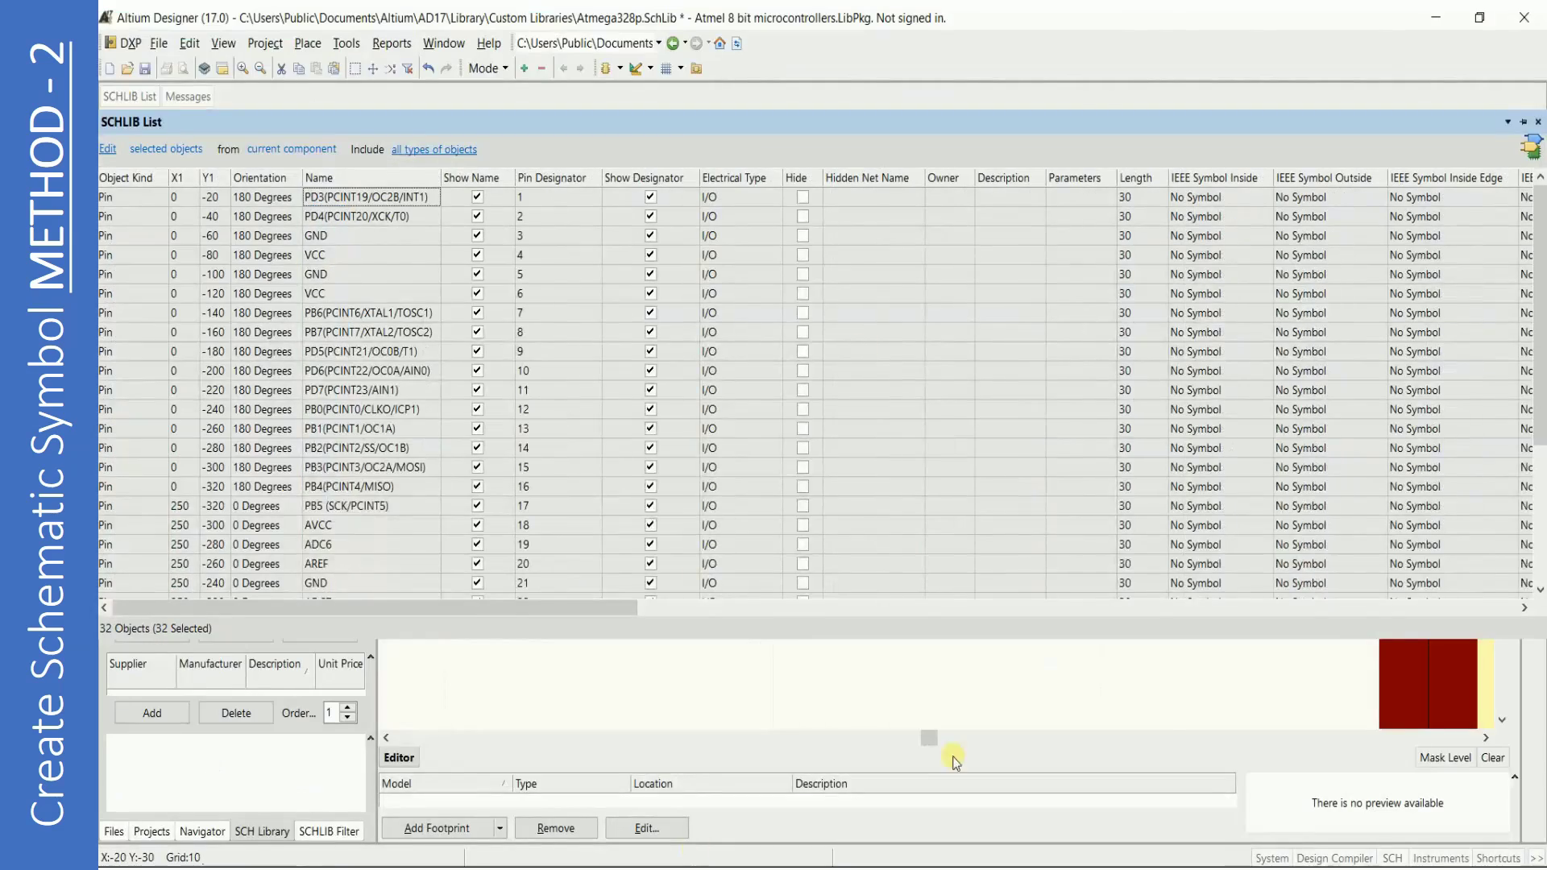
left_click(719, 196)
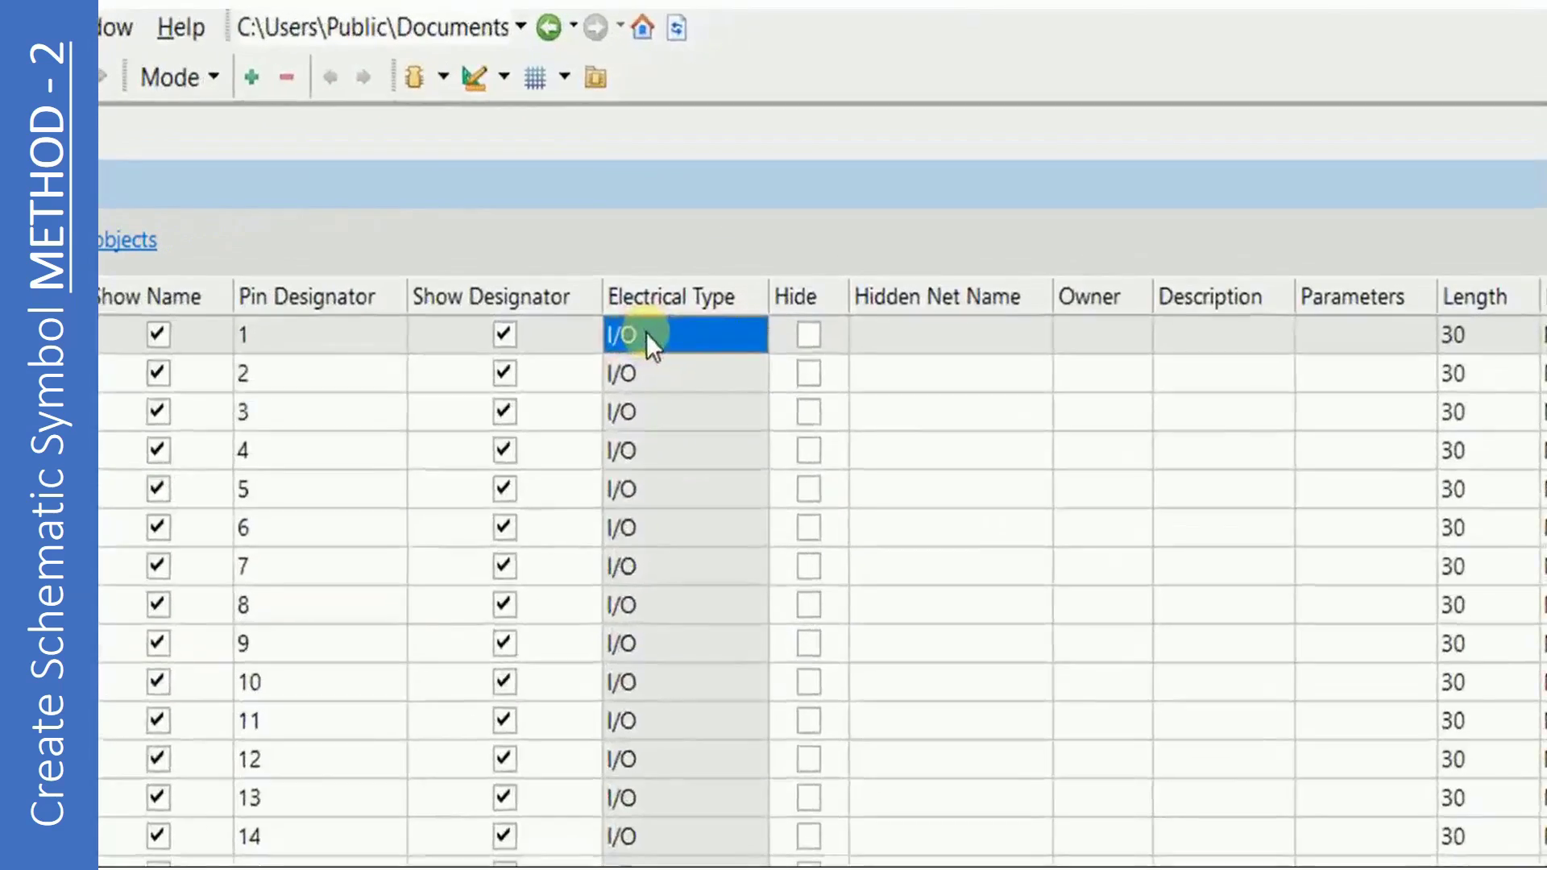
key("ctrl+v")
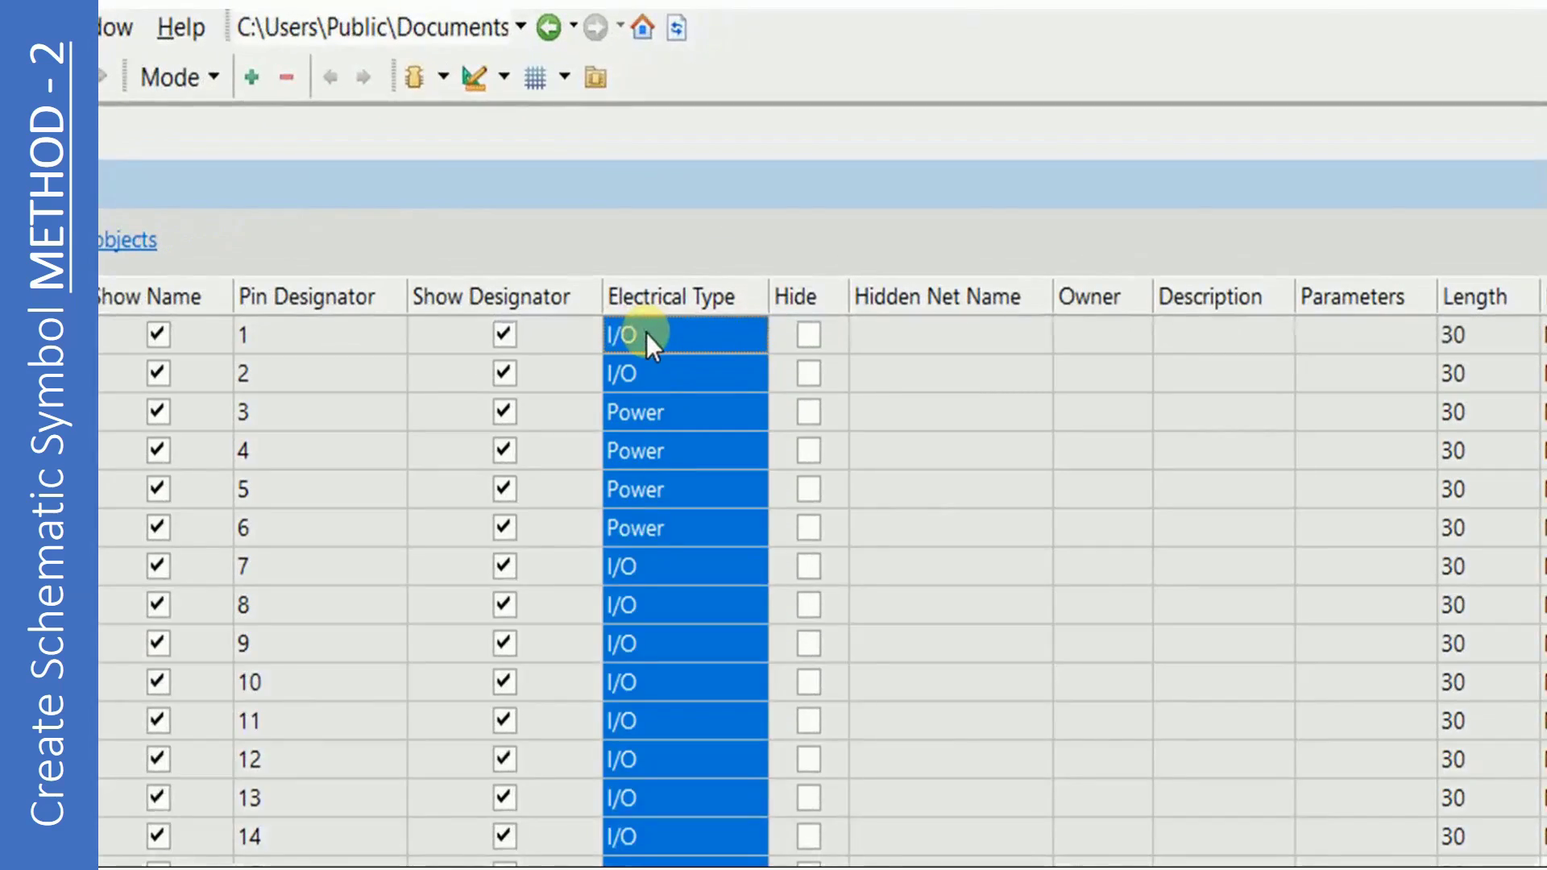
scroll(627, 534, "down", 4)
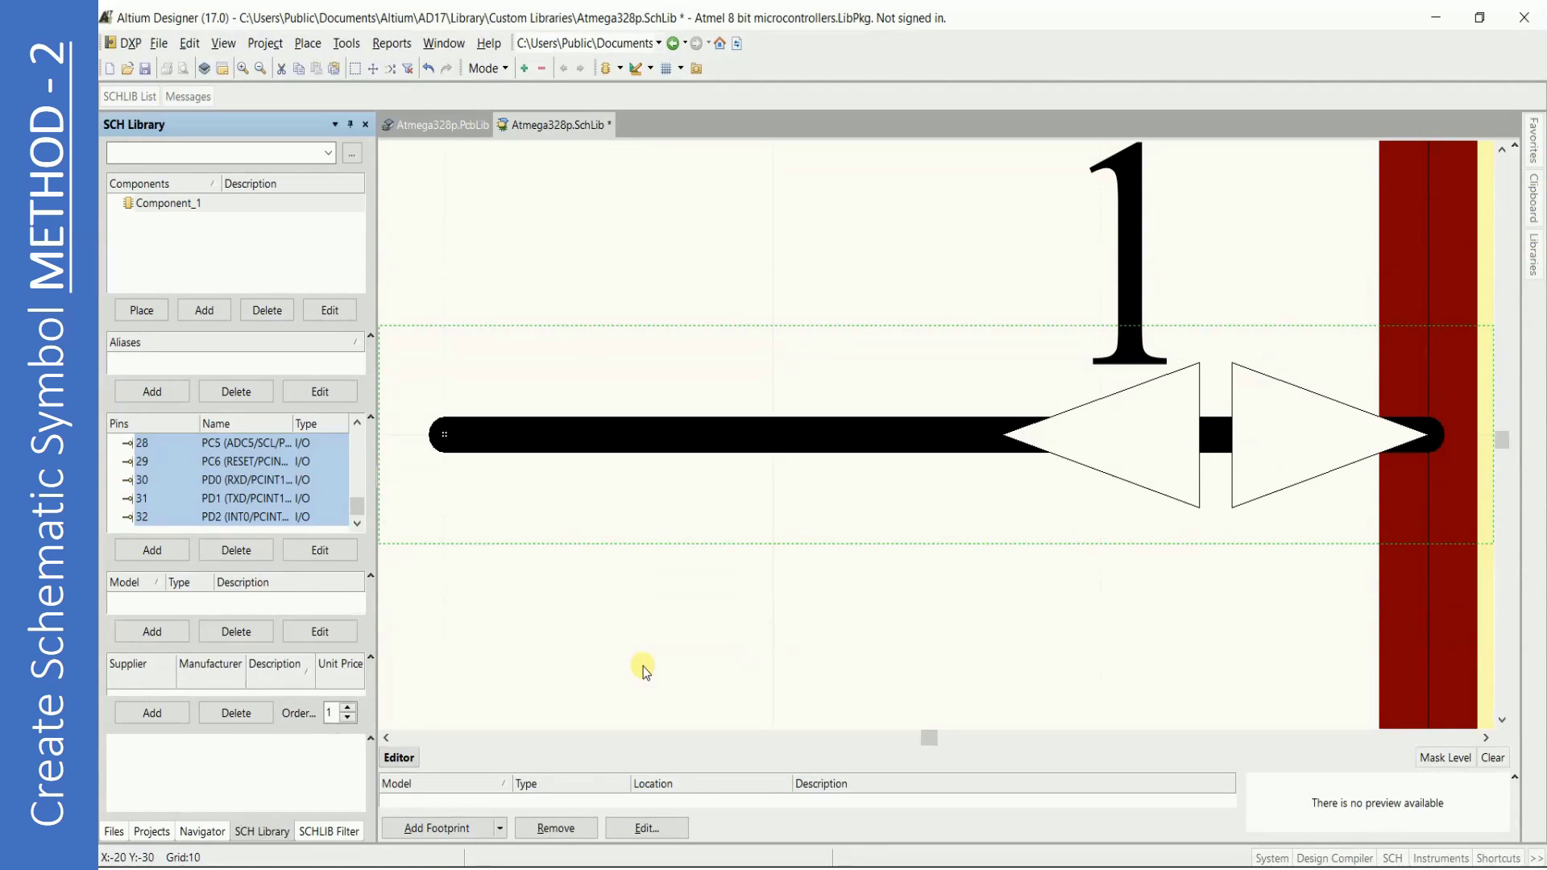
Zoom to fit the whole ATmega328P symbol with Ctrl+PgDn to check its 32 named pins.
key("ctrl+Page_Down")
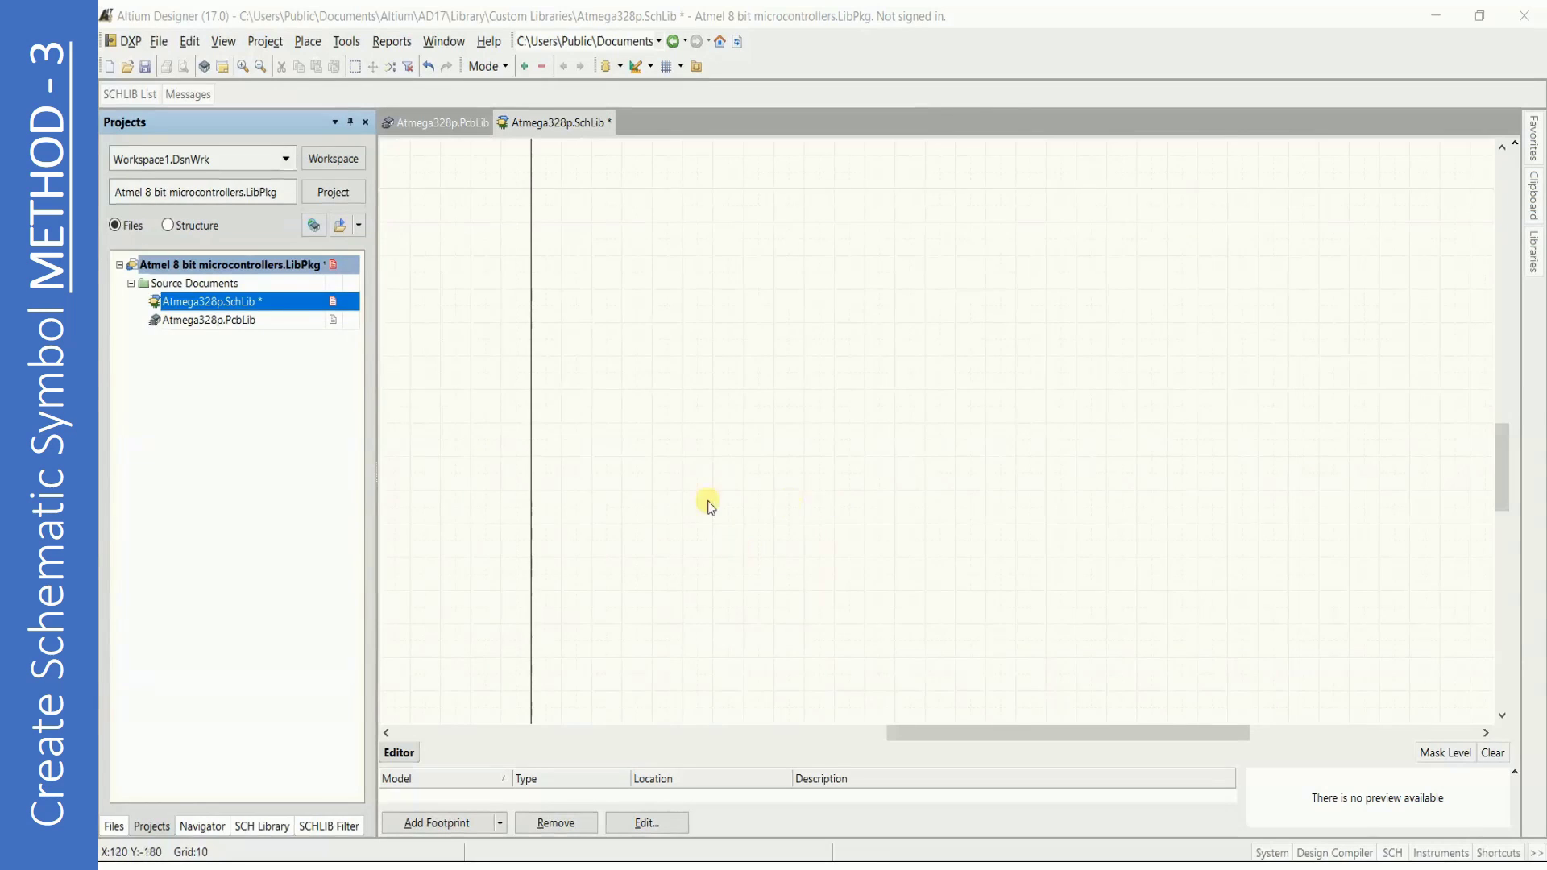
Open the component creation tools to prepare a blank sheet for the next method.
left_click(347, 41)
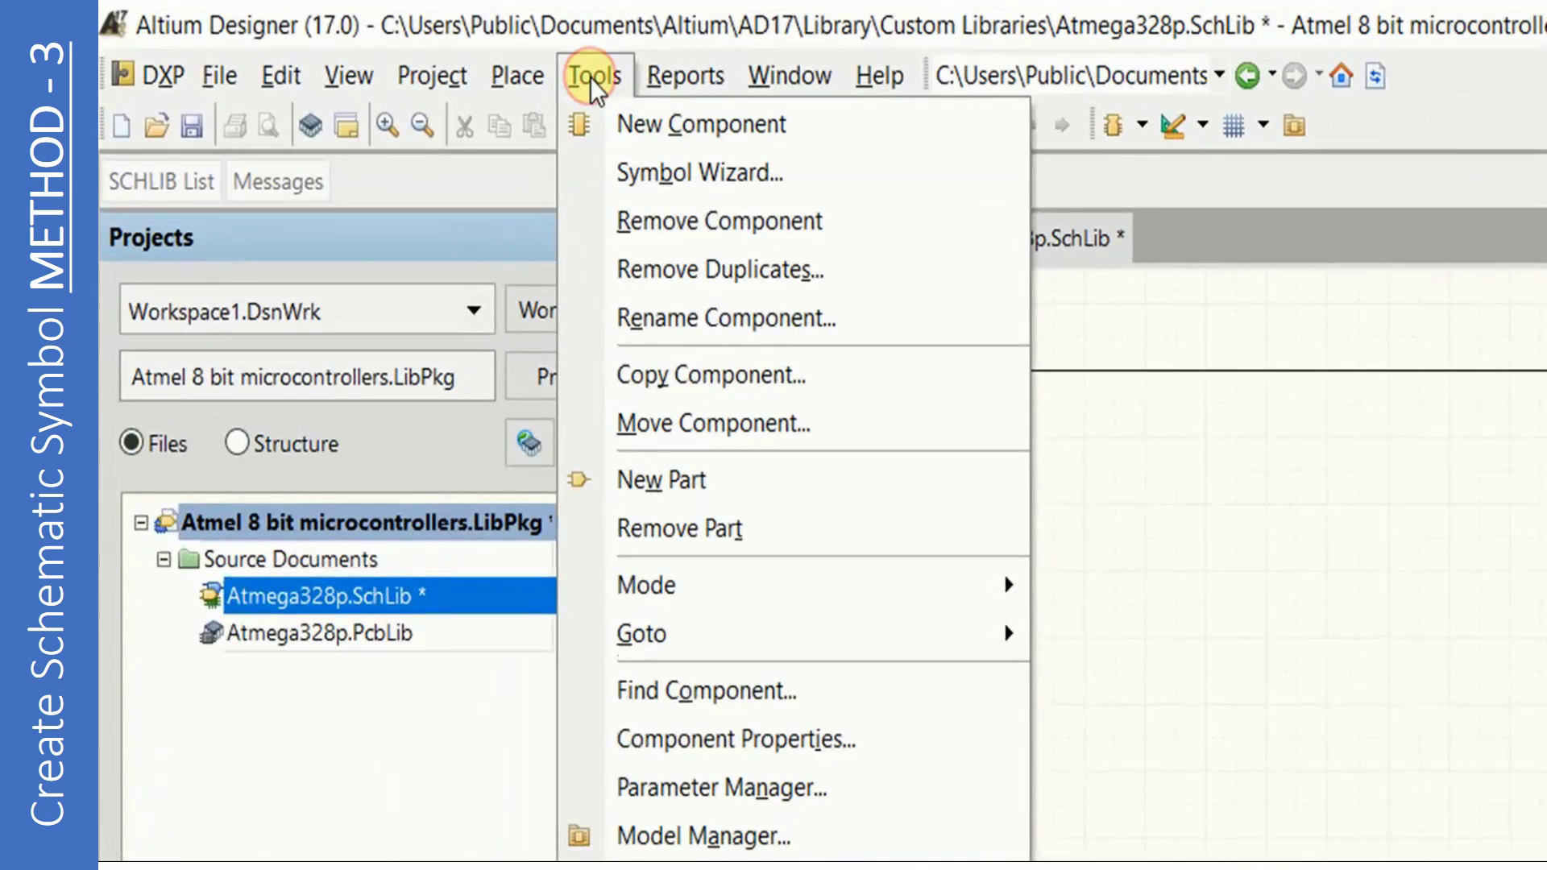
Start the Symbol Wizard with 32 pins in a Dual in-line layout.
left_click(666, 160)
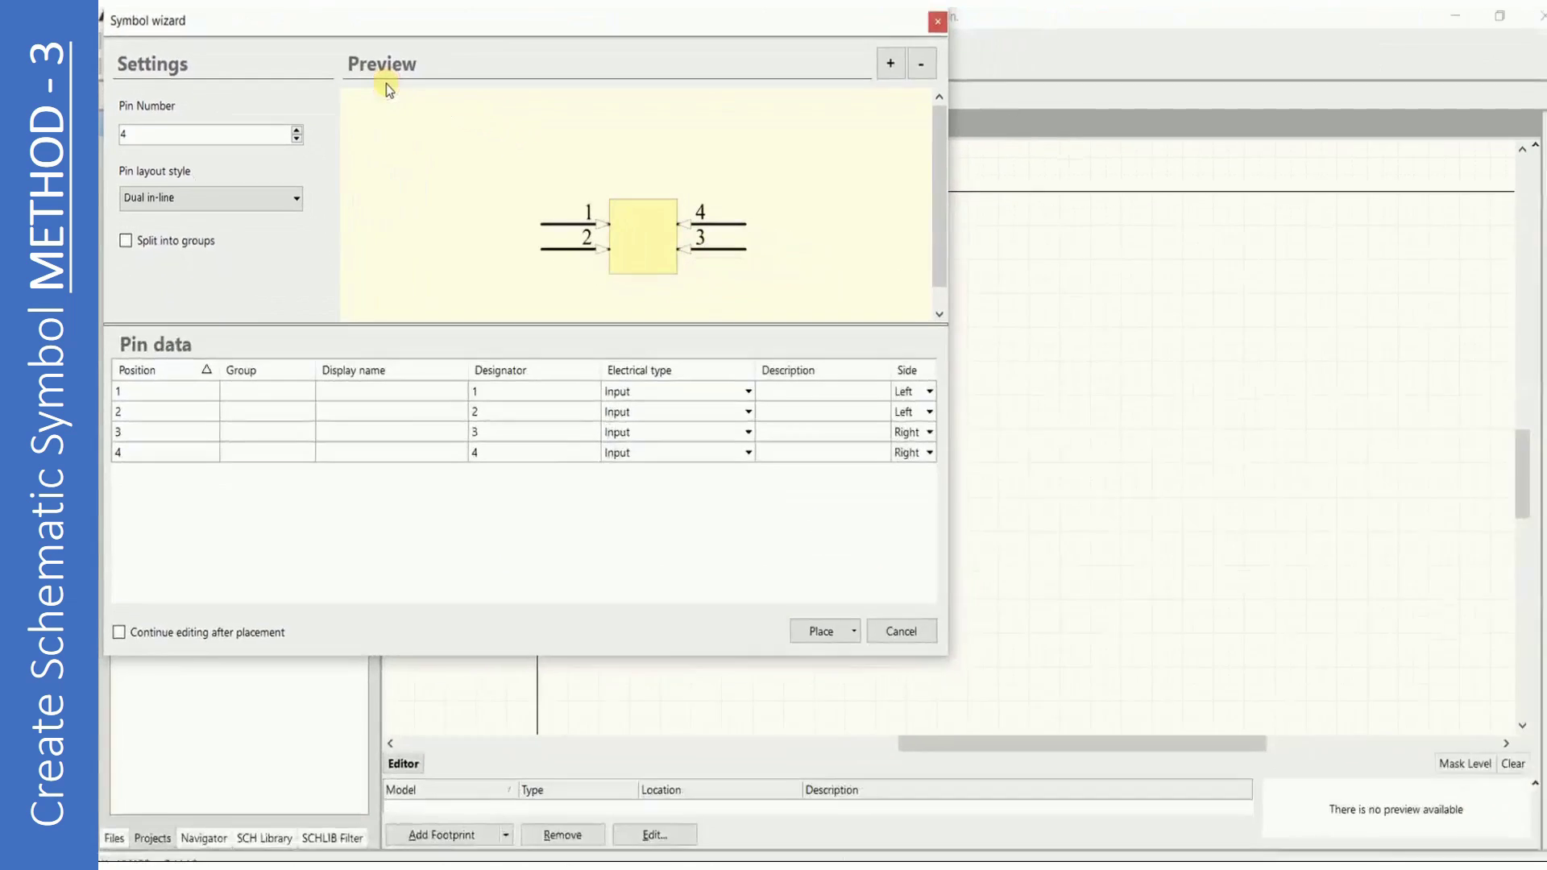
left_click_drag(492, 21, 849, 108)
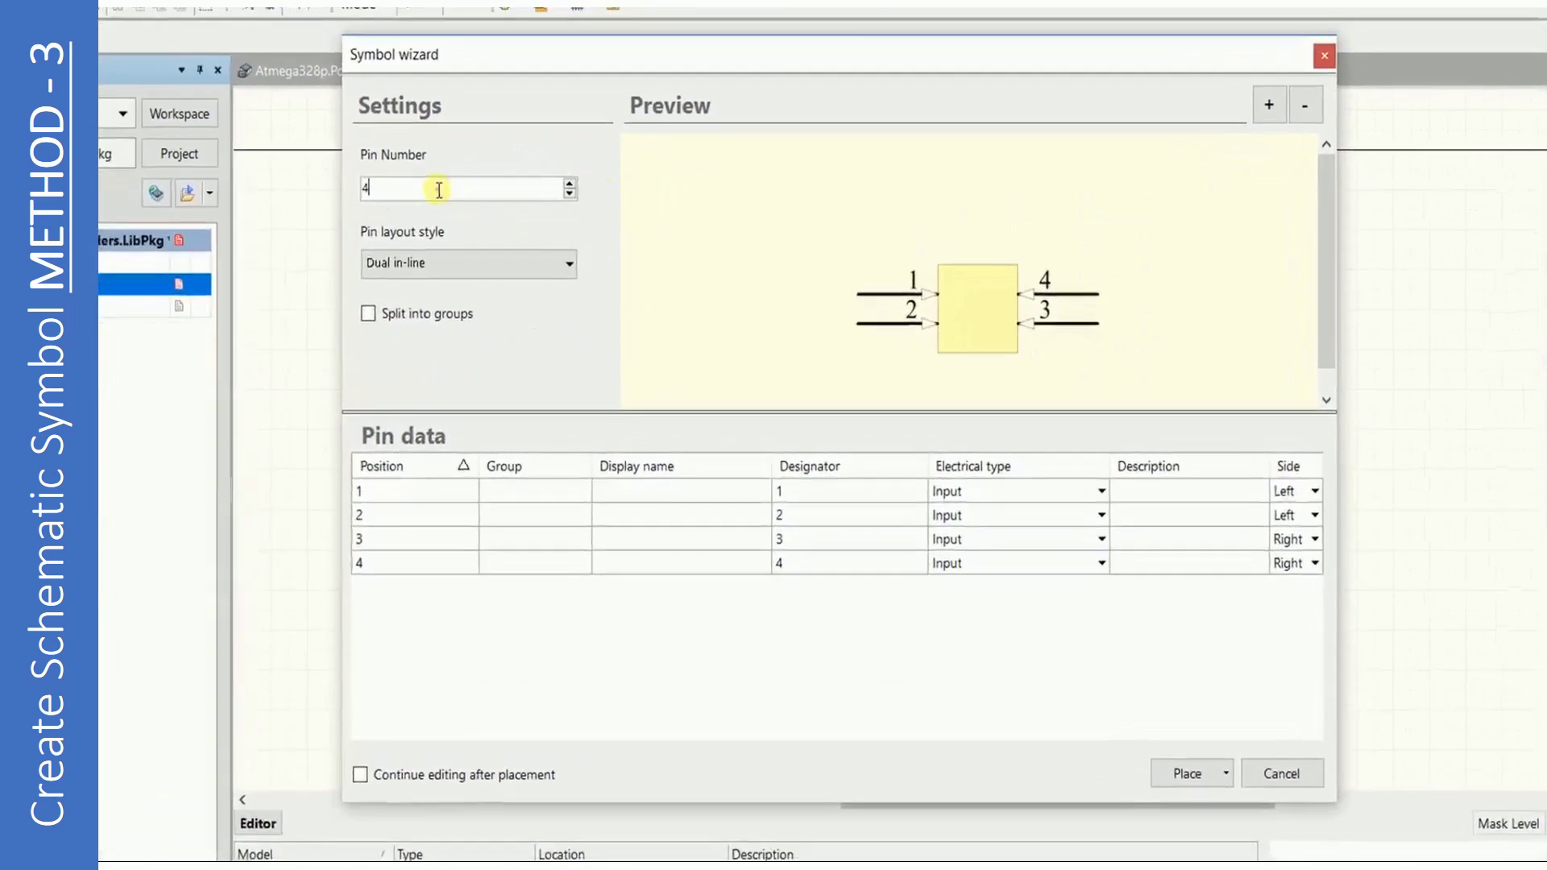
left_click_drag(548, 222, 403, 224)
type("32")
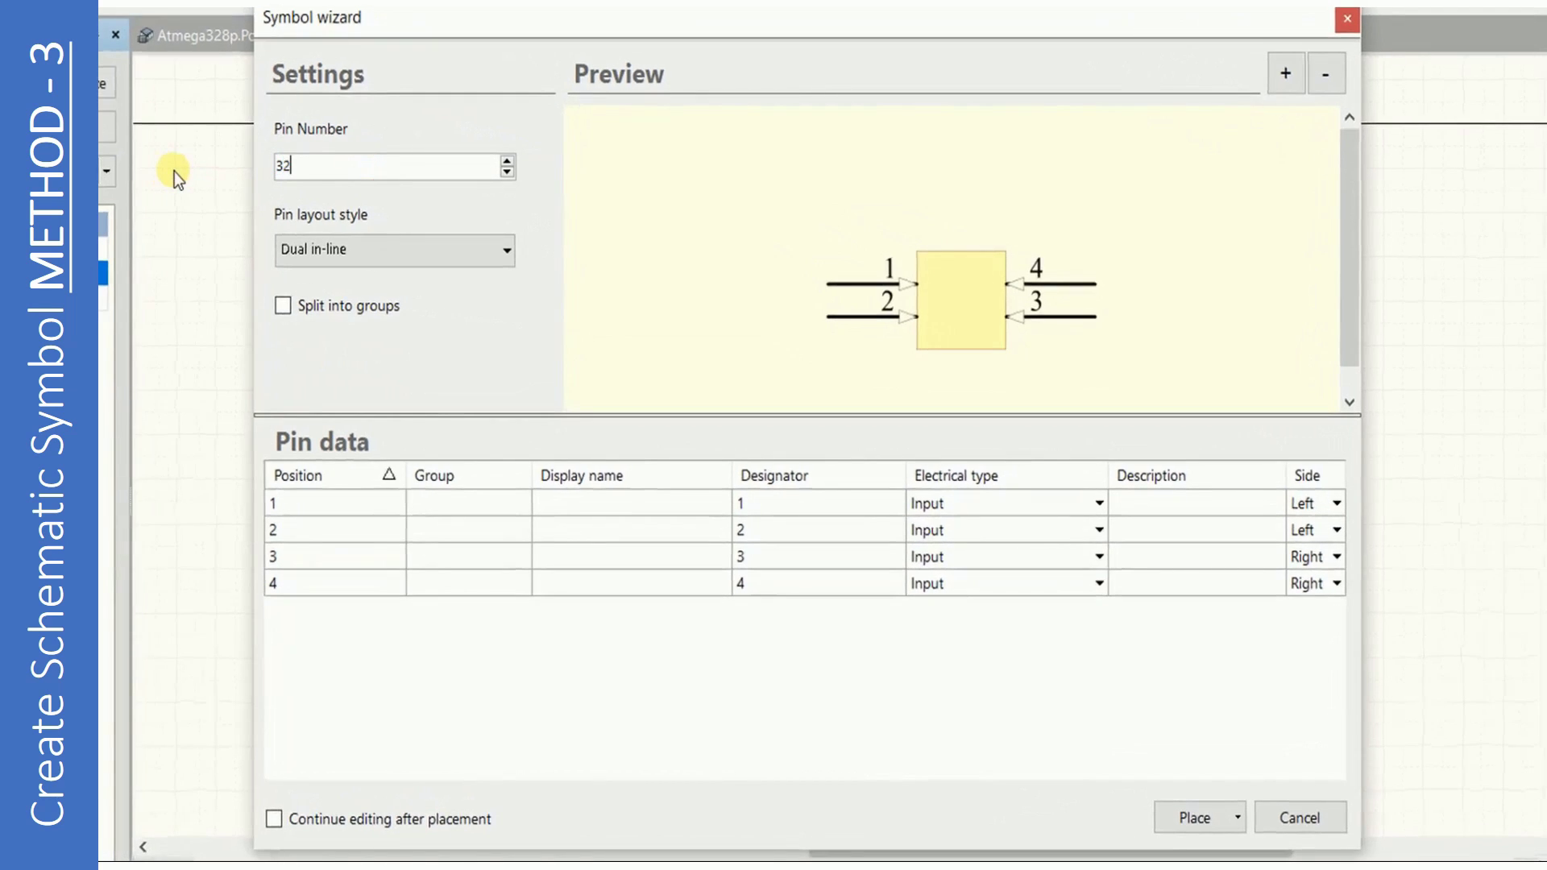
left_click(415, 254)
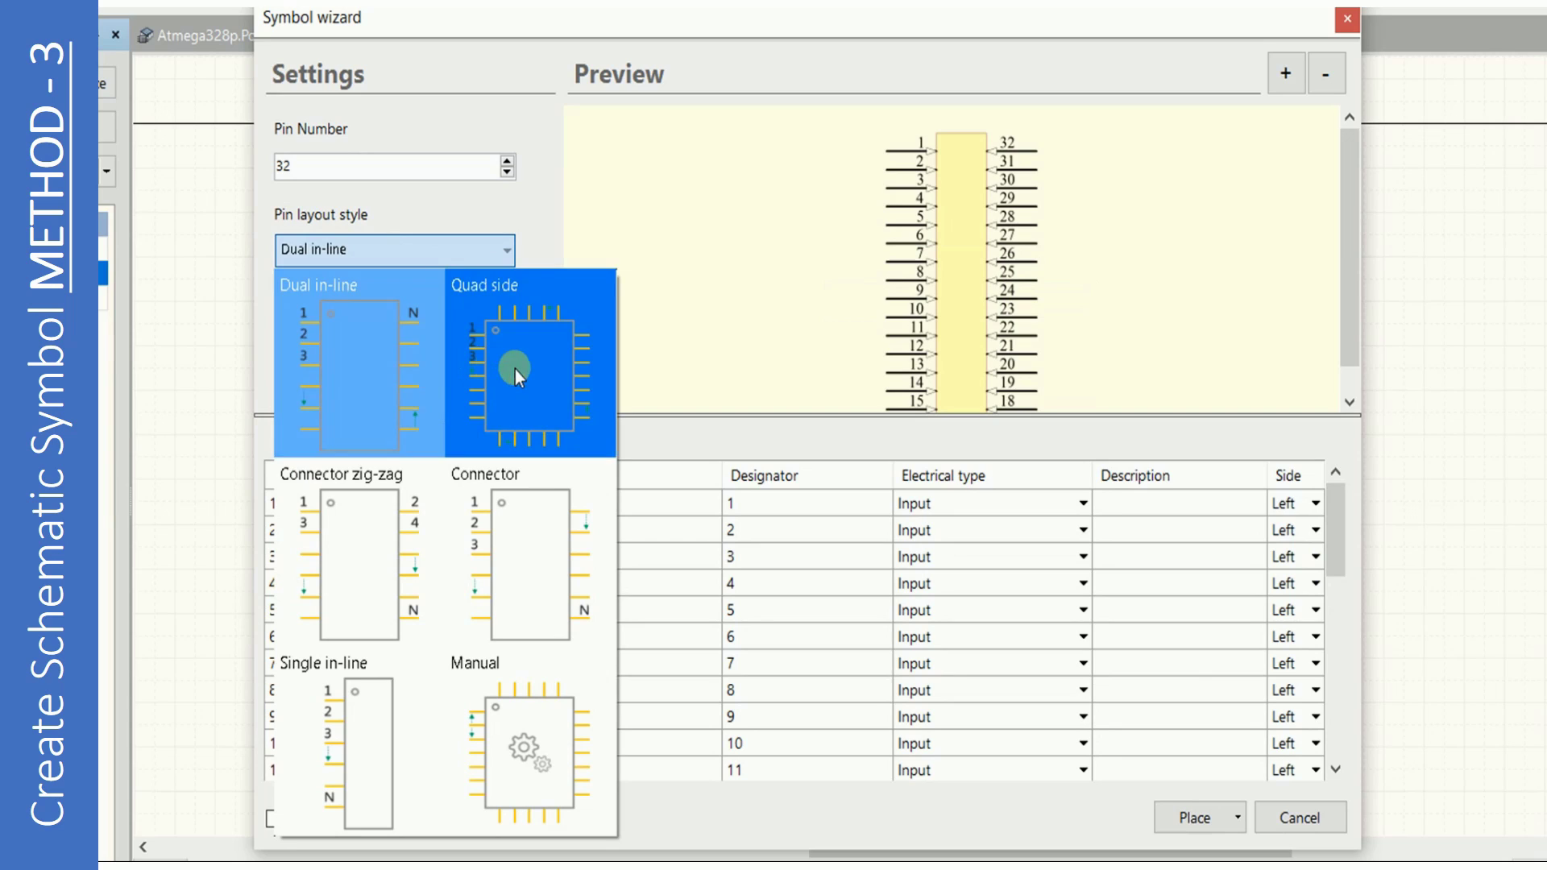
left_click(348, 379)
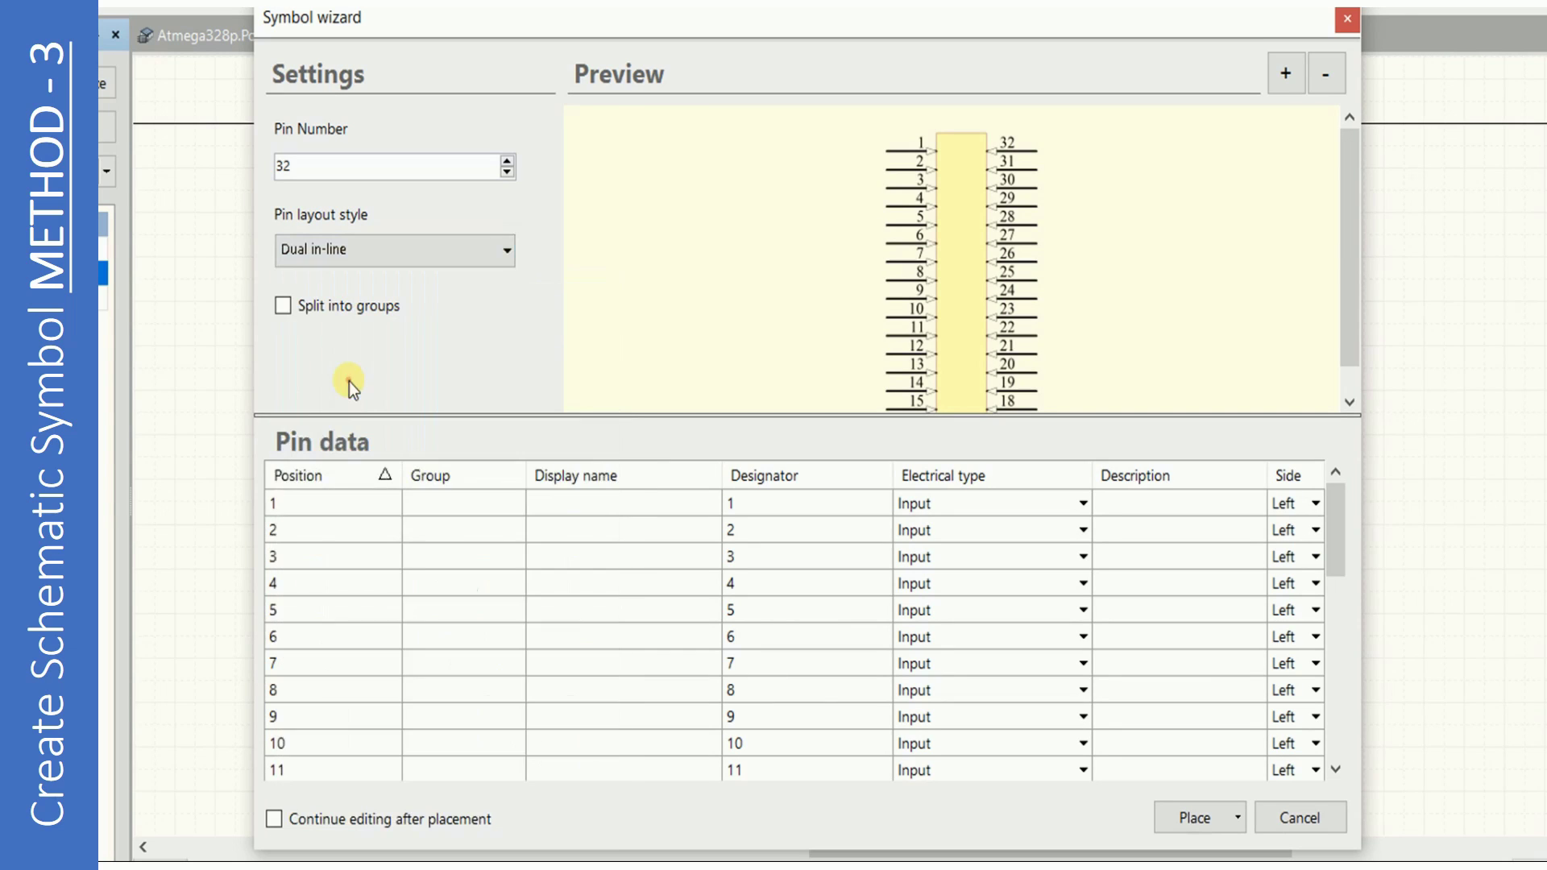
Copy the 32 pin names from Excel cells C4:C35 and select the wizard's first display-name cell.
left_click(440, 349)
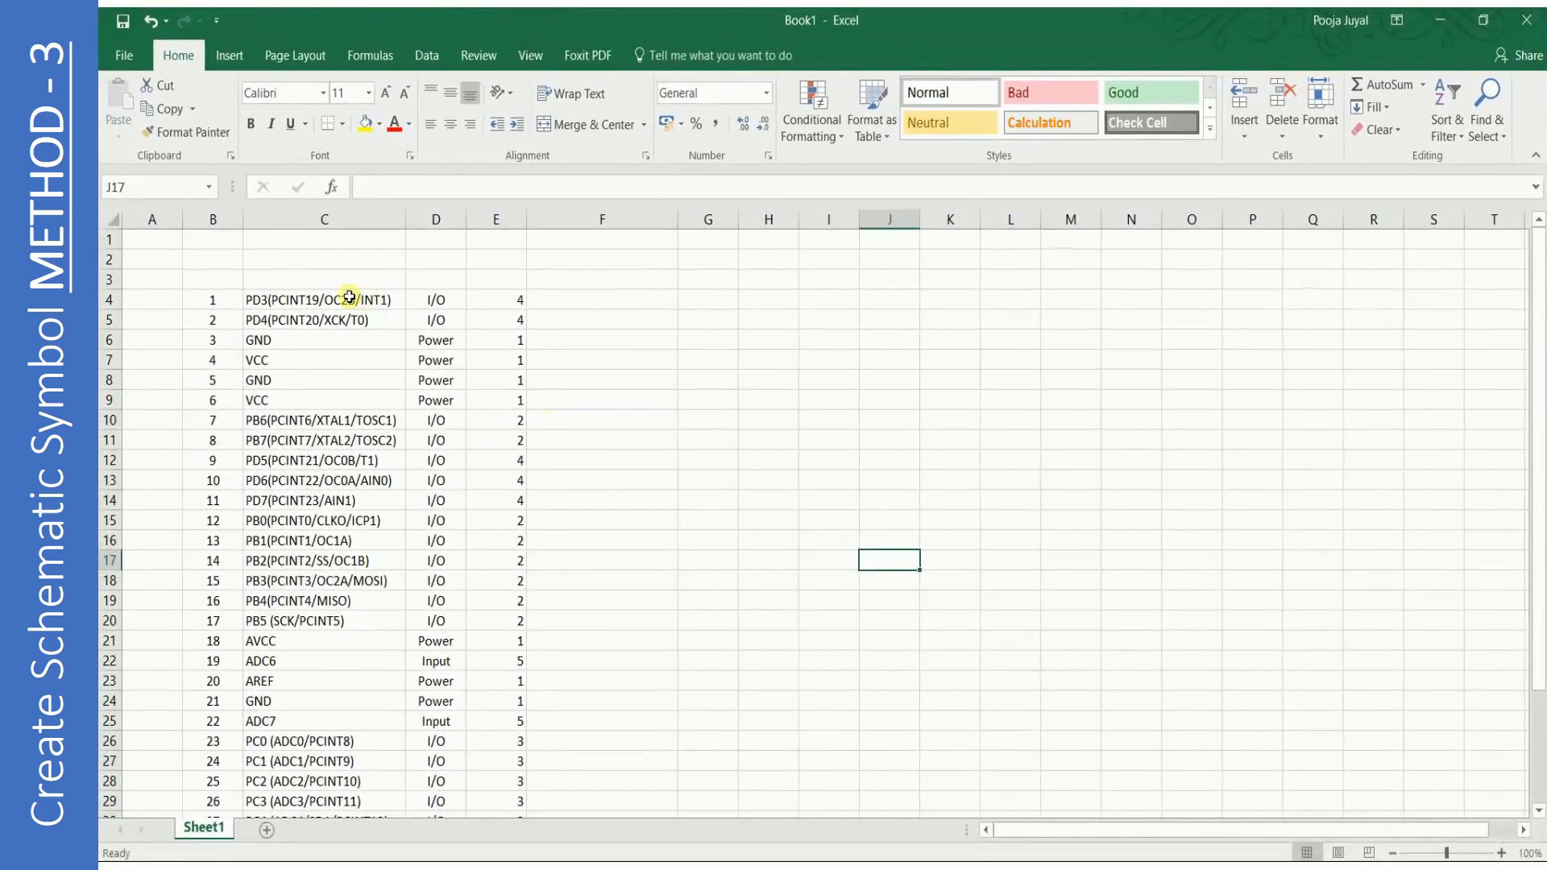
left_click_drag(348, 297, 323, 855)
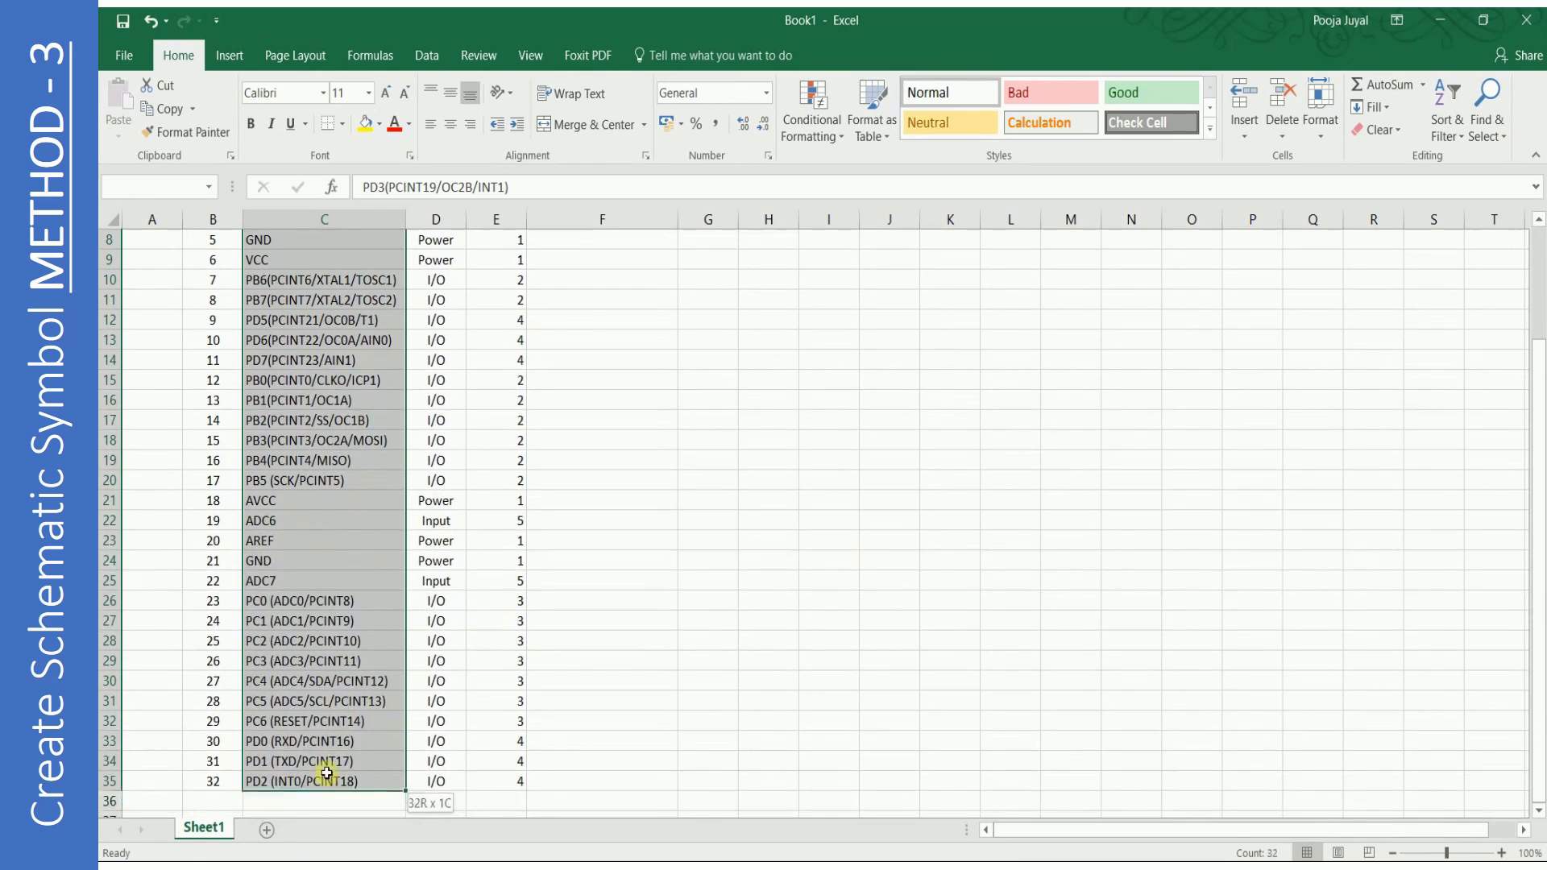
key("ctrl+c")
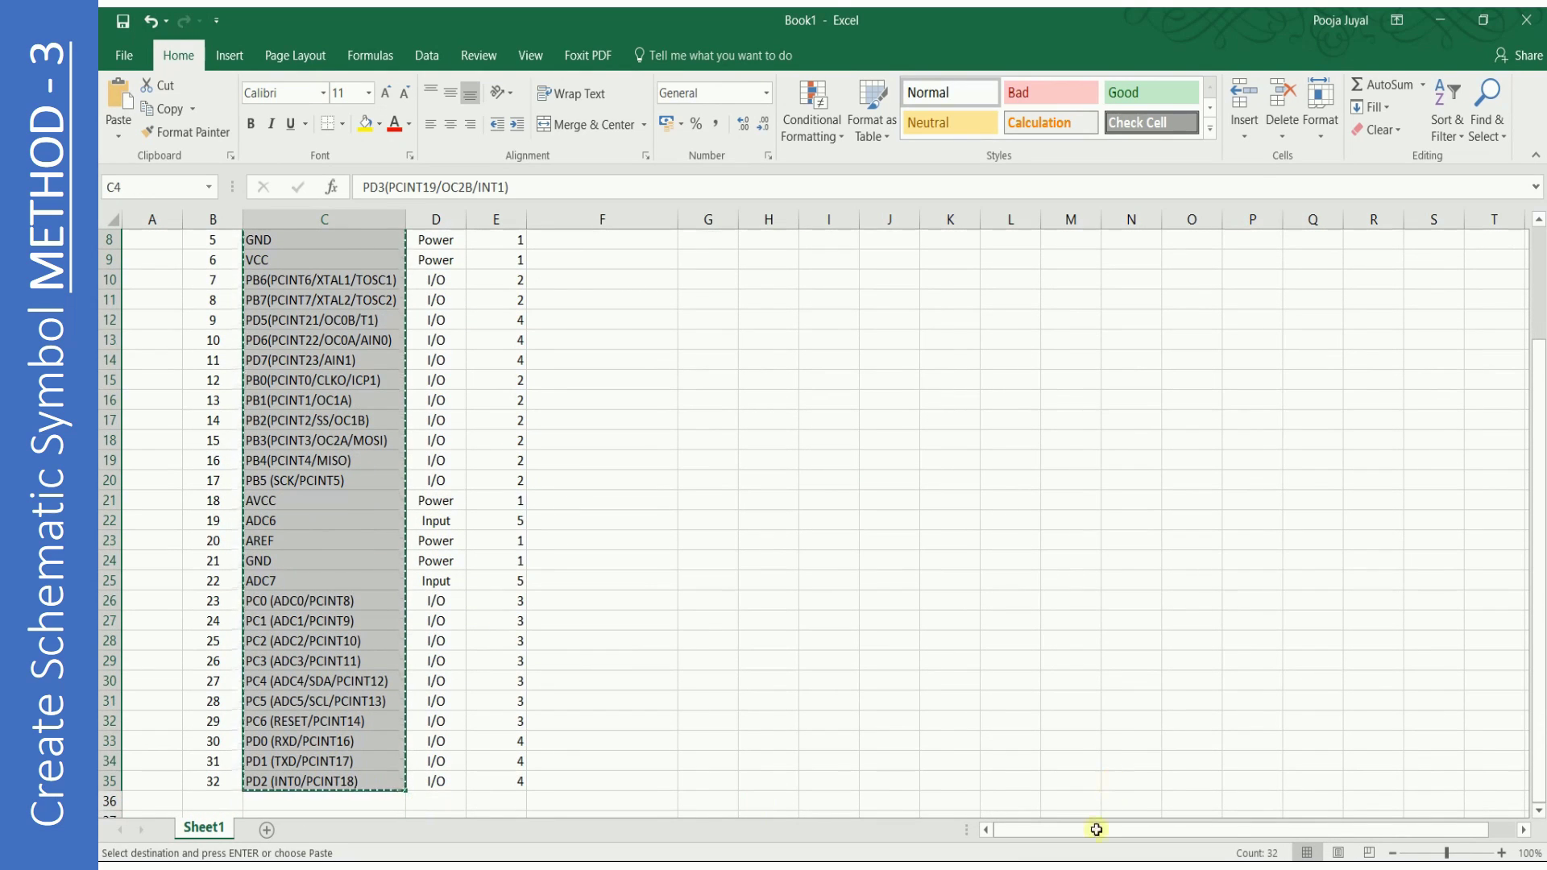
key("alt+Tab")
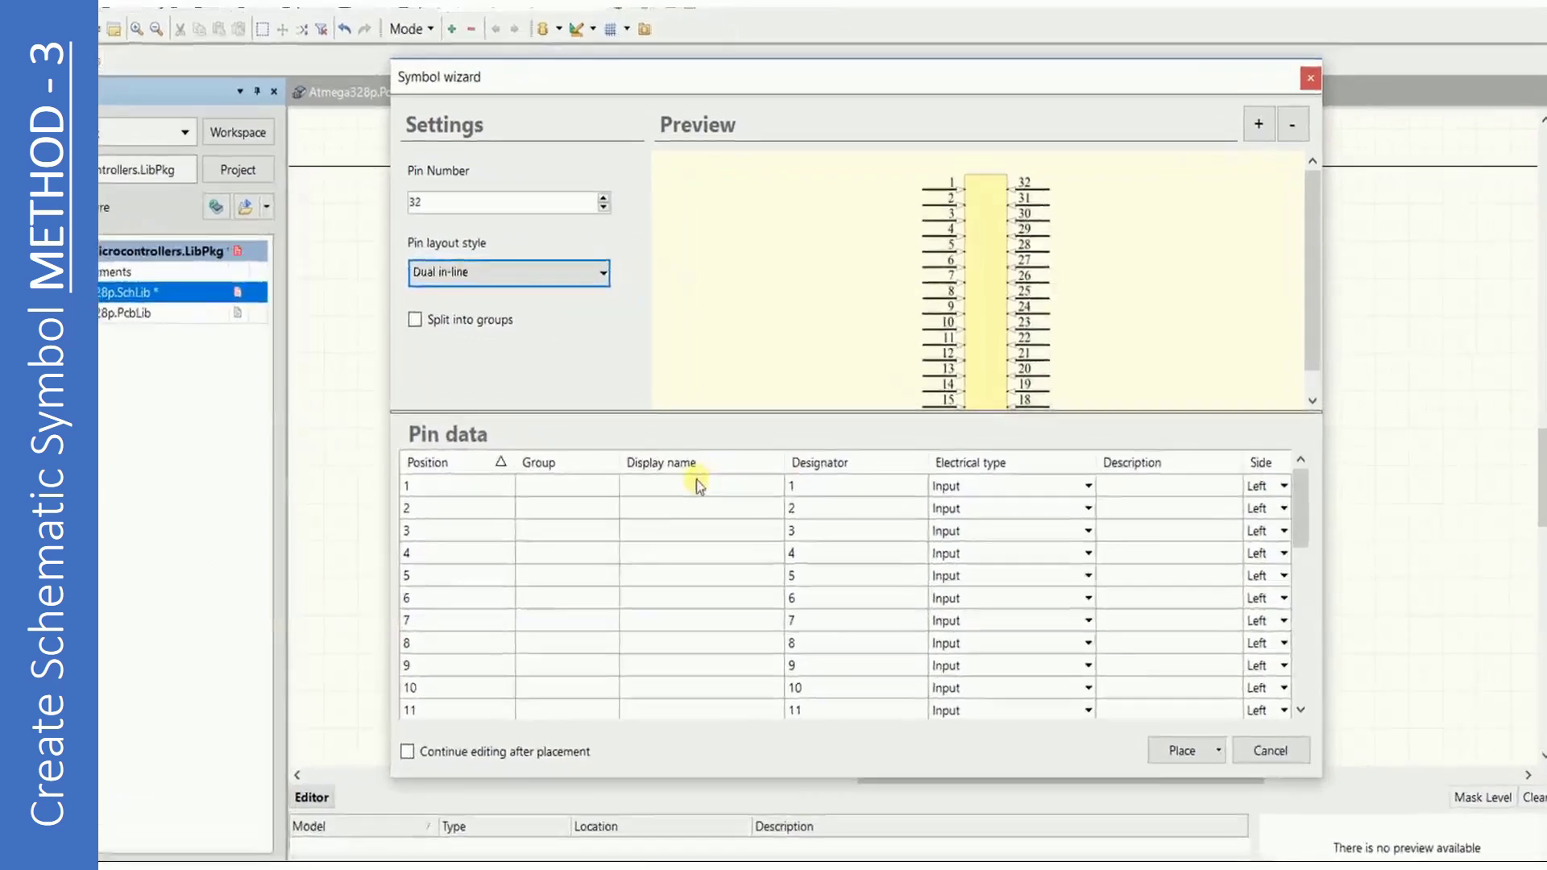
left_click(743, 474)
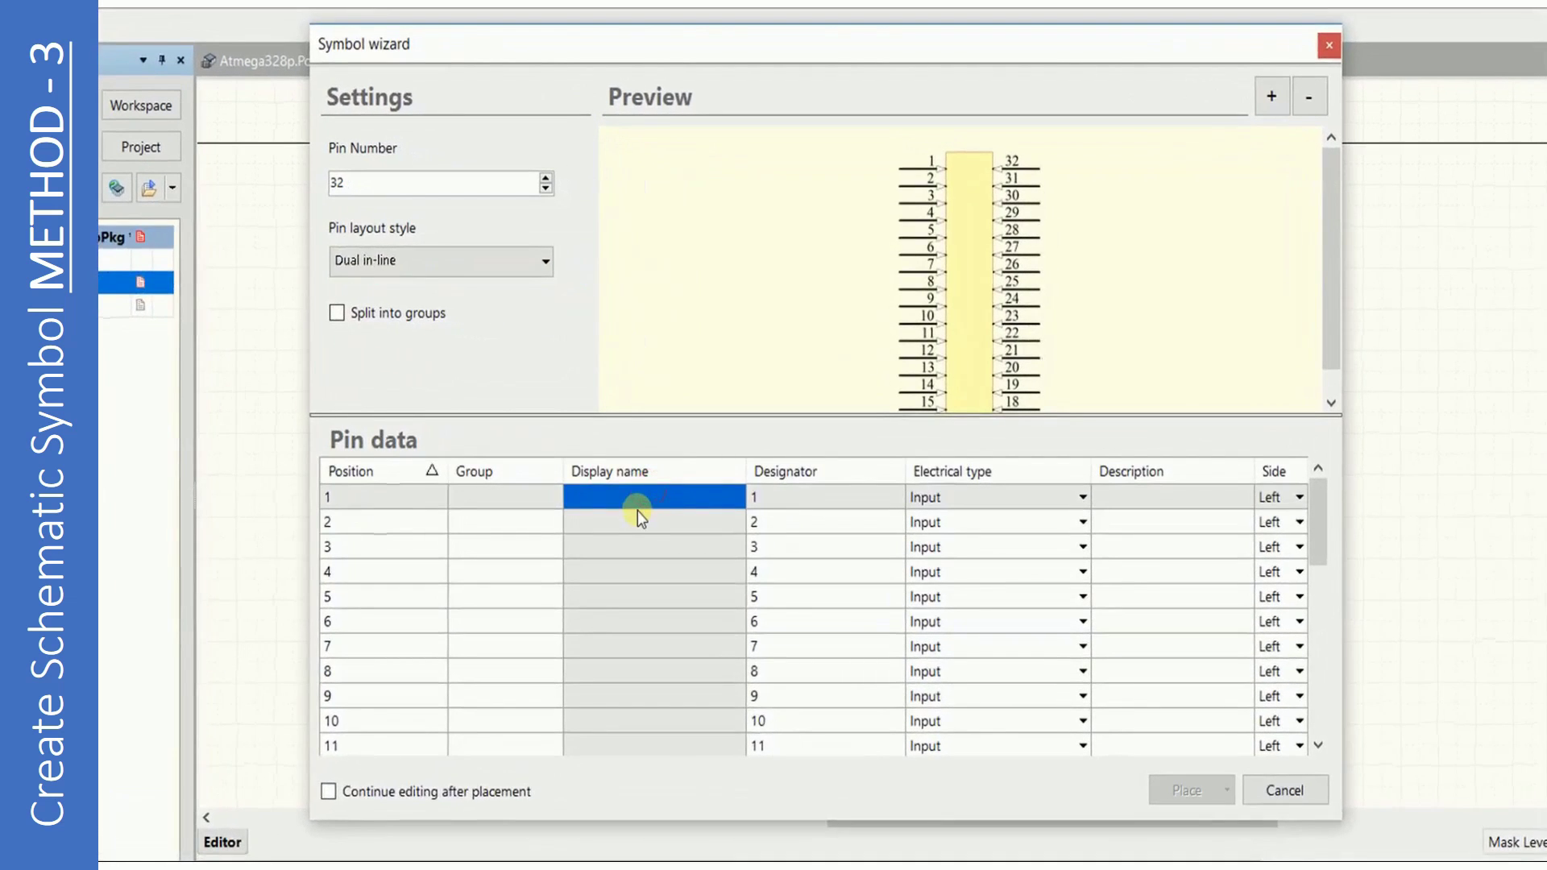
Paste the pin names as display names, then copy the pin types from Excel D4:D35.
key("ctrl+v")
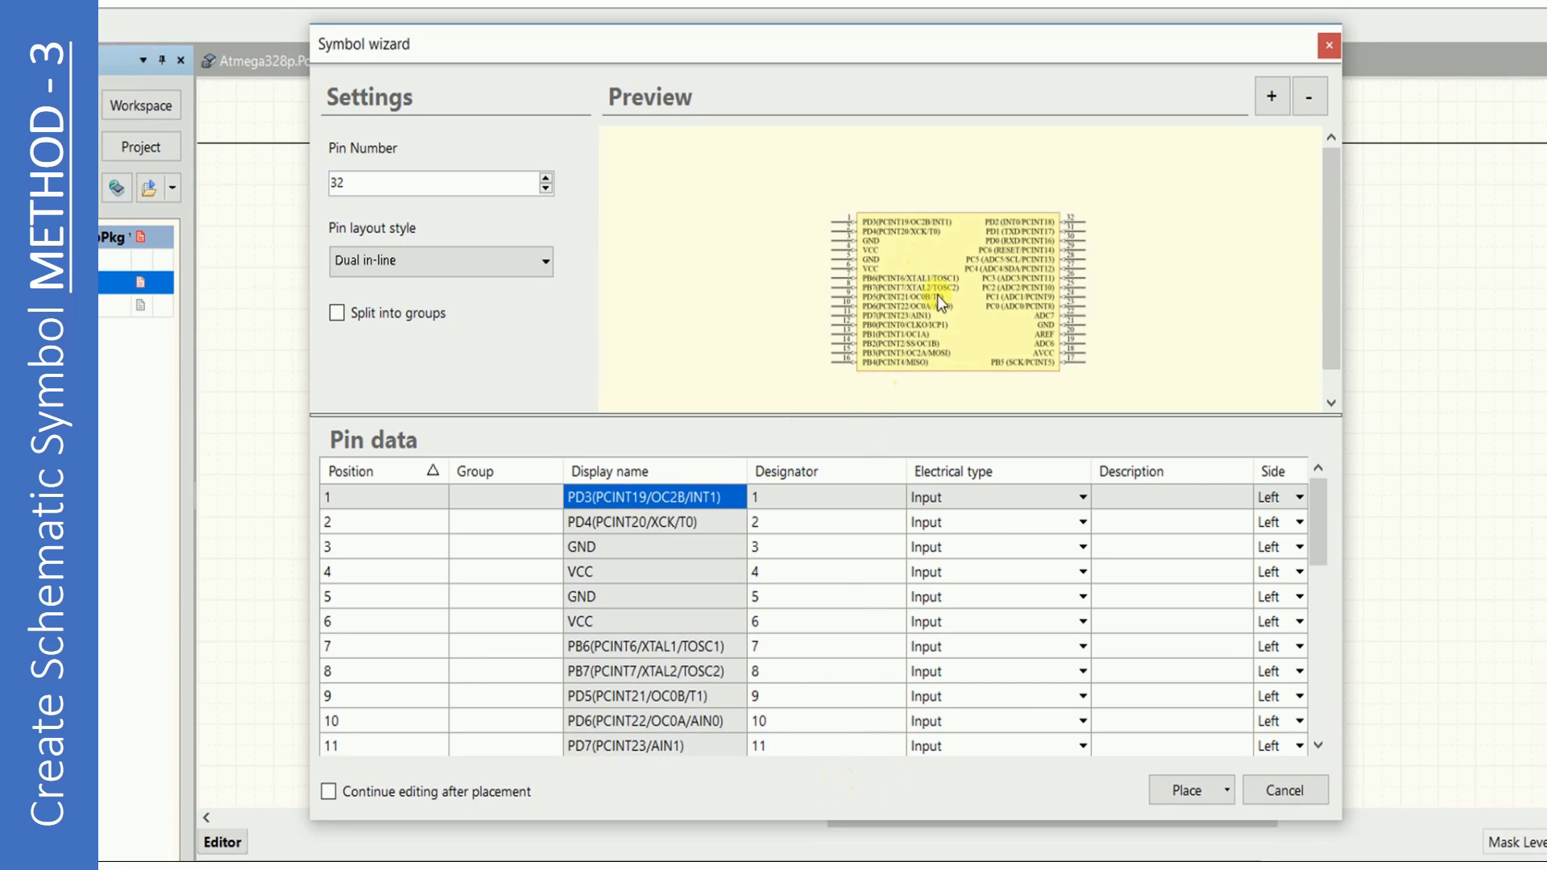
scroll(954, 302, "up", 5)
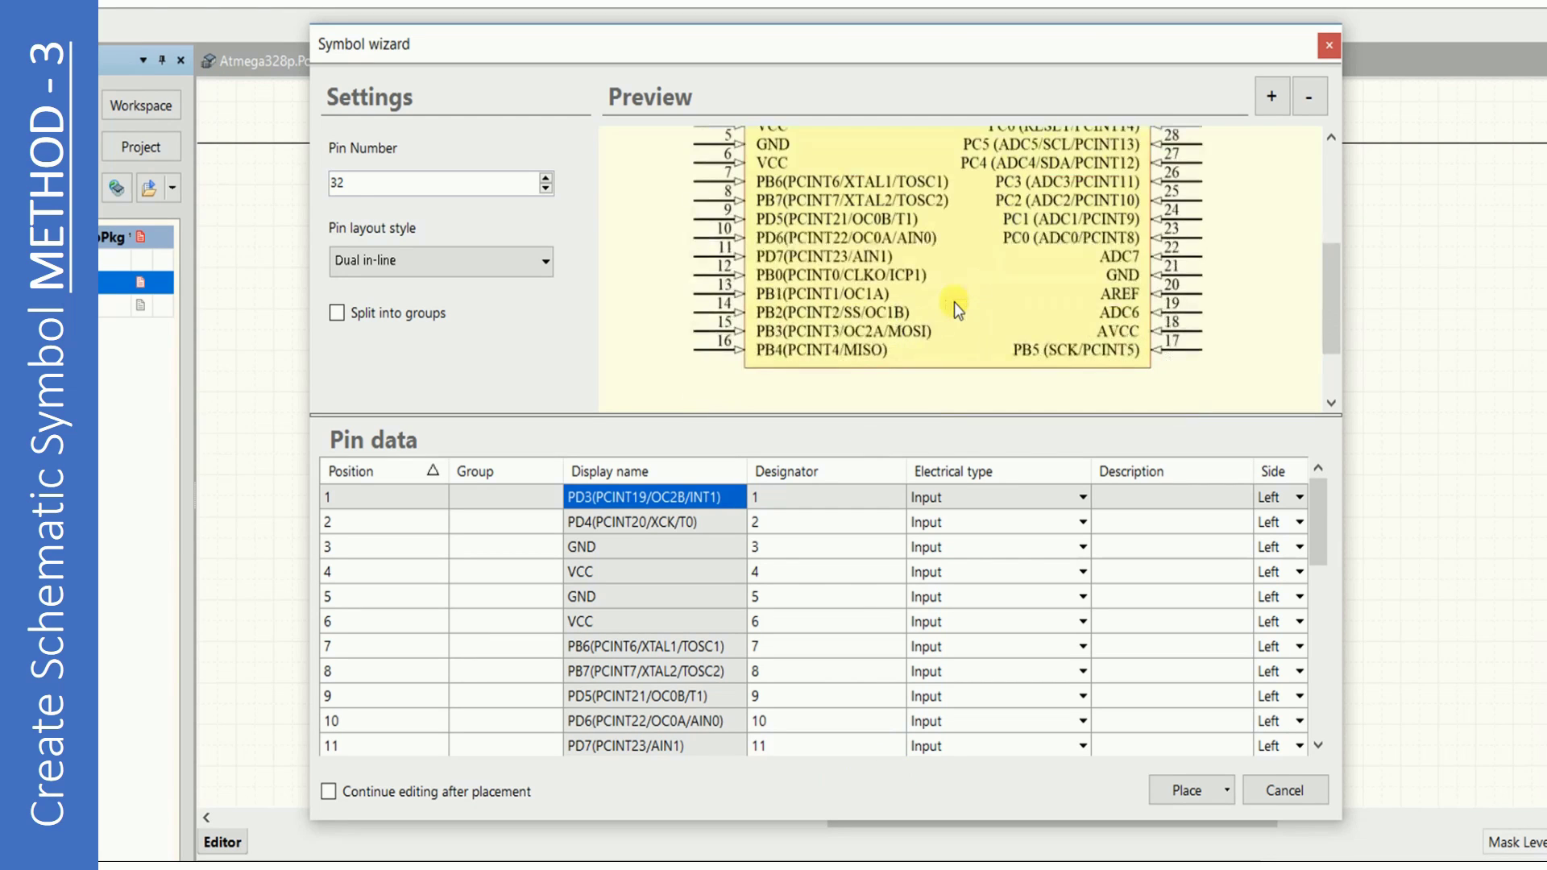
scroll(952, 301, "up", 2)
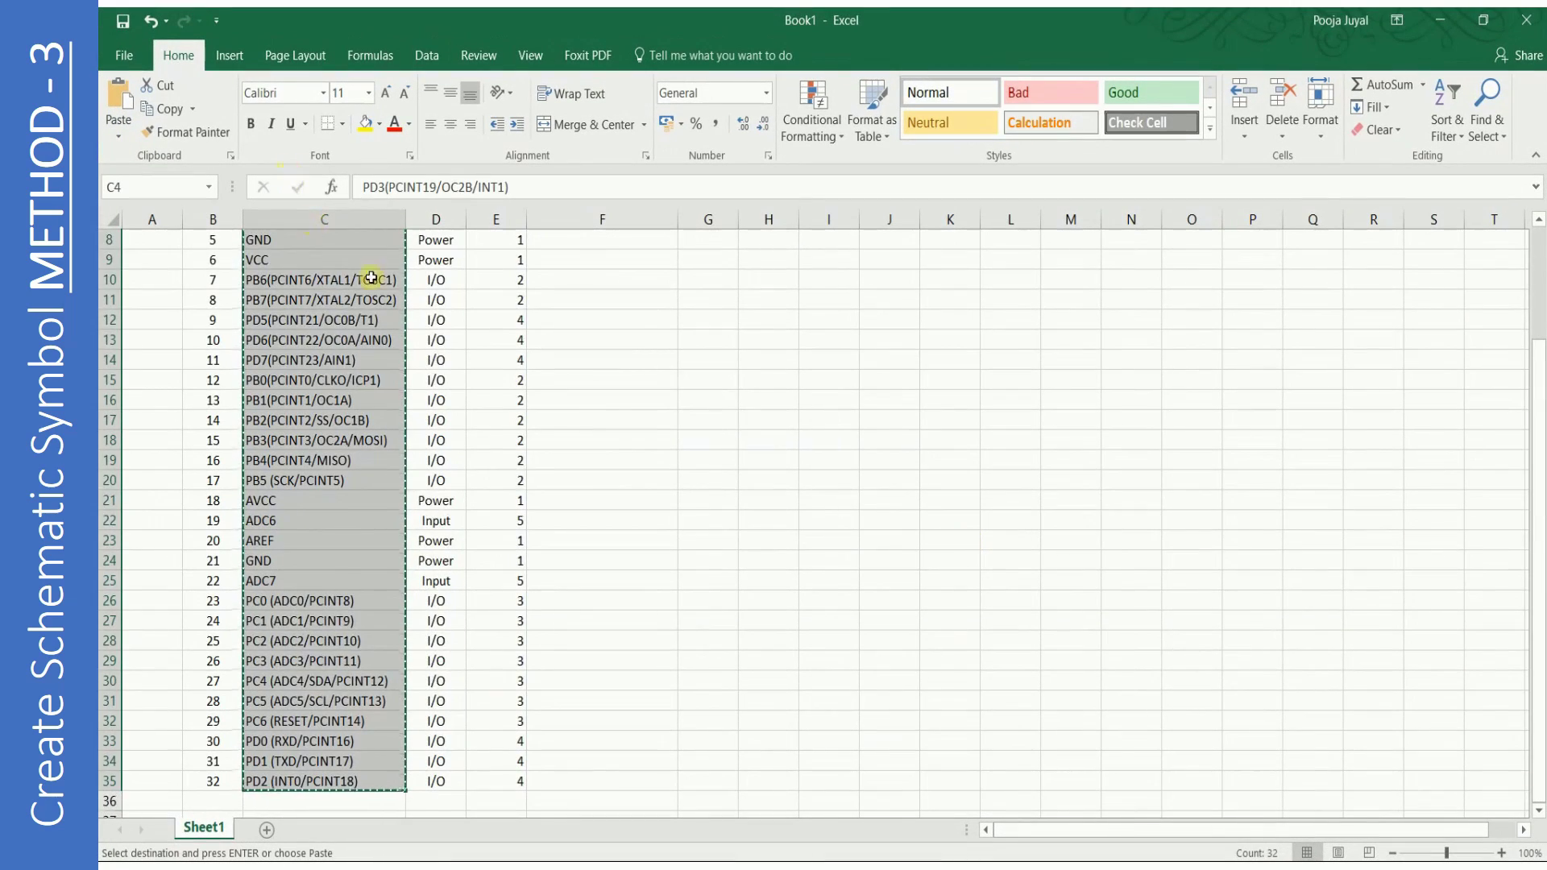
scroll(435, 274, "up", 2)
left_click_drag(442, 283, 435, 778)
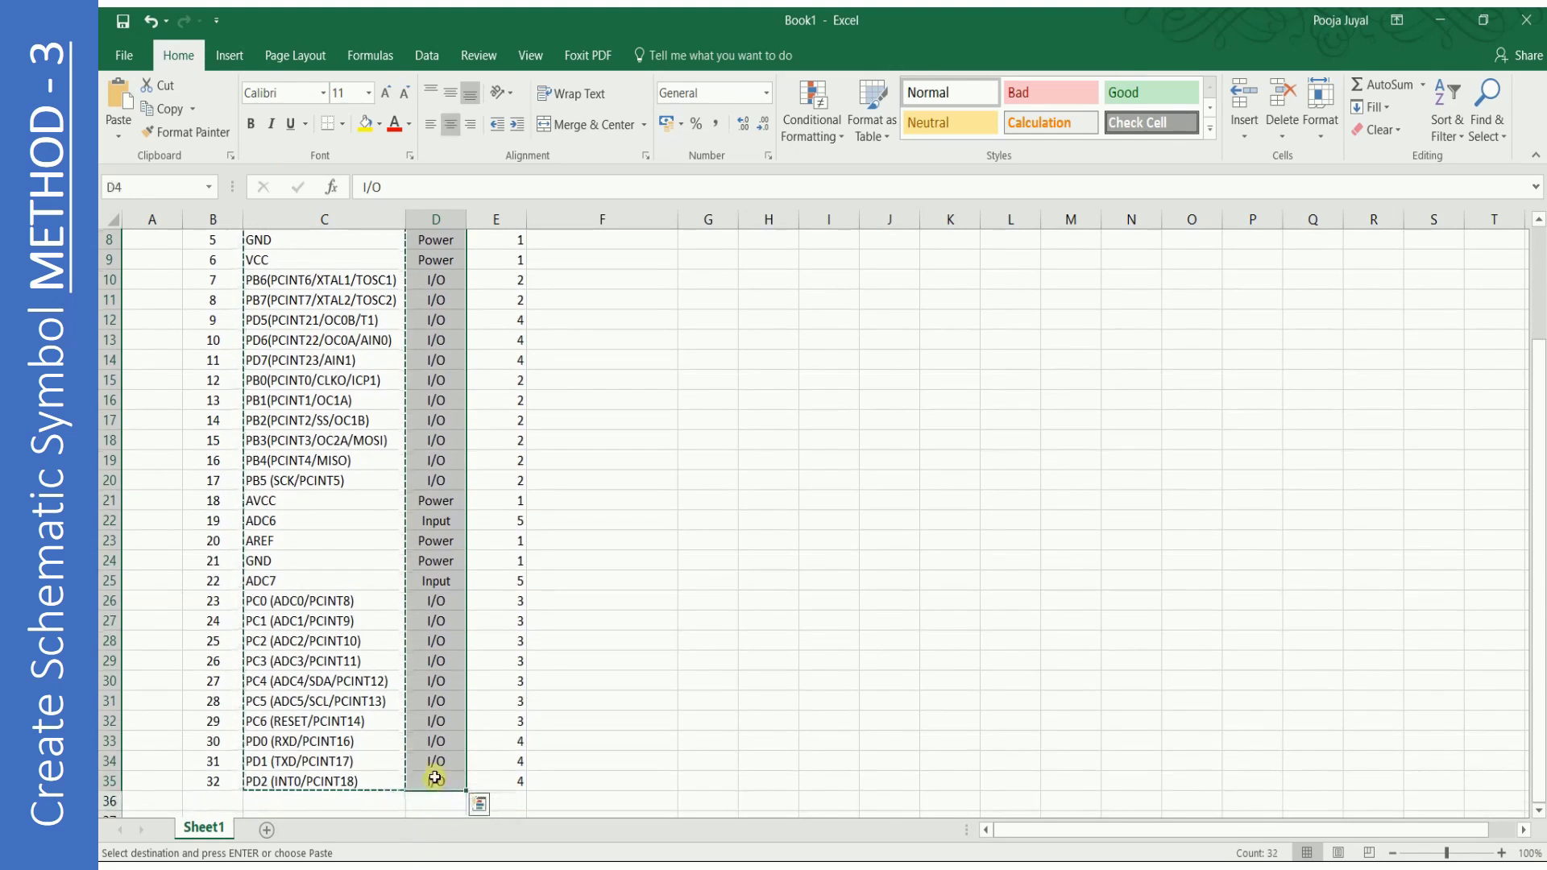
key("ctrl+c")
Paste the Excel electrical types (I/O, Power, Input) into the wizard's Electrical type column.
key("alt+Tab")
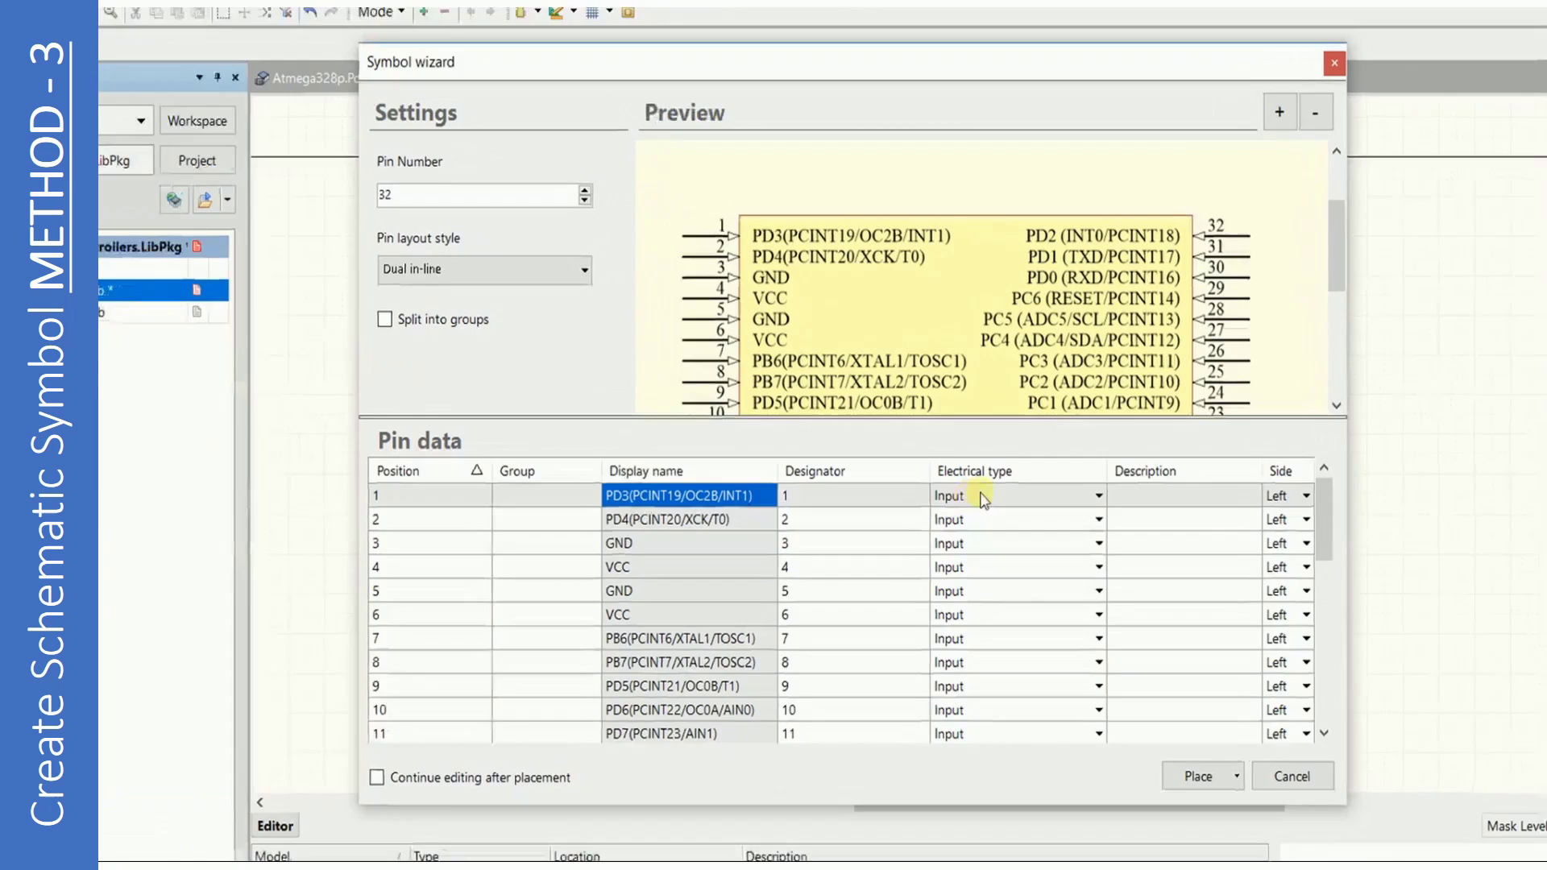
left_click(967, 473)
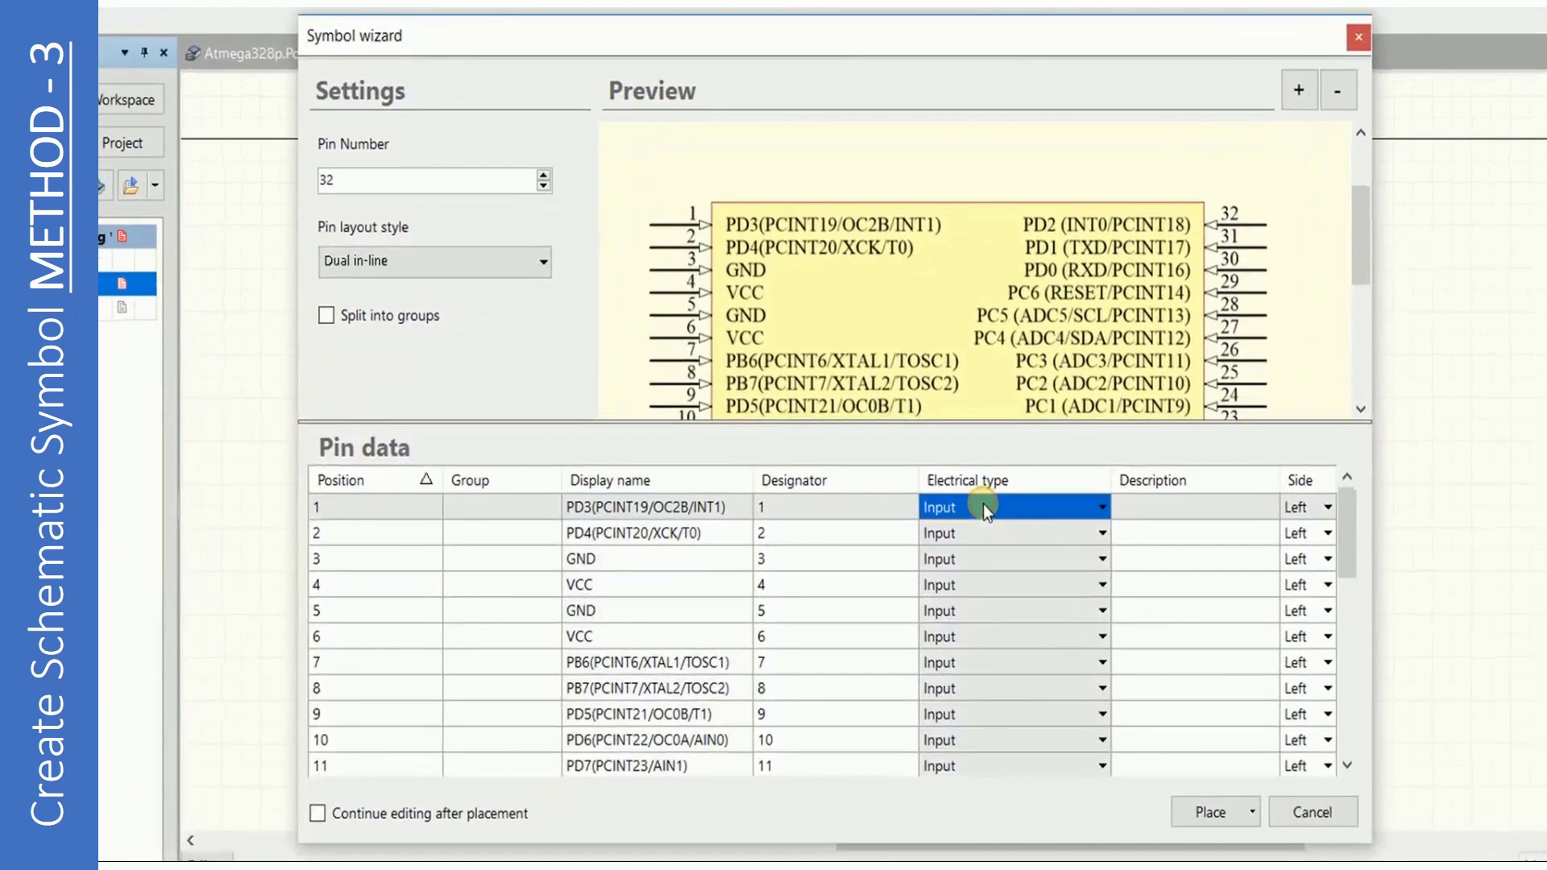
key("ctrl+v")
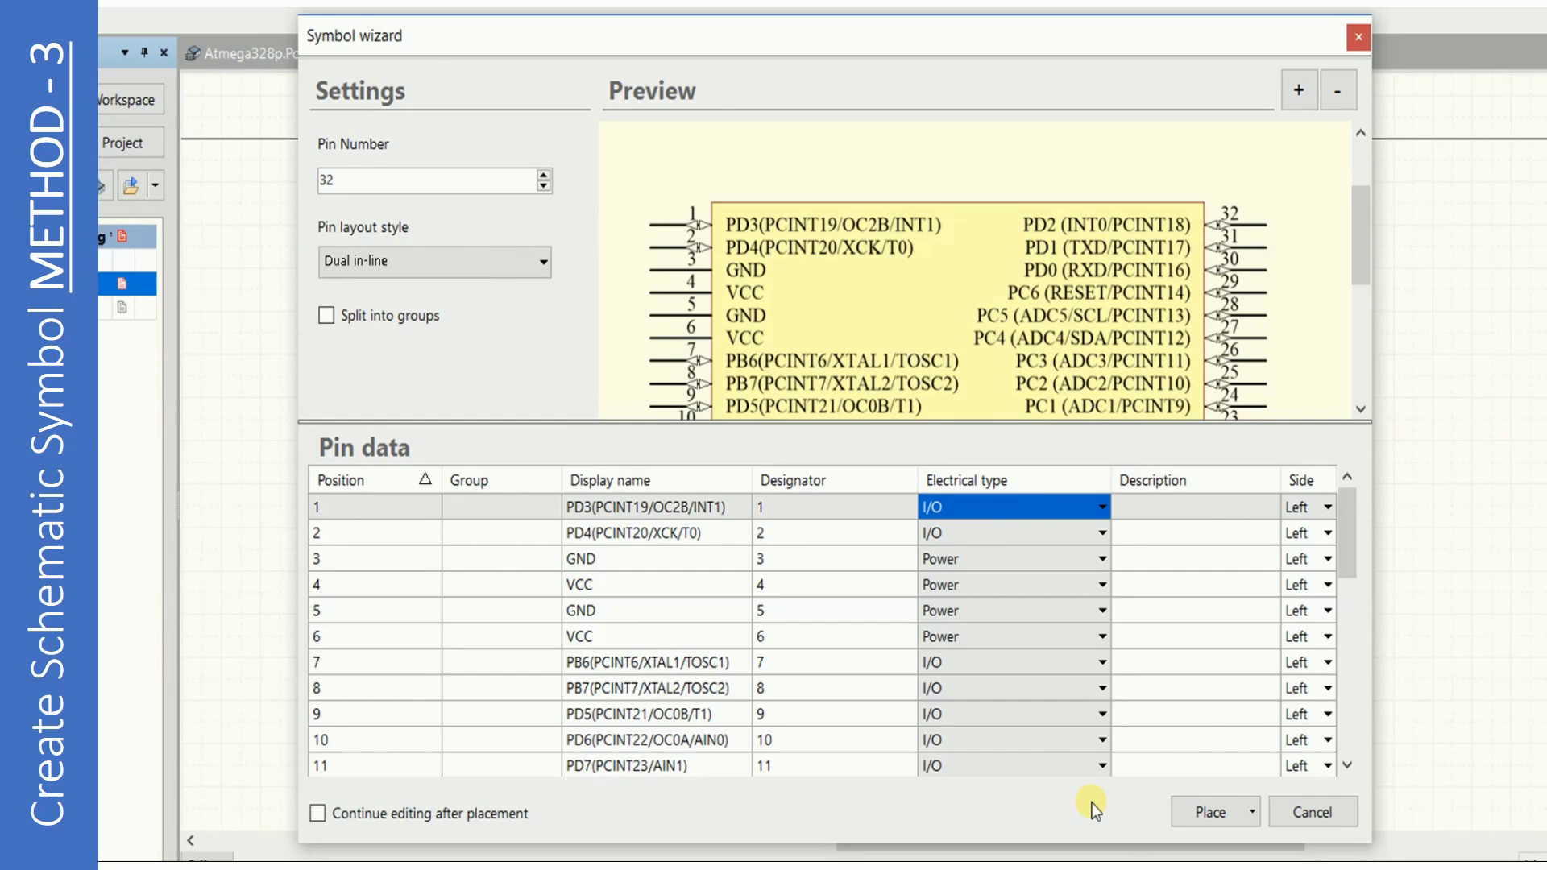
key("alt+Tab")
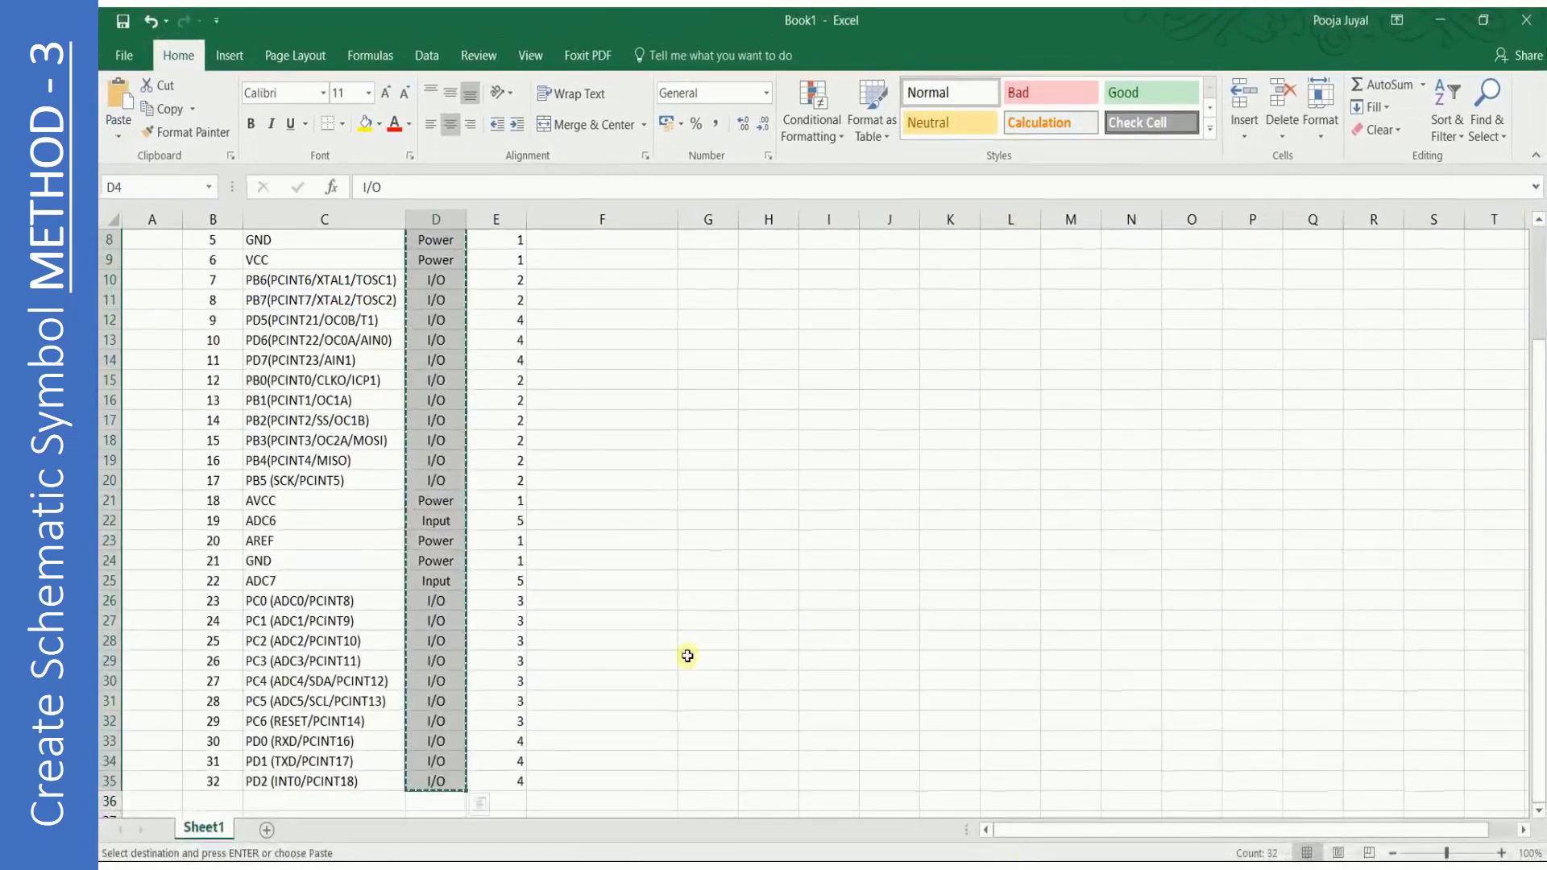
Copy the group numbers 1 to 5 from Excel cells E4:E35.
scroll(542, 403, "up", 3)
left_click(504, 300)
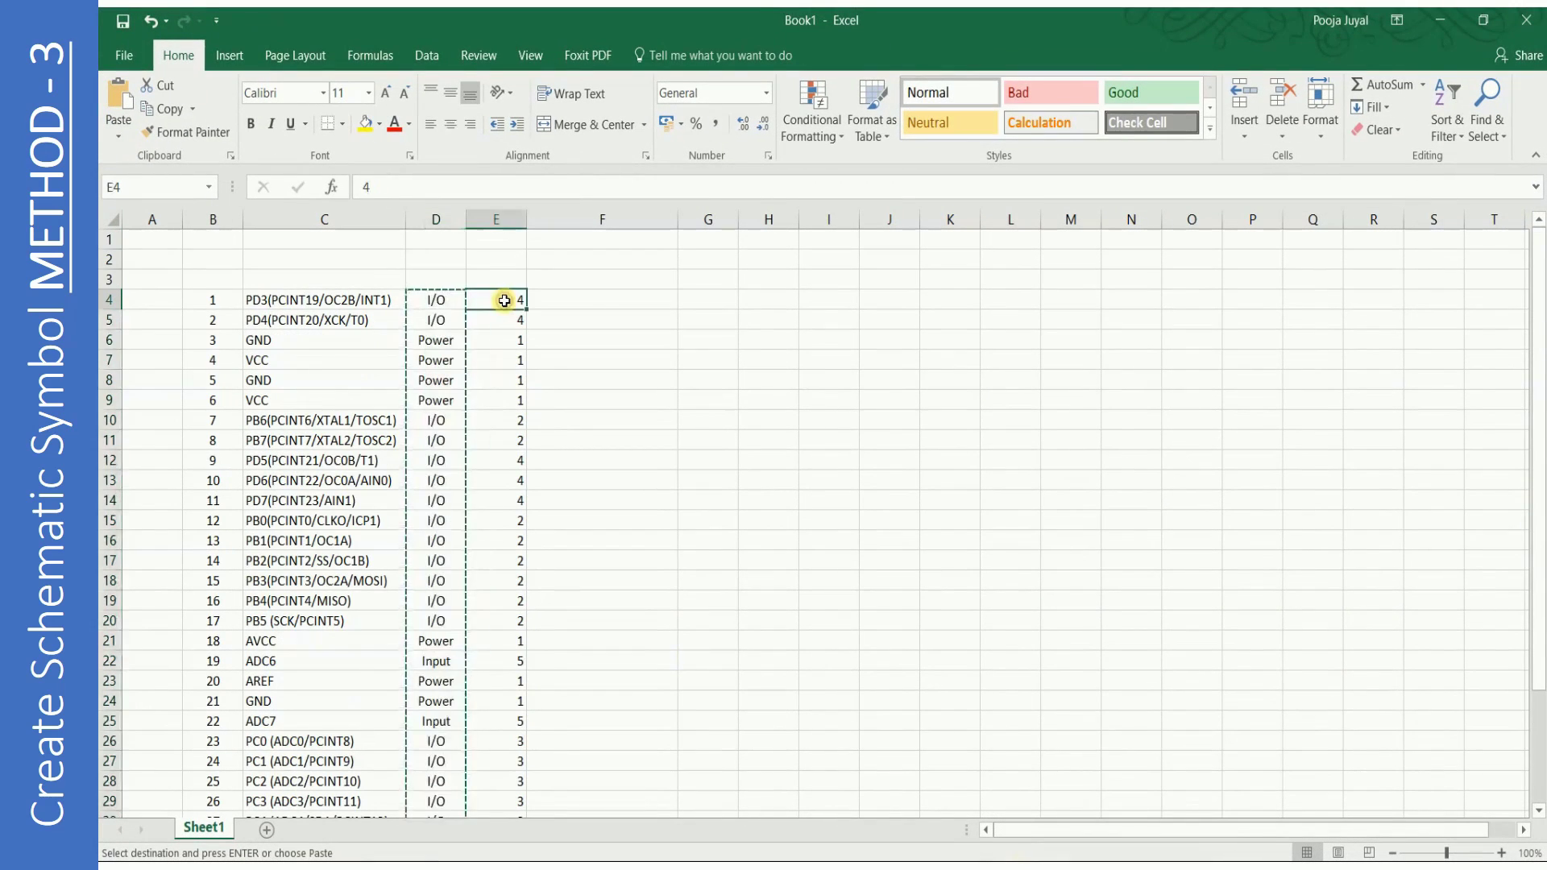
left_click_drag(504, 300, 504, 777)
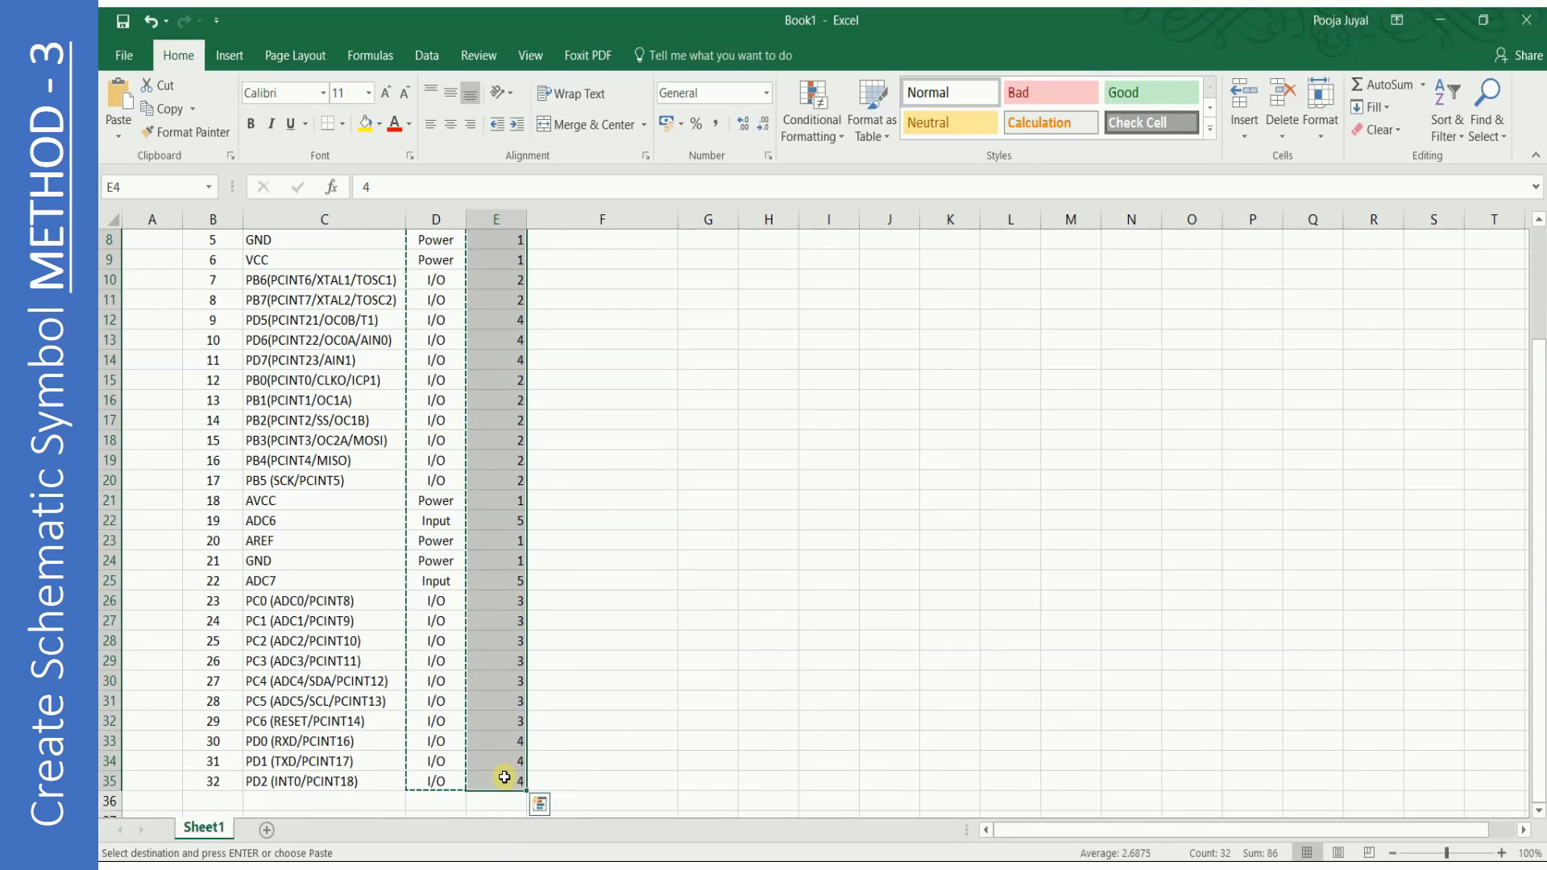
key("ctrl+c")
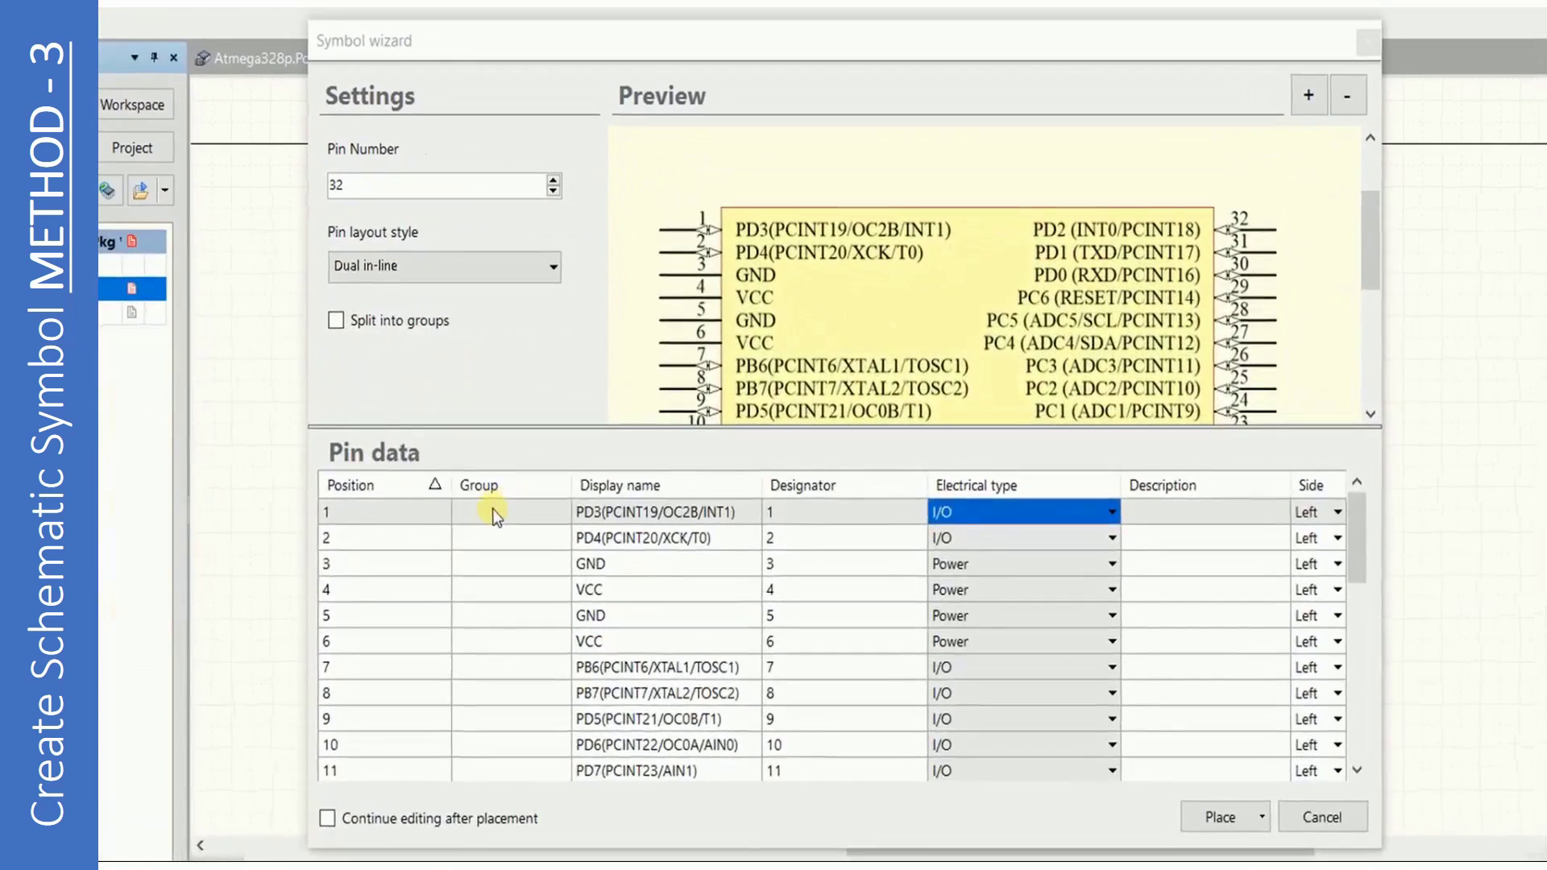
Paste the group numbers into the wizard's Group column and review the resulting pin groups.
left_click(492, 509)
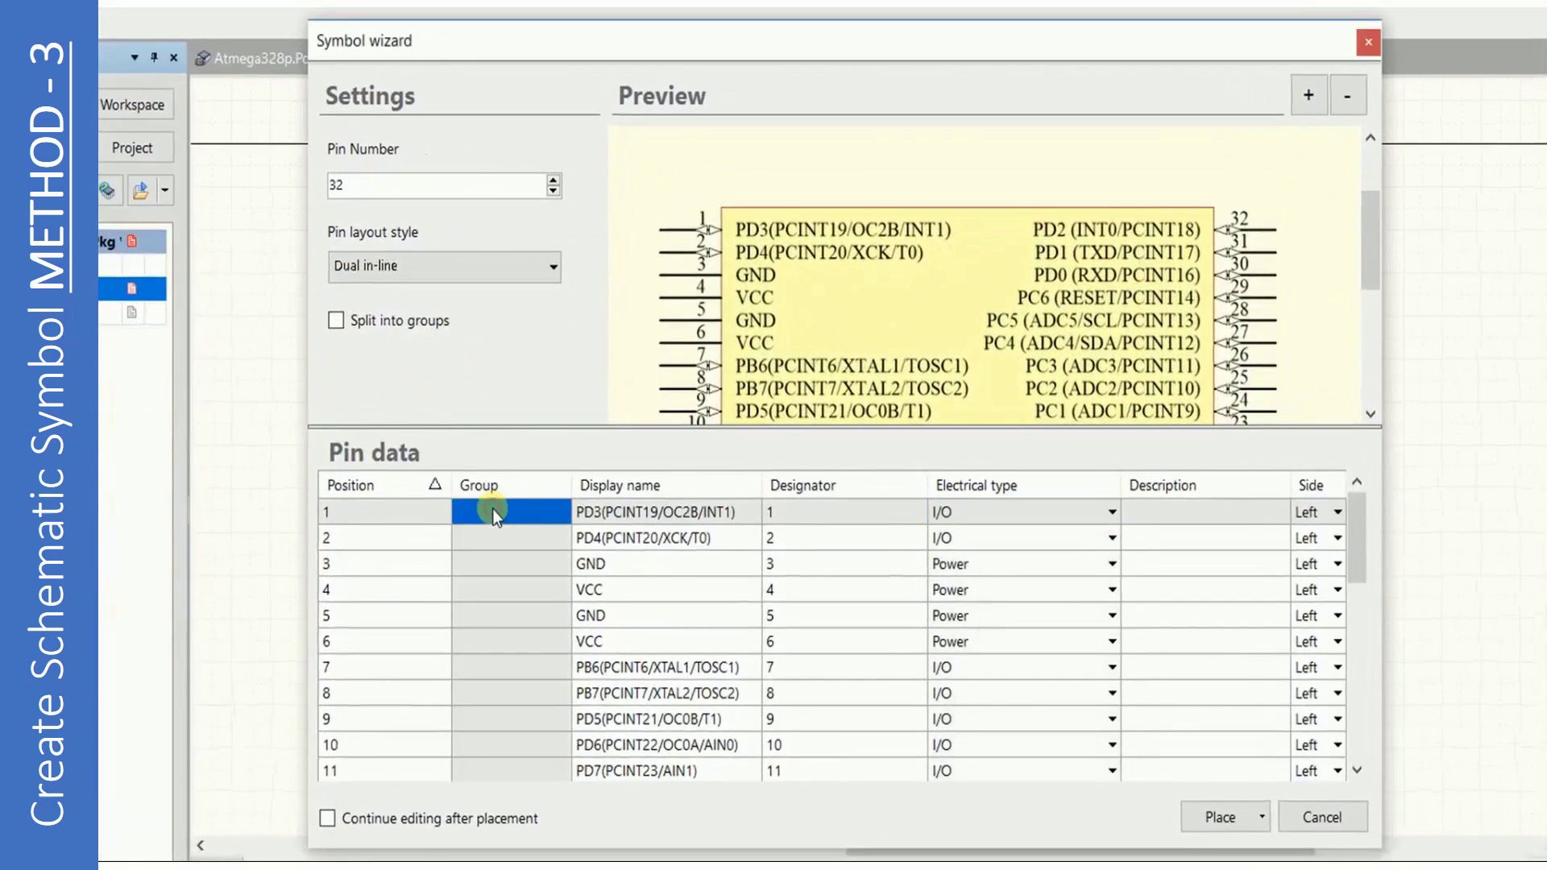
key("ctrl+v")
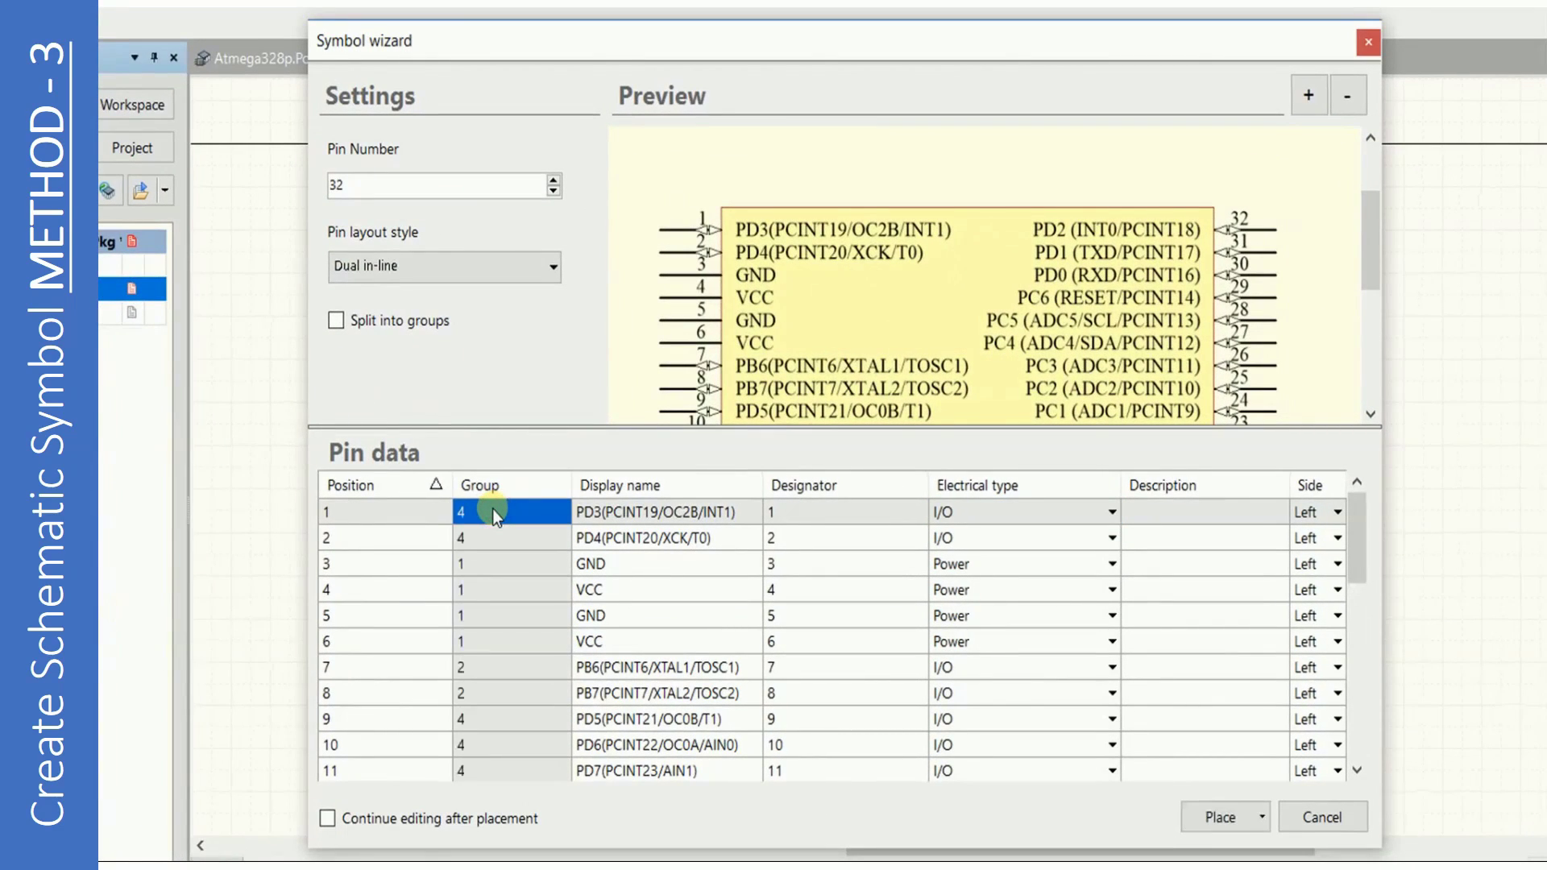
scroll(491, 524, "down", 7)
scroll(482, 577, "up", 5)
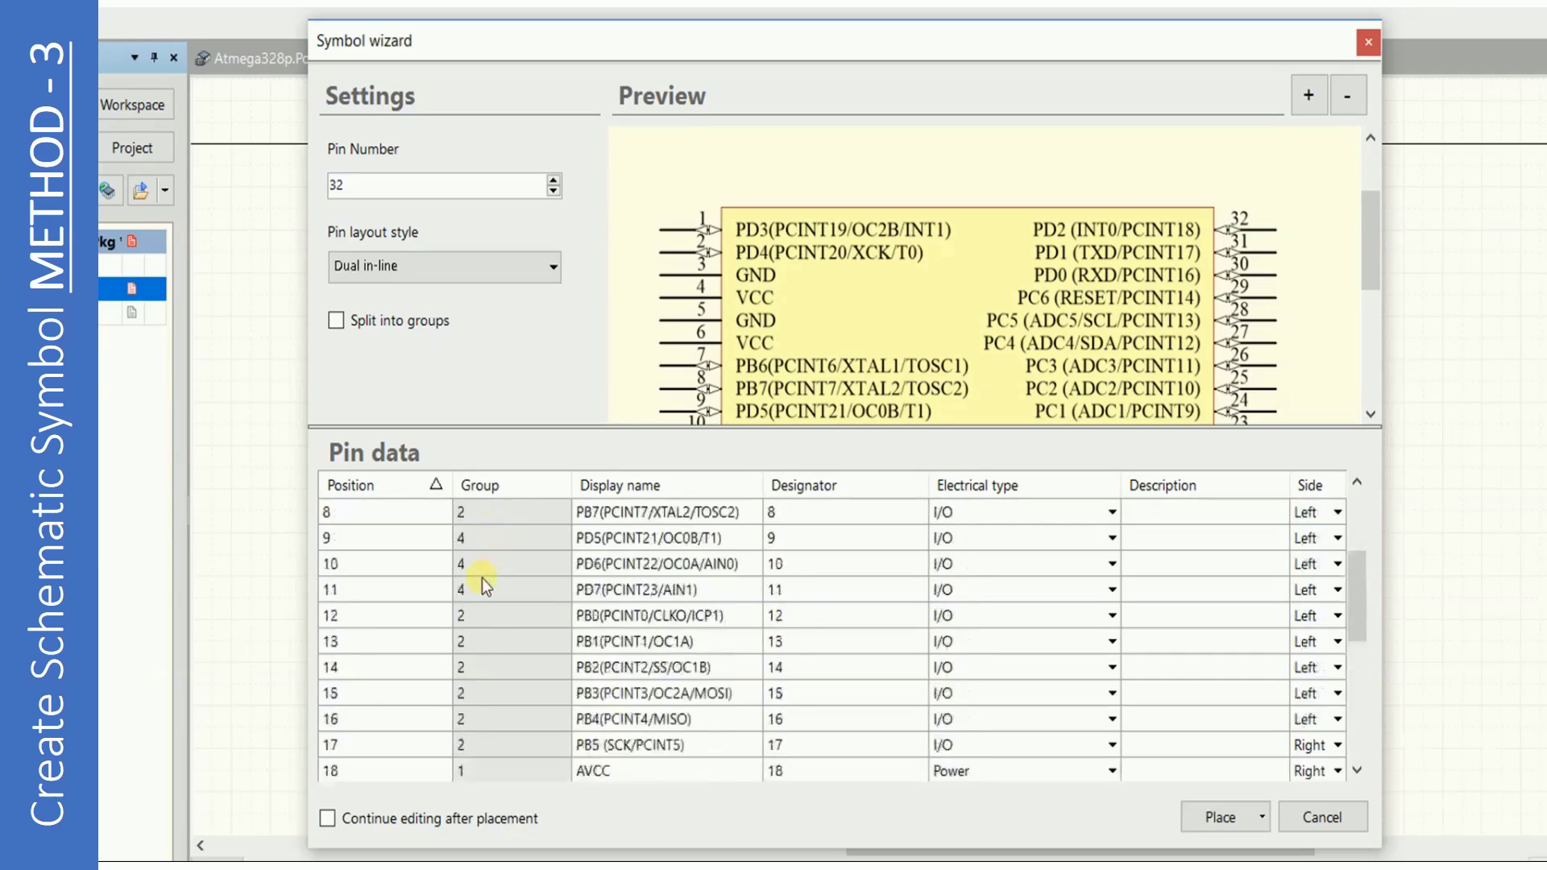
scroll(481, 577, "up", 2)
scroll(918, 279, "down", 2)
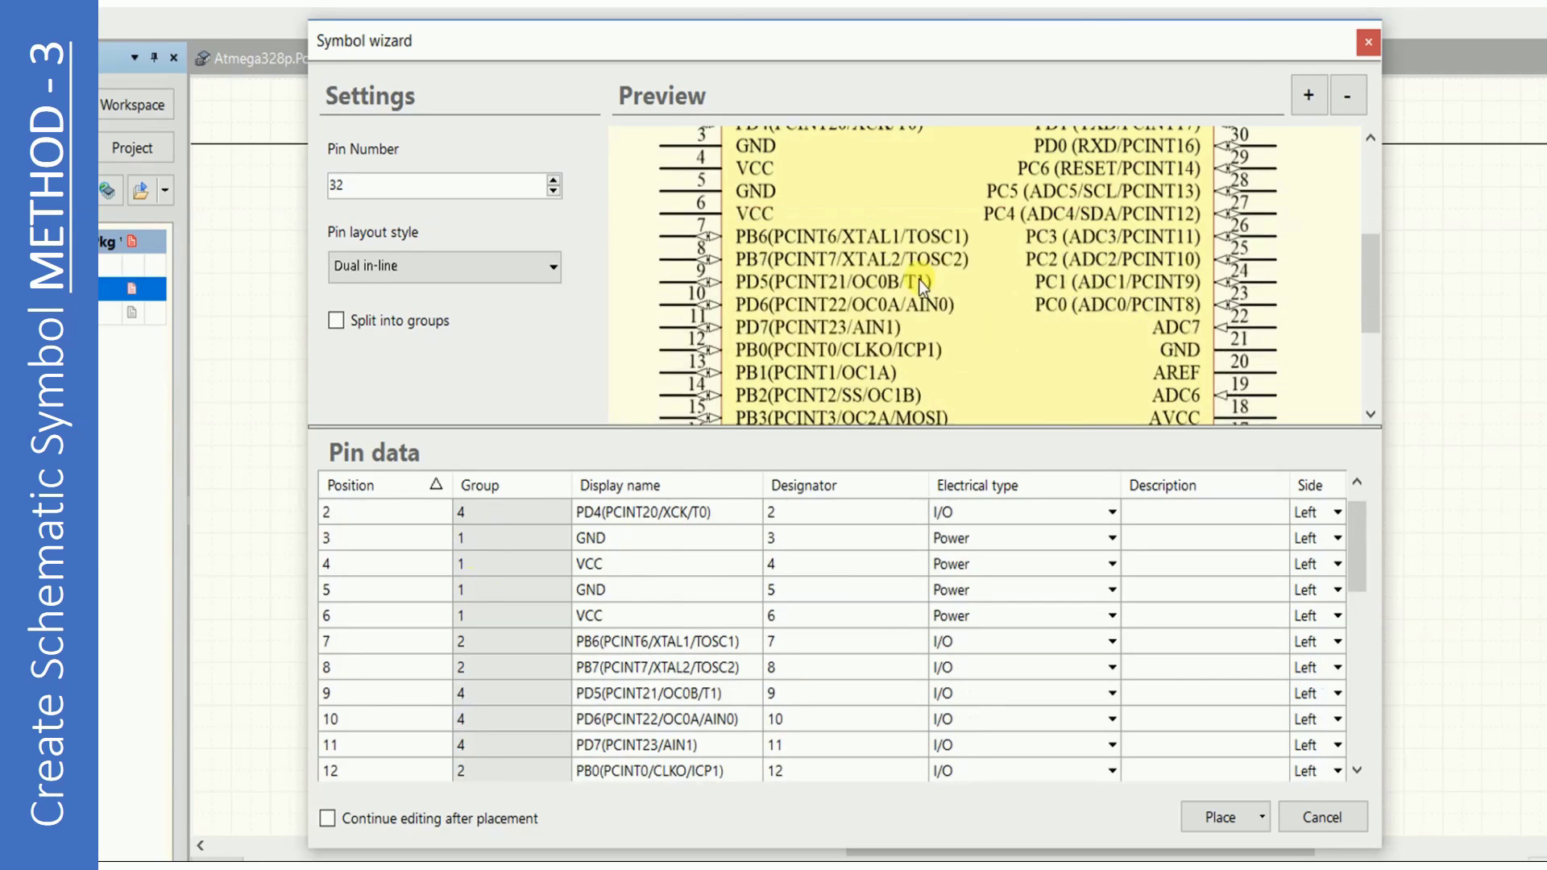
scroll(918, 278, "up", 2)
scroll(918, 278, "down", 4)
scroll(918, 283, "up", 4)
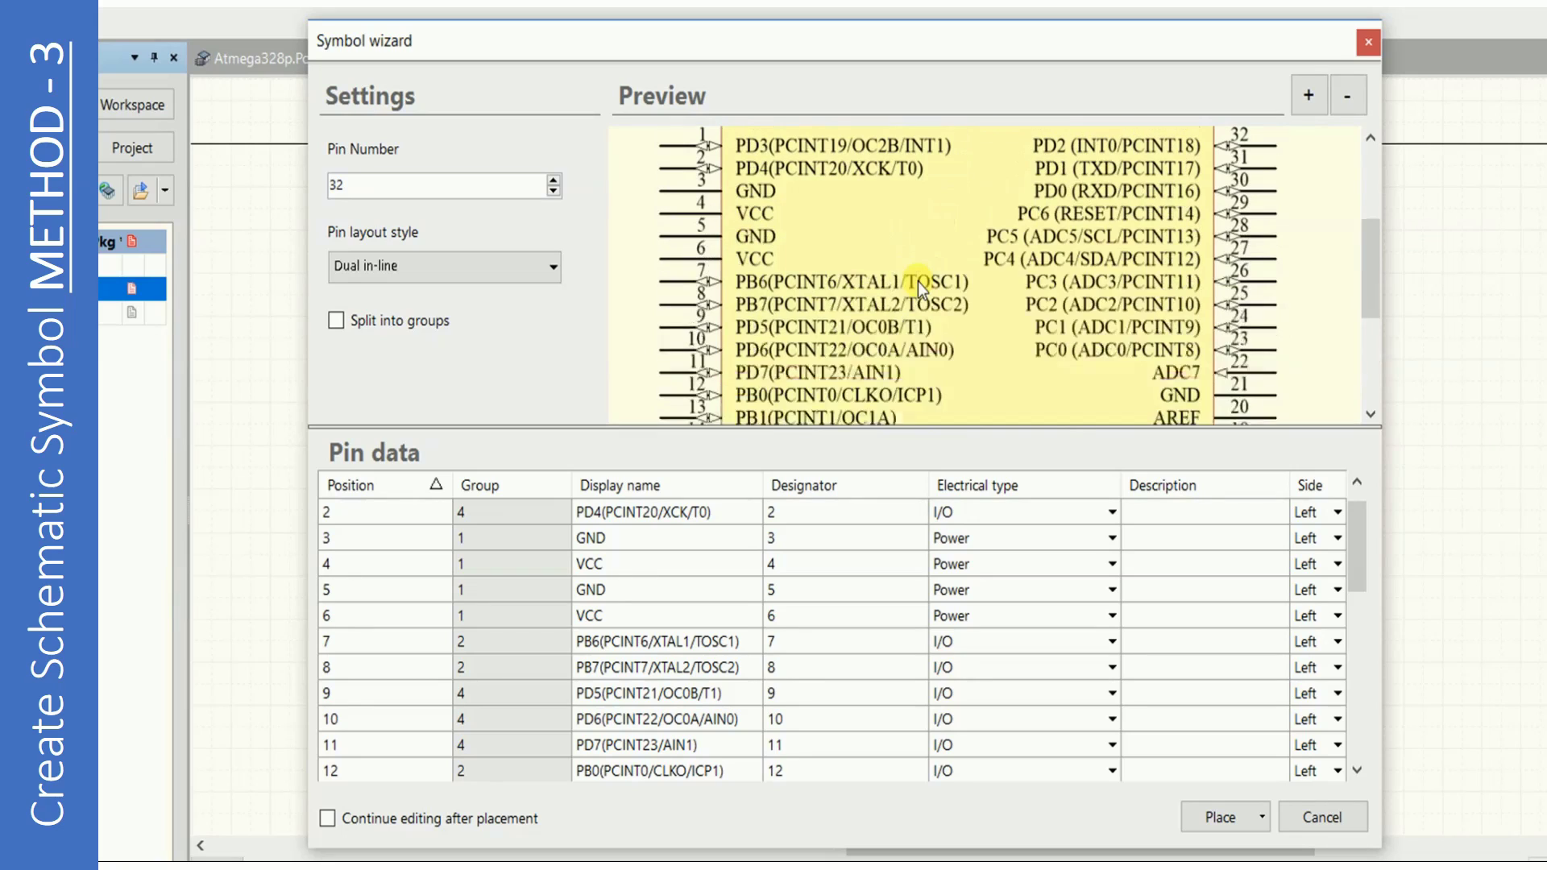
Enable Split into groups and check Groups 1 to 5, e.g. Group 5 holding ADC6 and ADC7.
left_click(336, 321)
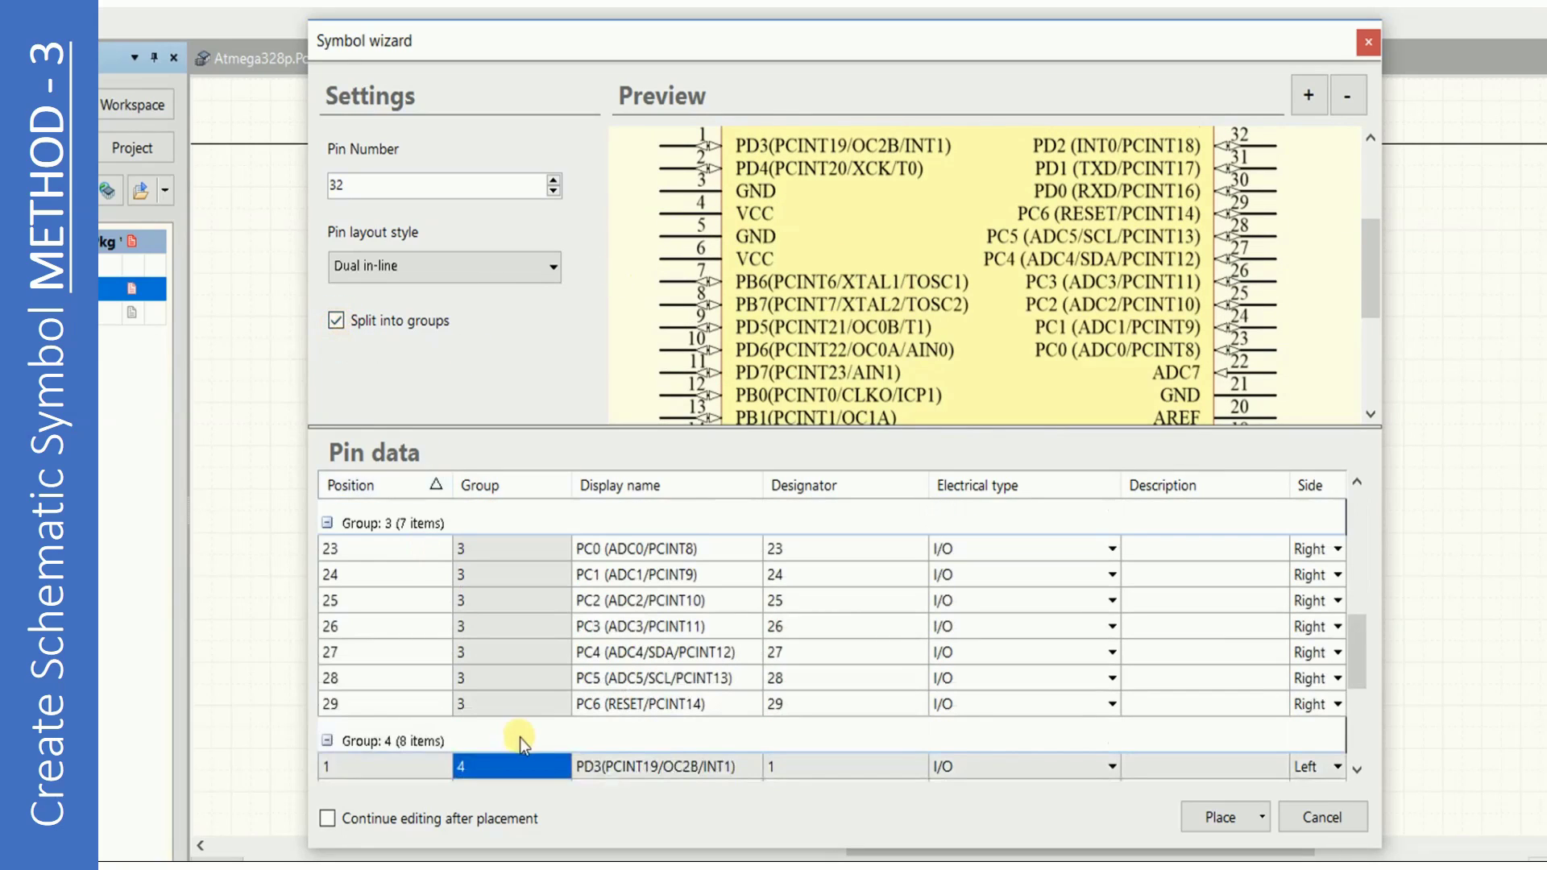
scroll(506, 622, "up", 6)
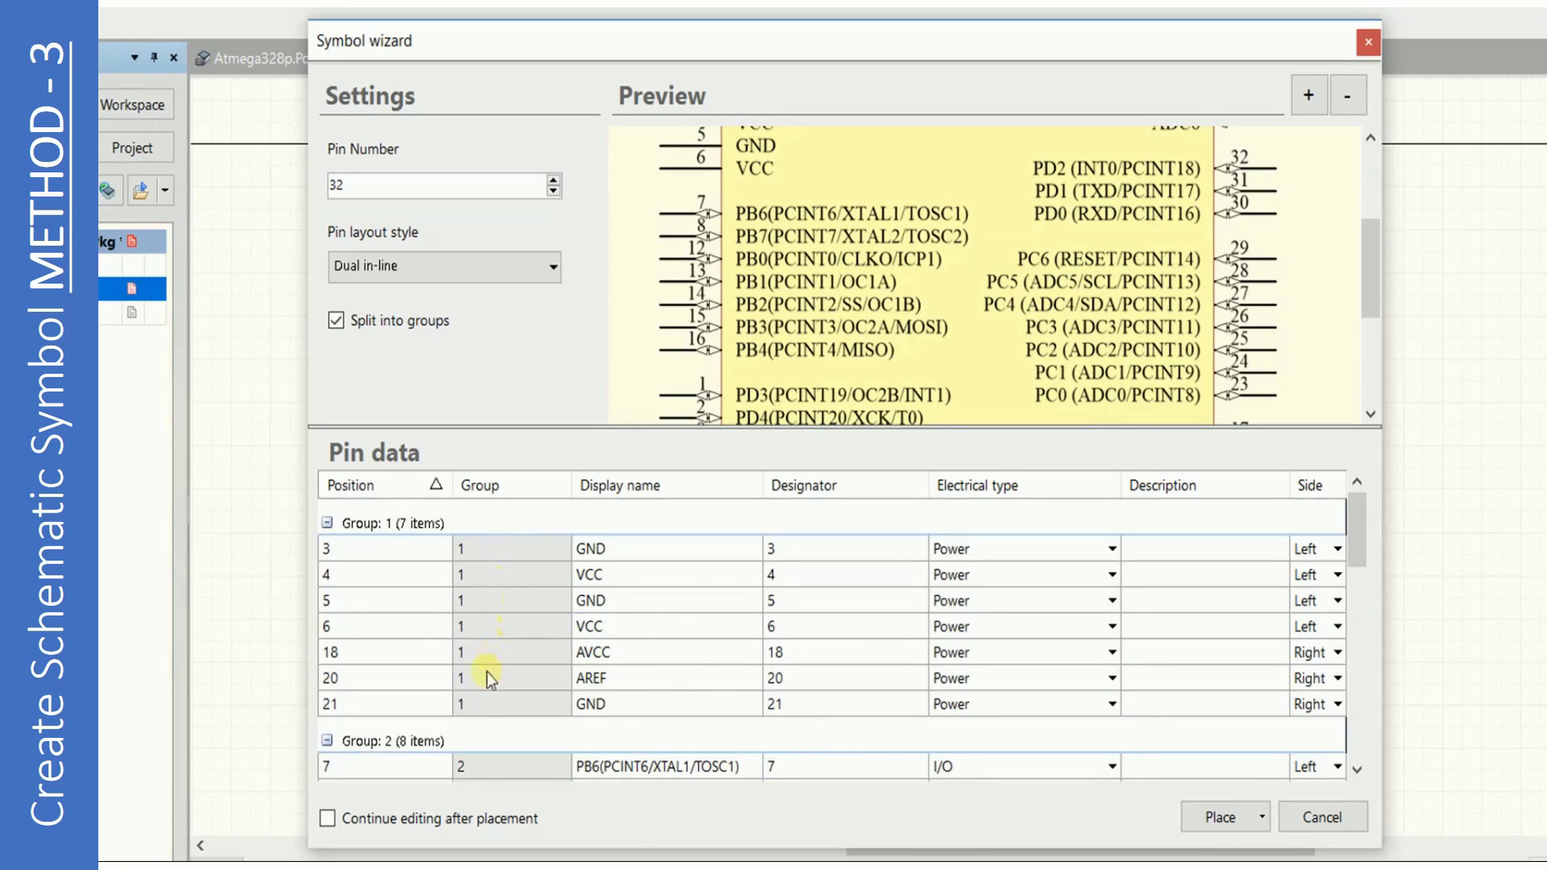
scroll(485, 683, "down", 3)
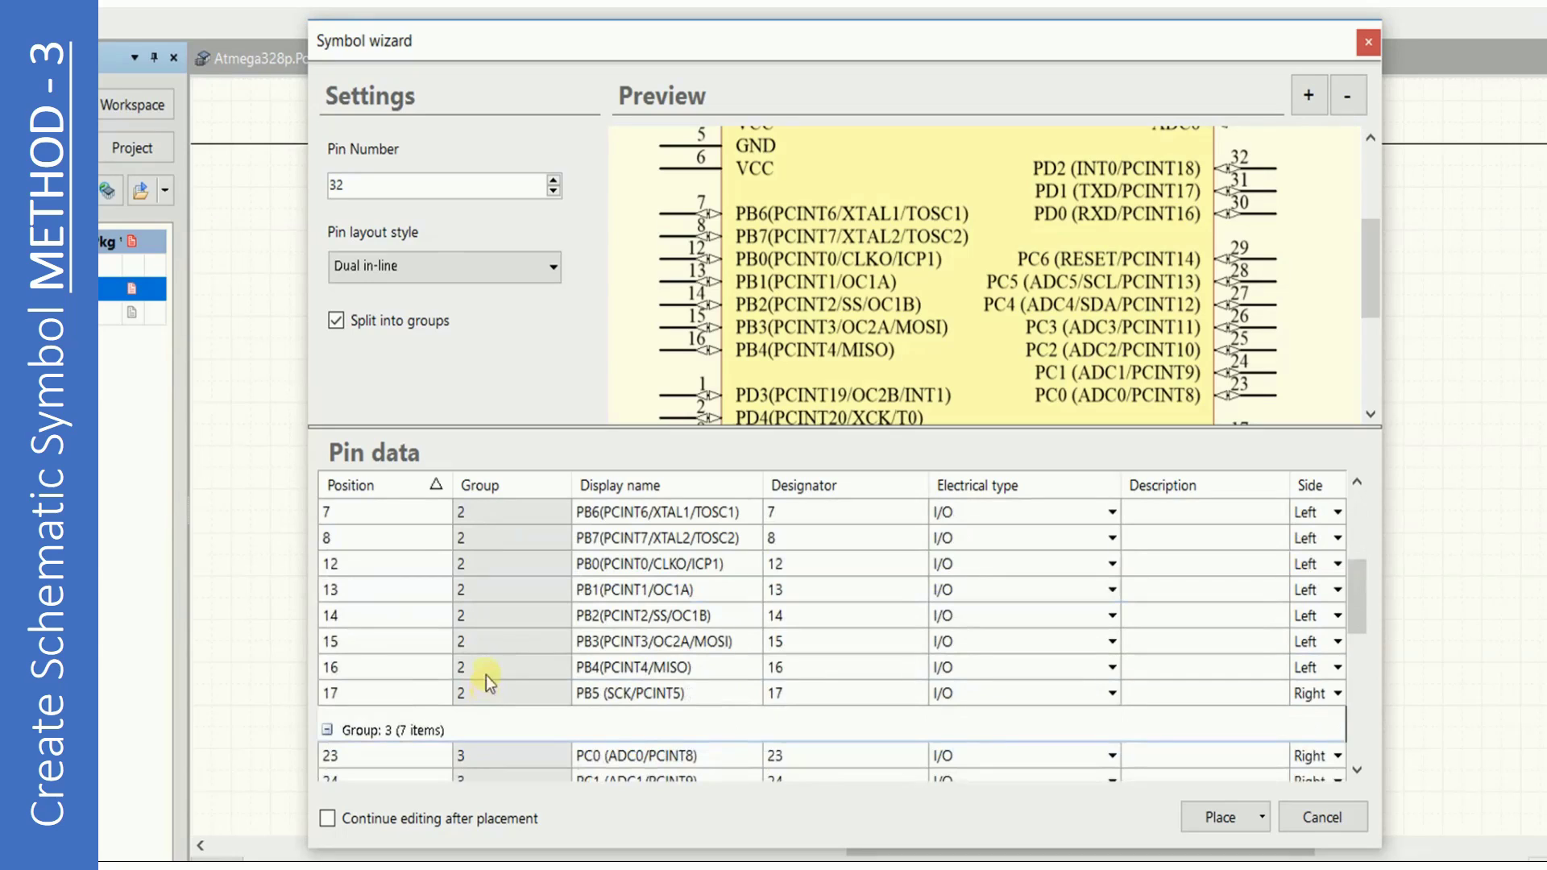
scroll(488, 622, "down", 2)
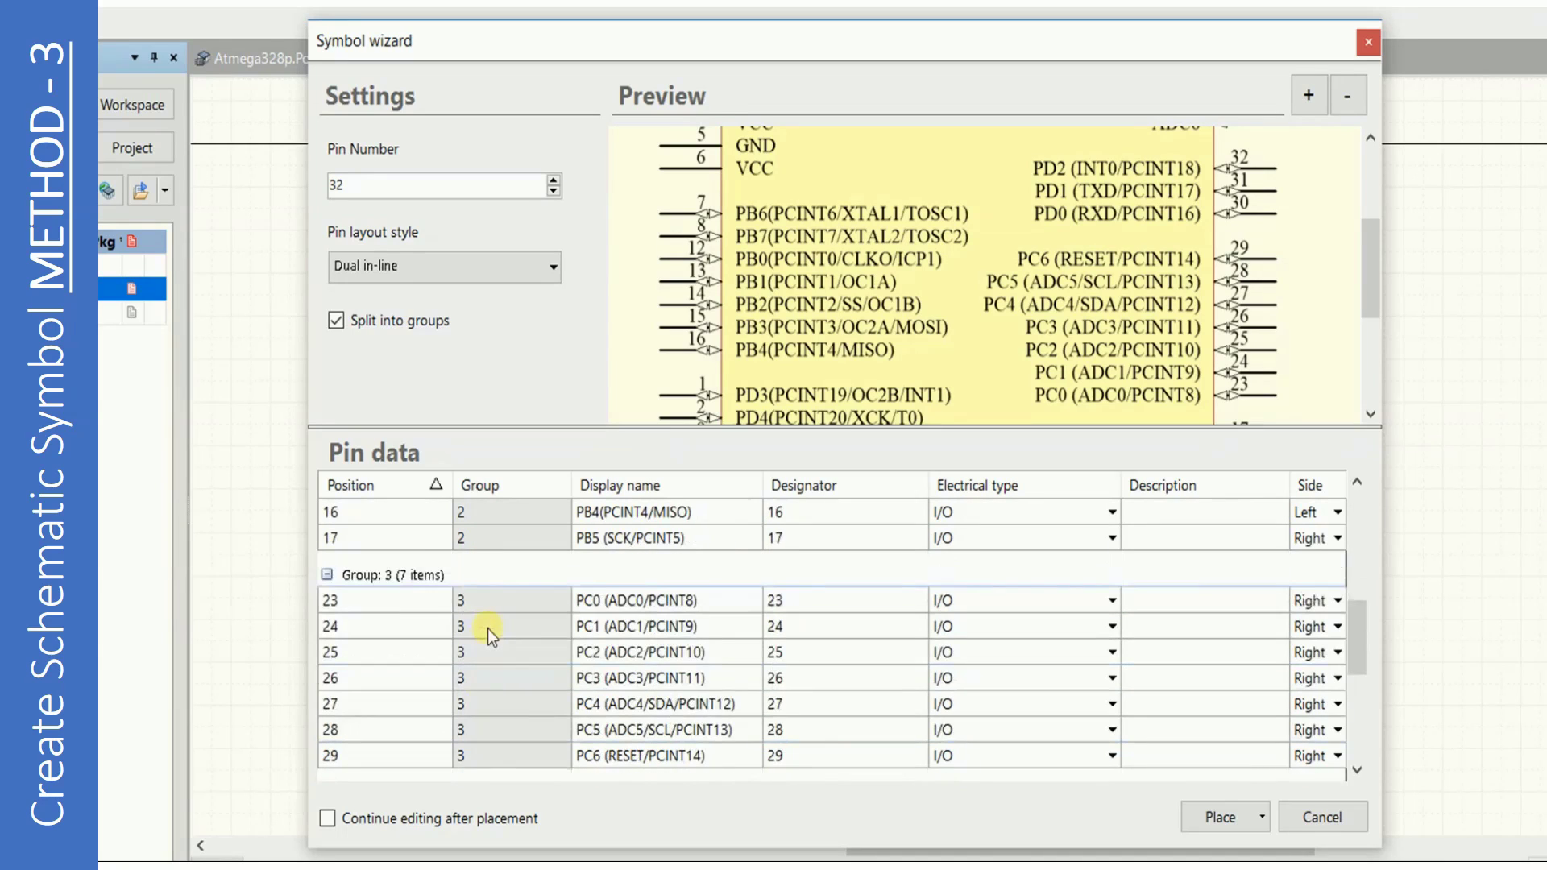
scroll(495, 609, "down", 4)
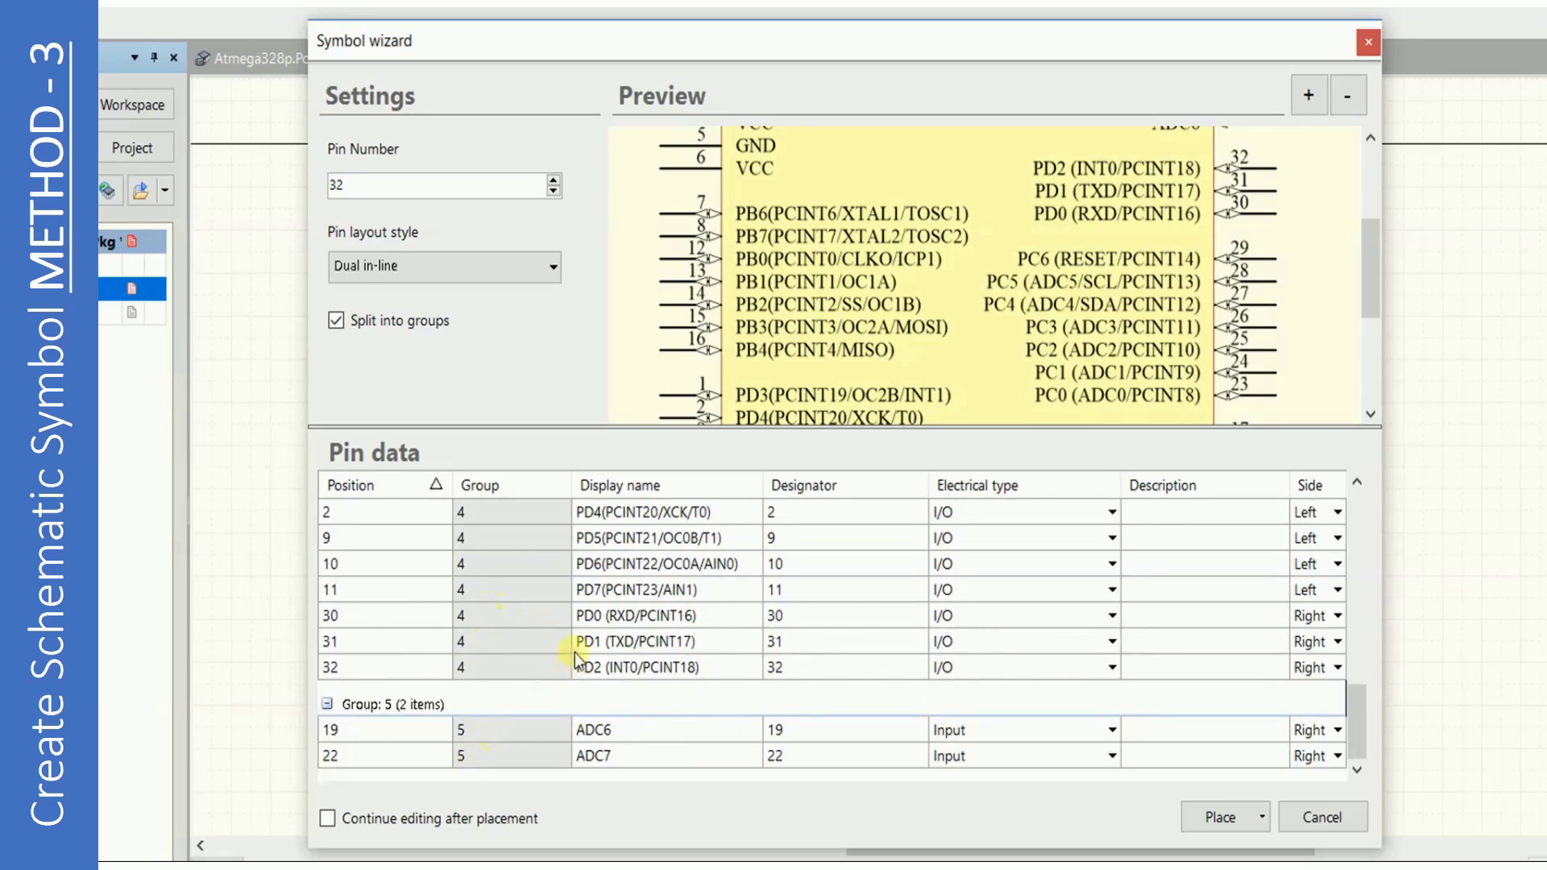
Place the ATmega328P symbol and make its body rectangle transparent with a Medium border.
left_click(1259, 817)
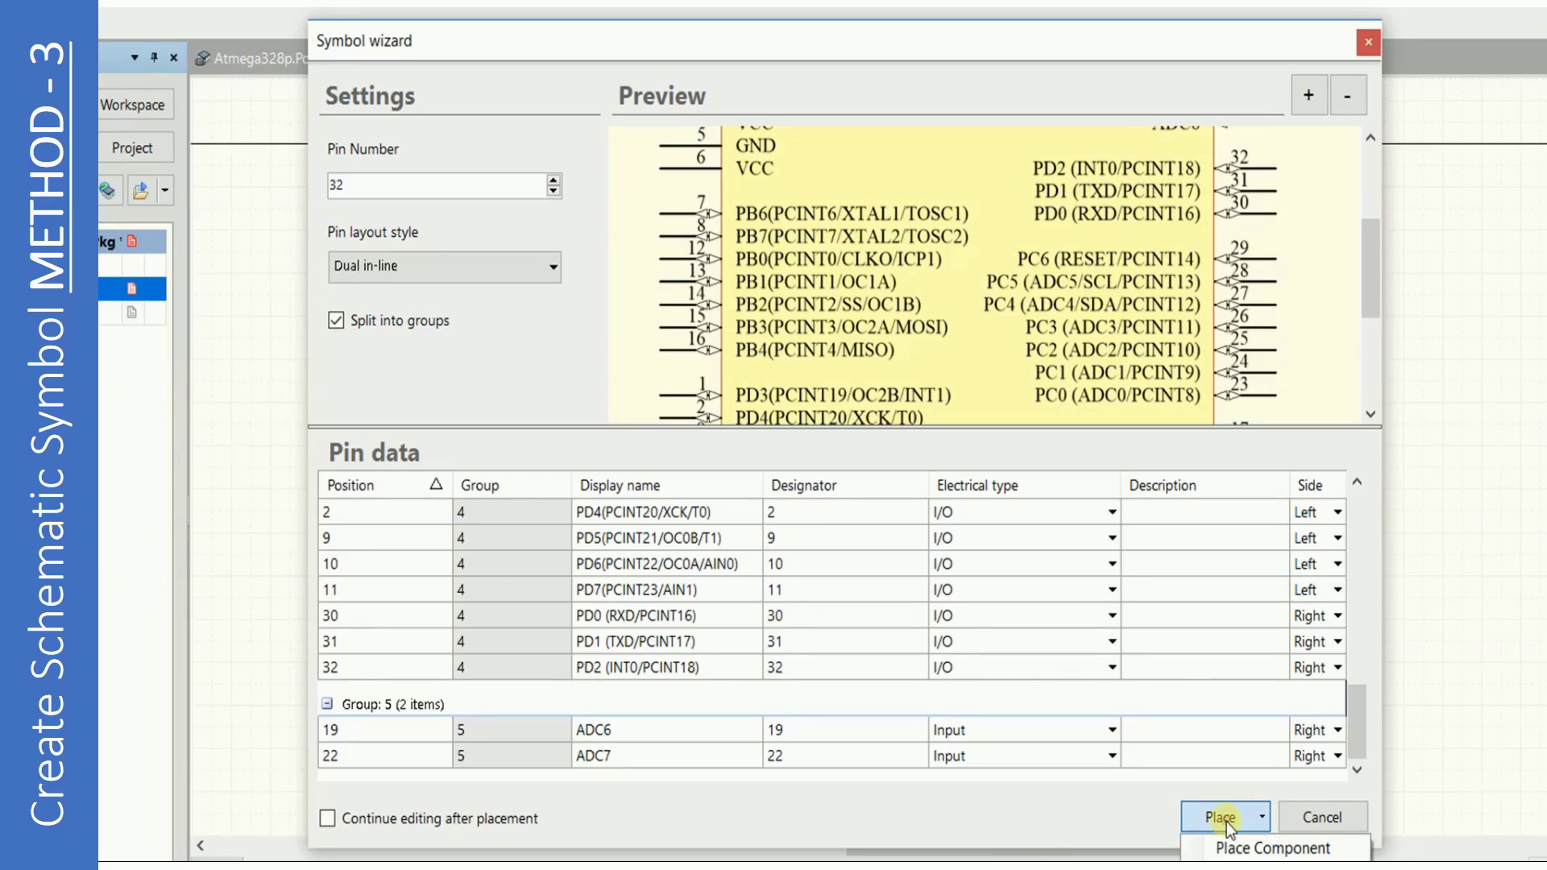
left_click(1247, 850)
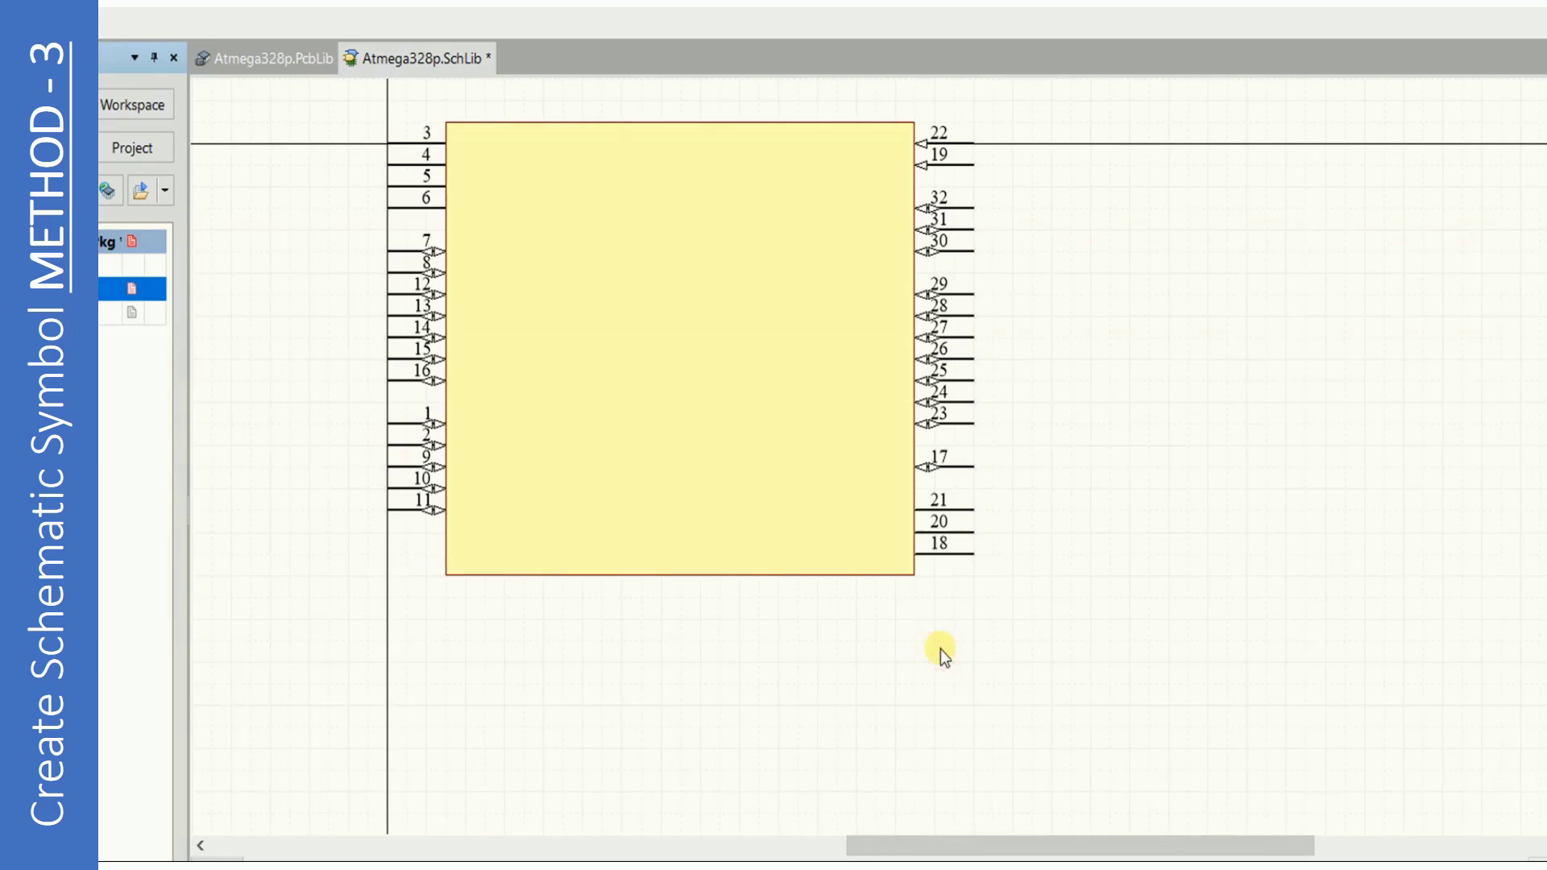
double_click(668, 384)
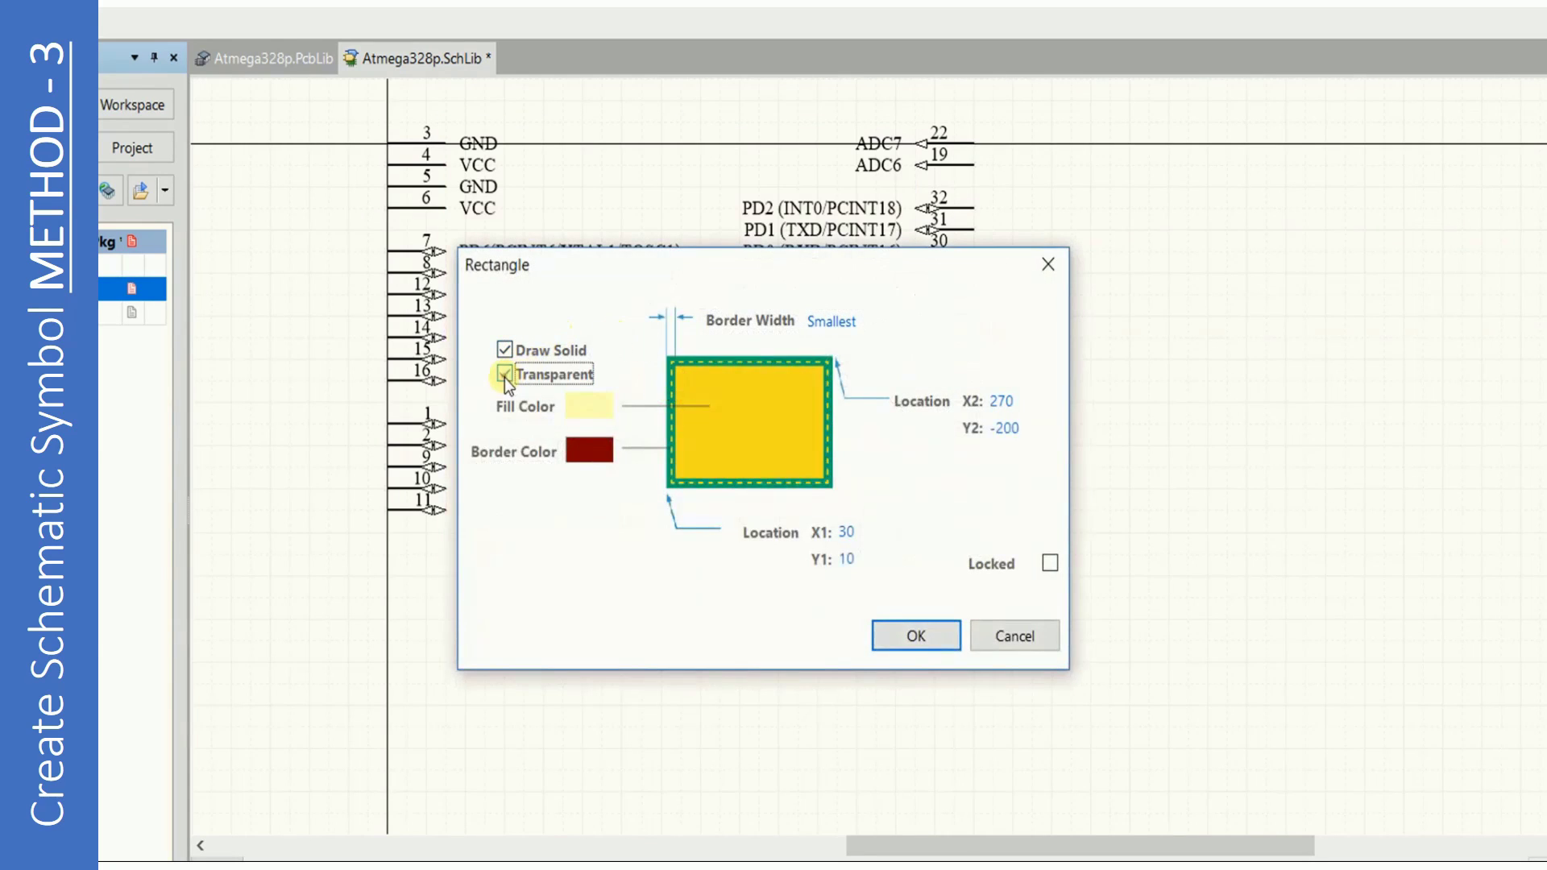
left_click(504, 376)
left_click(815, 319)
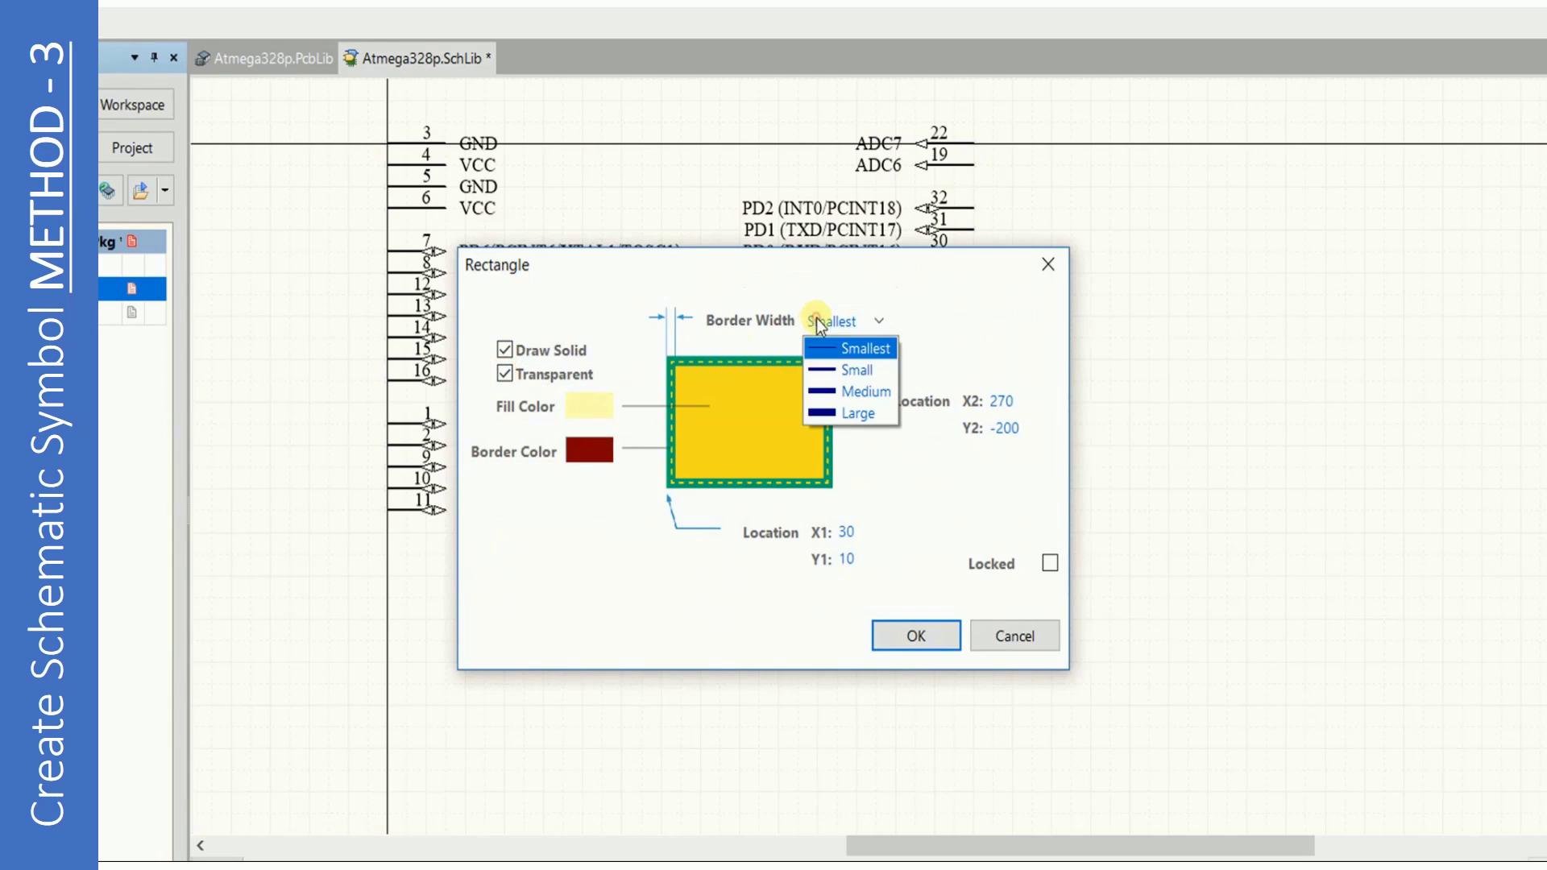
left_click(842, 388)
left_click(914, 633)
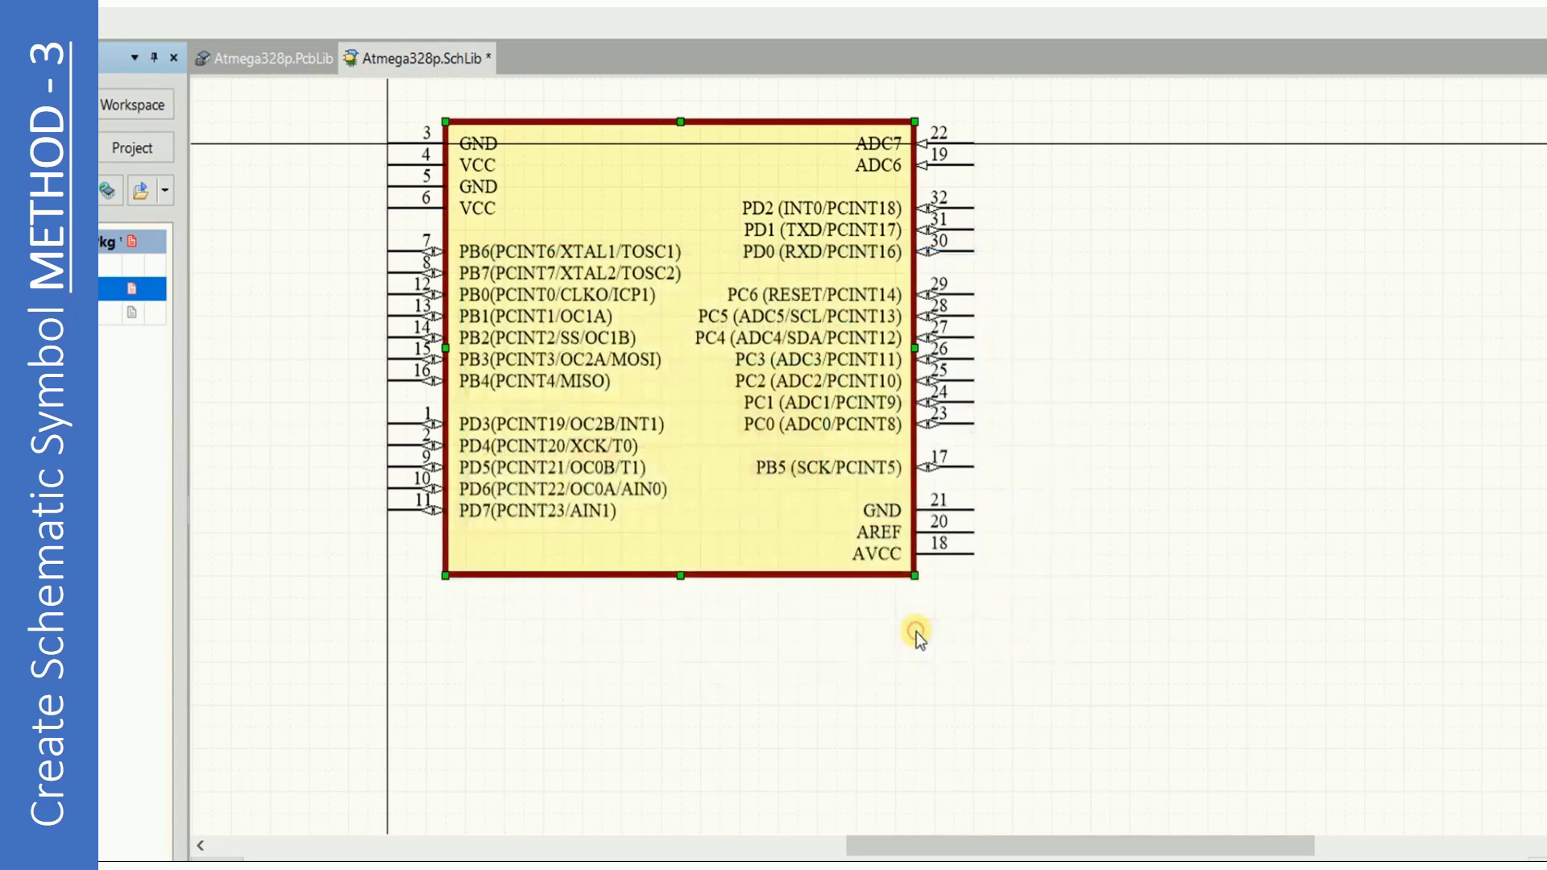